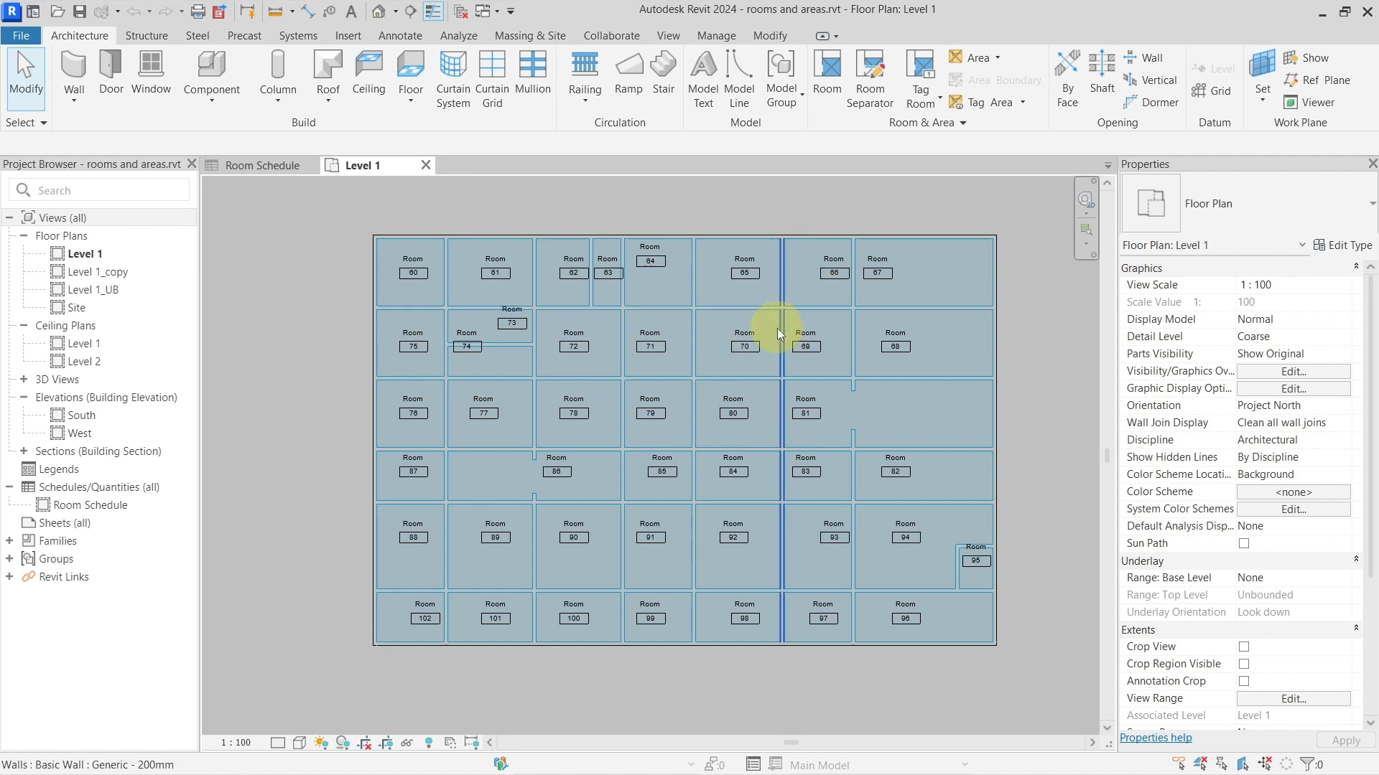
Step: Add a new area scheme in the Area and Volume Computations settings
{"action": "middle_click_drag", "start_coordinate": [793, 300], "coordinate": [764, 318]}
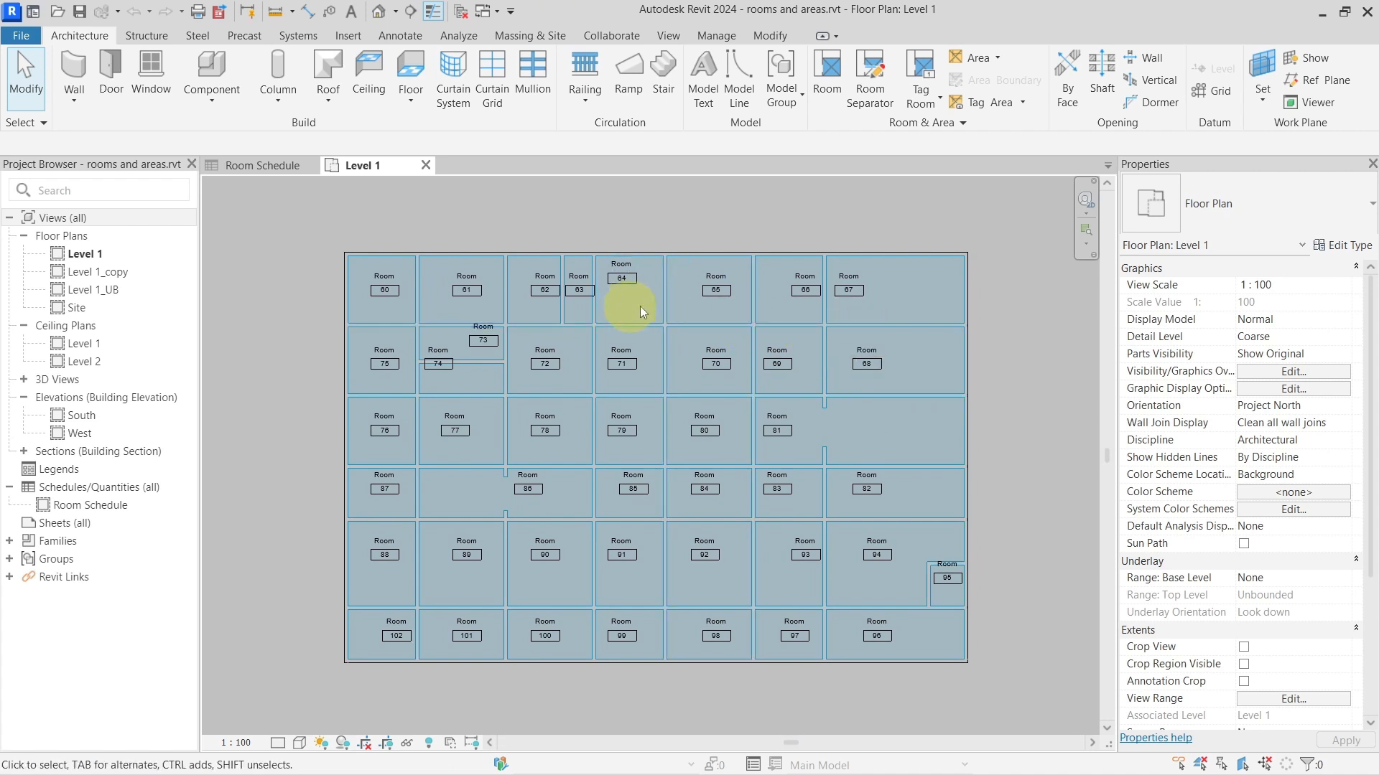
{"action": "left_click", "coordinate": [924, 127]}
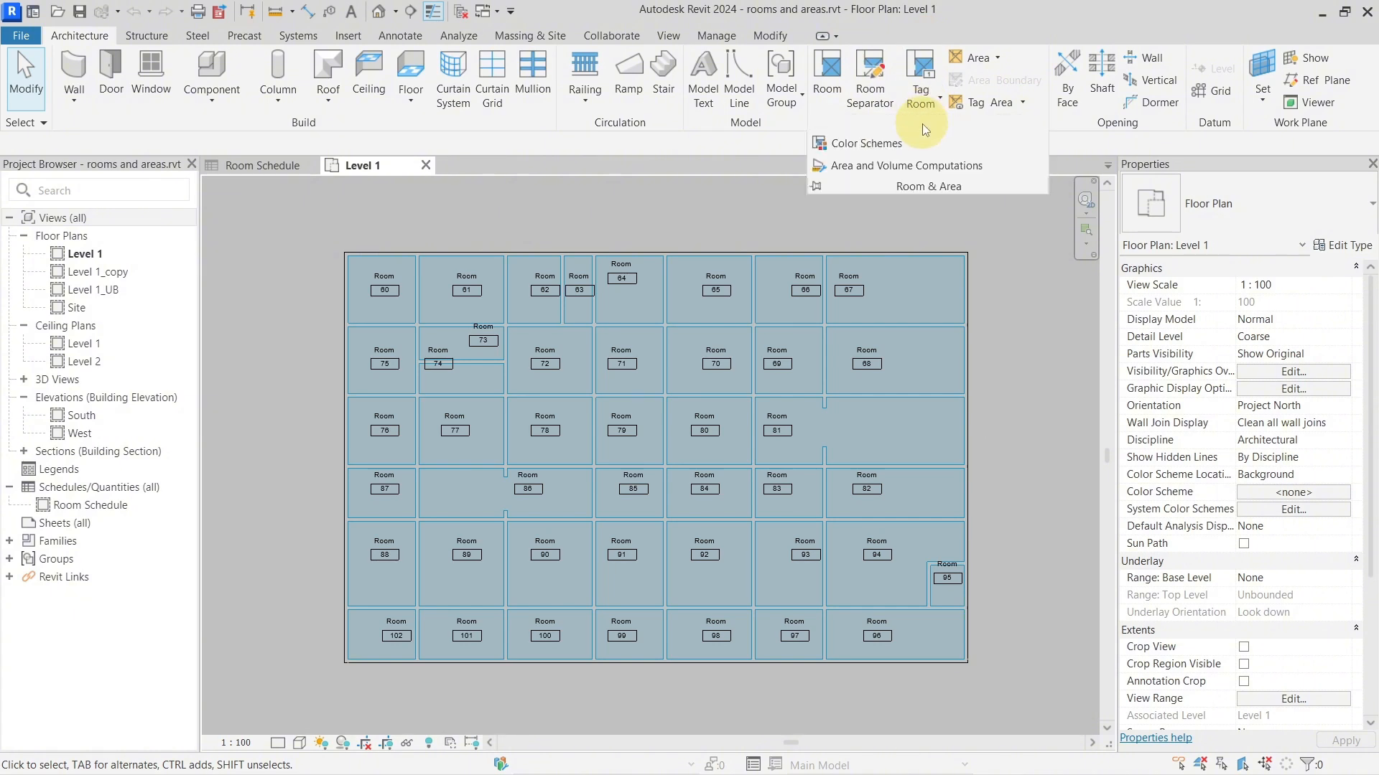
{"action": "left_click", "coordinate": [909, 166]}
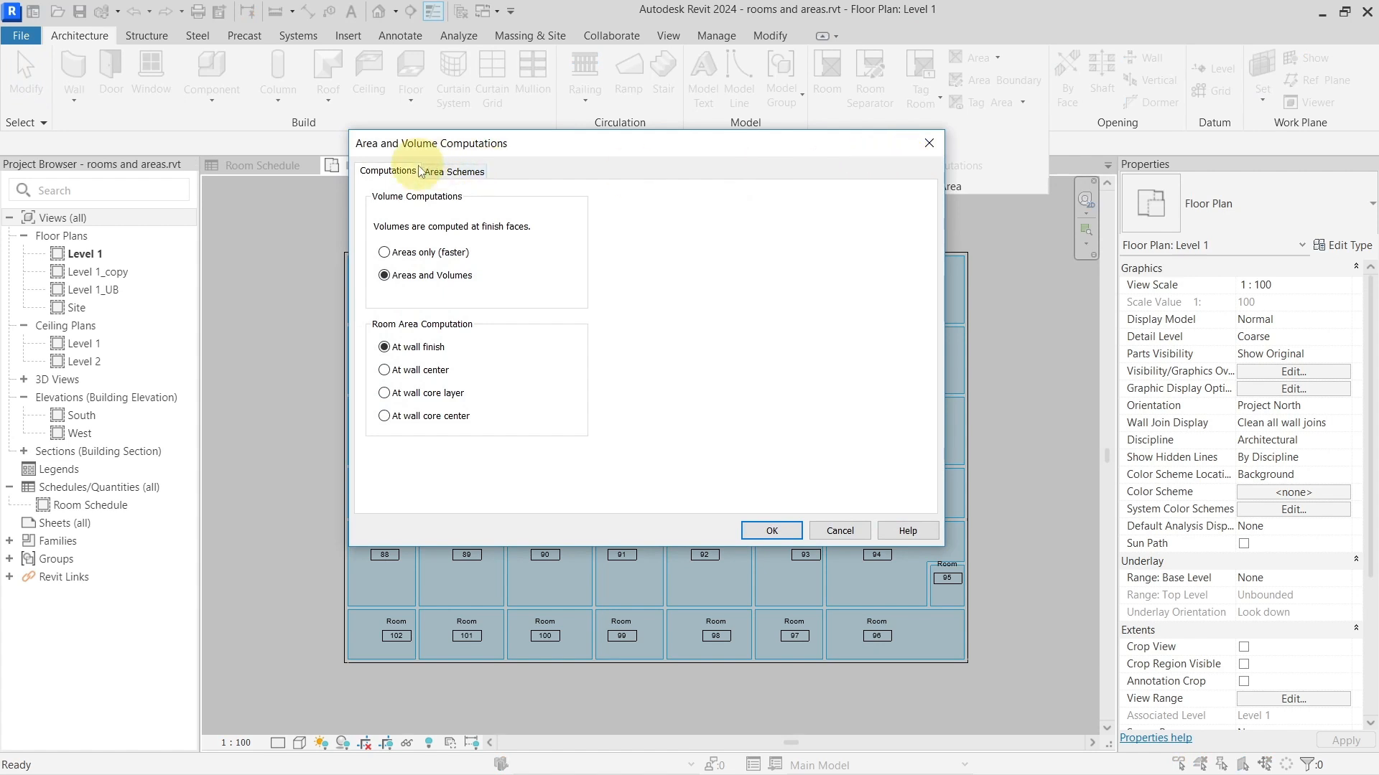
{"action": "left_click", "coordinate": [461, 173]}
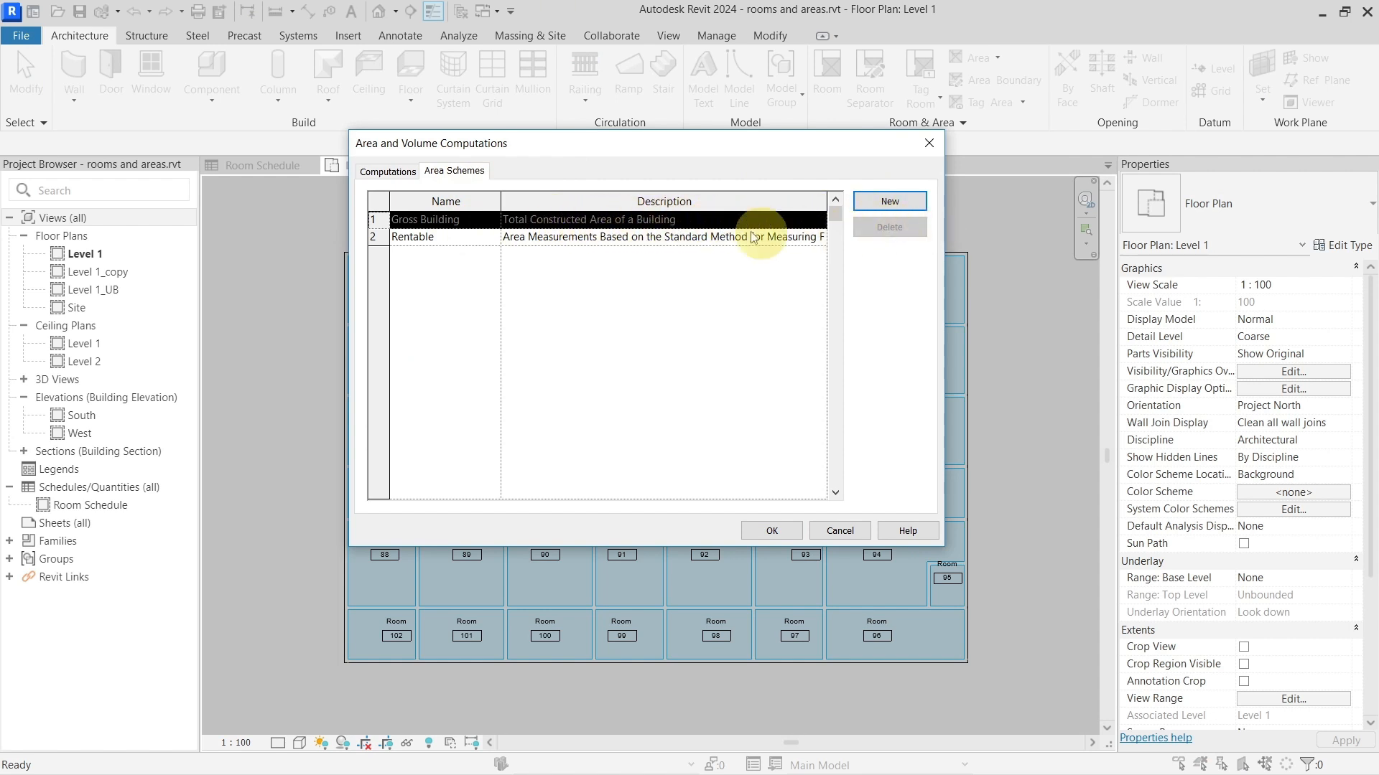
{"action": "left_click", "coordinate": [452, 237]}
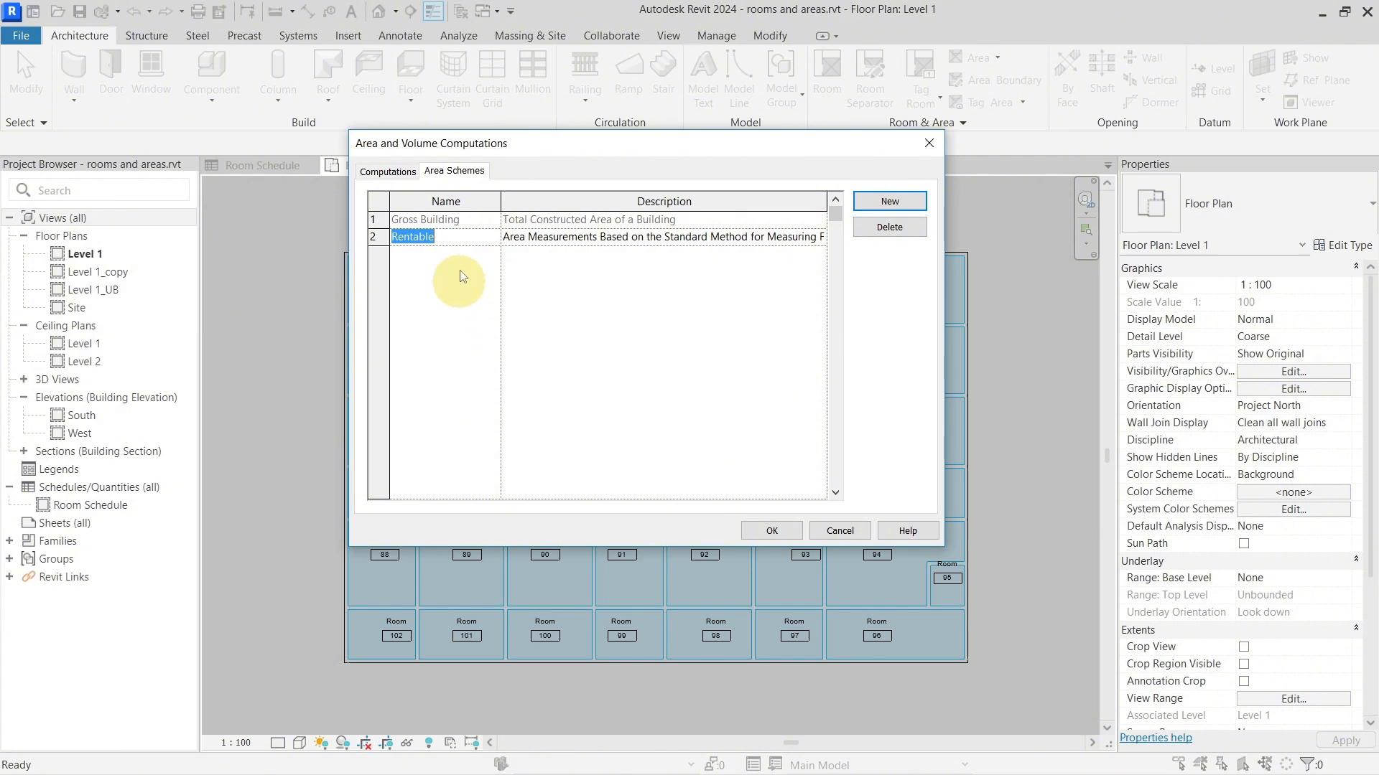
{"action": "left_click", "coordinate": [877, 207]}
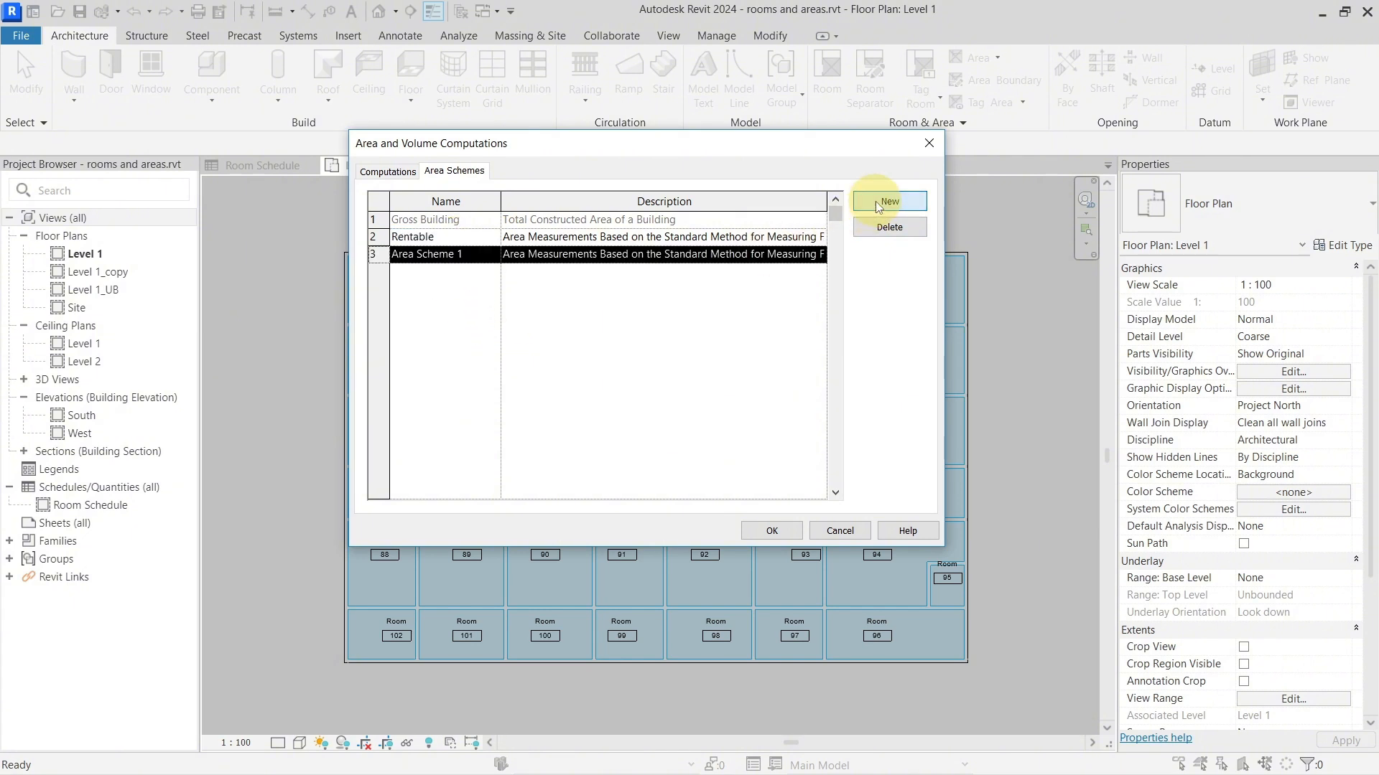
Step: Replace the new area scheme's description with "xxx" and accept the area computation settings
{"action": "left_click", "coordinate": [514, 255]}
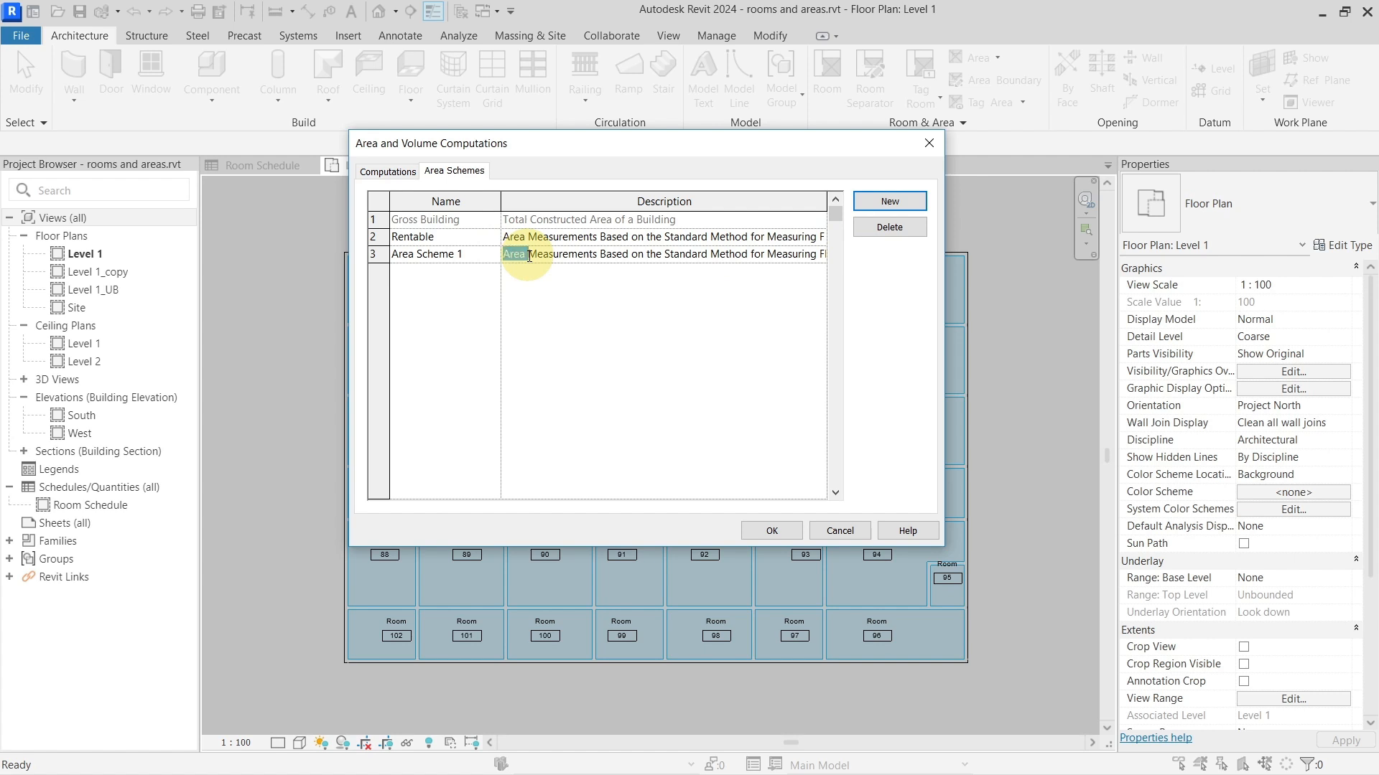
{"action": "left_click", "coordinate": [569, 254]}
{"action": "key", "text": "Delete"}
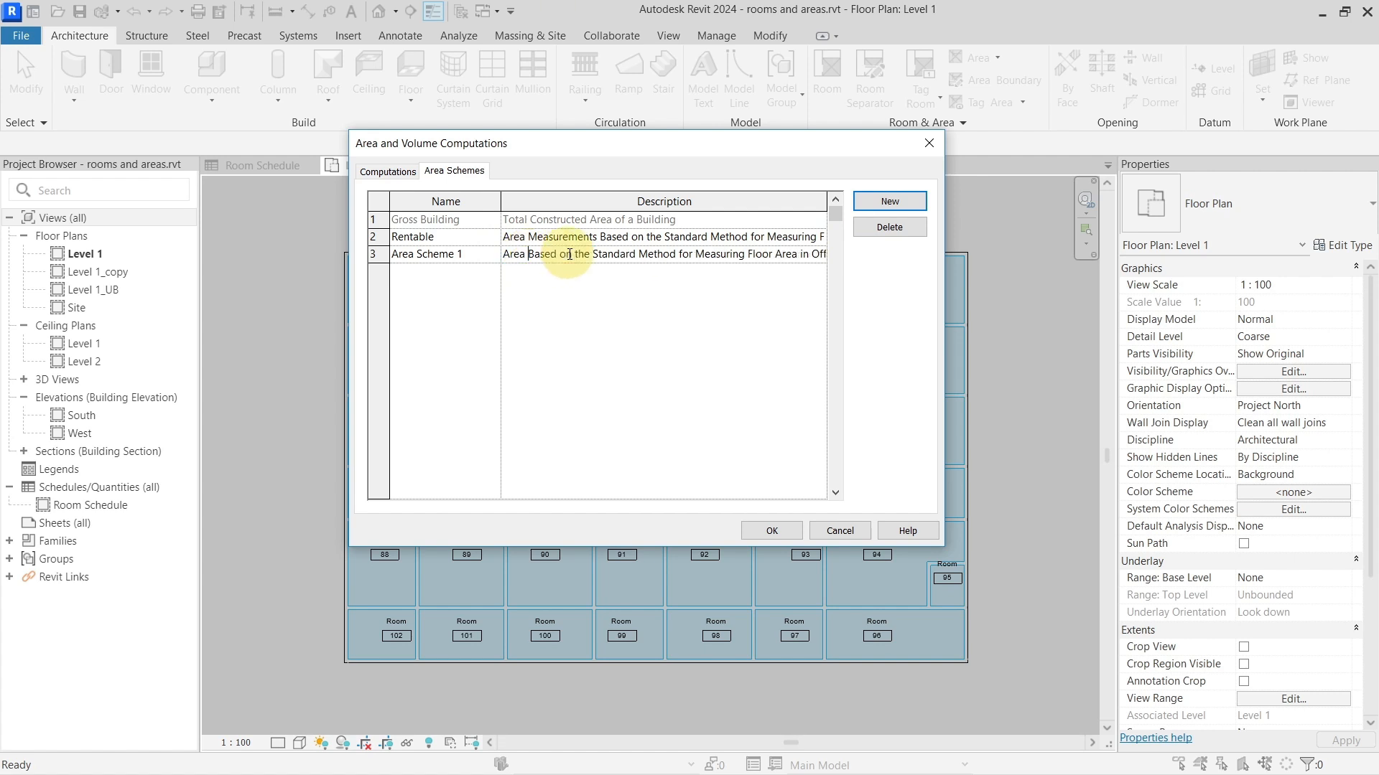
{"action": "left_click_drag", "start_coordinate": [535, 254], "coordinate": [833, 255]}
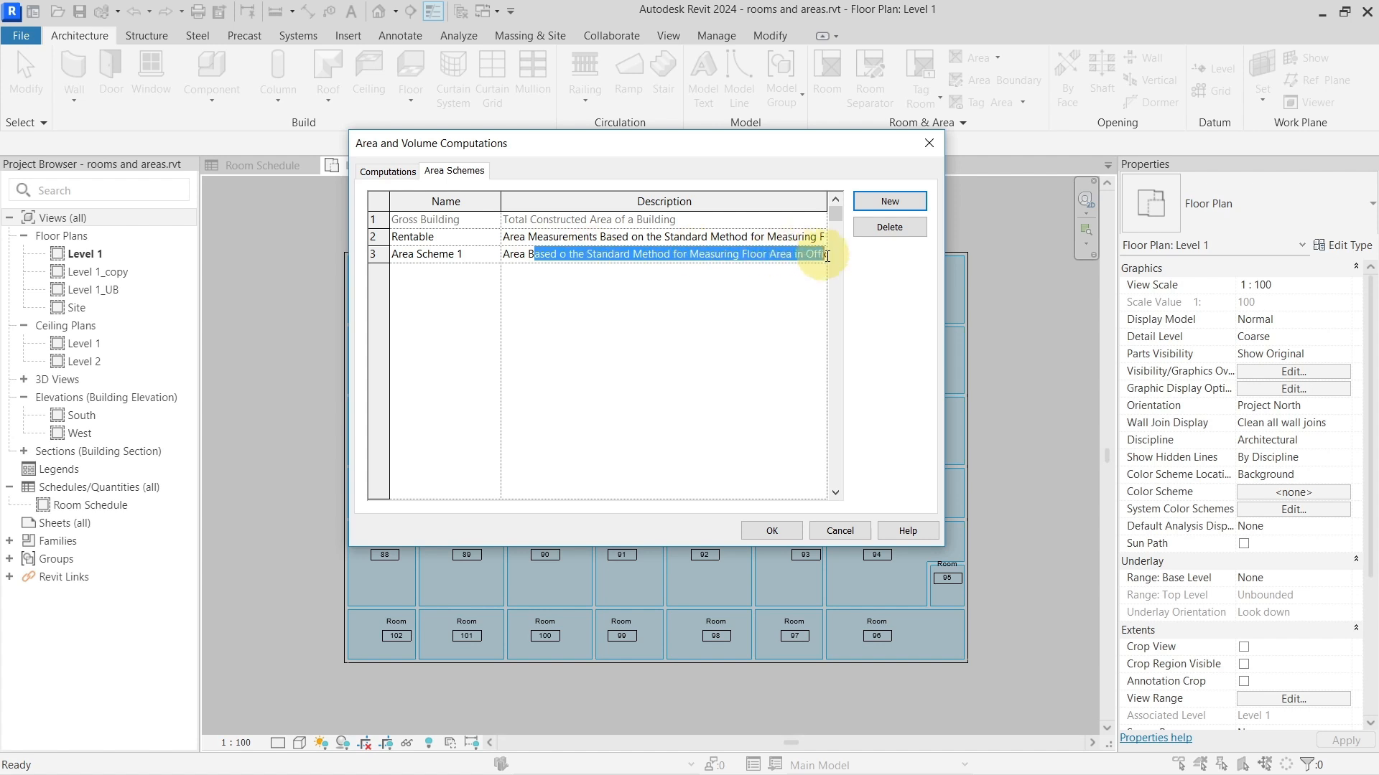
{"action": "key", "text": "Delete"}
{"action": "left_click_drag", "start_coordinate": [579, 255], "coordinate": [502, 259]}
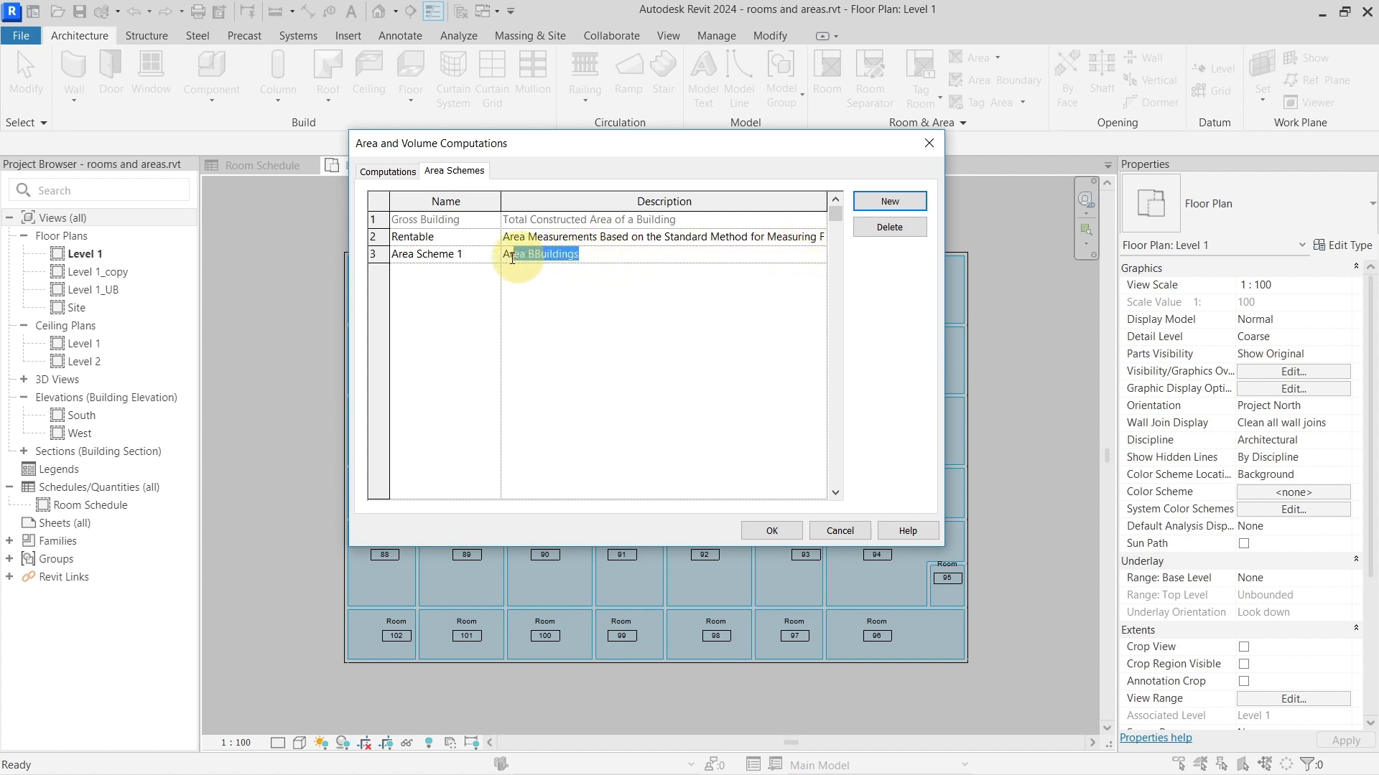
{"action": "type", "text": "xxx"}
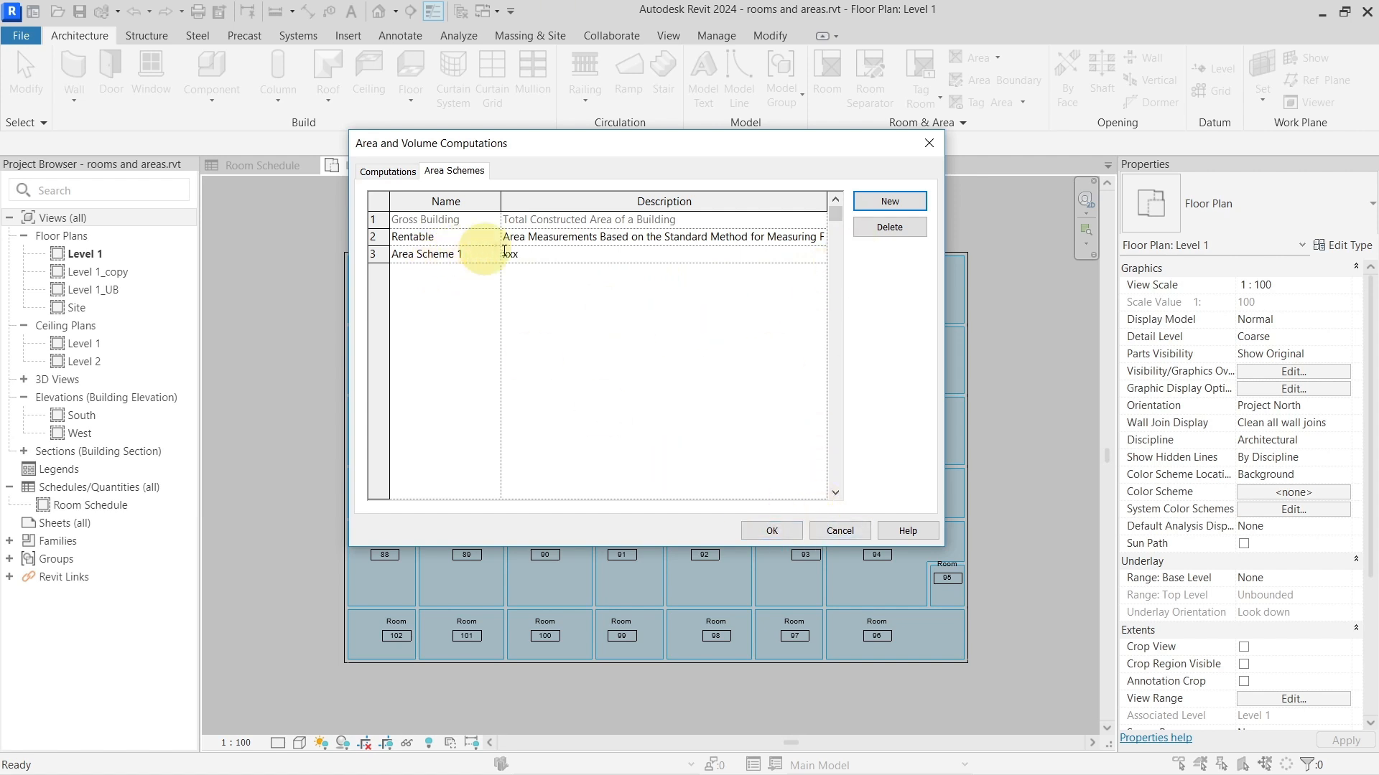
{"action": "left_click", "coordinate": [771, 531]}
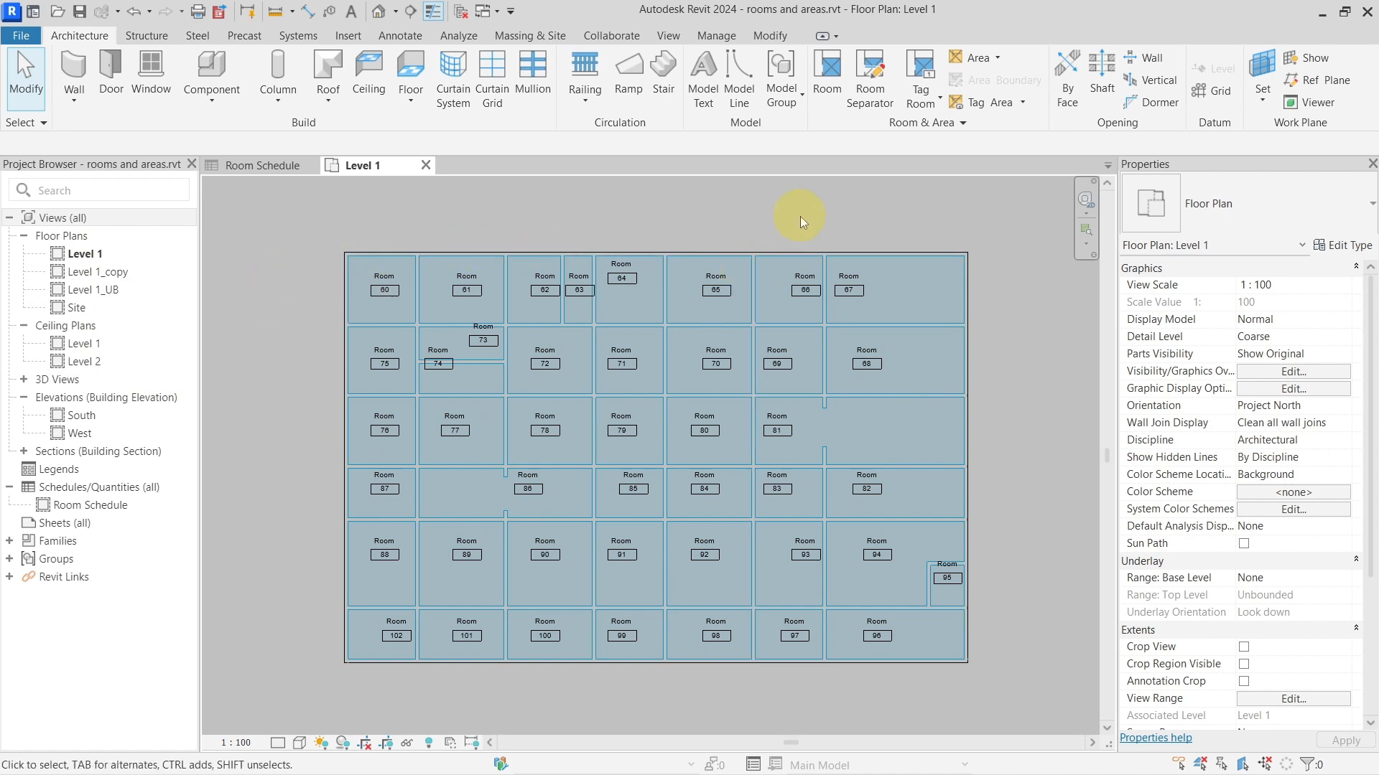
Step: Create a Gross Building area plan for Level 1, declining automatic area boundary lines on the external walls
{"action": "left_click", "coordinate": [966, 61]}
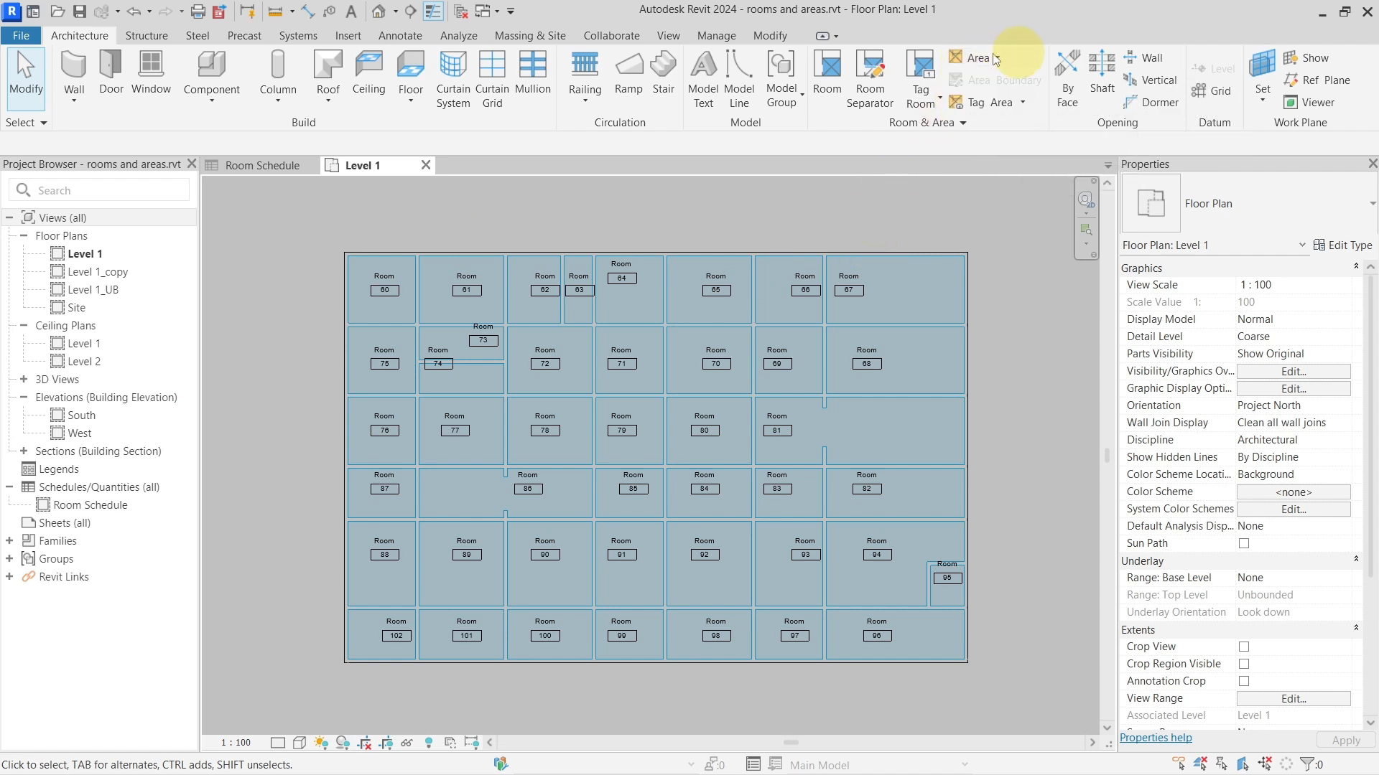
{"action": "left_click", "coordinate": [667, 36]}
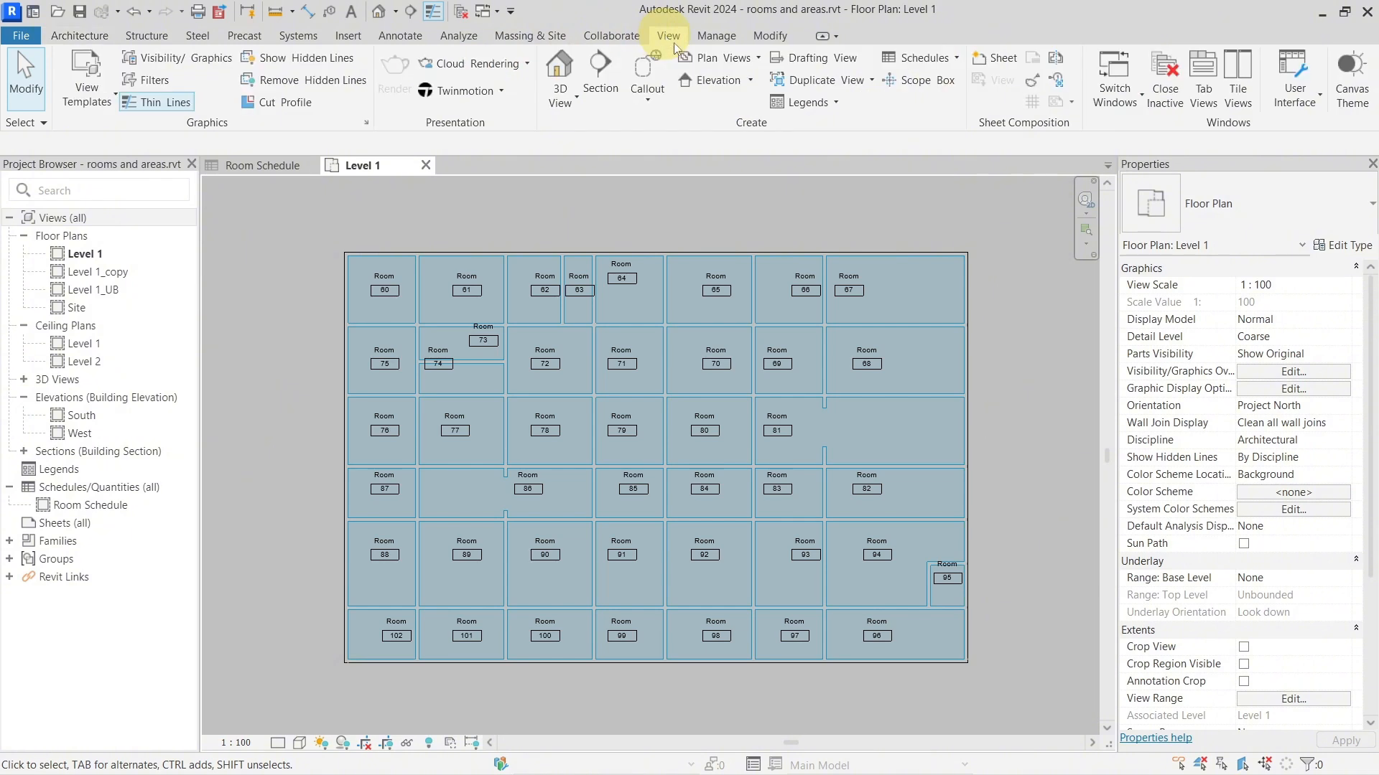
{"action": "left_click", "coordinate": [714, 60]}
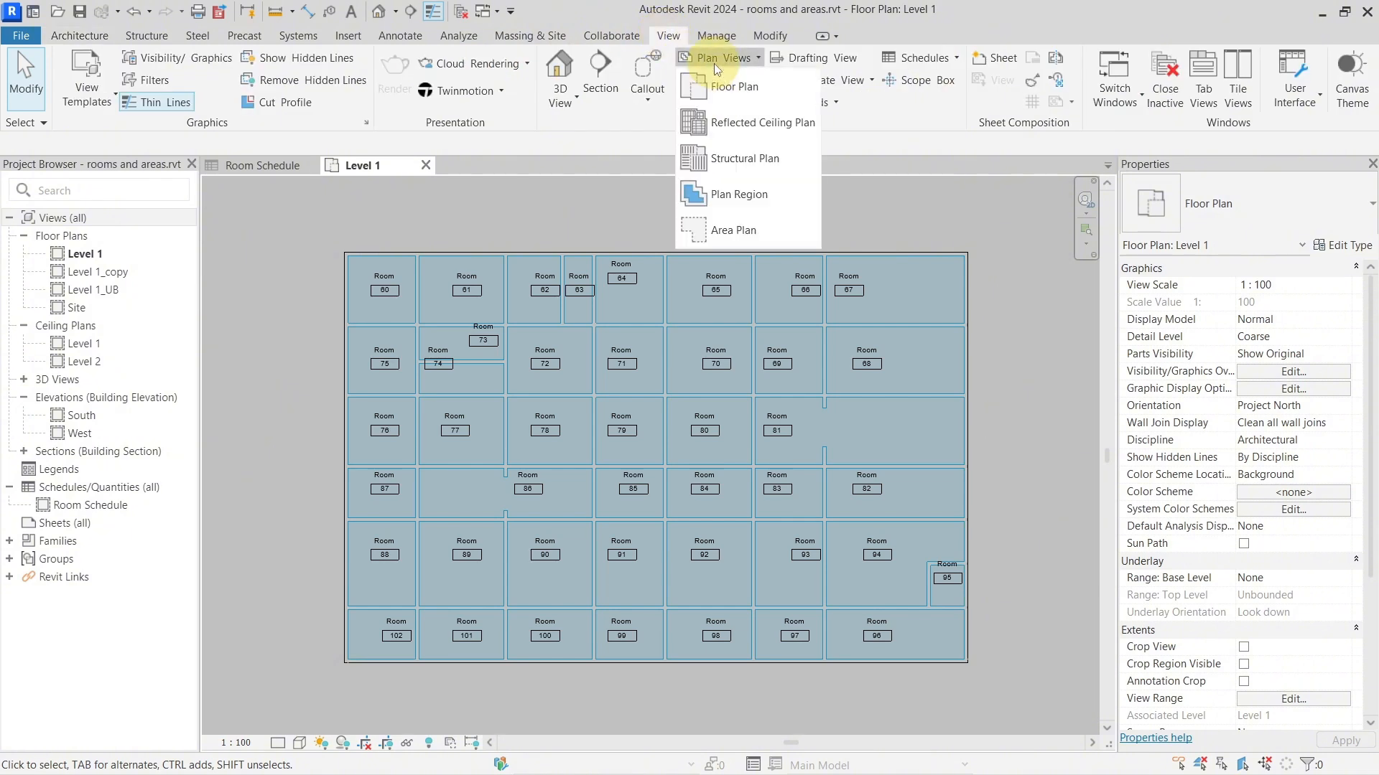
{"action": "left_click", "coordinate": [727, 228]}
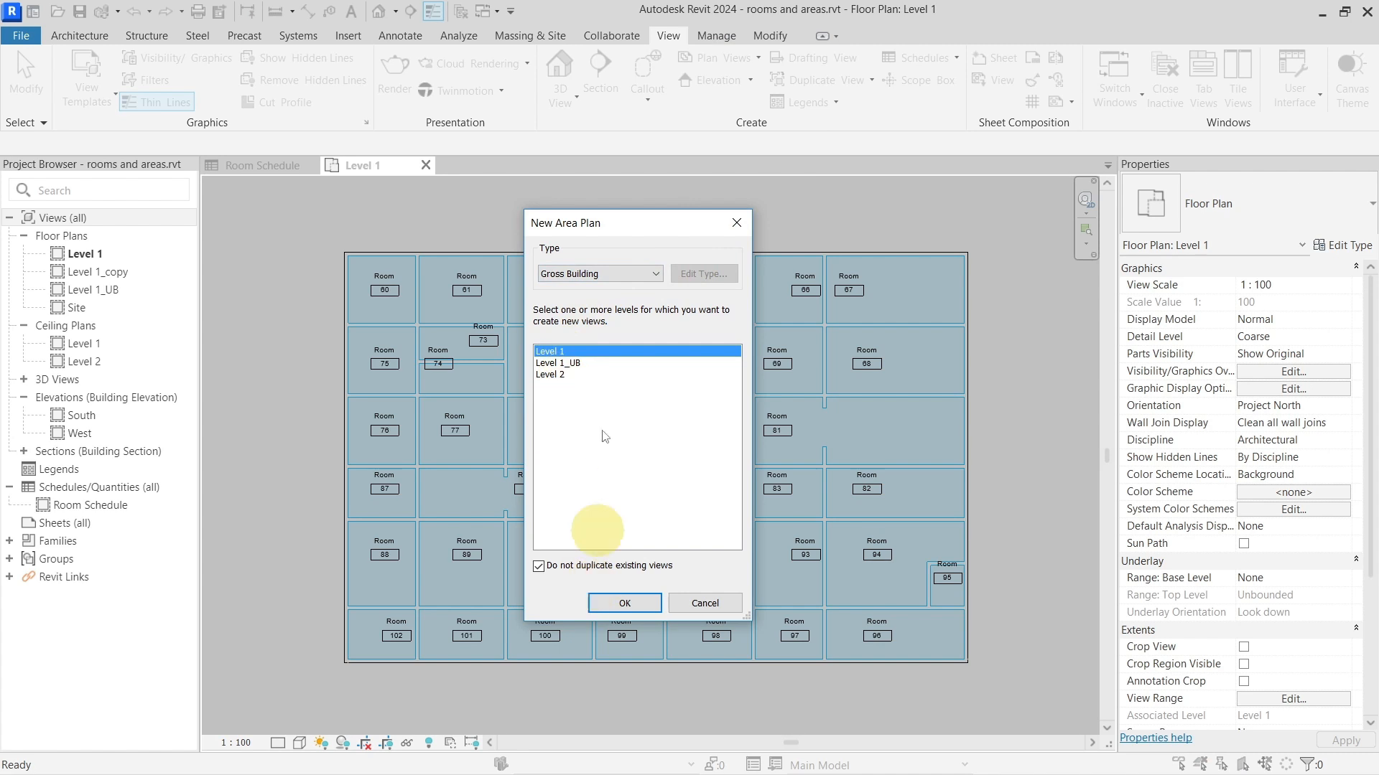
{"action": "left_click", "coordinate": [593, 274]}
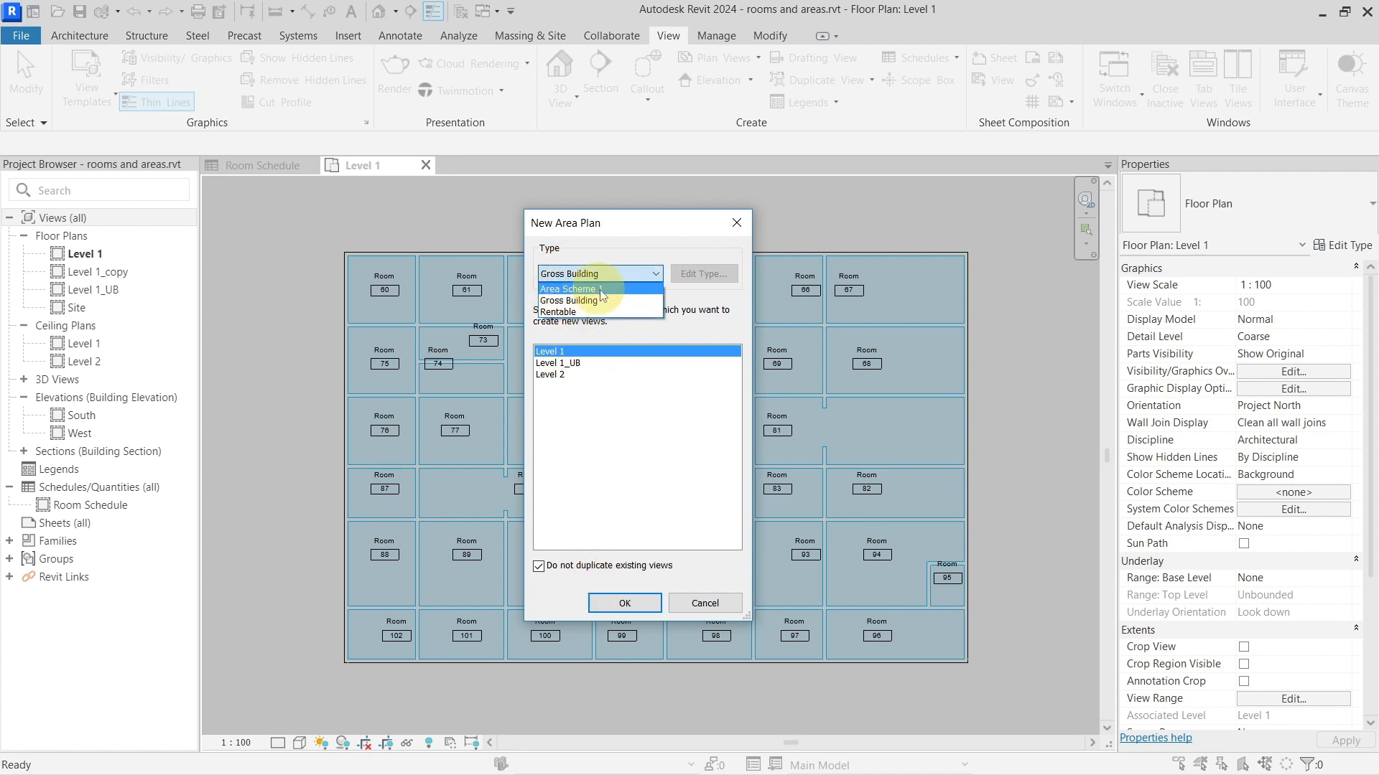
{"action": "left_click", "coordinate": [608, 239]}
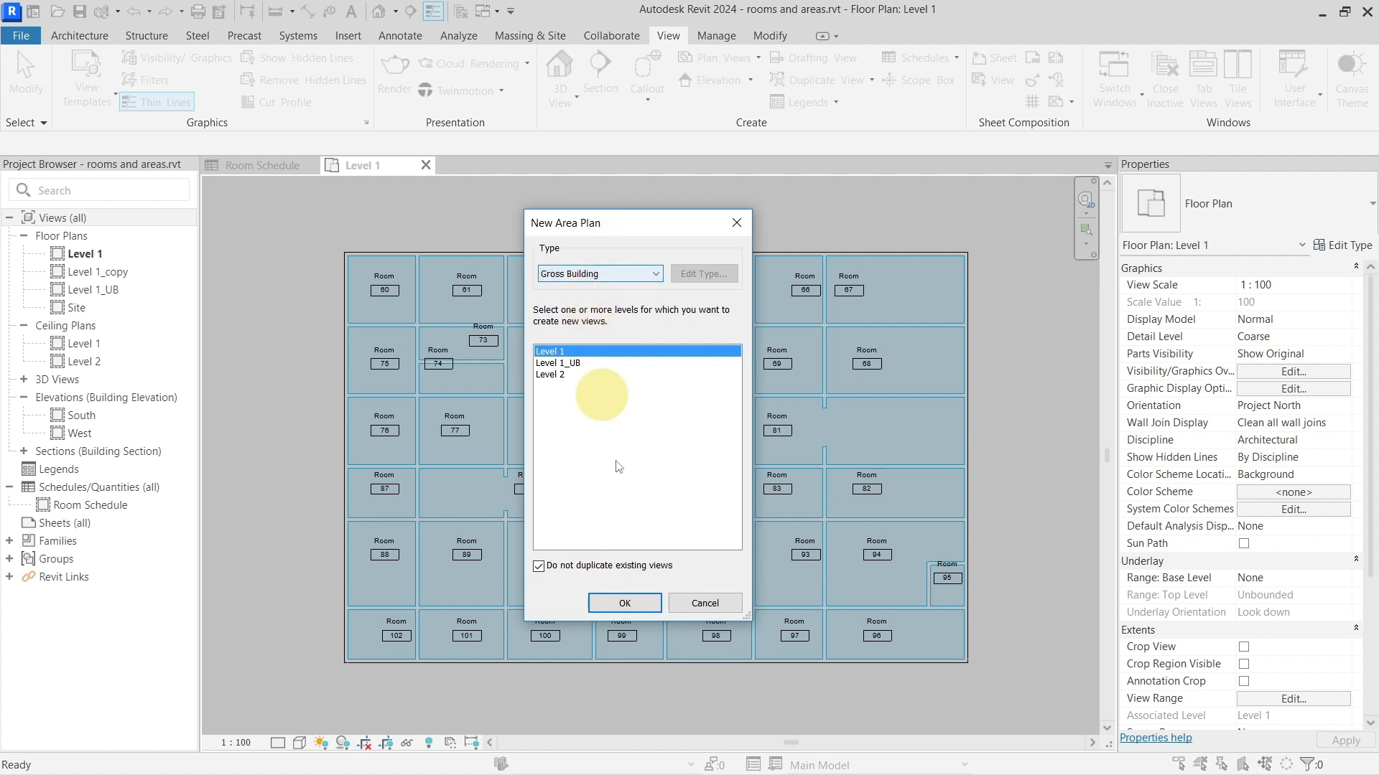
{"action": "left_click", "coordinate": [636, 609]}
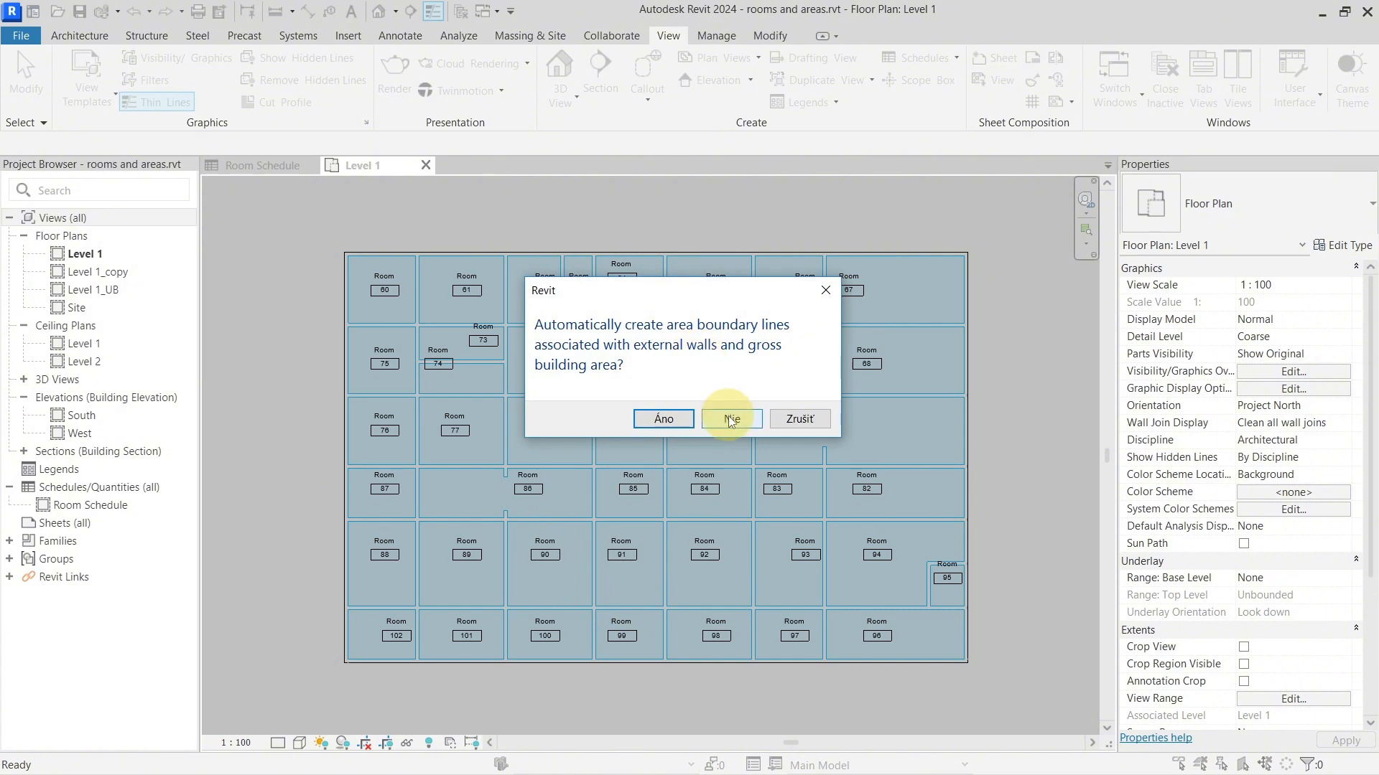
{"action": "left_click", "coordinate": [730, 419]}
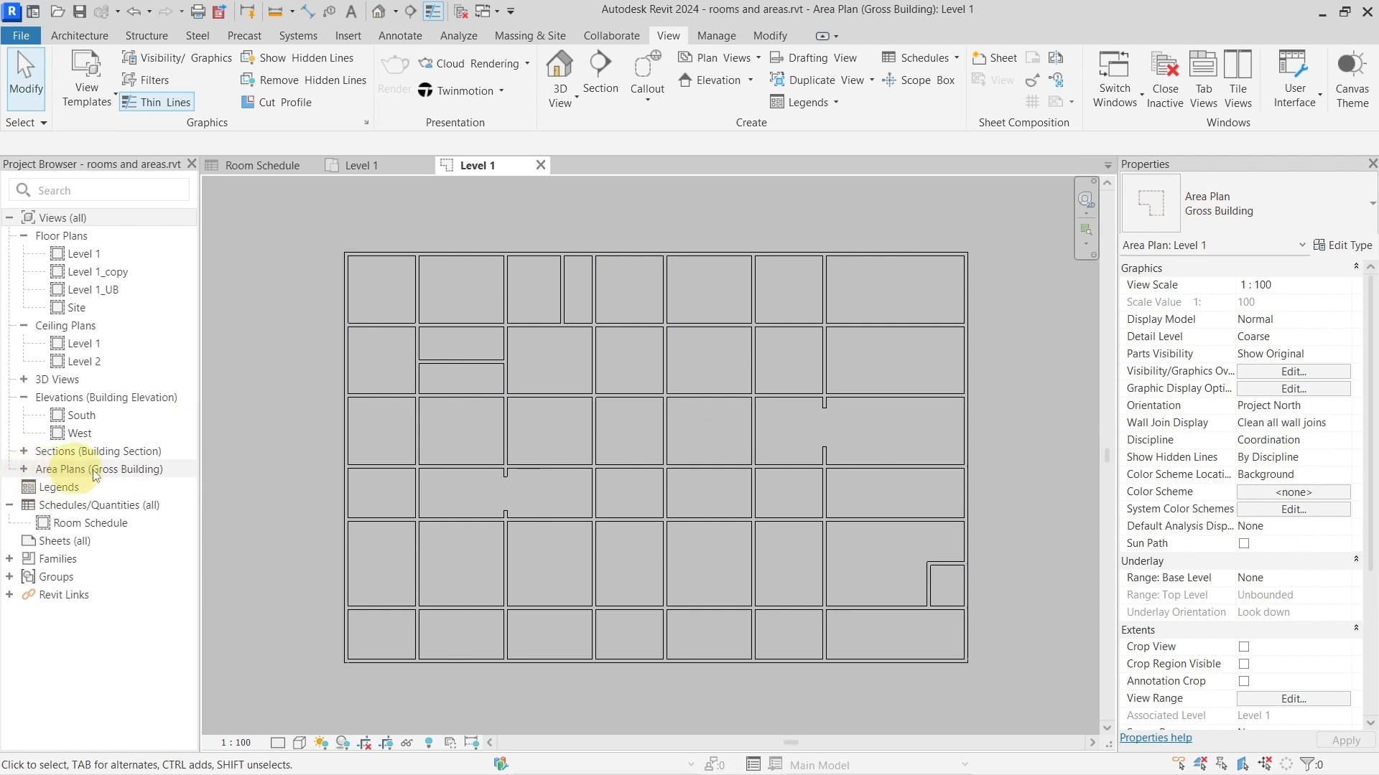
Step: List the Gross Building area plans in the project browser and inspect the upper-left corner room's properties
{"action": "double_click", "coordinate": [36, 470]}
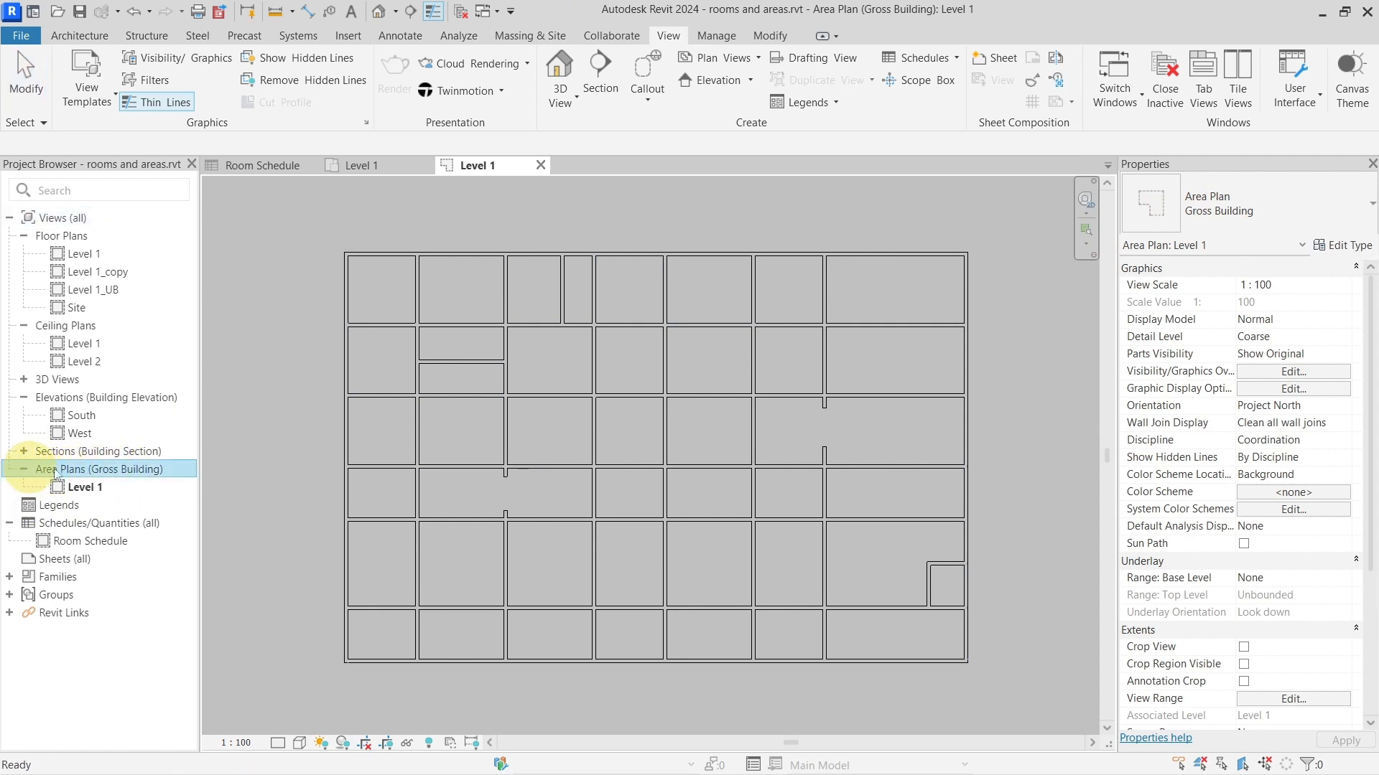
{"action": "middle_click_drag", "start_coordinate": [607, 370], "coordinate": [635, 357]}
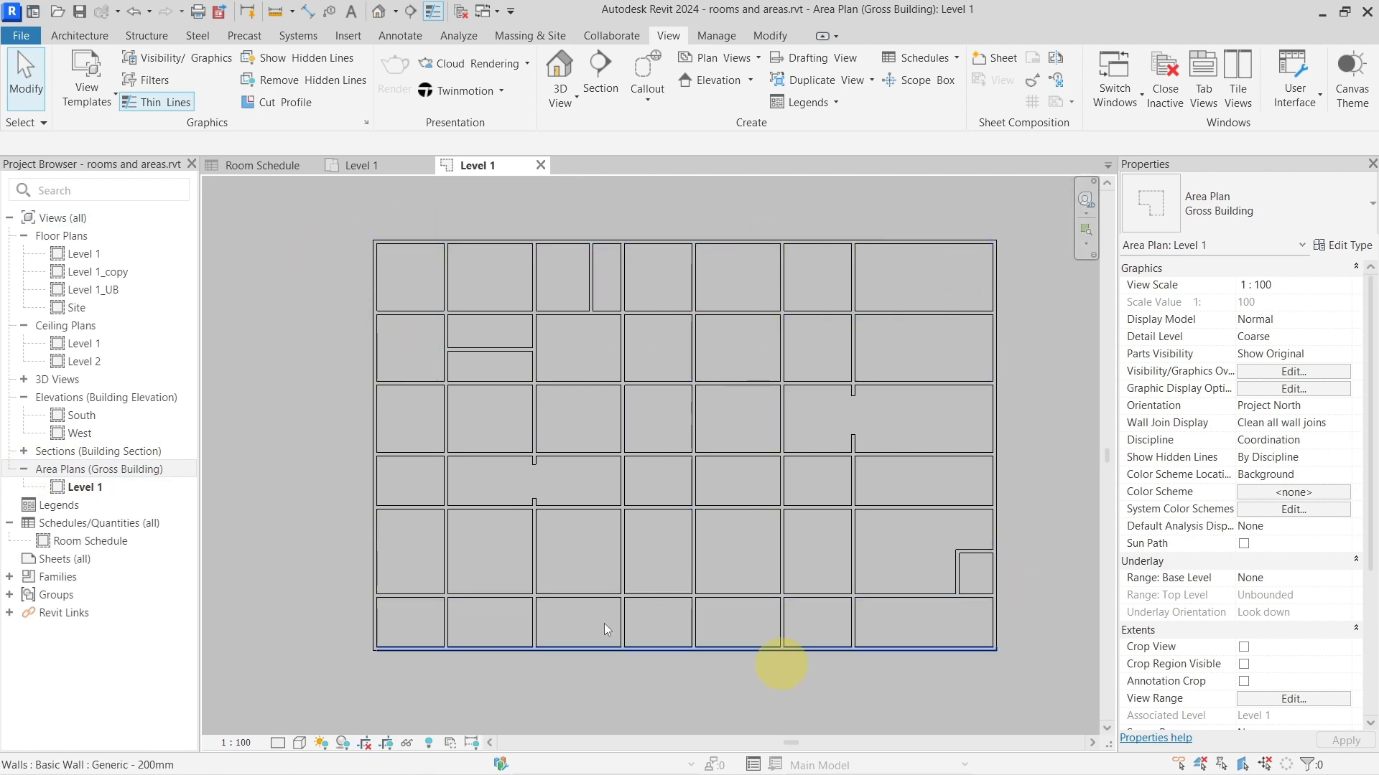
{"action": "left_click", "coordinate": [419, 276]}
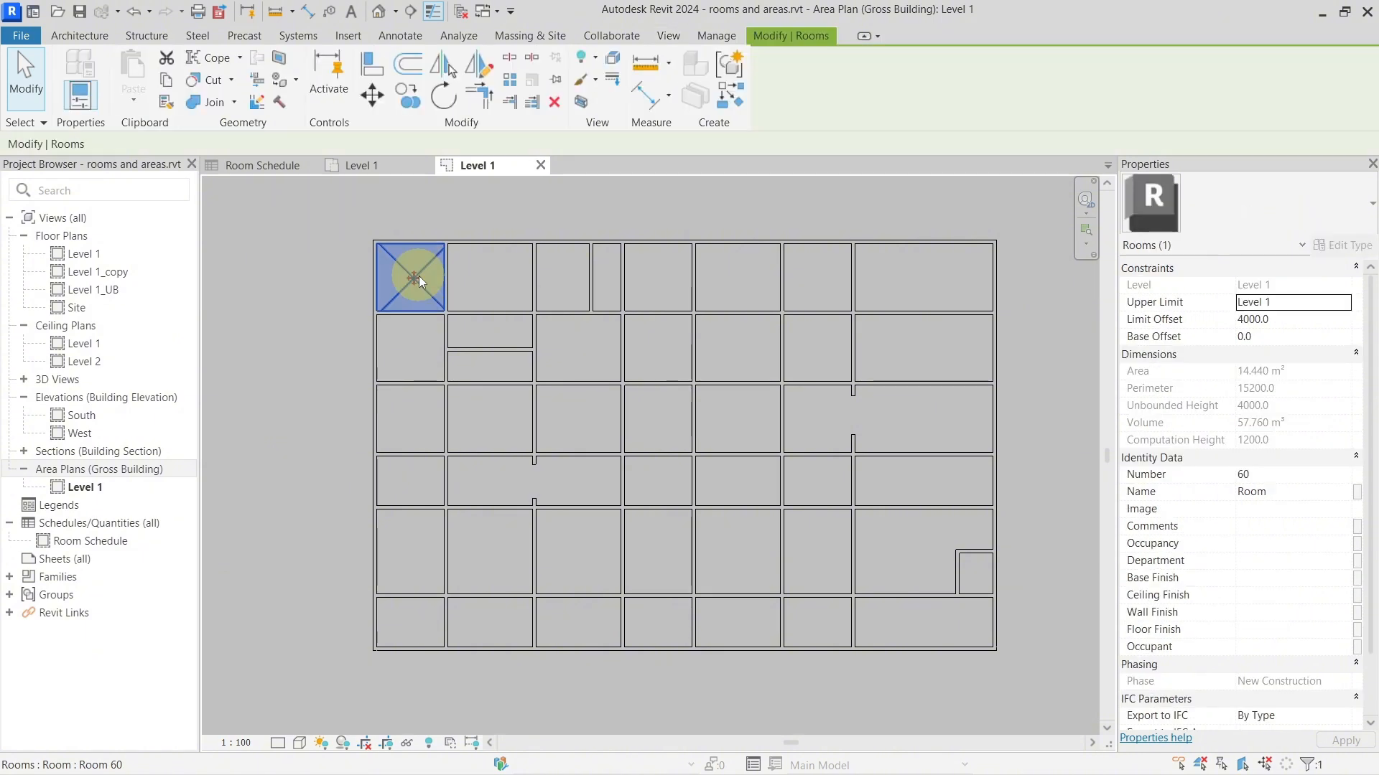
{"action": "left_click", "coordinate": [387, 230]}
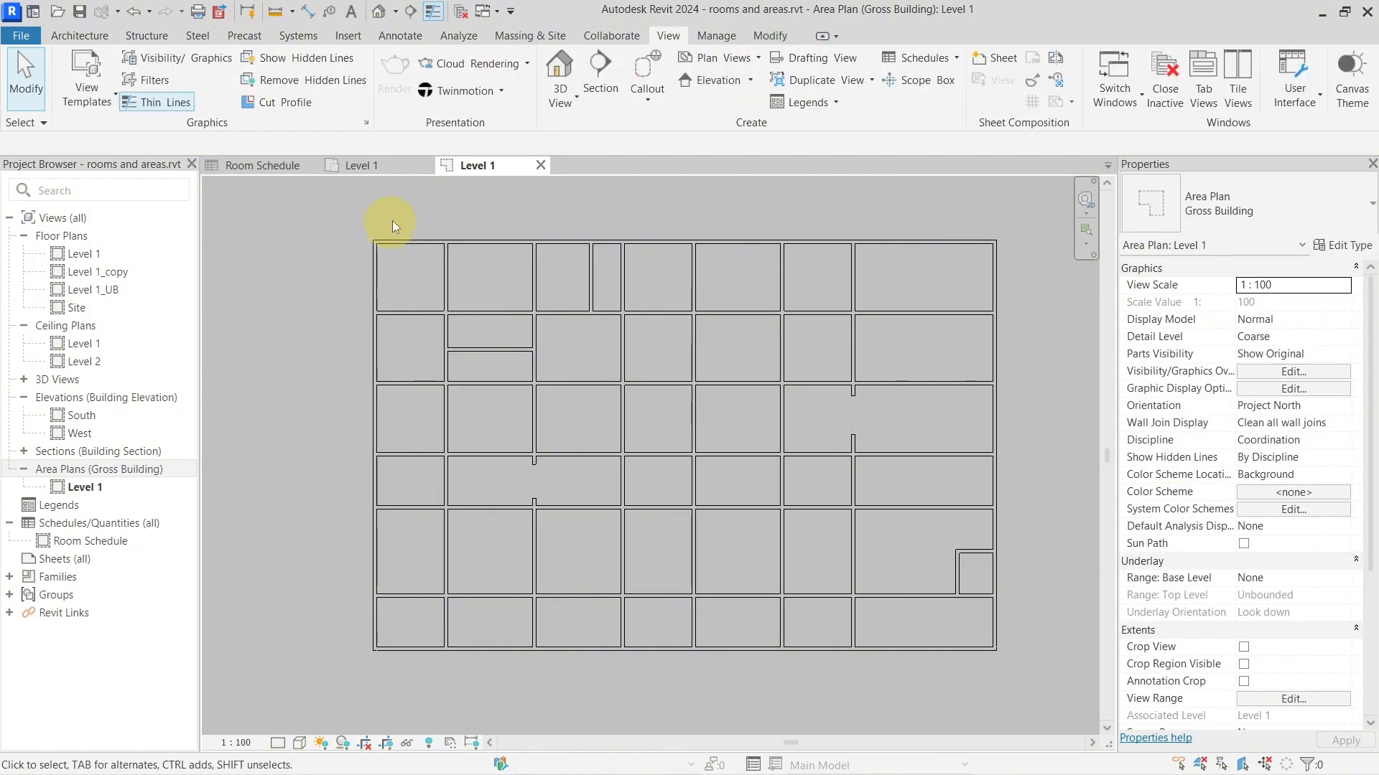
Step: Draw a rectangular area boundary enclosing about 18 m² in the empty space above the building
{"action": "left_click", "coordinate": [90, 38]}
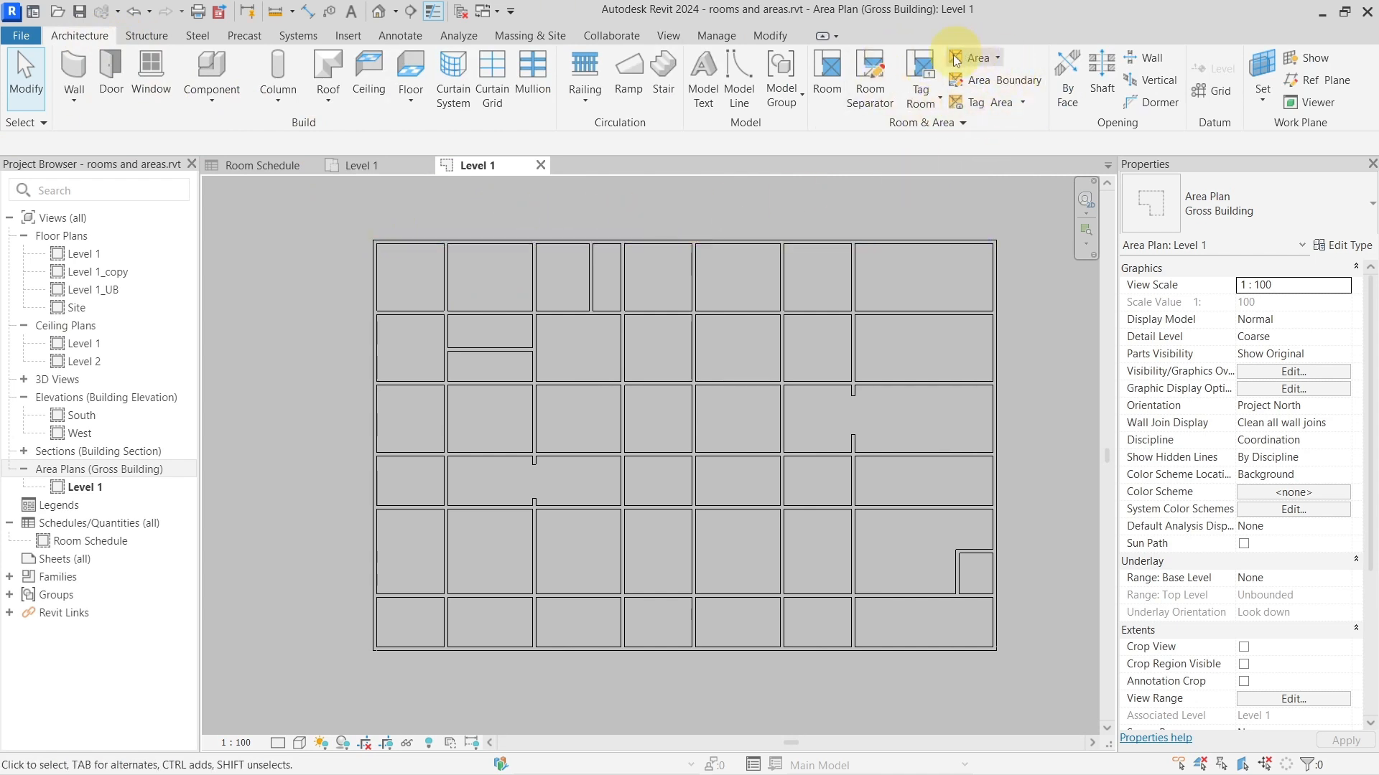
{"action": "left_click", "coordinate": [978, 82]}
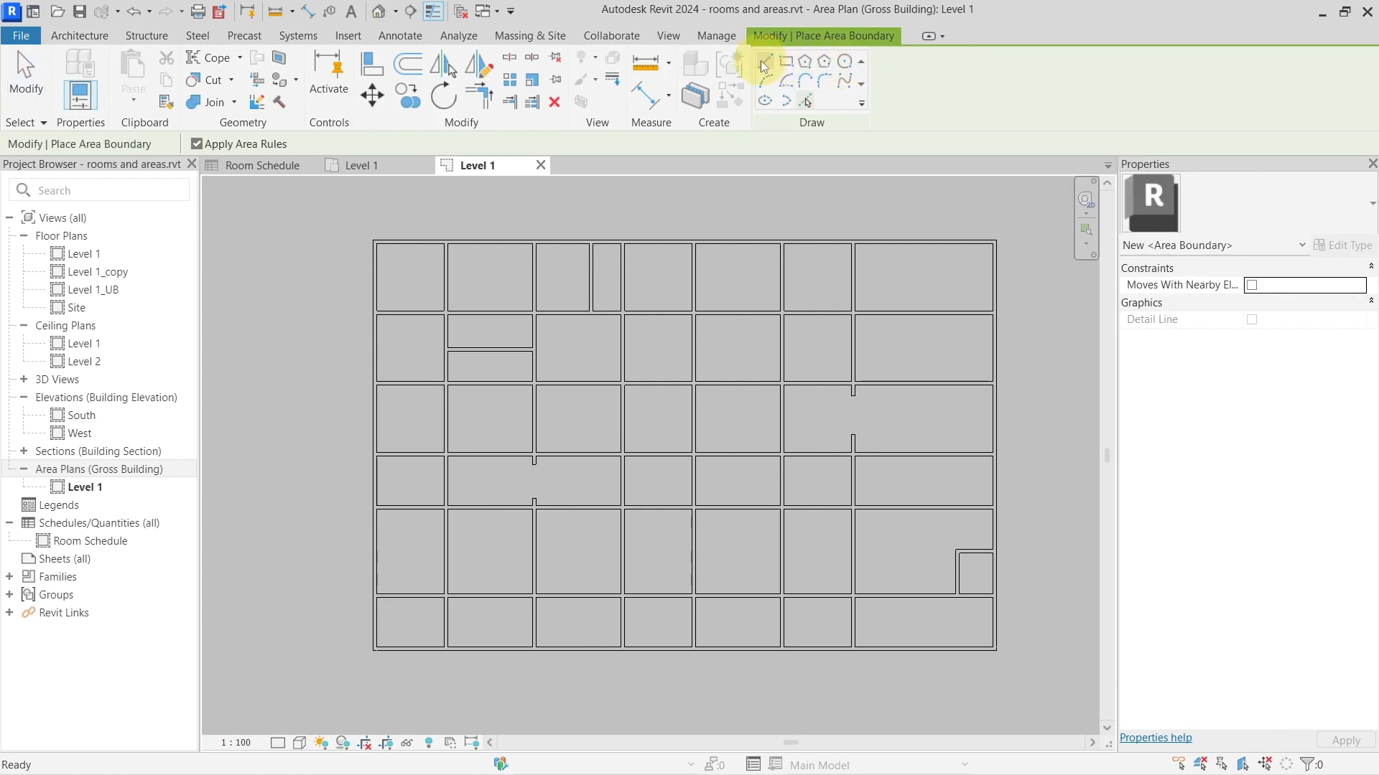
{"action": "middle_click_drag", "start_coordinate": [752, 224], "coordinate": [808, 329]}
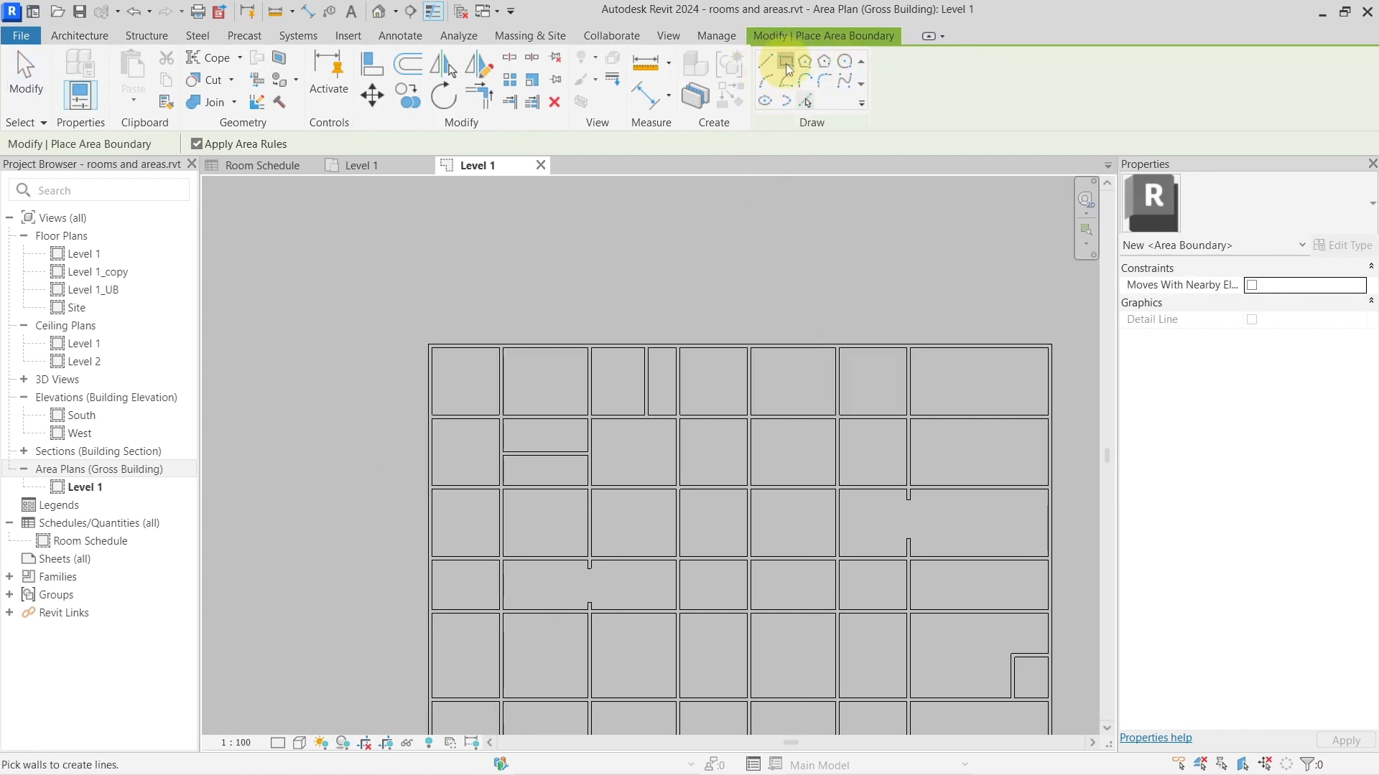
{"action": "left_click", "coordinate": [787, 63]}
{"action": "scroll", "coordinate": [538, 271], "scroll_direction": "up", "scroll_amount": 3}
{"action": "left_click", "coordinate": [546, 227]}
{"action": "left_click", "coordinate": [759, 365]}
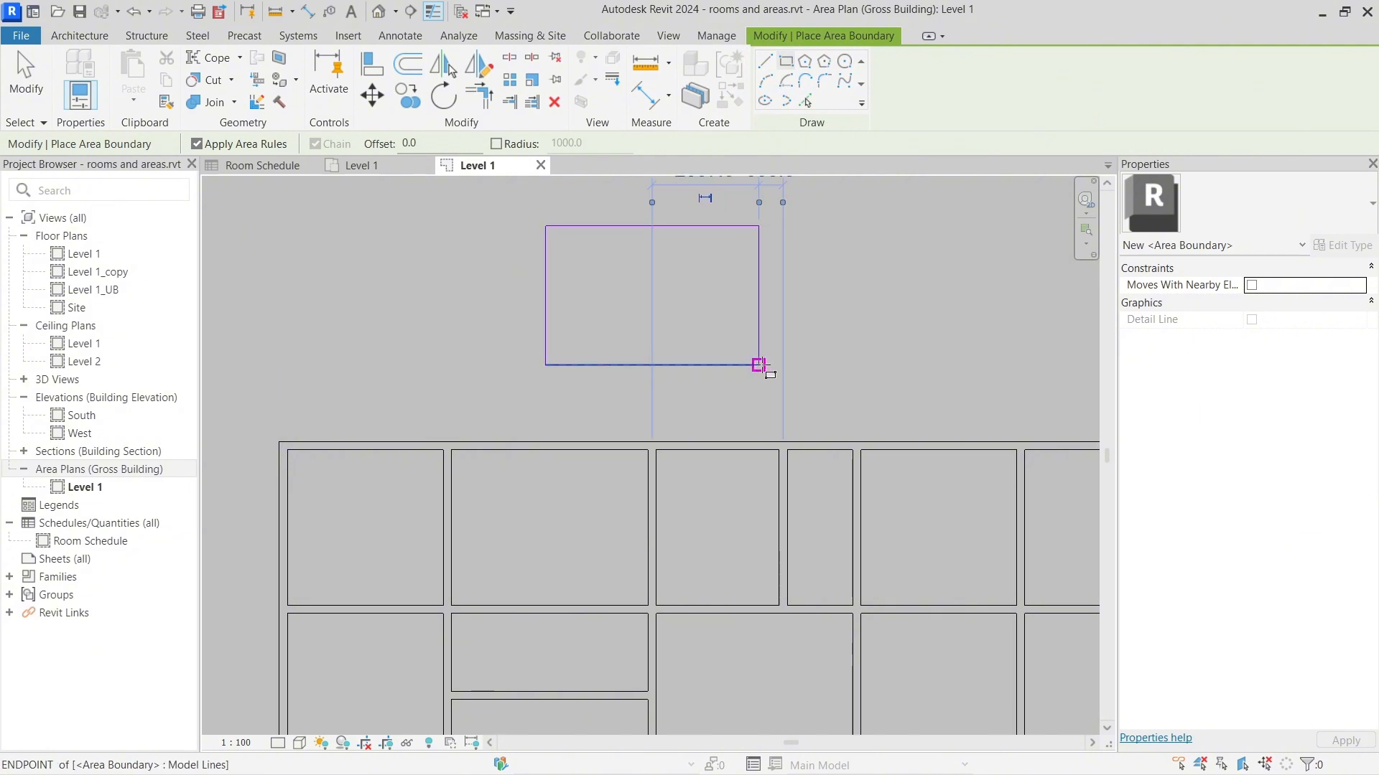
{"action": "key", "text": "Escape"}
{"action": "key", "text": "Escape"}
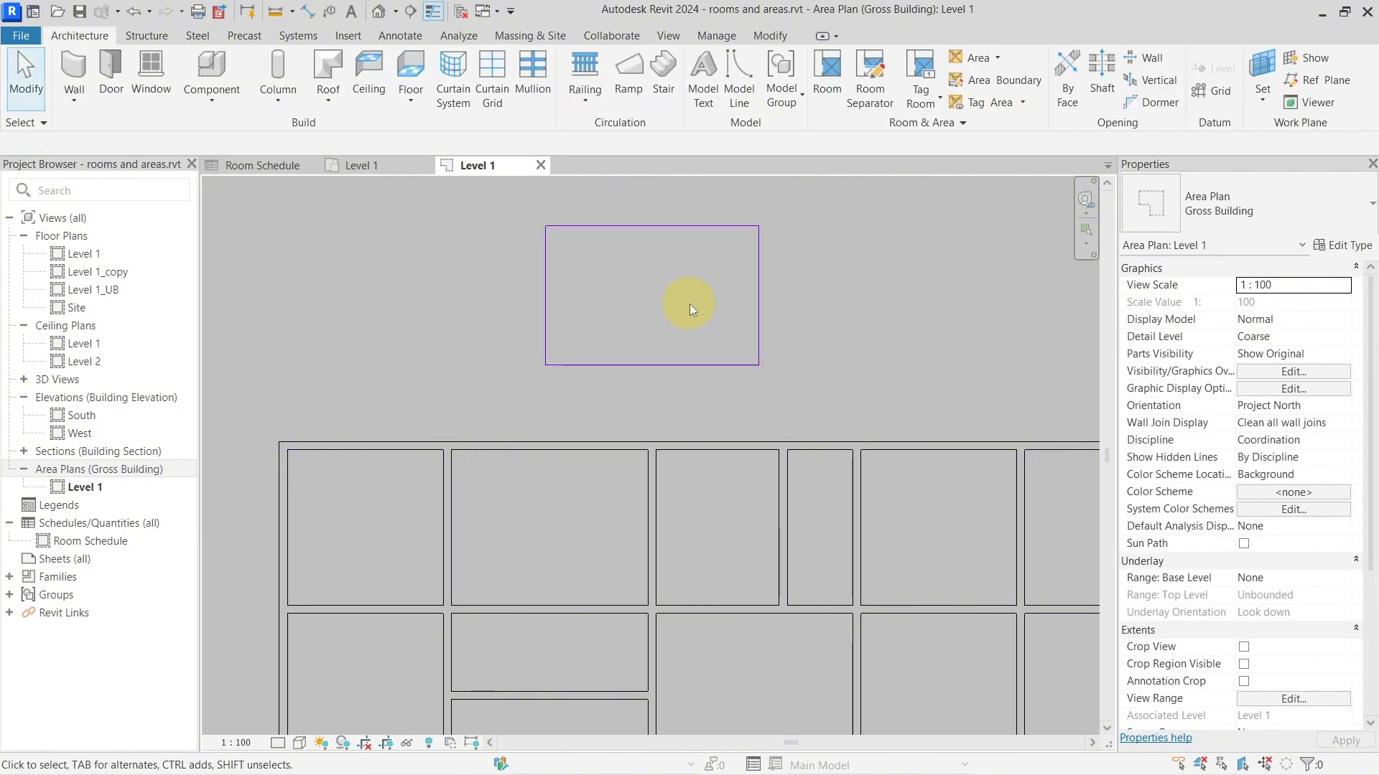
Step: Place a tagged area inside the rectangular boundary above the building and check the area's properties
{"action": "left_click", "coordinate": [979, 59]}
{"action": "left_click", "coordinate": [984, 119]}
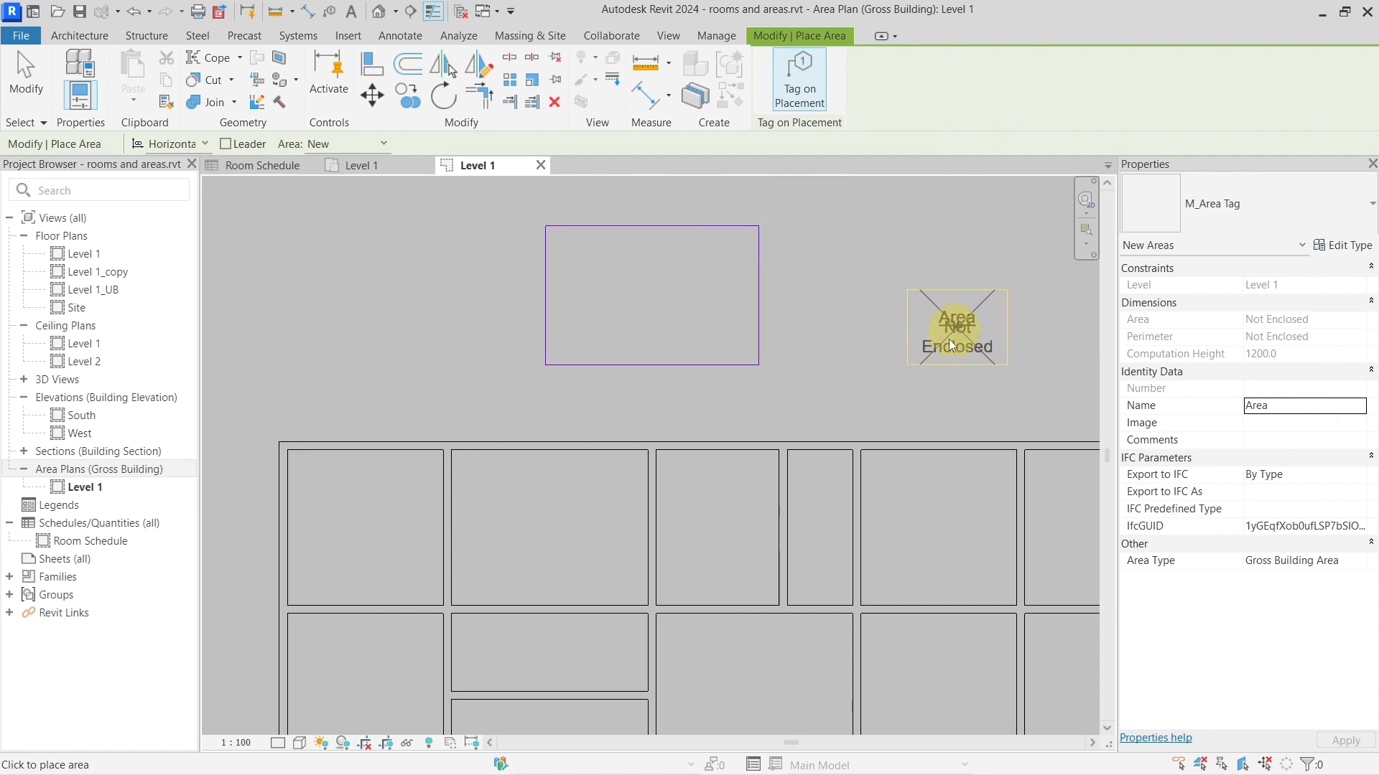
{"action": "left_click", "coordinate": [700, 302]}
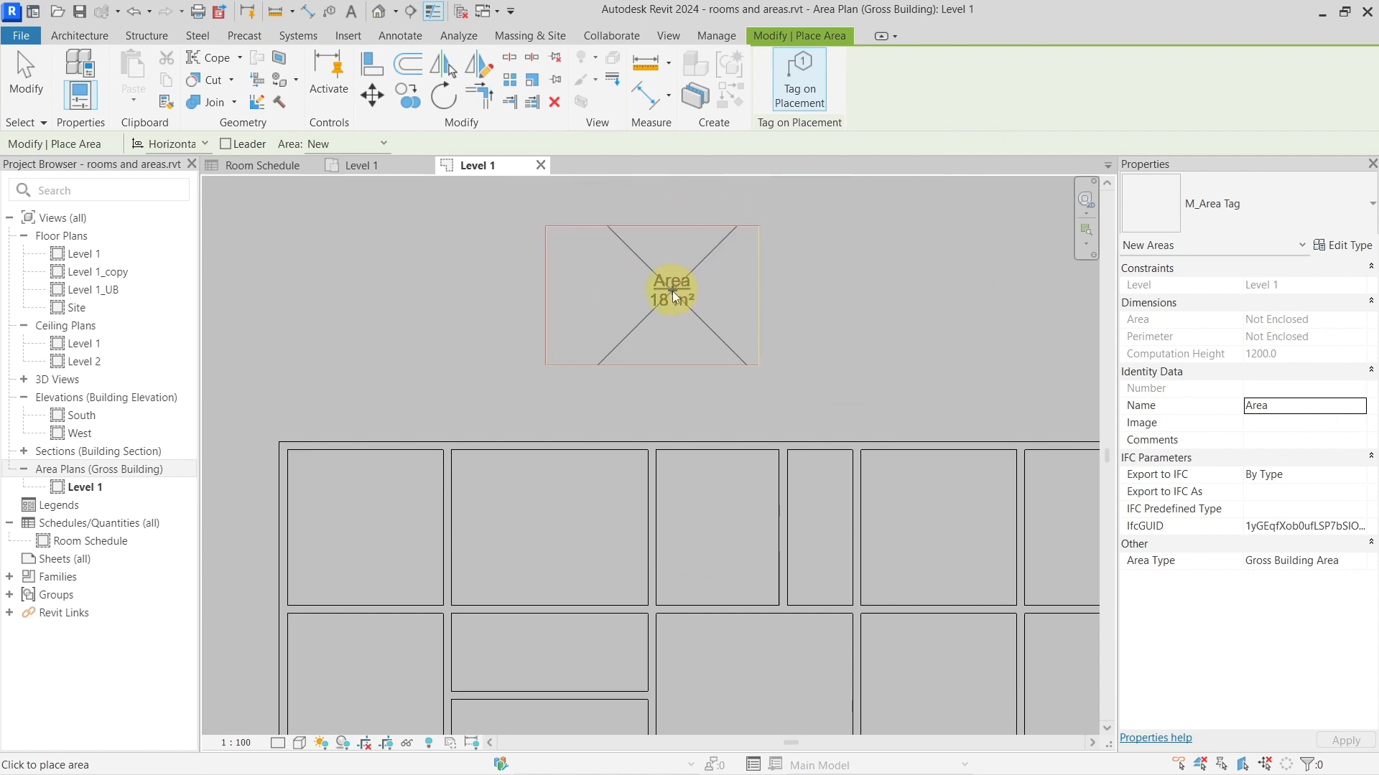
{"action": "left_click", "coordinate": [650, 296]}
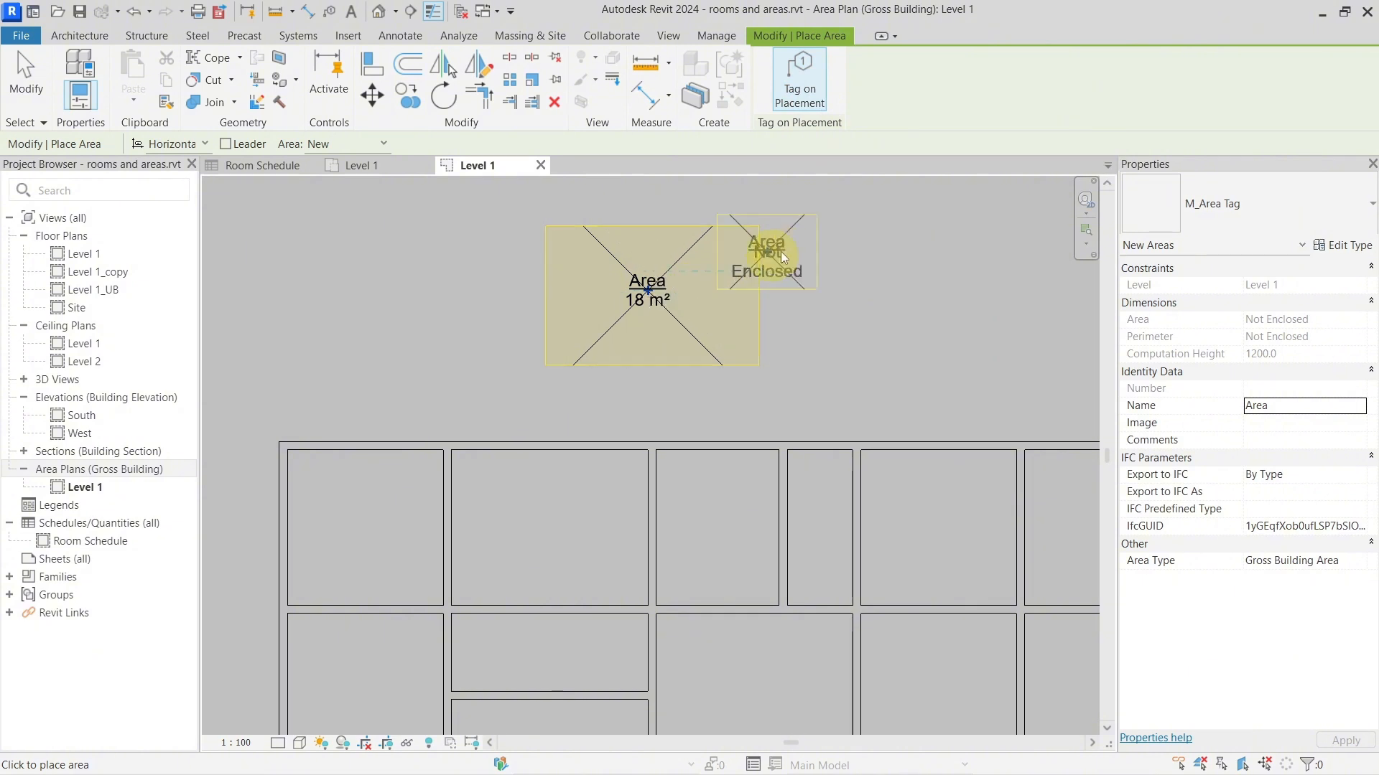
{"action": "right_click", "coordinate": [820, 240]}
{"action": "left_click", "coordinate": [844, 242]}
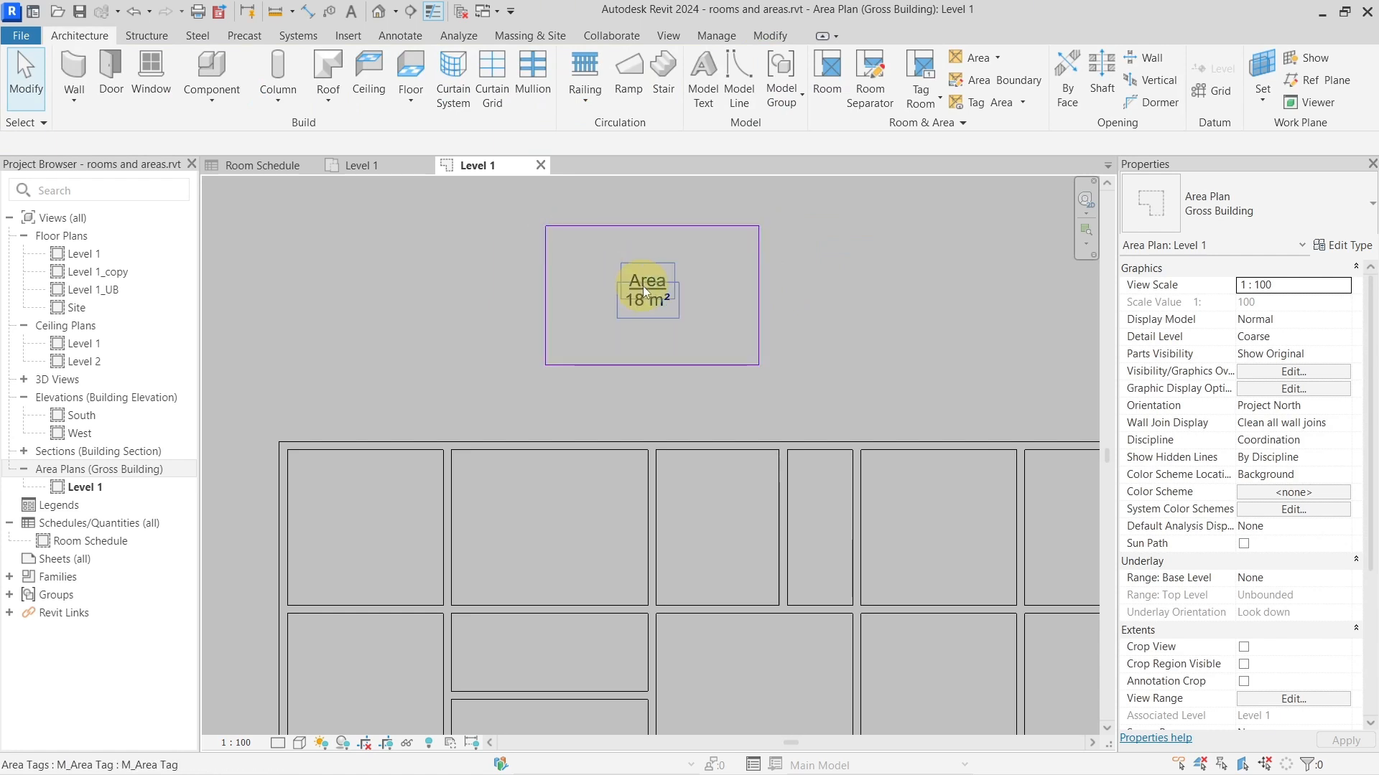
{"action": "left_click", "coordinate": [621, 258]}
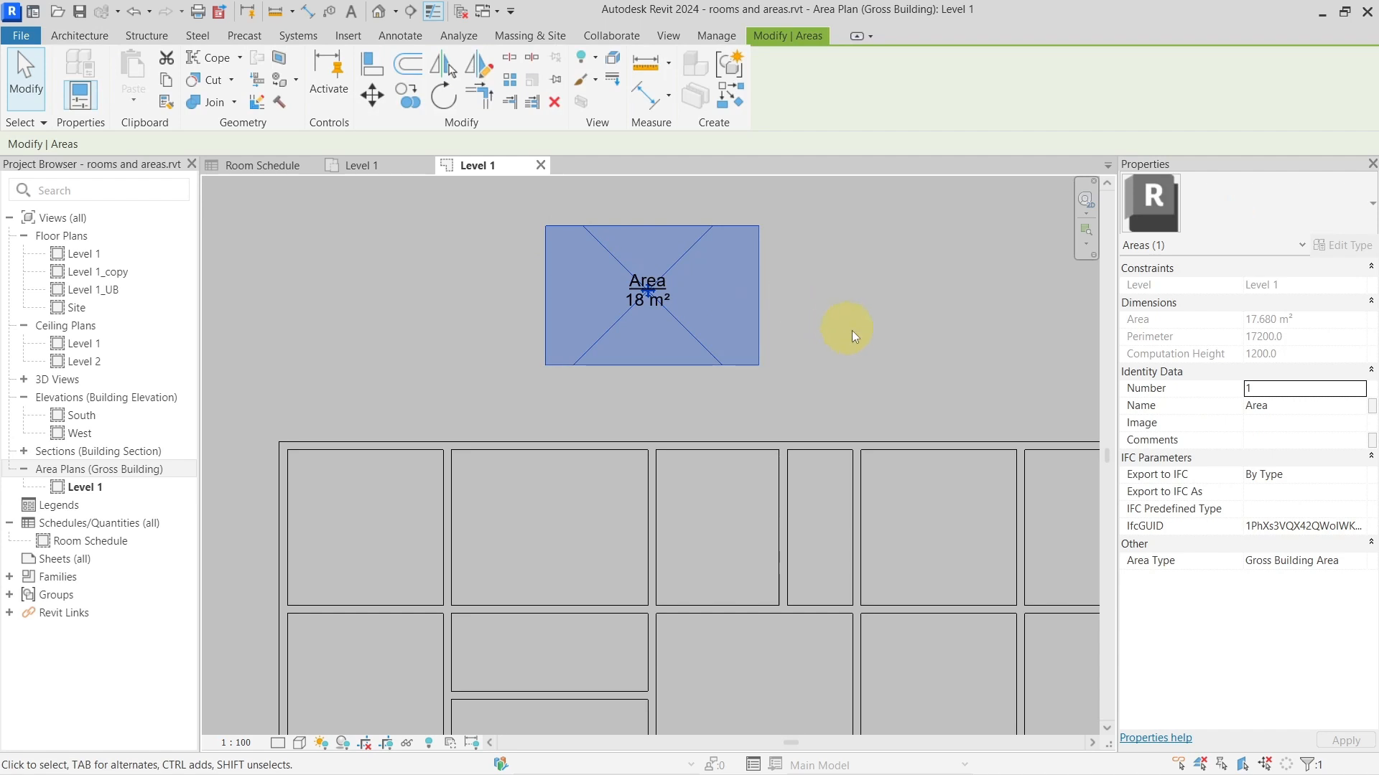
{"action": "left_click", "coordinate": [814, 313]}
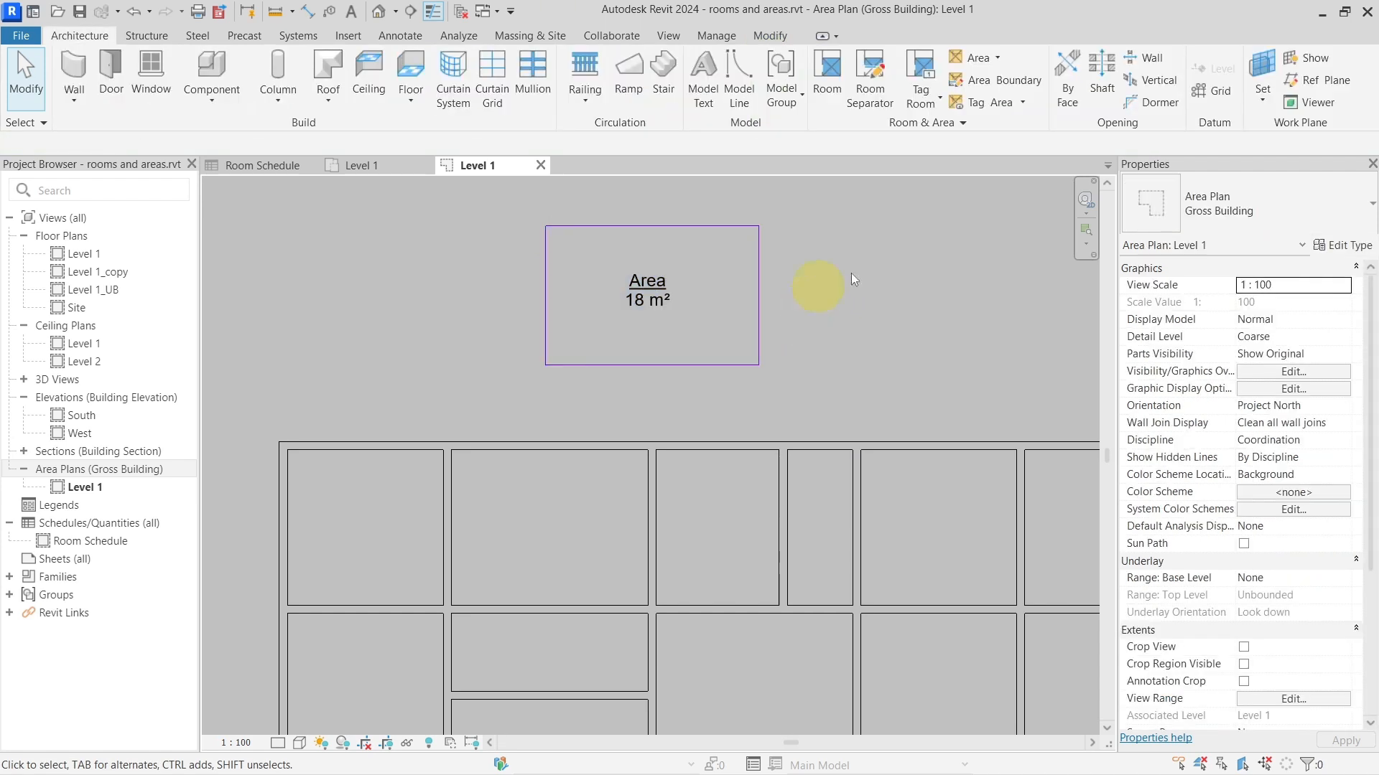
Step: Create area boundary lines by picking the building's upper and left exterior walls, with area rules applied
{"action": "left_click", "coordinate": [975, 81]}
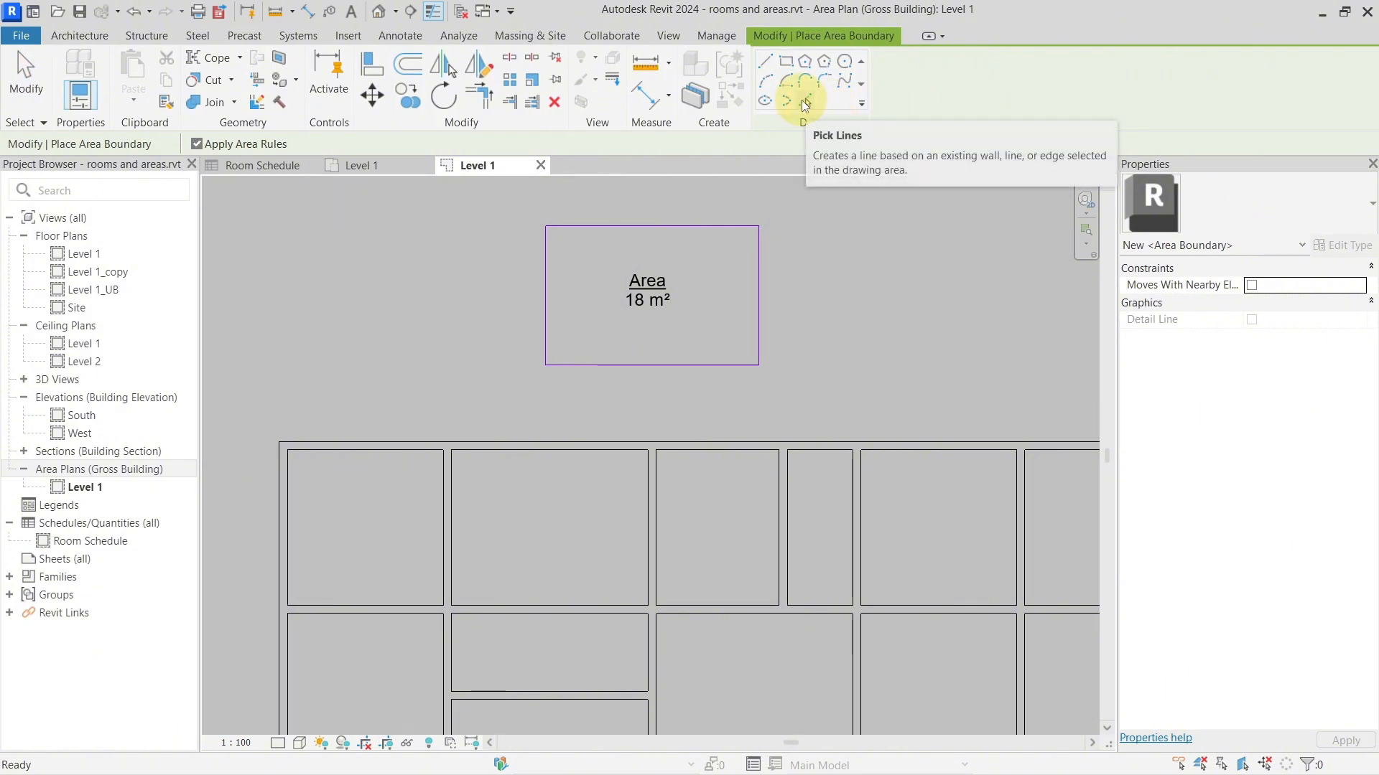
{"action": "left_click", "coordinate": [805, 105]}
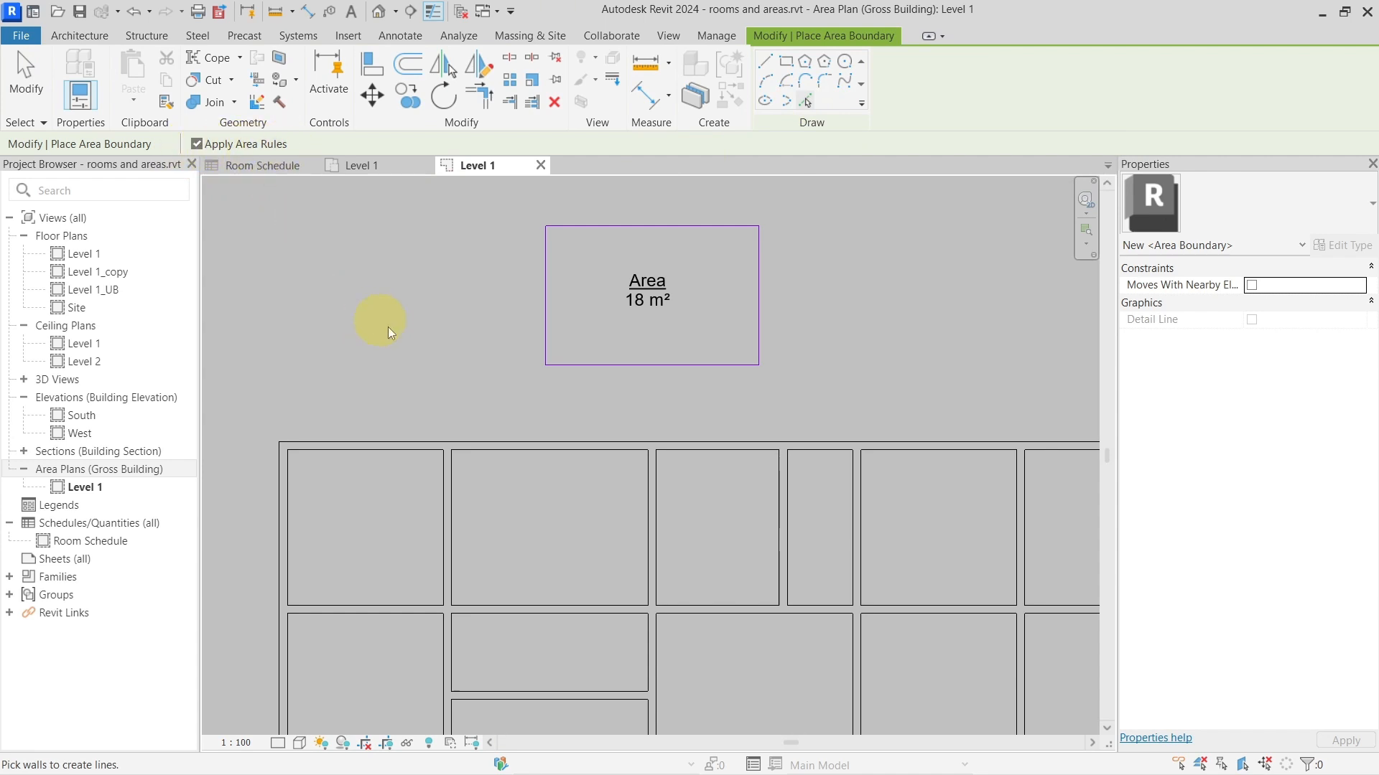
{"action": "scroll", "coordinate": [405, 354], "scroll_direction": "down", "scroll_amount": 1}
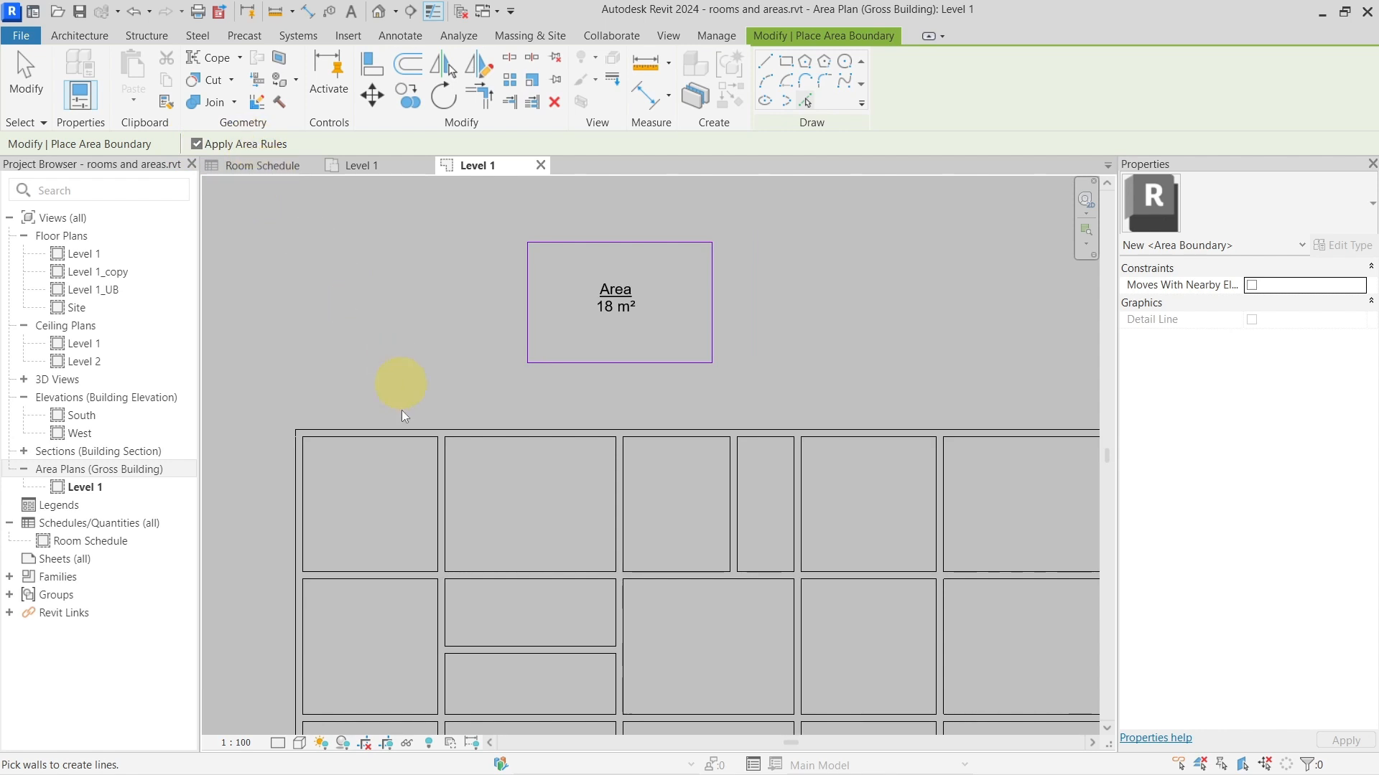
{"action": "left_click", "coordinate": [394, 433]}
{"action": "left_click", "coordinate": [307, 471]}
{"action": "scroll", "coordinate": [367, 501], "scroll_direction": "down", "scroll_amount": 5}
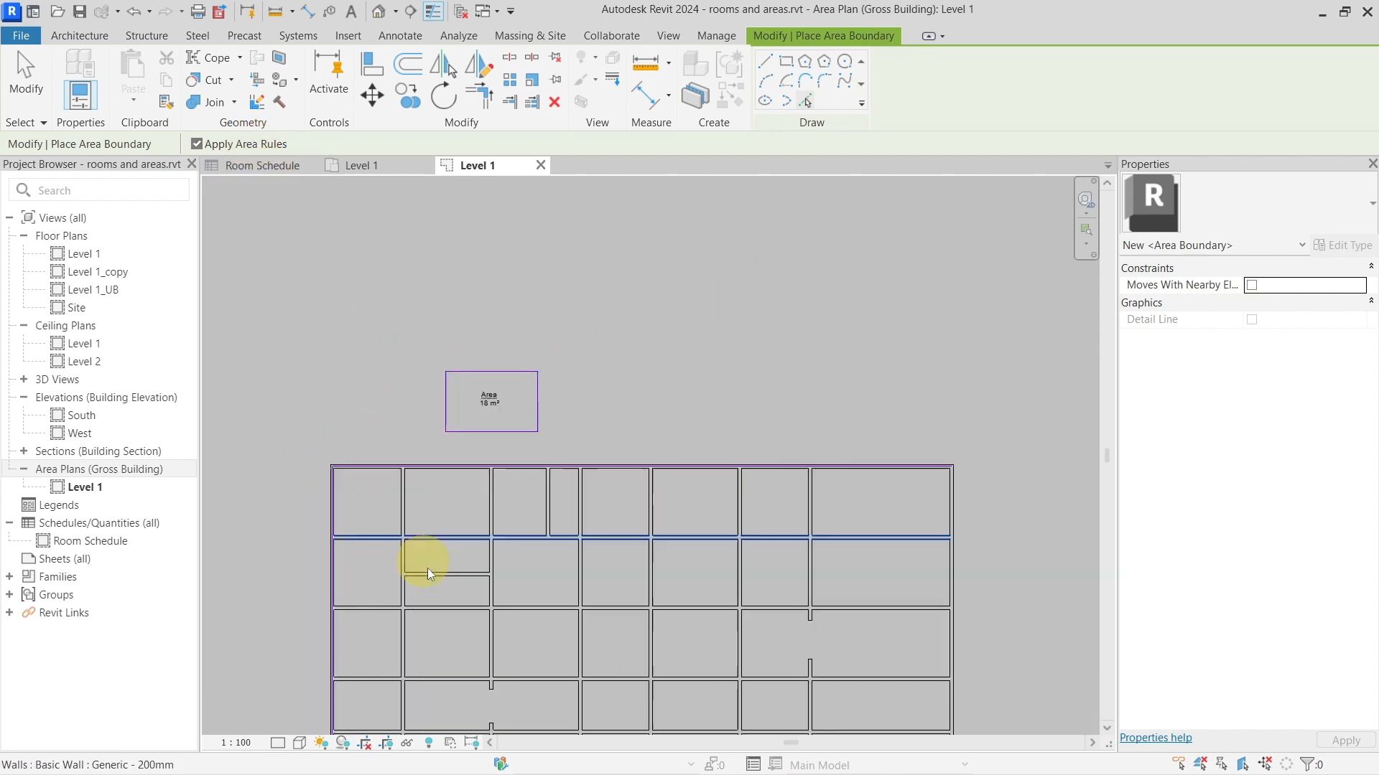
Step: Close the building's area boundary by picking its lower and right exterior walls, with area rules applied
{"action": "middle_click_drag", "start_coordinate": [428, 567], "coordinate": [460, 245]}
{"action": "scroll", "coordinate": [489, 575], "scroll_direction": "up", "scroll_amount": 3}
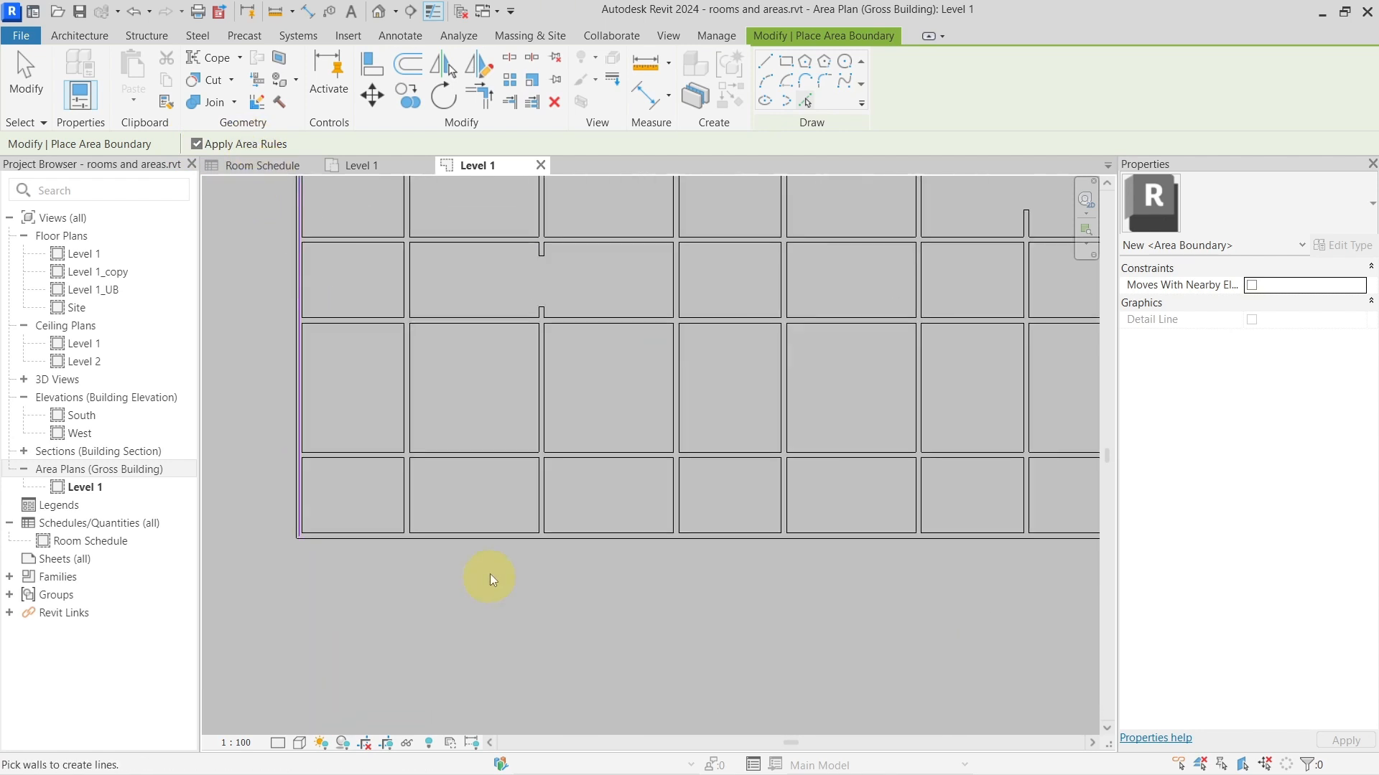
{"action": "left_click", "coordinate": [501, 537]}
{"action": "scroll", "coordinate": [933, 424], "scroll_direction": "down", "scroll_amount": 2}
{"action": "middle_click_drag", "start_coordinate": [1012, 405], "coordinate": [446, 455]}
{"action": "scroll", "coordinate": [595, 454], "scroll_direction": "up", "scroll_amount": 4}
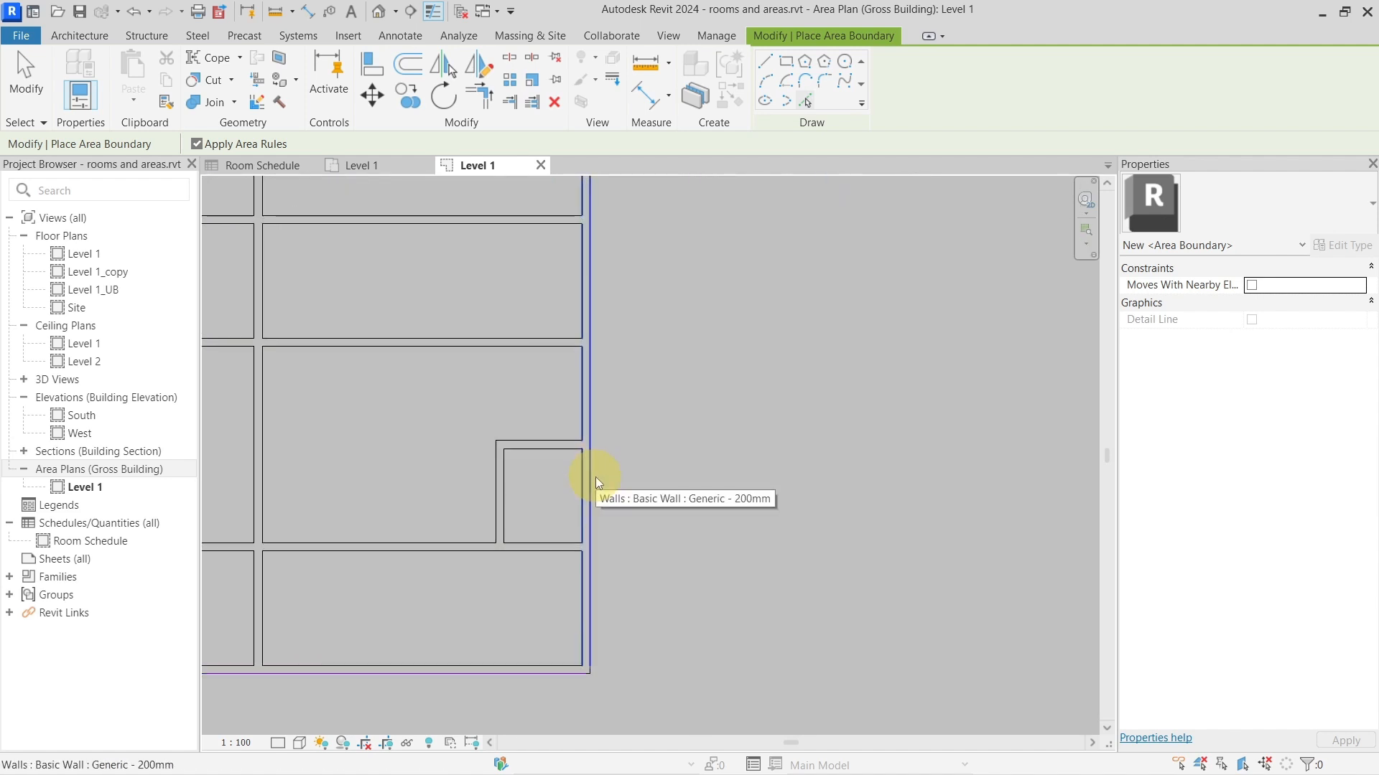
{"action": "left_click", "coordinate": [595, 476]}
{"action": "scroll", "coordinate": [729, 425], "scroll_direction": "down", "scroll_amount": 4}
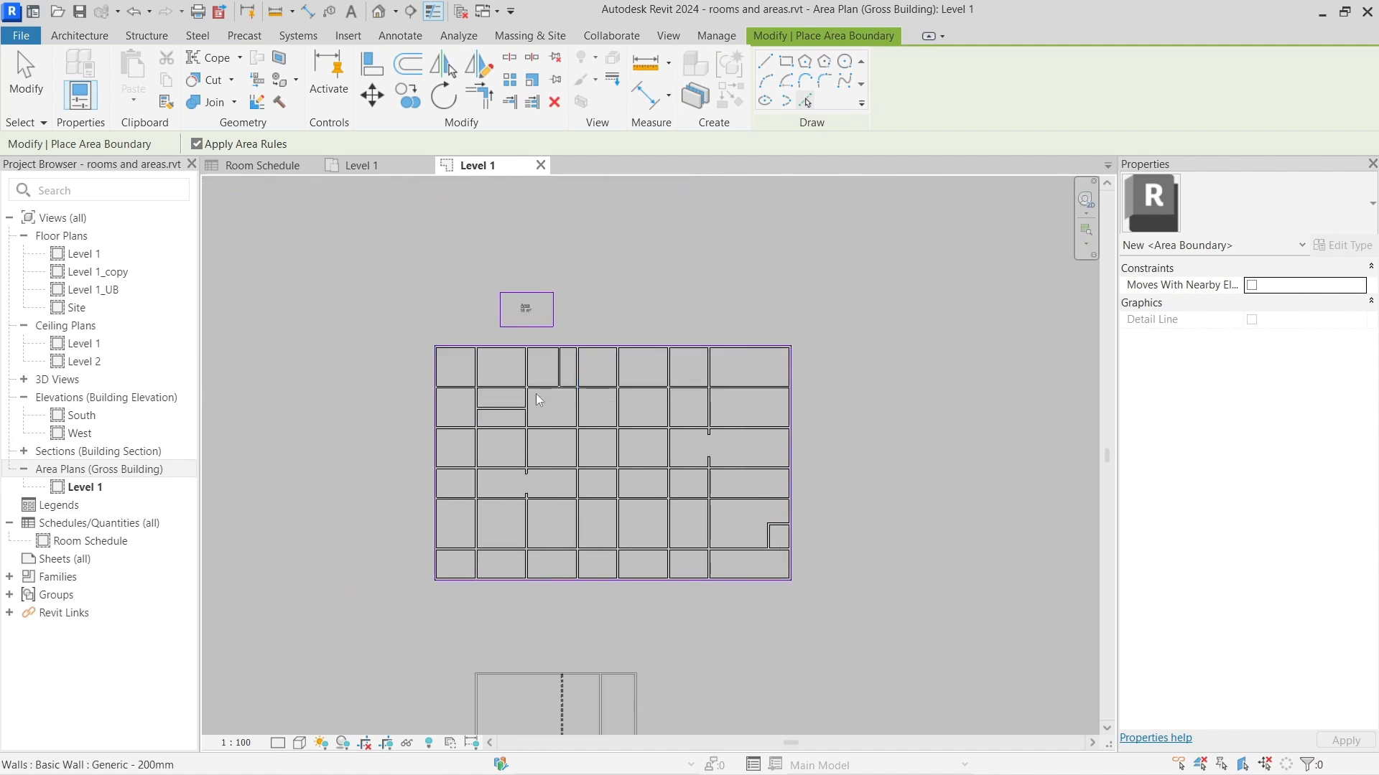
{"action": "scroll", "coordinate": [433, 343], "scroll_direction": "up", "scroll_amount": 5}
{"action": "key", "text": "Escape"}
{"action": "key", "text": "Escape"}
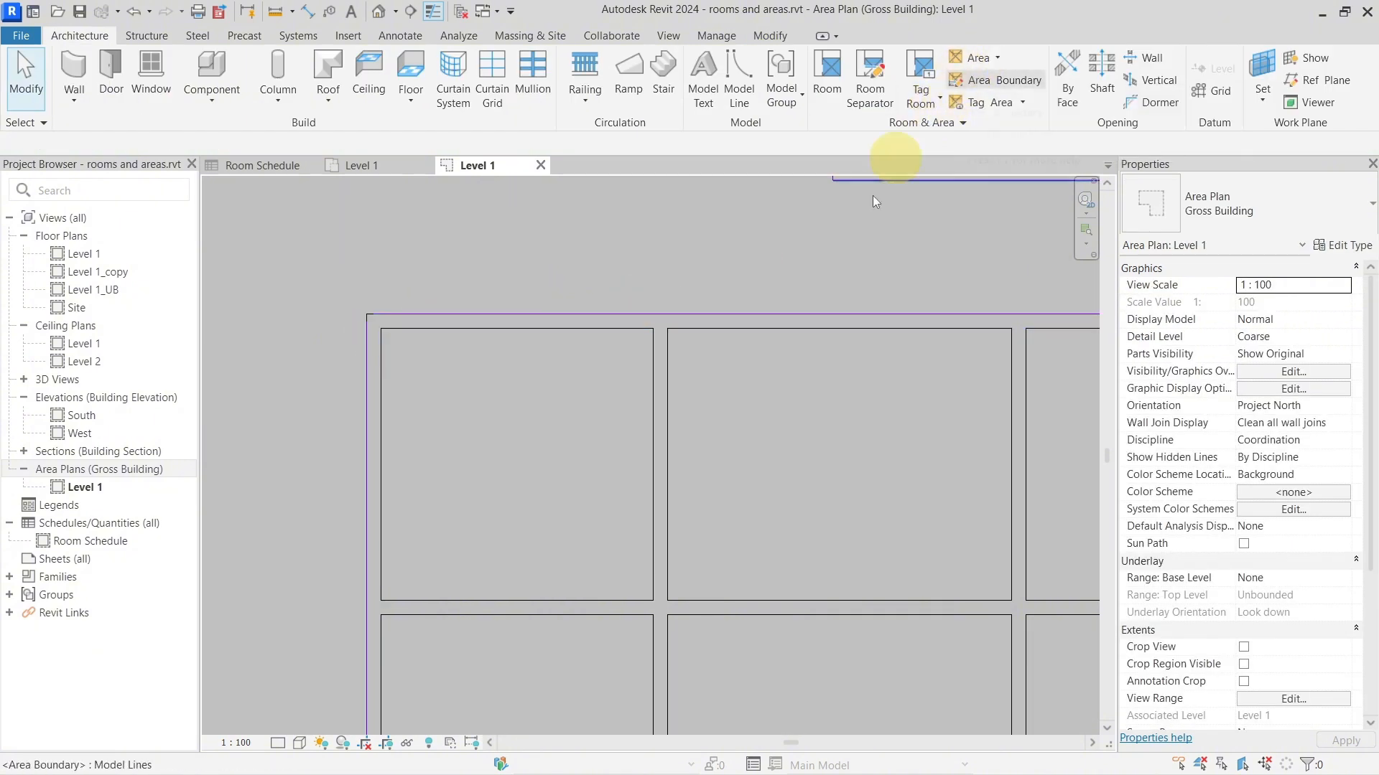
Step: Move the building's upper exterior wall outward and back inward past its original position, testing whether the area boundary follows
{"action": "left_click", "coordinate": [815, 325]}
{"action": "key", "text": "m"}
{"action": "key", "text": "v"}
{"action": "left_click", "coordinate": [813, 324]}
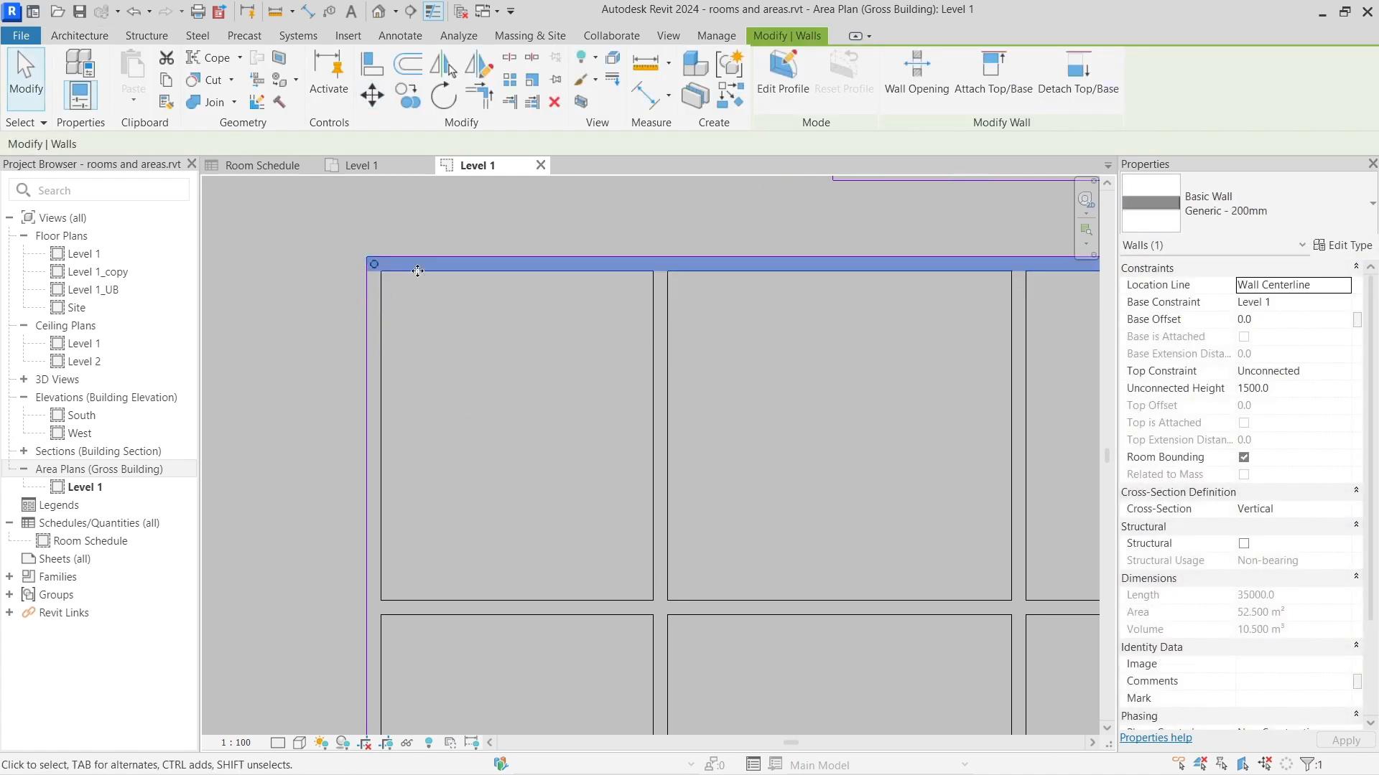
{"action": "left_click_drag", "start_coordinate": [489, 266], "coordinate": [493, 351]}
{"action": "left_click", "coordinate": [492, 358]}
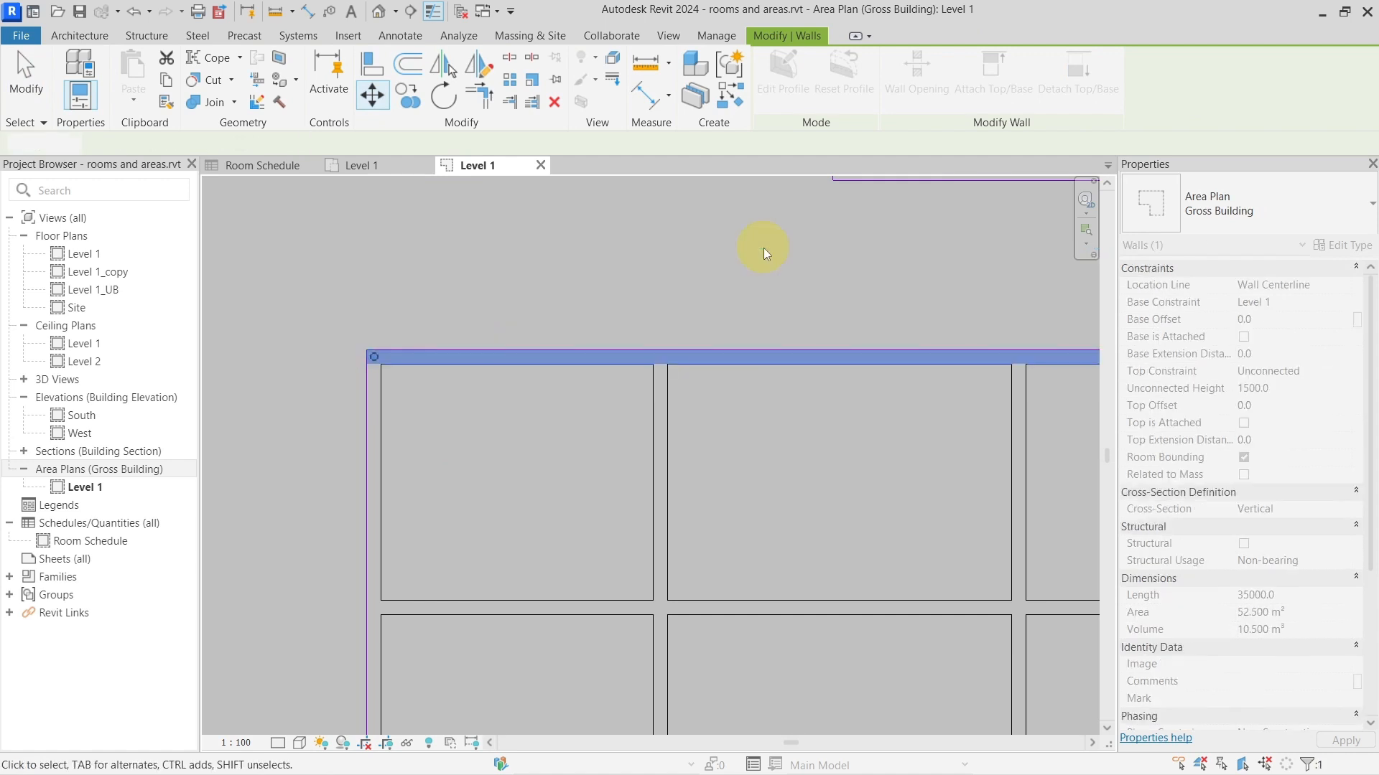
{"action": "left_click", "coordinate": [784, 225]}
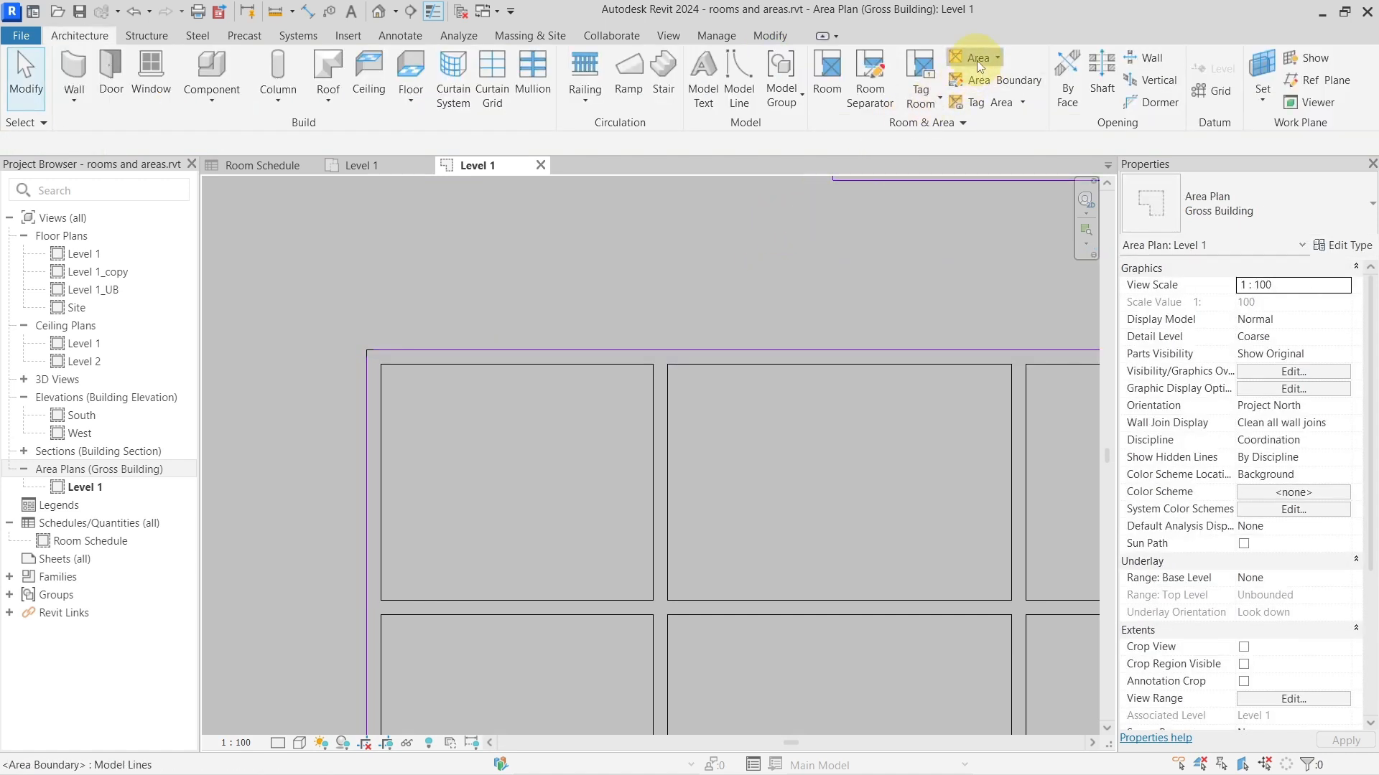
Step: Place a tagged area inside the boundary that encloses the whole building
{"action": "left_click", "coordinate": [976, 59]}
{"action": "left_click", "coordinate": [967, 129]}
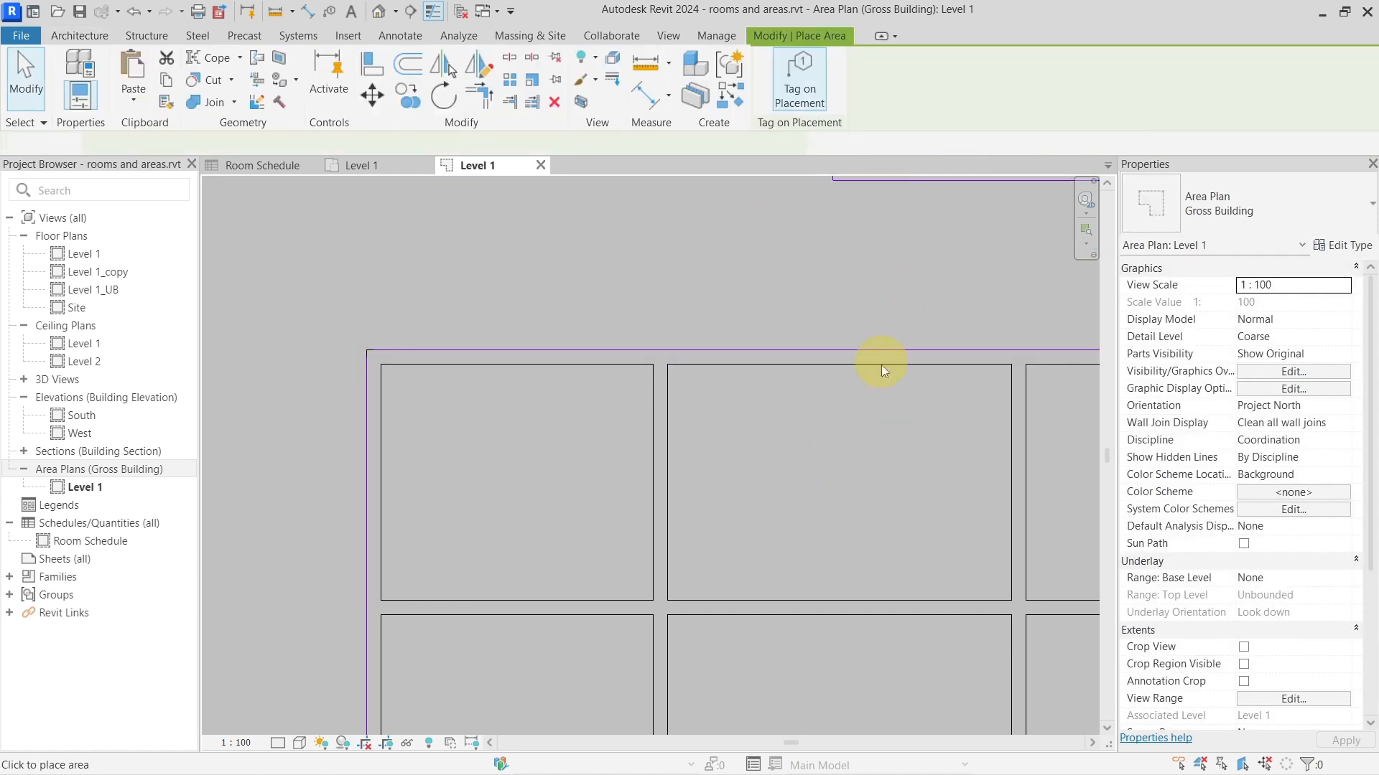
{"action": "left_click", "coordinate": [799, 521]}
{"action": "scroll", "coordinate": [787, 480], "scroll_direction": "down", "scroll_amount": 3}
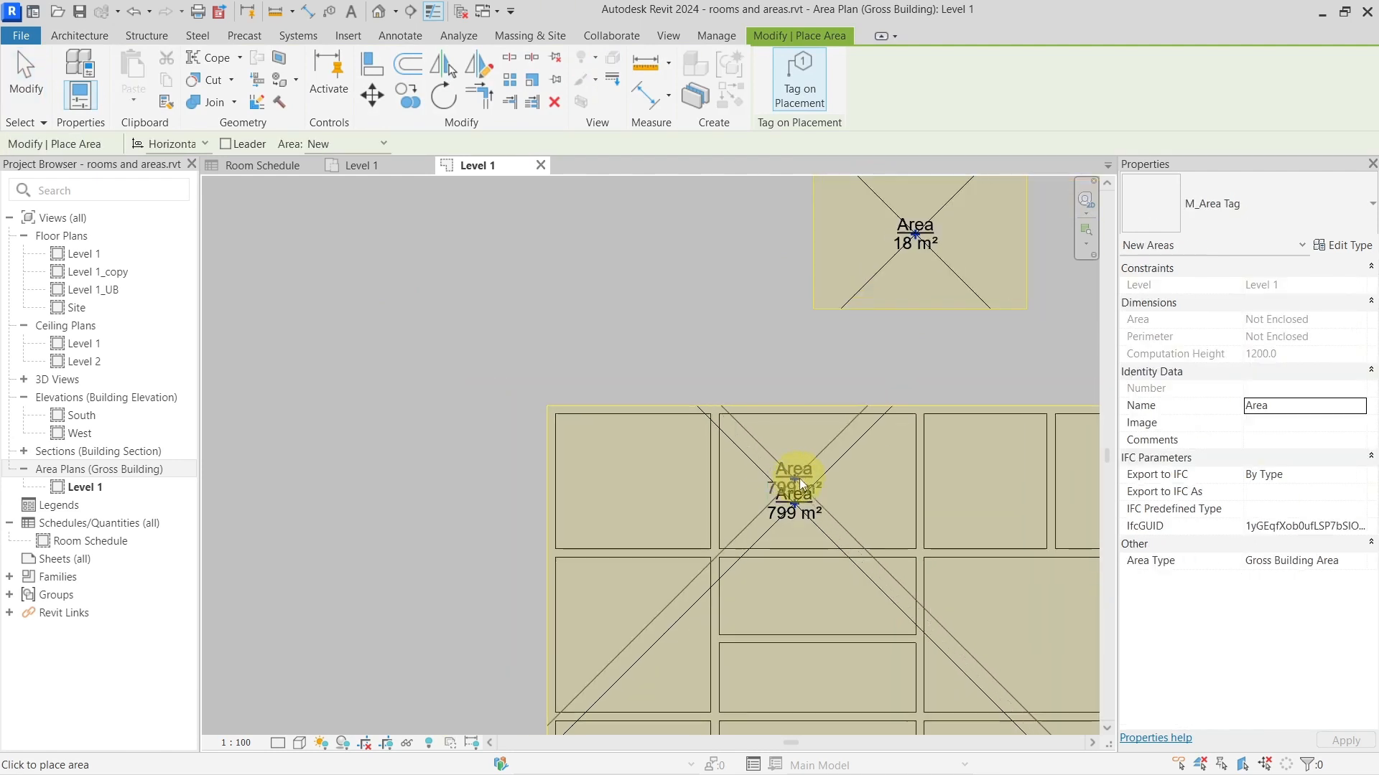
{"action": "middle_click_drag", "start_coordinate": [799, 478], "coordinate": [679, 402]}
{"action": "key", "text": "Escape"}
Step: Review the area type options of the building-wide area, keeping Gross Building Area selected
{"action": "left_click", "coordinate": [704, 389]}
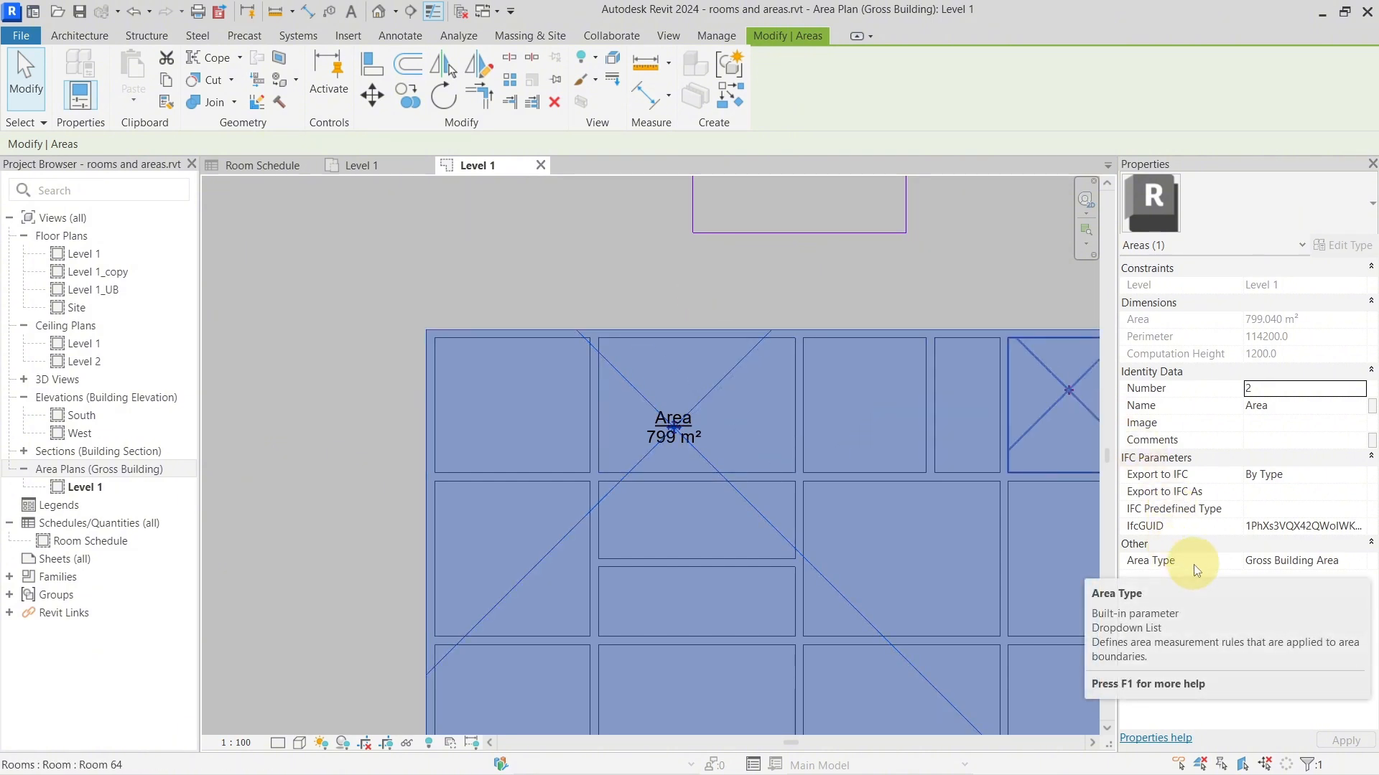
{"action": "left_click", "coordinate": [739, 278]}
{"action": "left_click", "coordinate": [748, 359]}
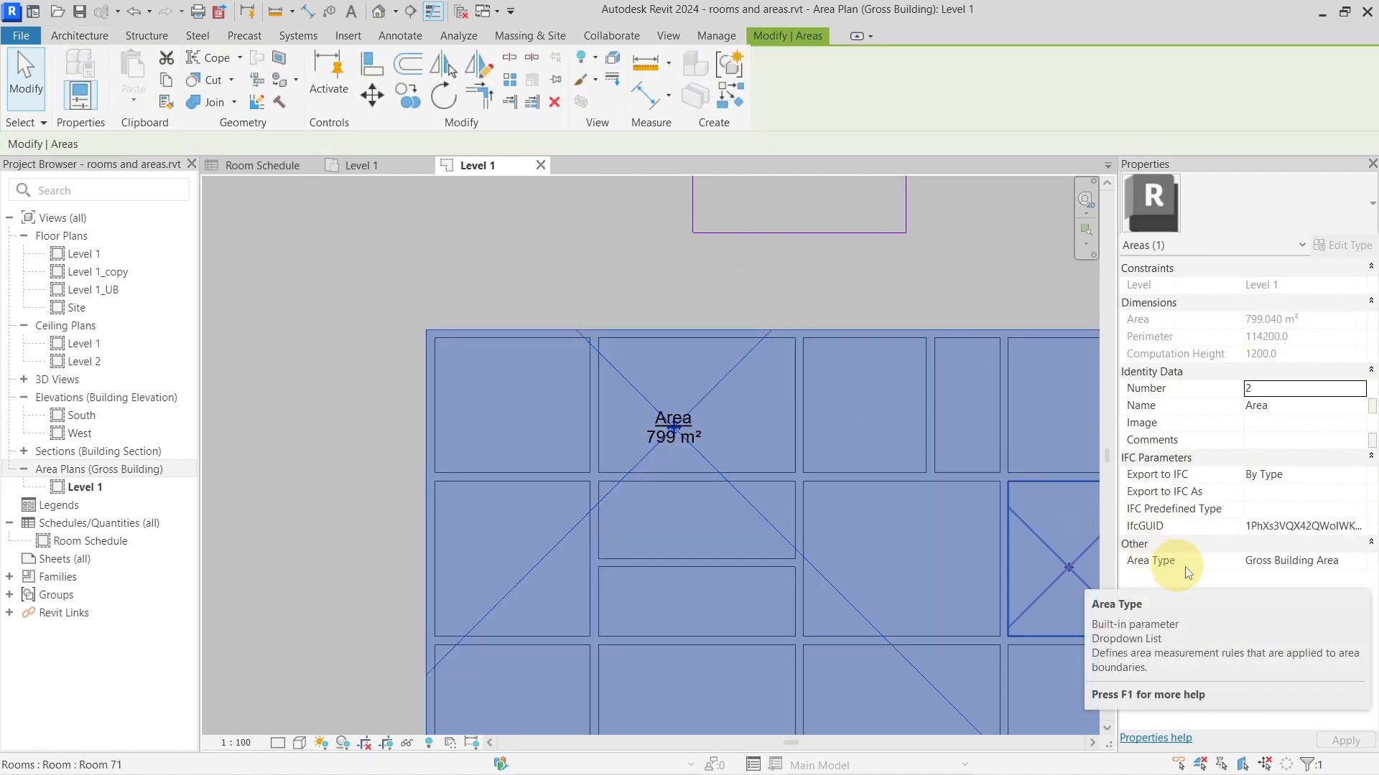
{"action": "left_click", "coordinate": [1255, 560]}
{"action": "left_click", "coordinate": [1359, 564]}
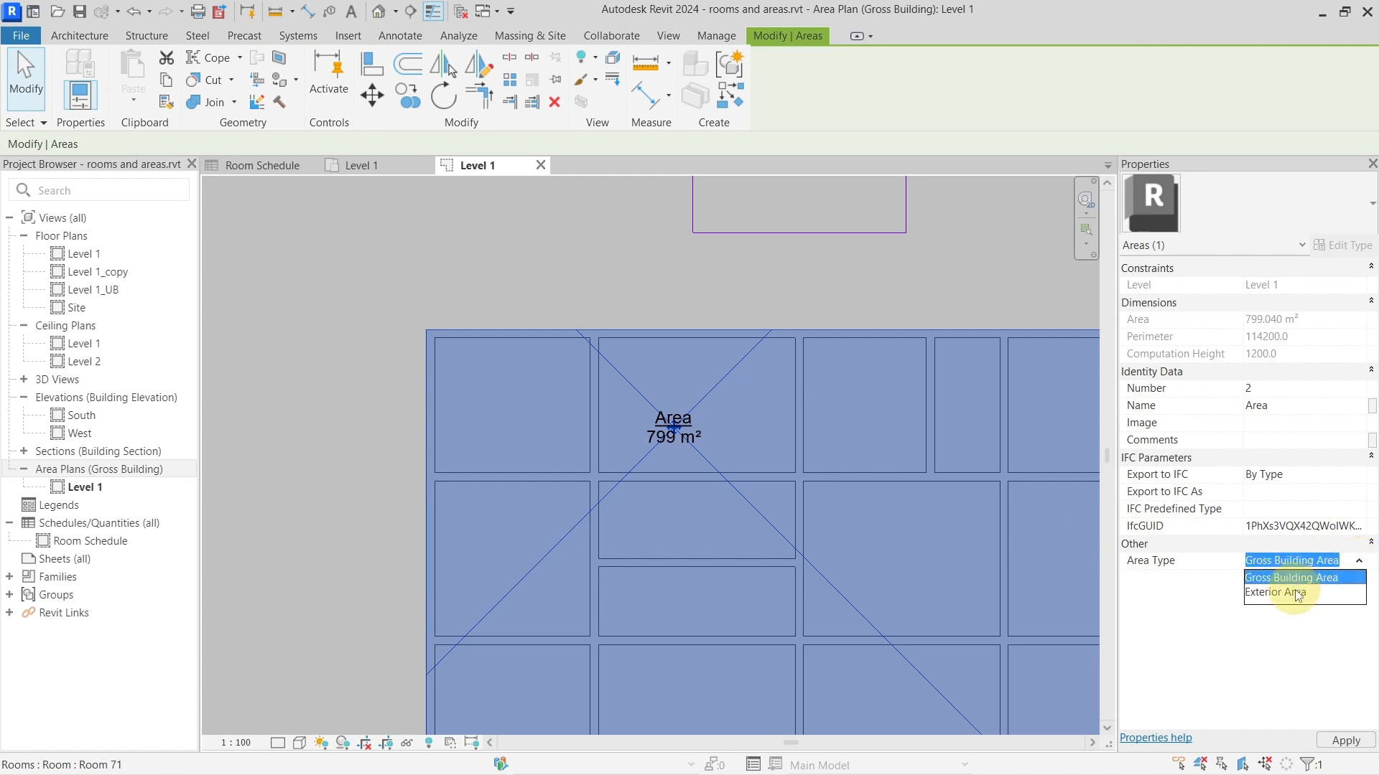
{"action": "left_click", "coordinate": [906, 275]}
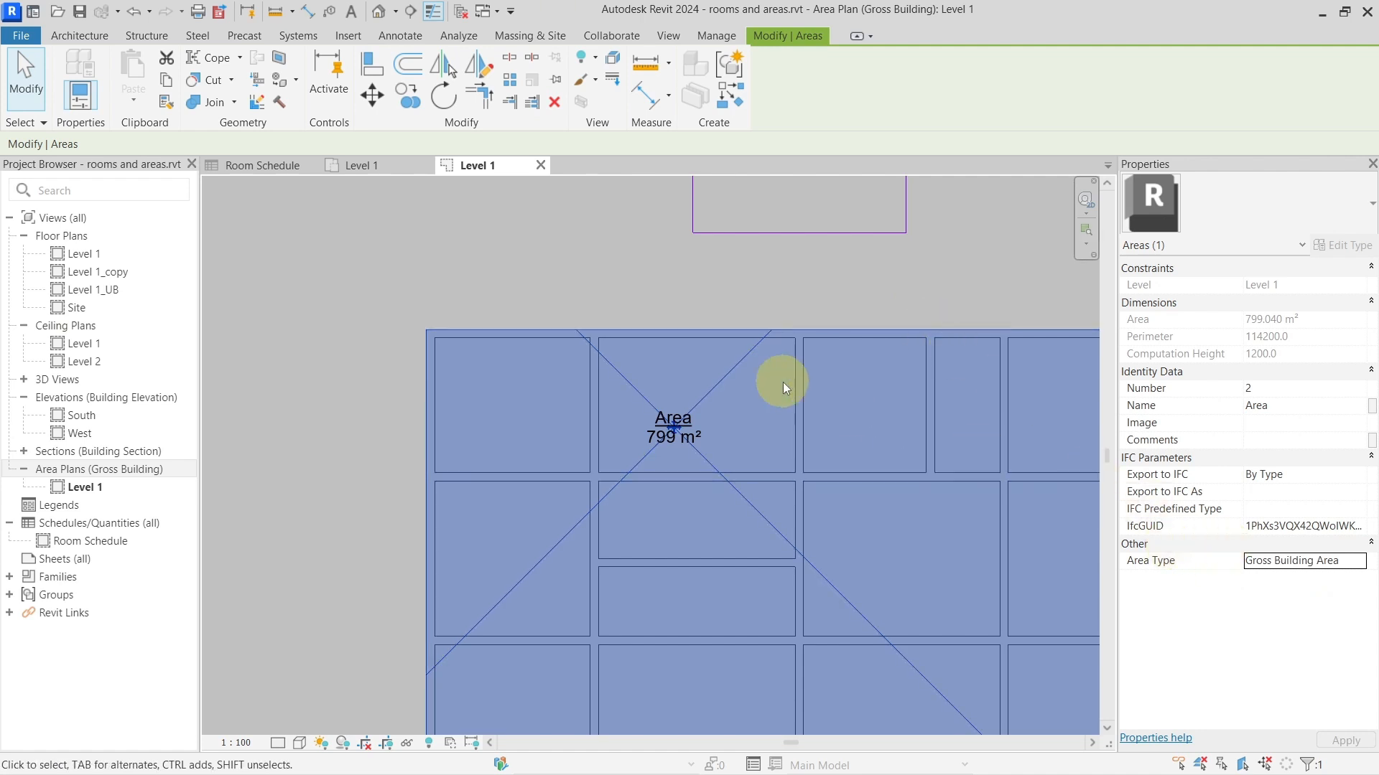
{"action": "left_click", "coordinate": [756, 300]}
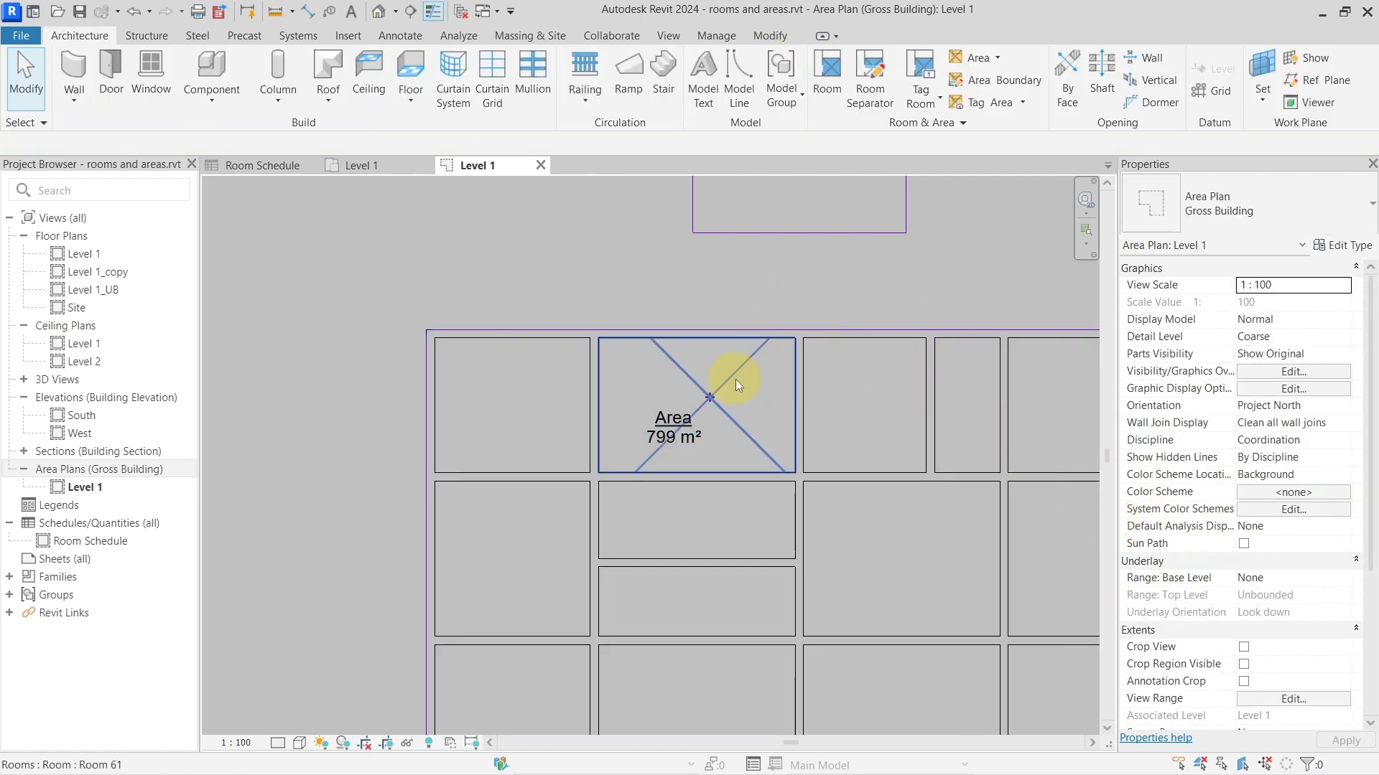
Step: Consult the area type definitions on the About Area Types help page in the browser and return to the Revit area plan
{"action": "left_click", "coordinate": [708, 387]}
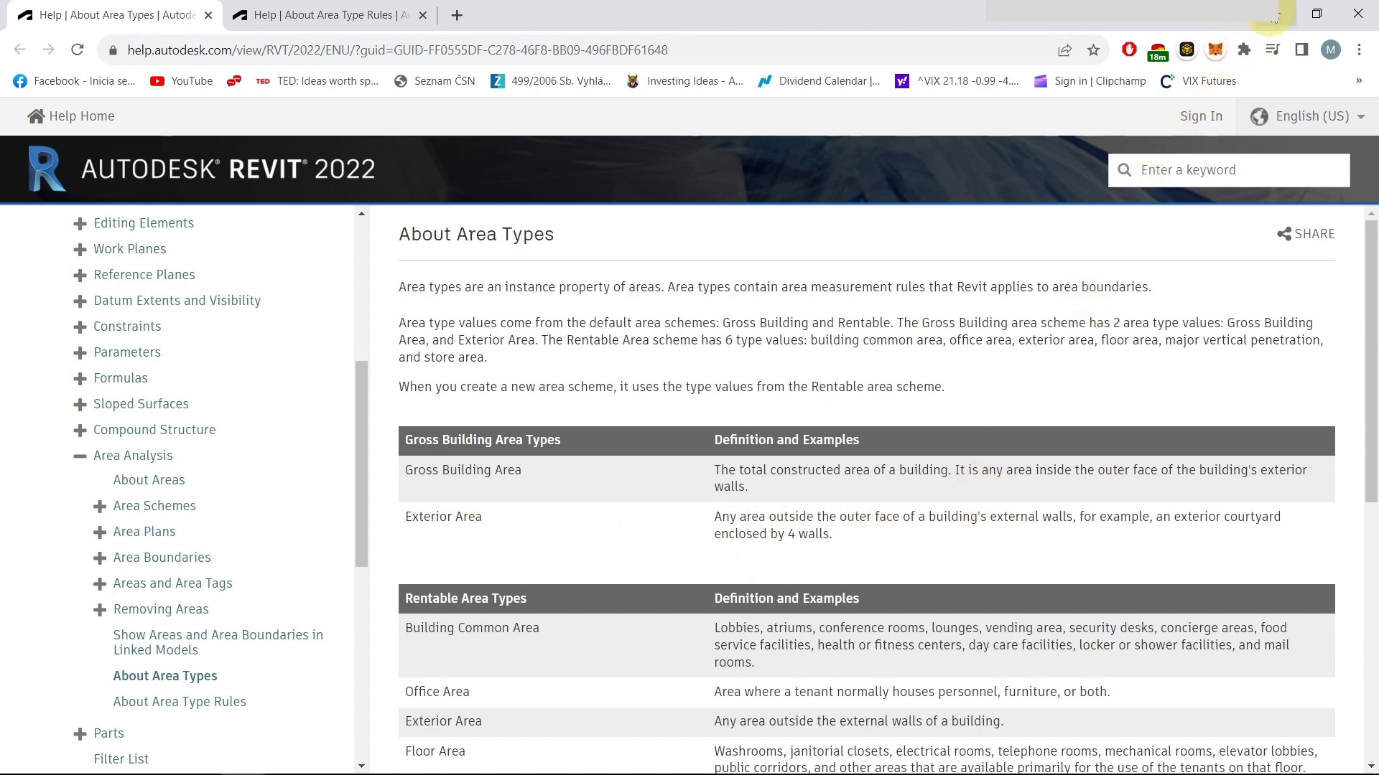
{"action": "left_click", "coordinate": [1277, 16]}
{"action": "left_click", "coordinate": [742, 283]}
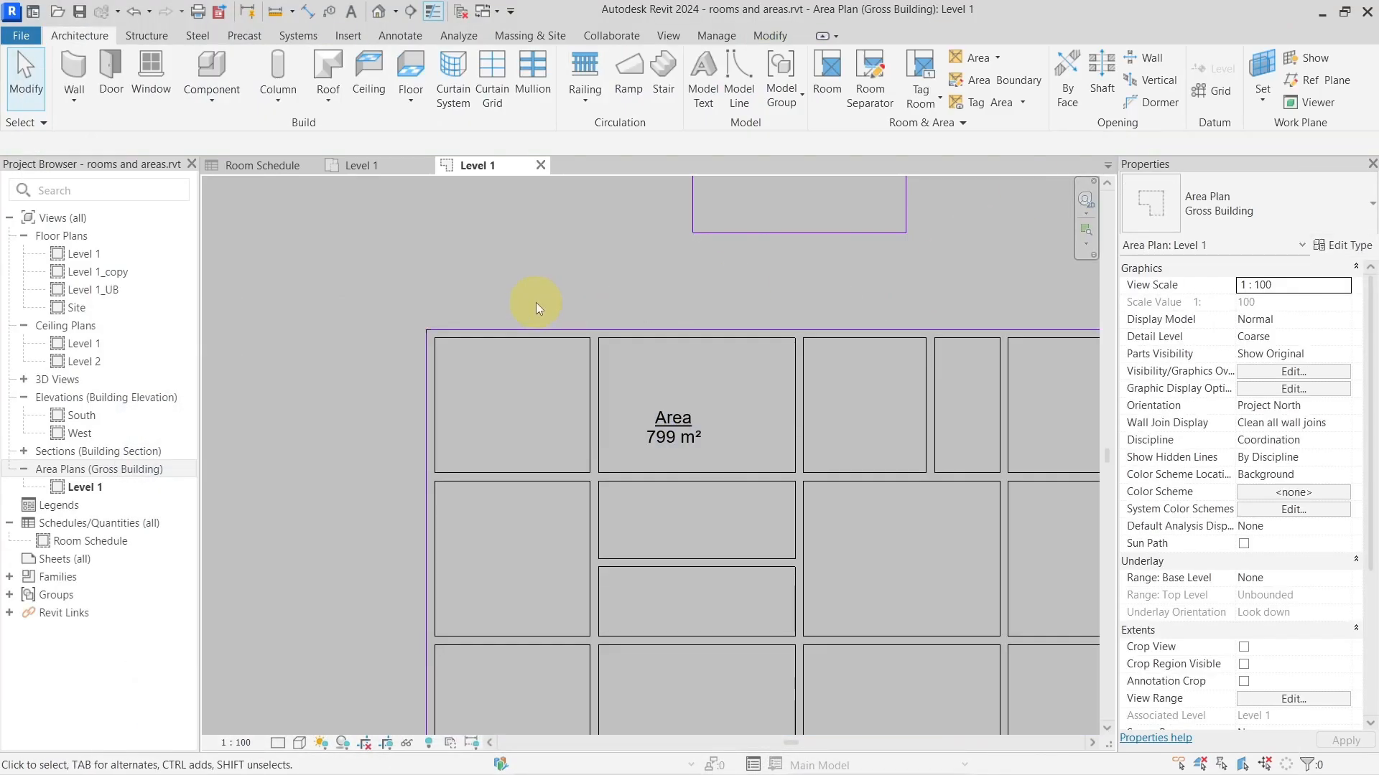
Step: Inspect the building's upper boundary line and the Apply Area Rules option of the Area Boundary tool, without drawing anything
{"action": "middle_click_drag", "start_coordinate": [516, 248], "coordinate": [473, 279]}
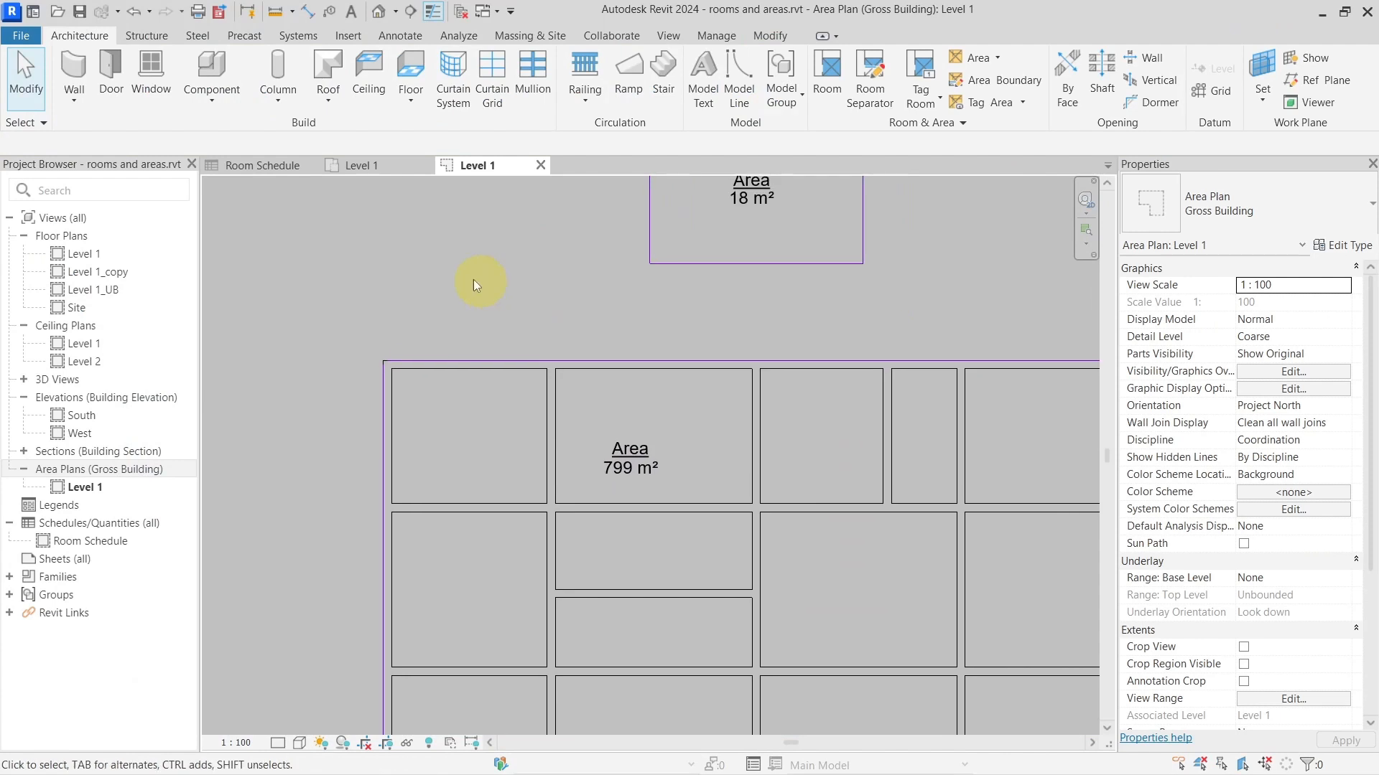
{"action": "left_click", "coordinate": [424, 360]}
{"action": "left_click", "coordinate": [509, 268]}
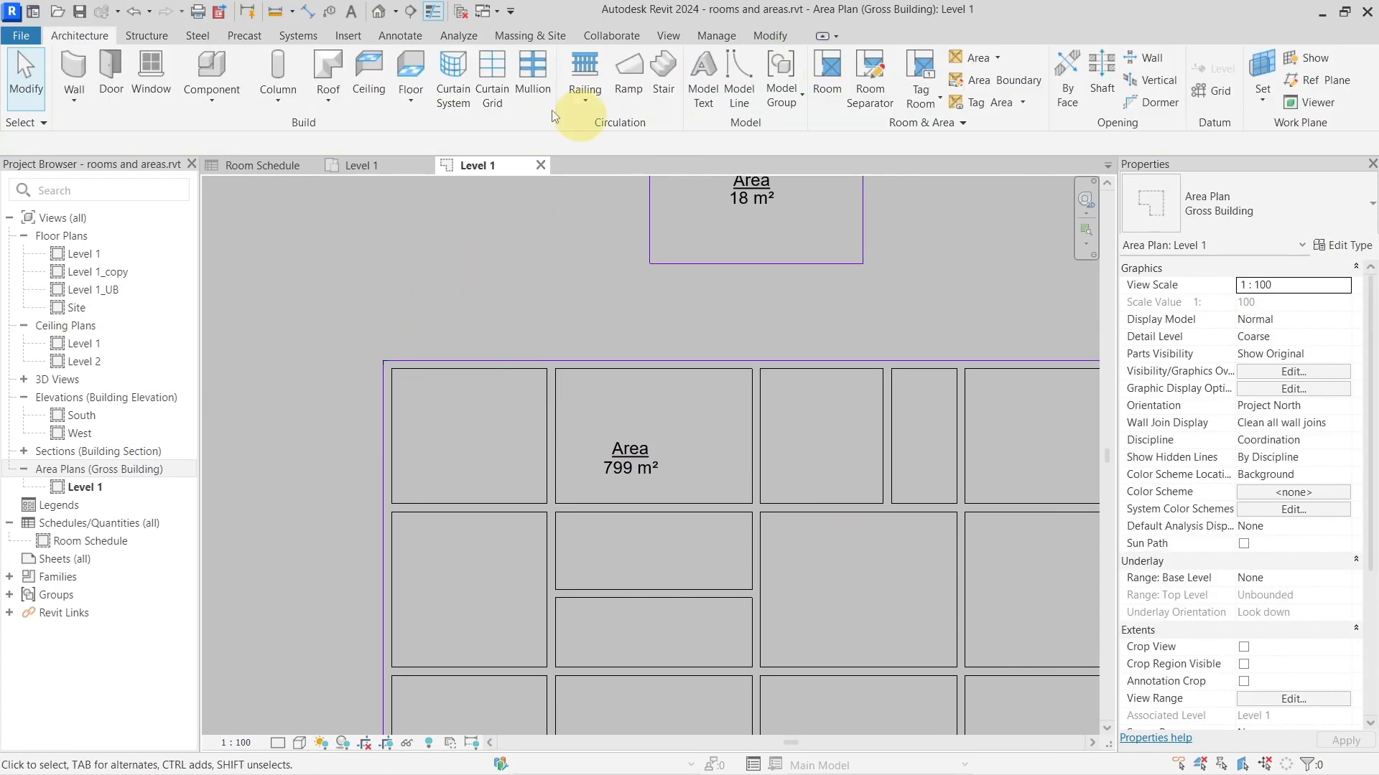
{"action": "left_click", "coordinate": [980, 88]}
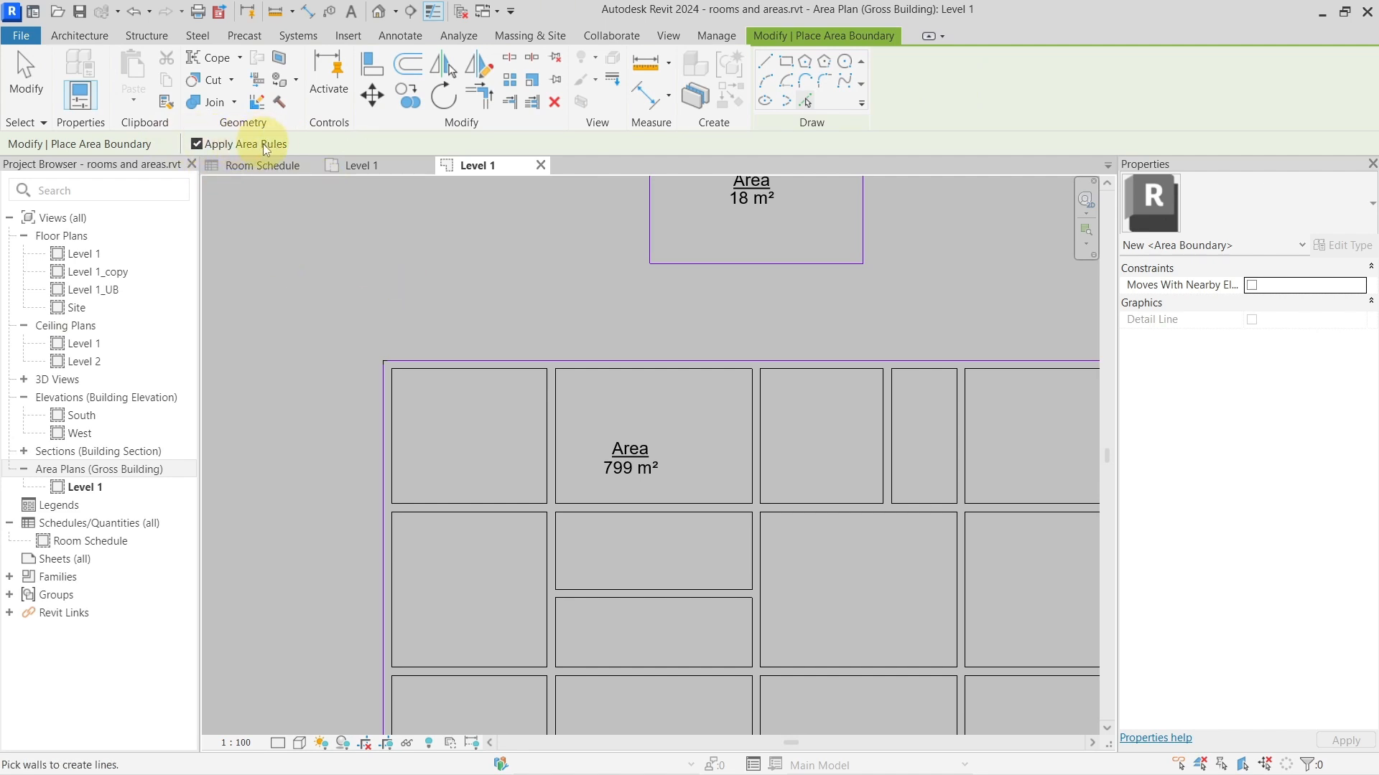
{"action": "key", "text": "Escape"}
Step: Check the properties of the building-wide area and its upper boundary line, examining the boundary against the wall up close
{"action": "left_click", "coordinate": [669, 429]}
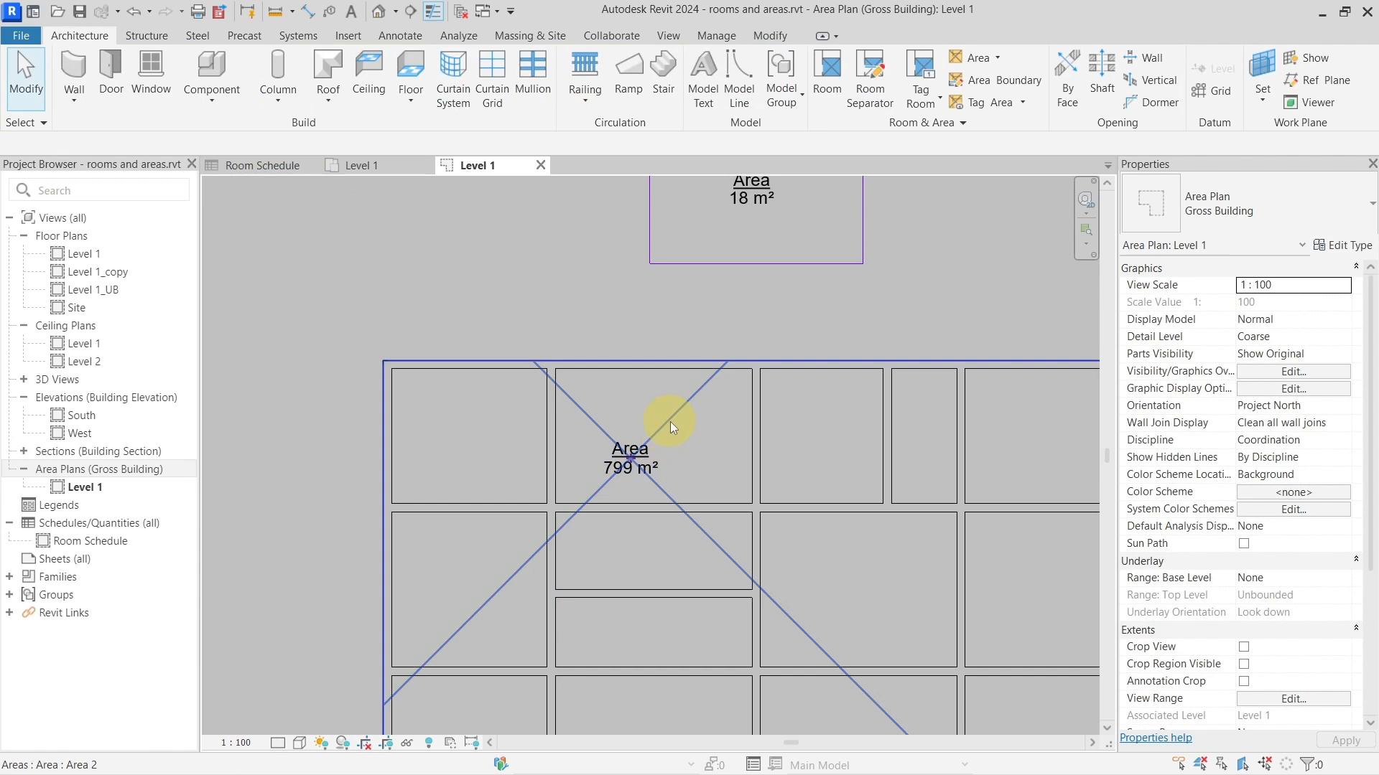
{"action": "left_click", "coordinate": [670, 421]}
{"action": "key", "text": "Escape"}
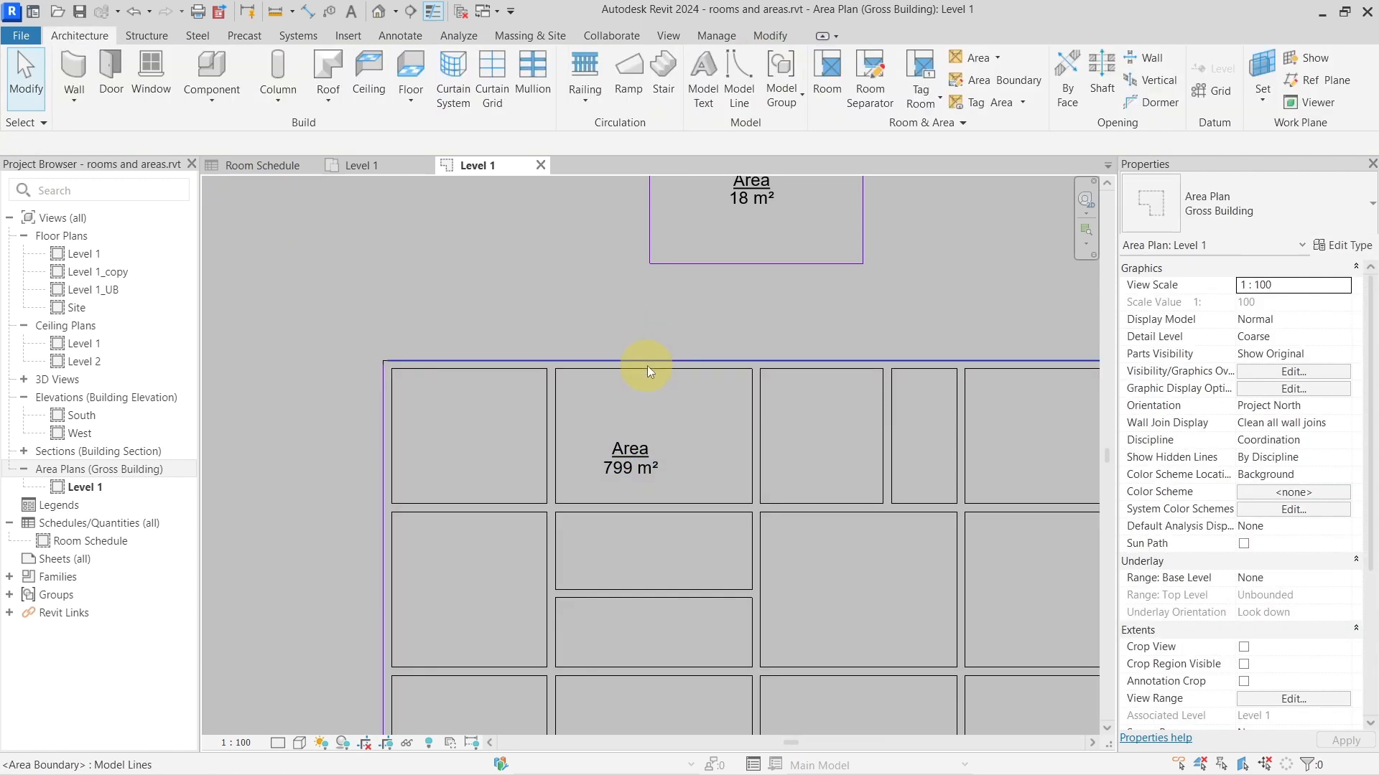
{"action": "left_click", "coordinate": [648, 361]}
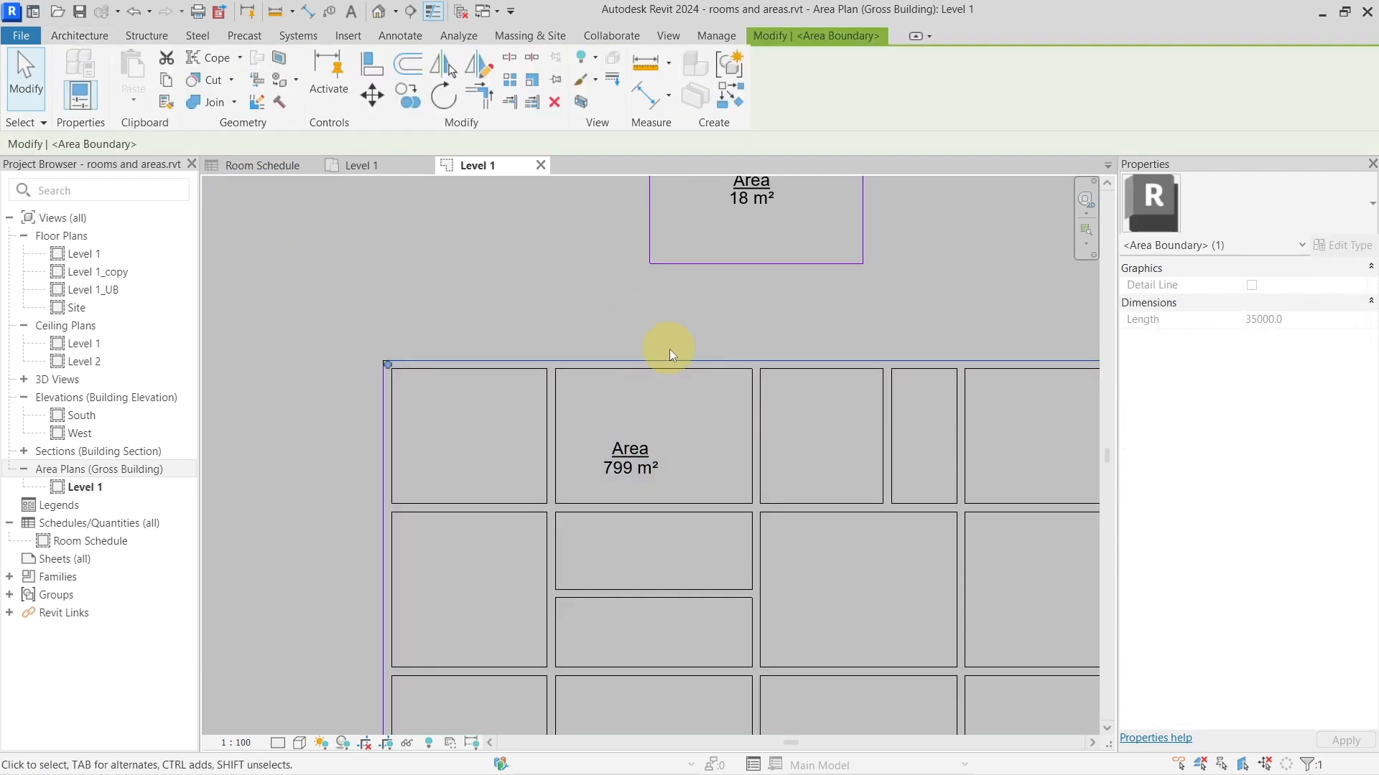
{"action": "left_click", "coordinate": [666, 416]}
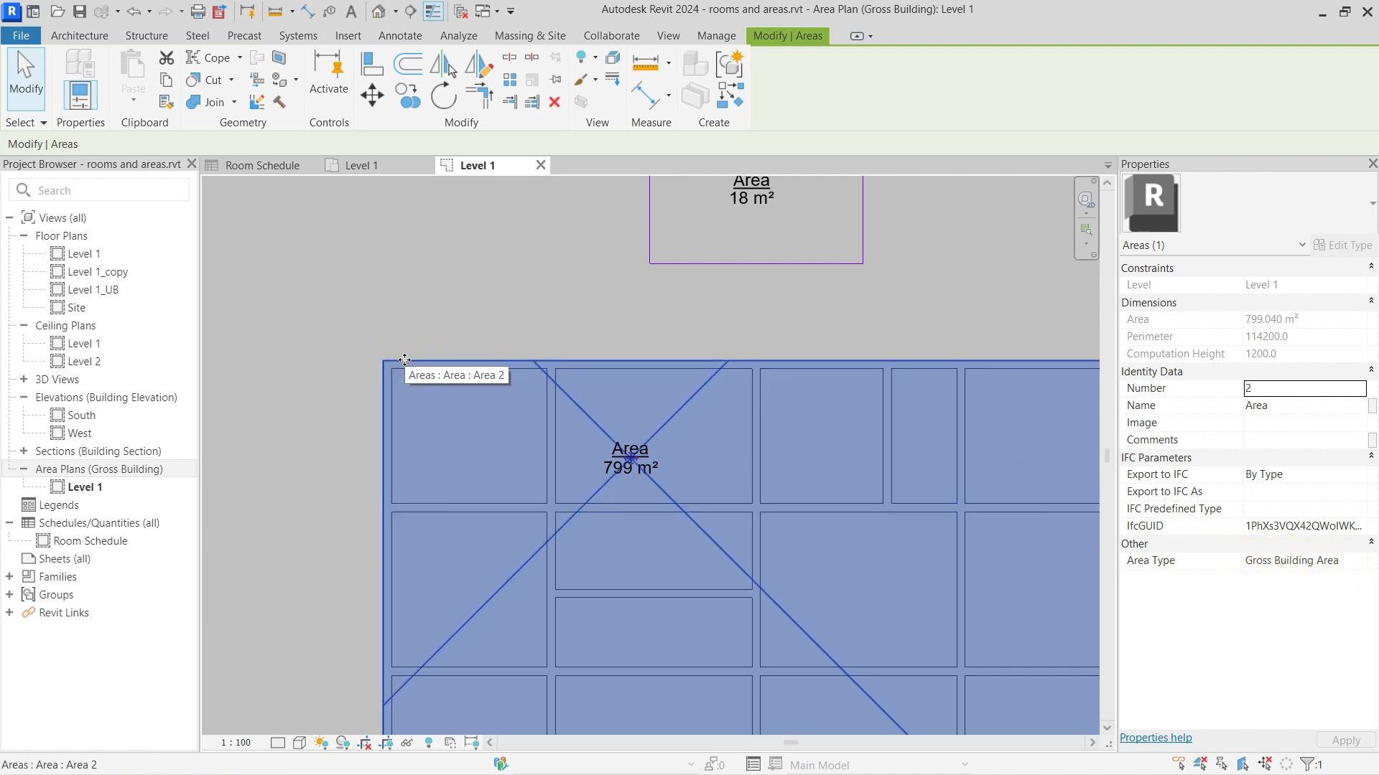
{"action": "scroll", "coordinate": [405, 359], "scroll_direction": "up", "scroll_amount": 5}
{"action": "left_click", "coordinate": [481, 346]}
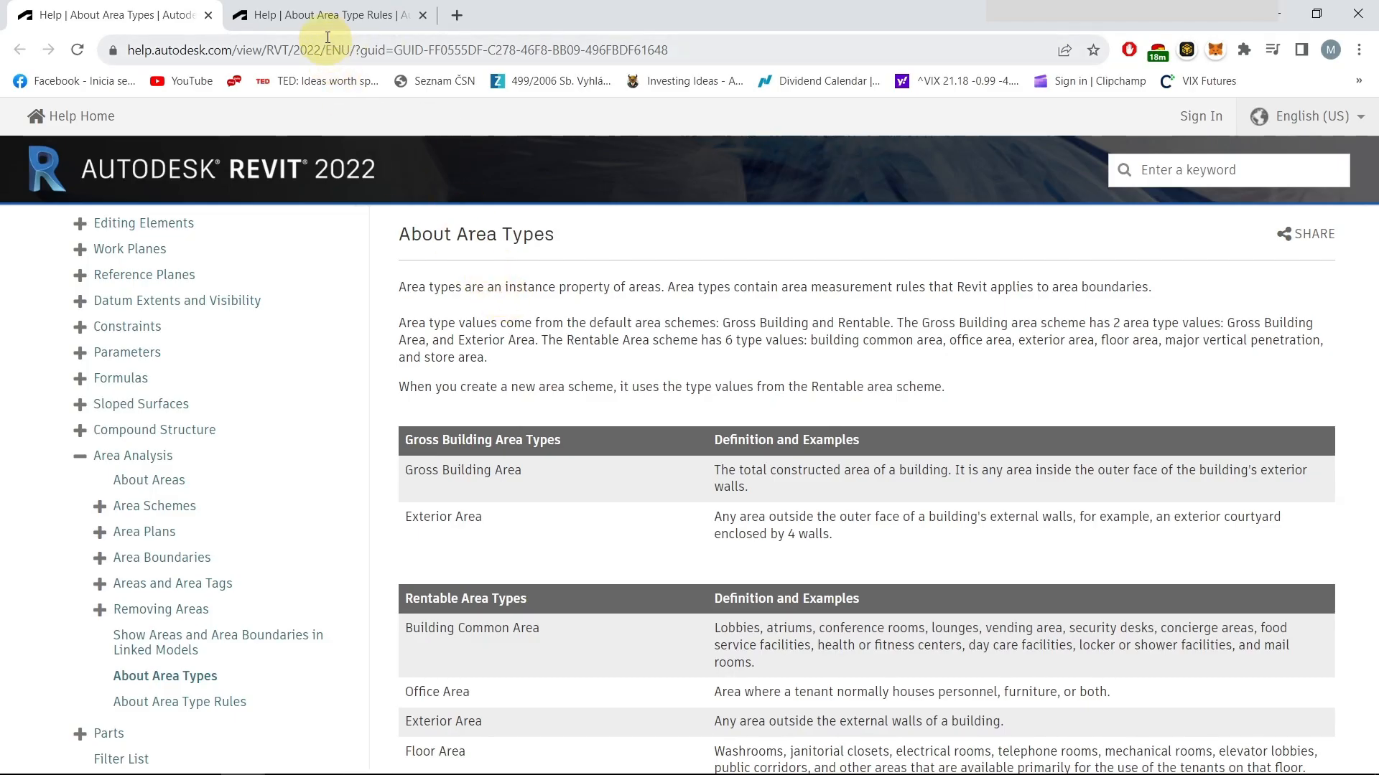
Step: Compare the Gross Building Area and Exterior Area measurement rules on the About Area Type Rules help page in the browser
{"action": "left_click", "coordinate": [329, 20]}
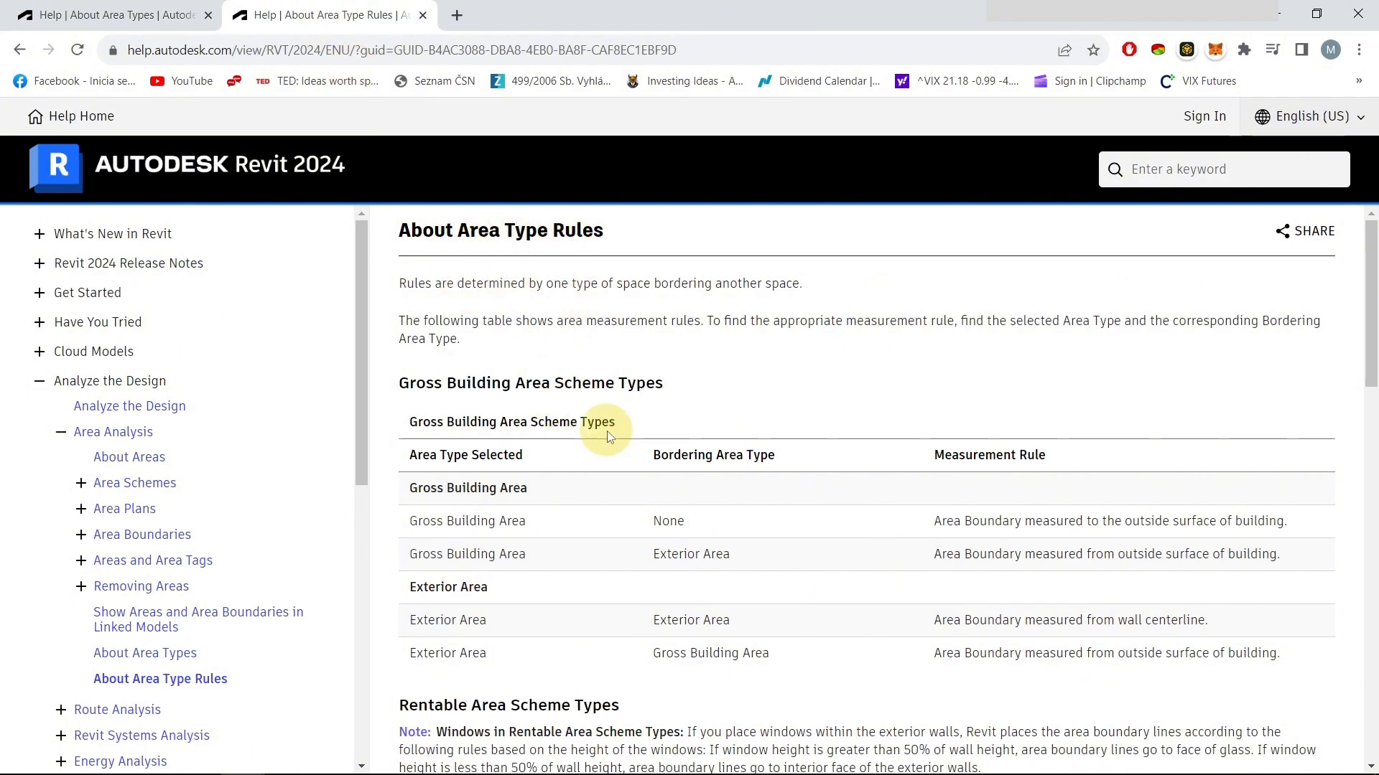
{"action": "left_click_drag", "start_coordinate": [410, 523], "coordinate": [504, 526]}
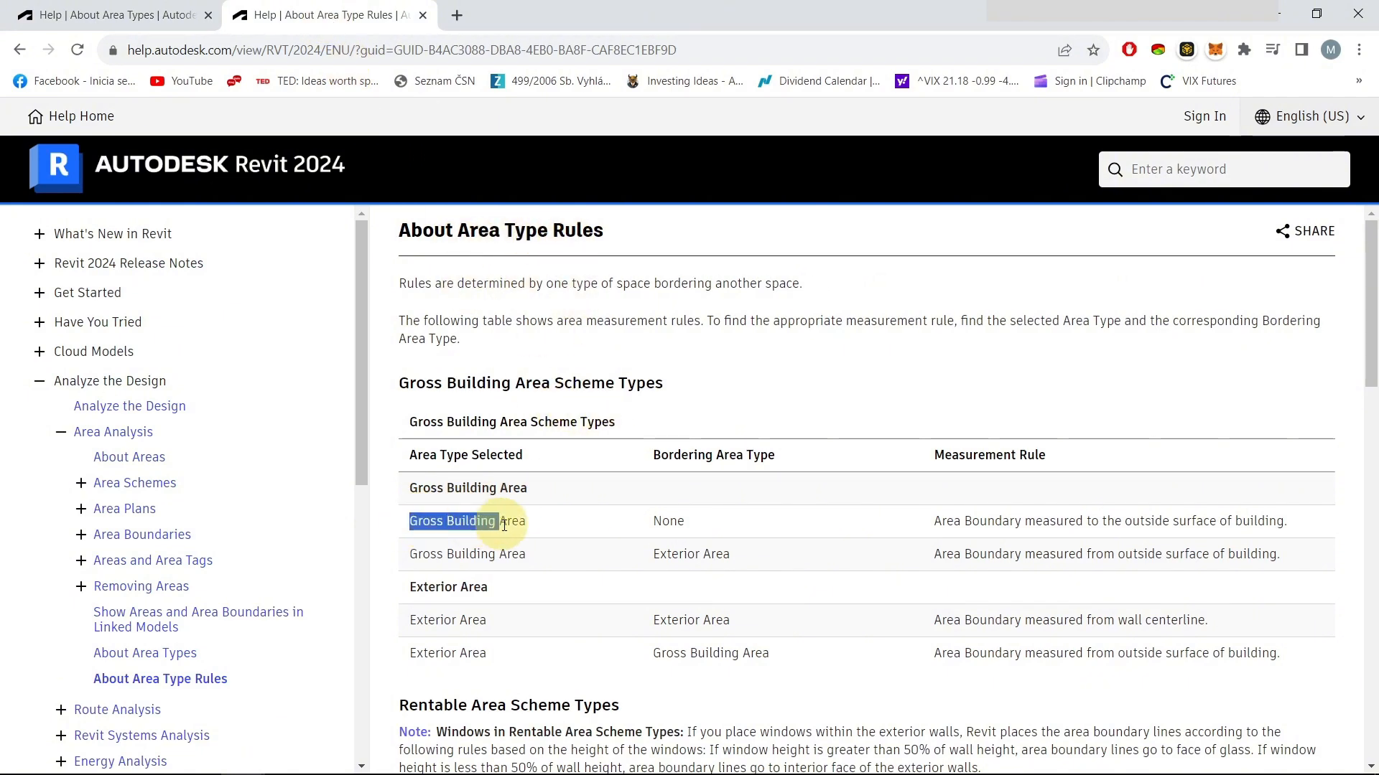
{"action": "left_click", "coordinate": [937, 523]}
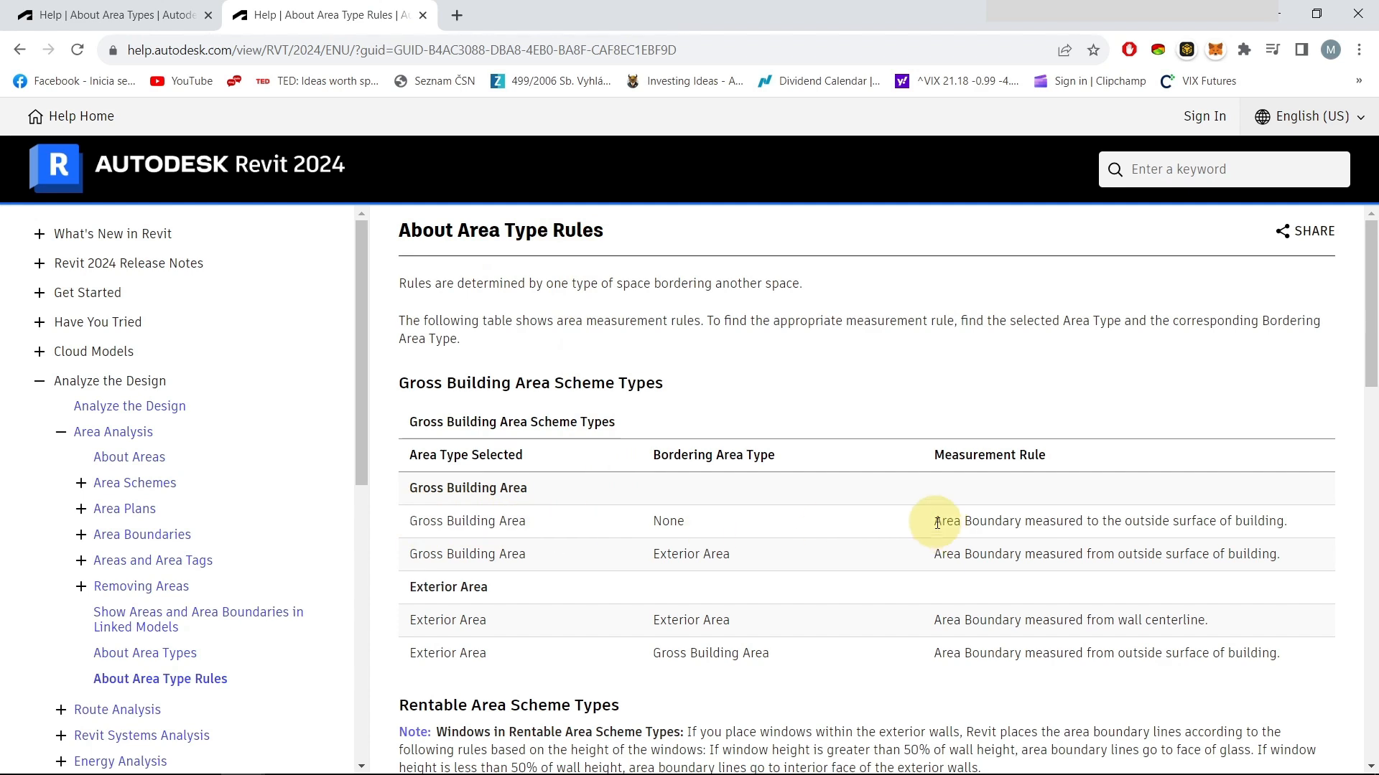
{"action": "left_click_drag", "start_coordinate": [937, 523], "coordinate": [1293, 525]}
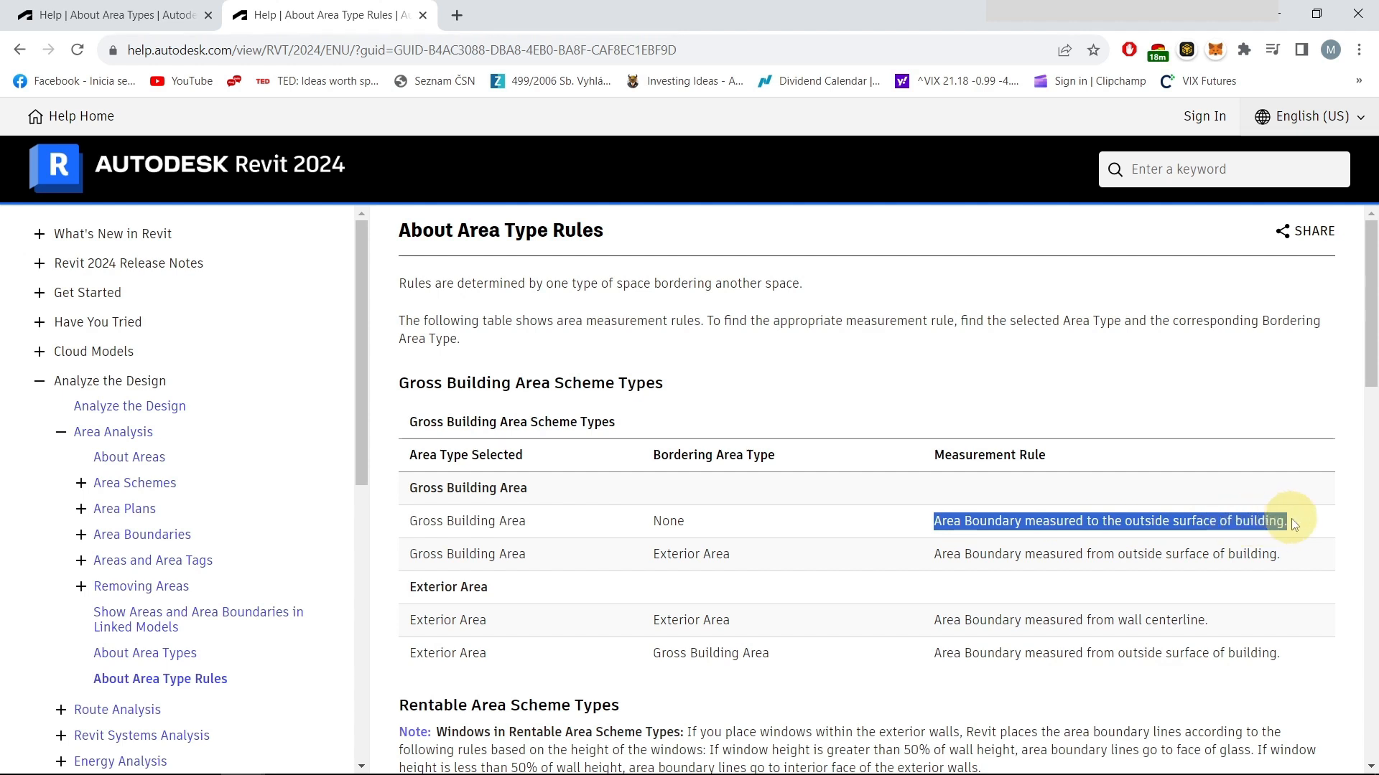
{"action": "left_click", "coordinate": [489, 612]}
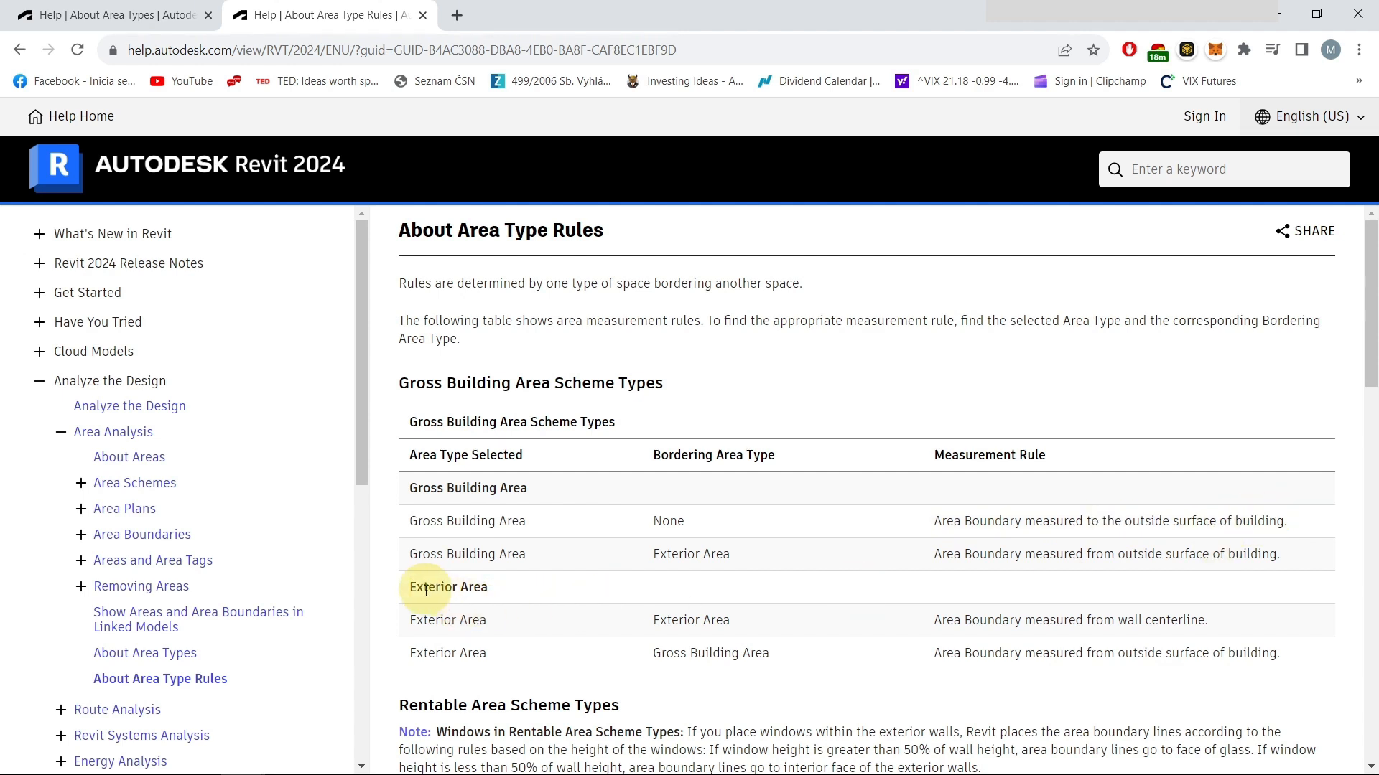
{"action": "left_click_drag", "start_coordinate": [427, 623], "coordinate": [492, 623]}
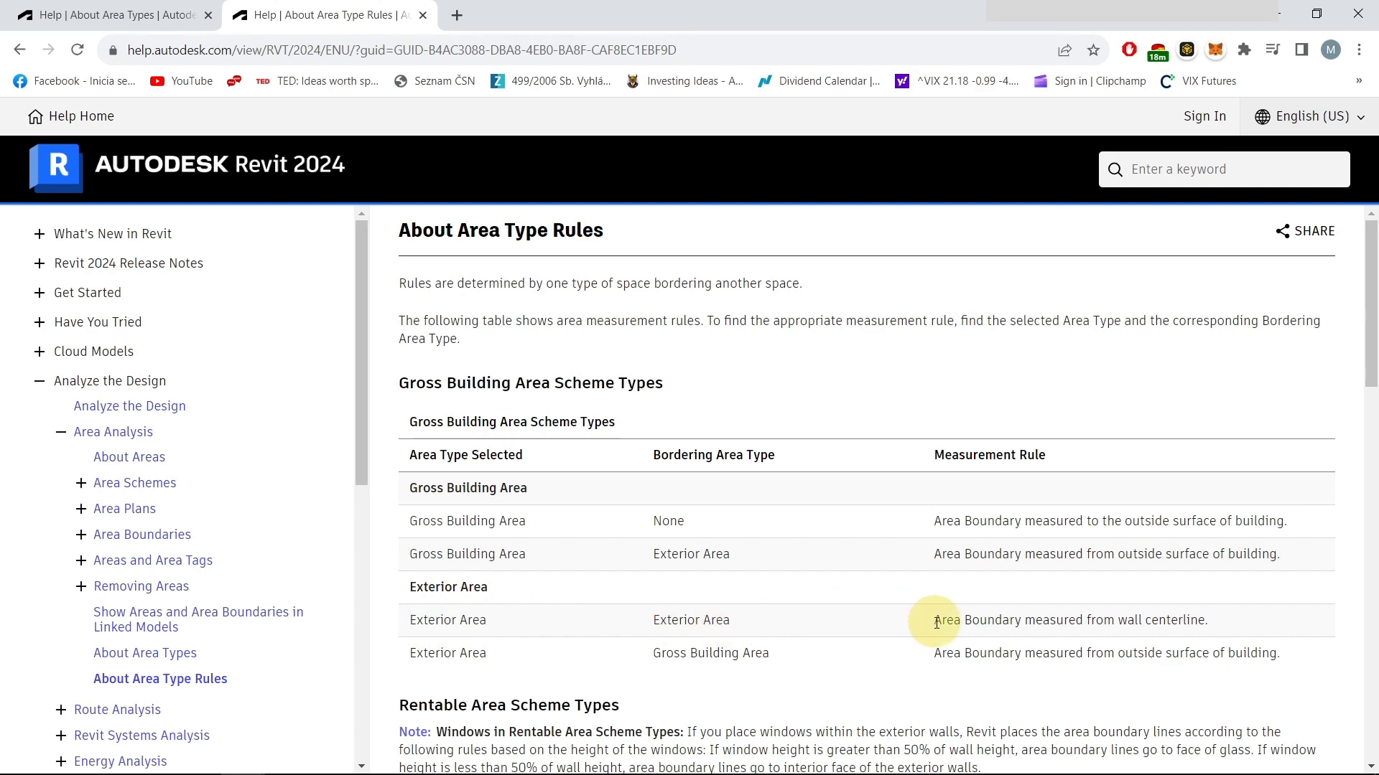
{"action": "left_click_drag", "start_coordinate": [936, 623], "coordinate": [1211, 623]}
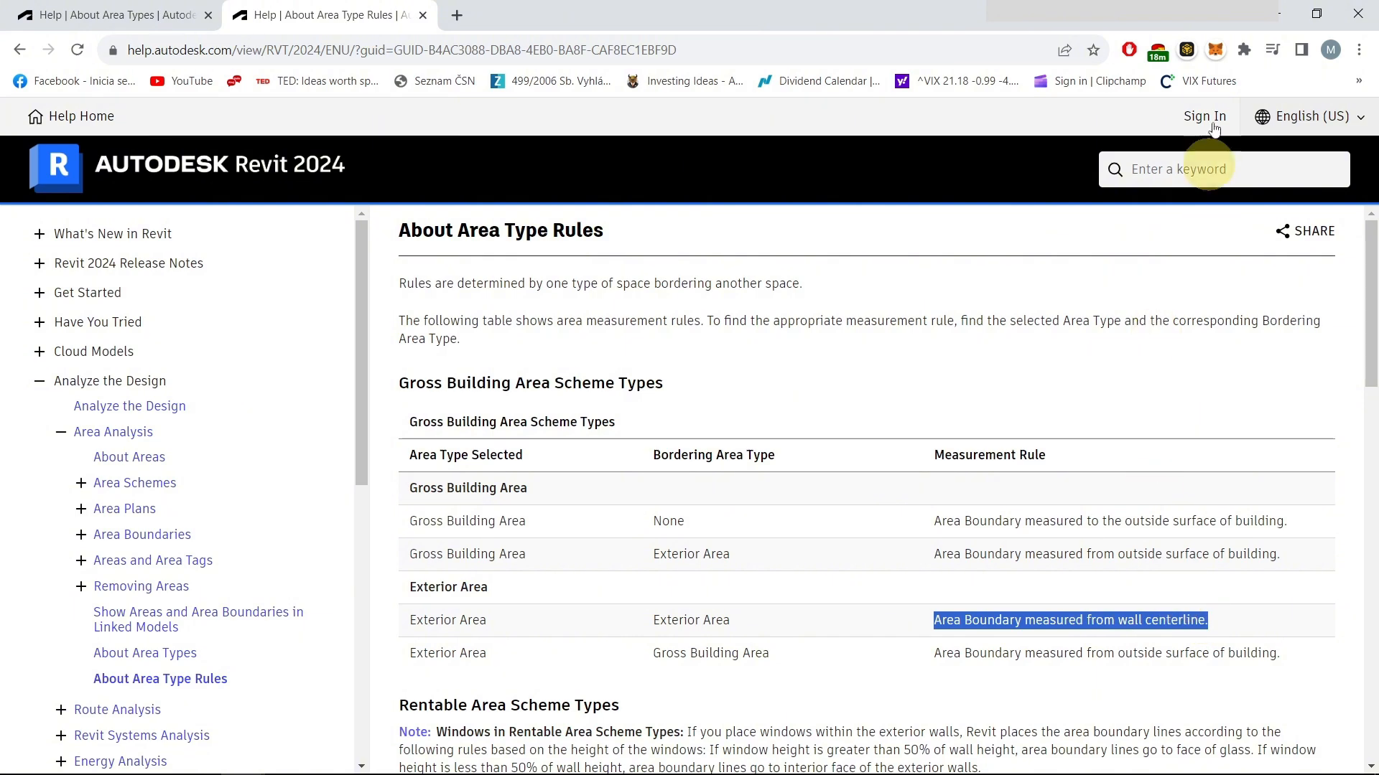
Step: Switch back to Revit, set the building-wide area's type to Exterior Area and examine its boundary against the upper-left wall corner
{"action": "left_click", "coordinate": [1278, 14]}
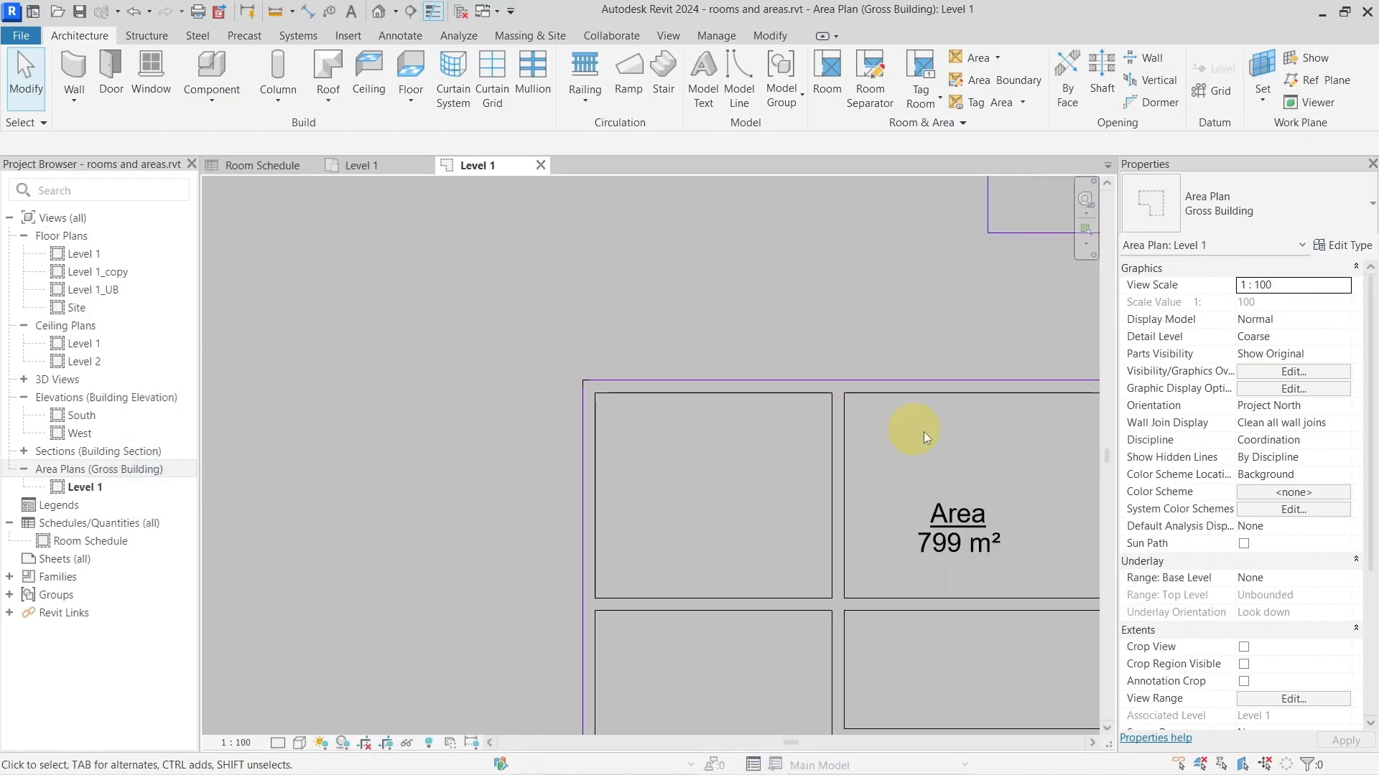
{"action": "middle_click_drag", "start_coordinate": [923, 432], "coordinate": [725, 398]}
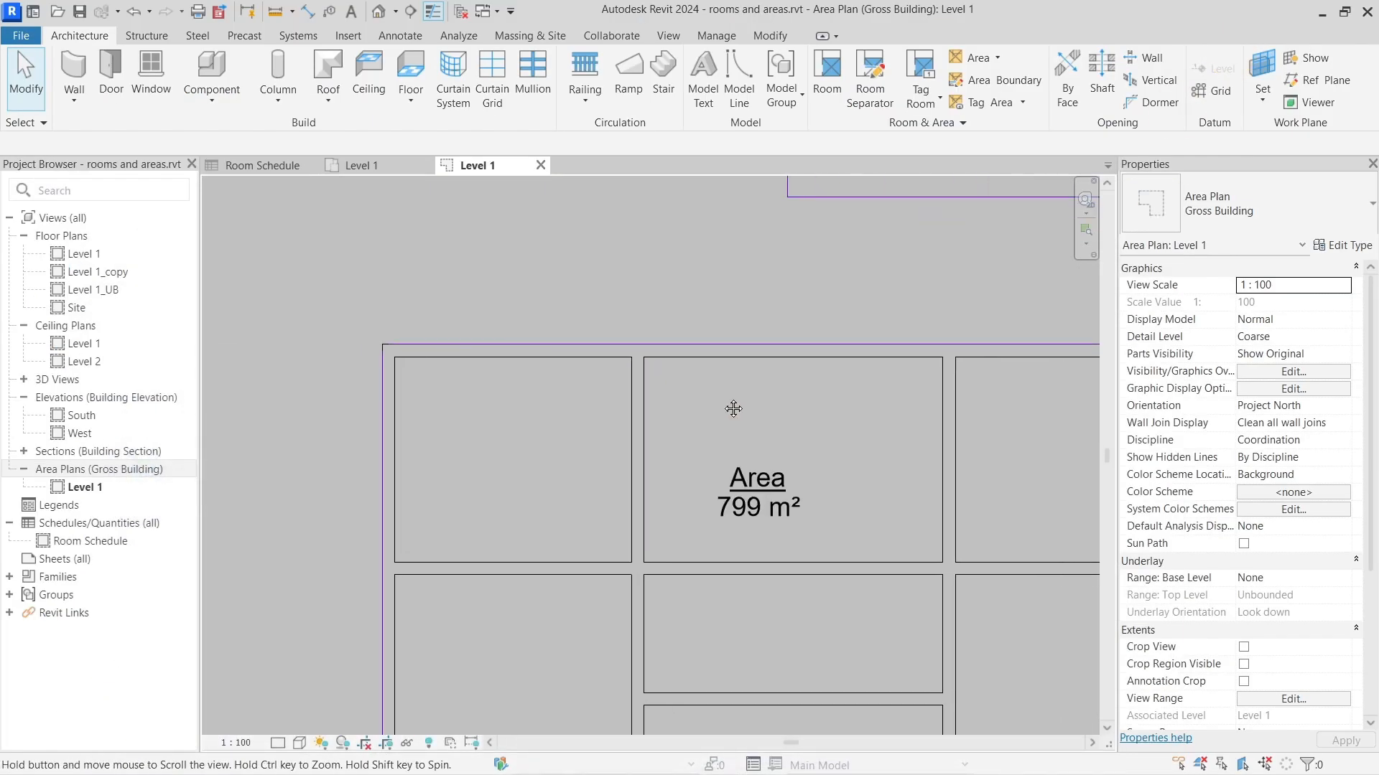
{"action": "left_click", "coordinate": [803, 451]}
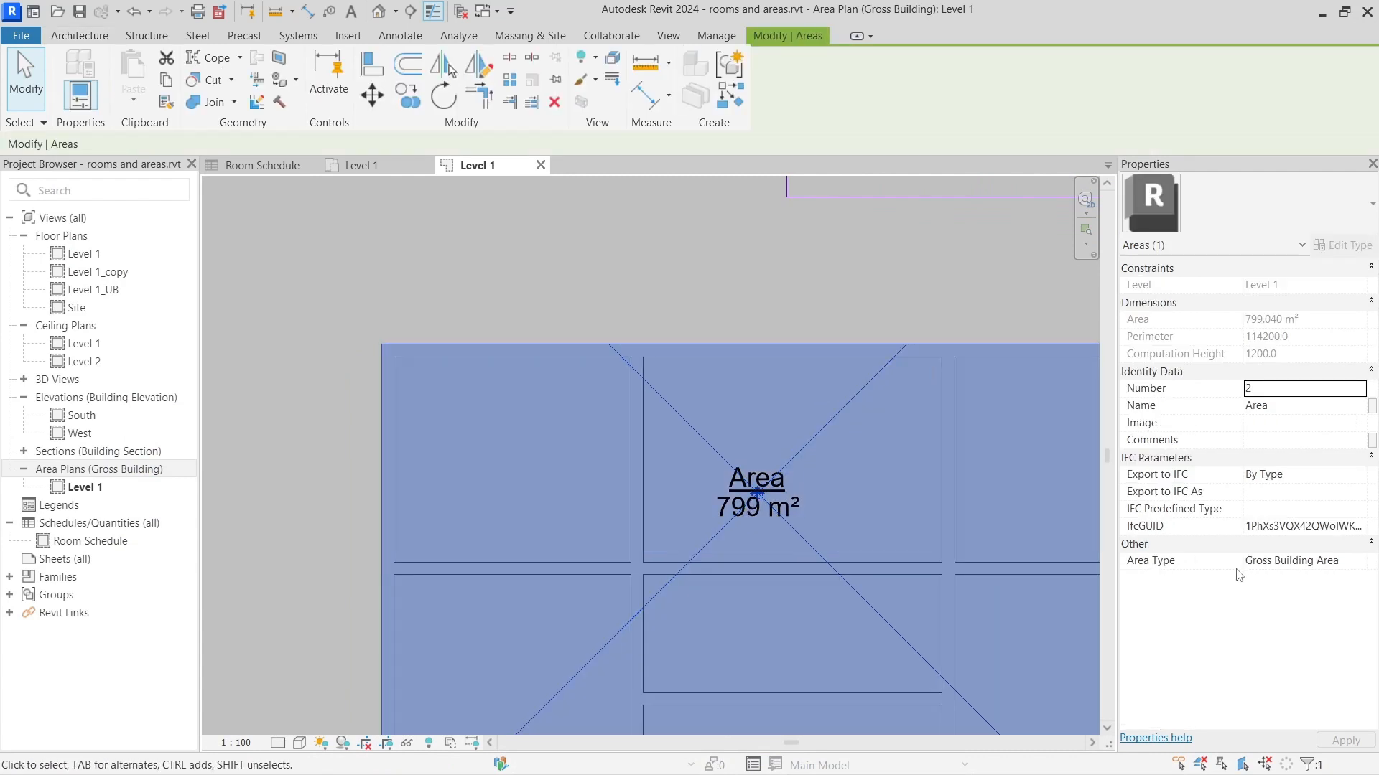
{"action": "left_click", "coordinate": [1357, 568]}
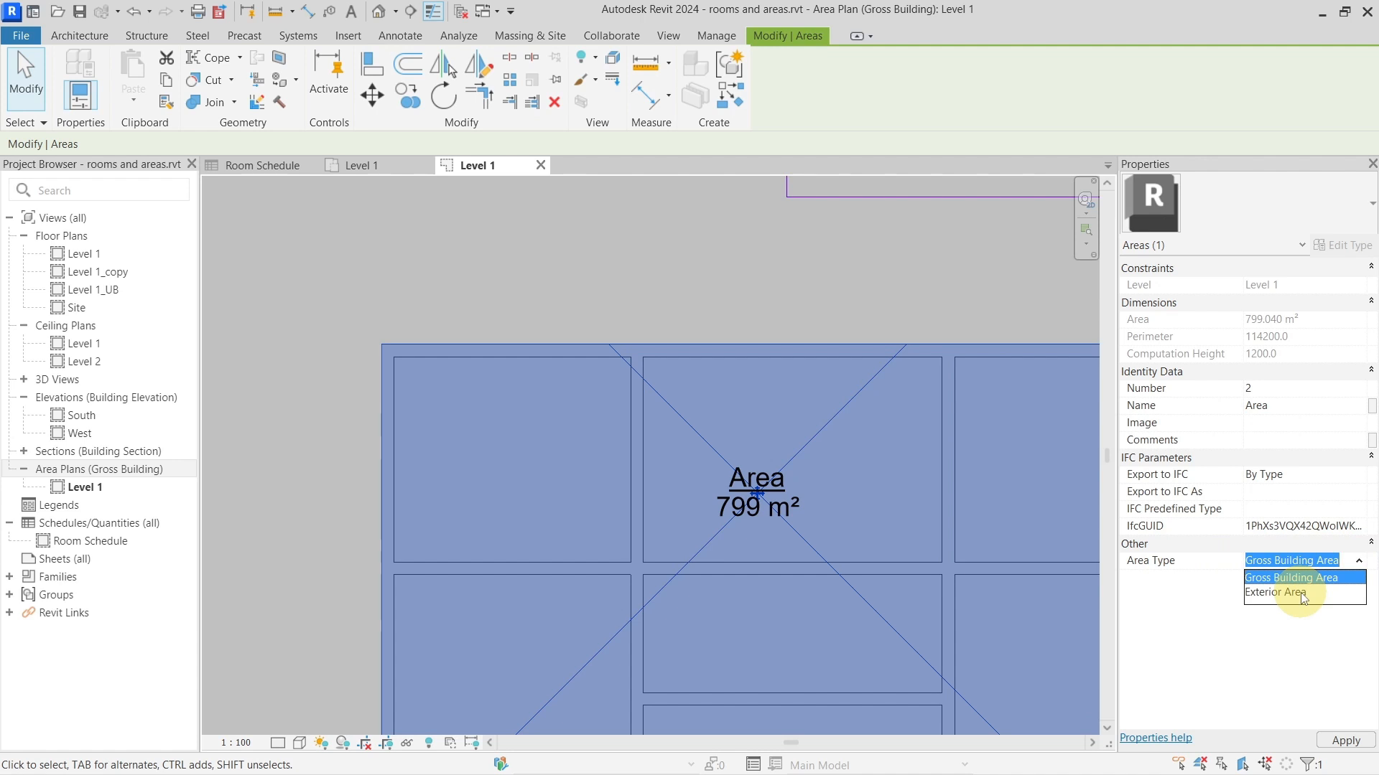
{"action": "left_click", "coordinate": [1304, 593]}
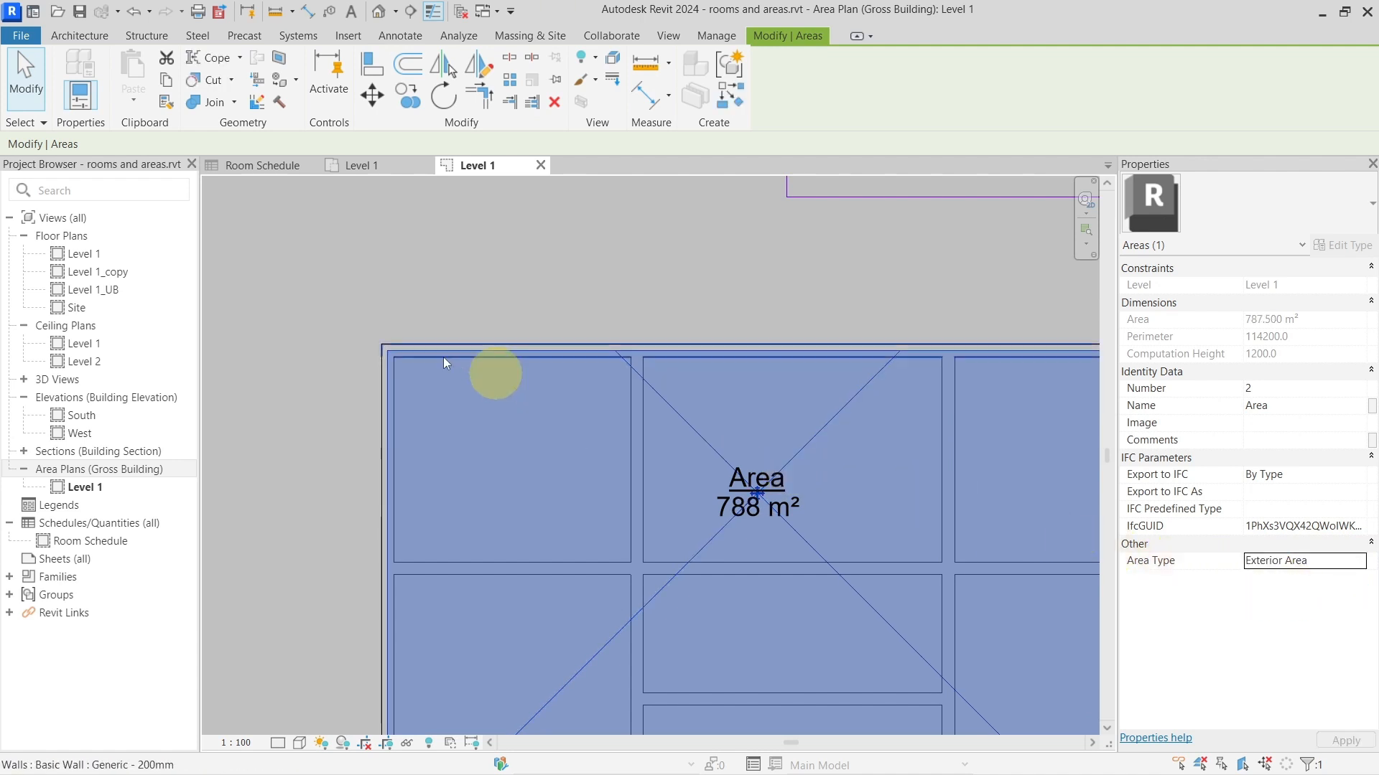
{"action": "scroll", "coordinate": [415, 334], "scroll_direction": "up", "scroll_amount": 5}
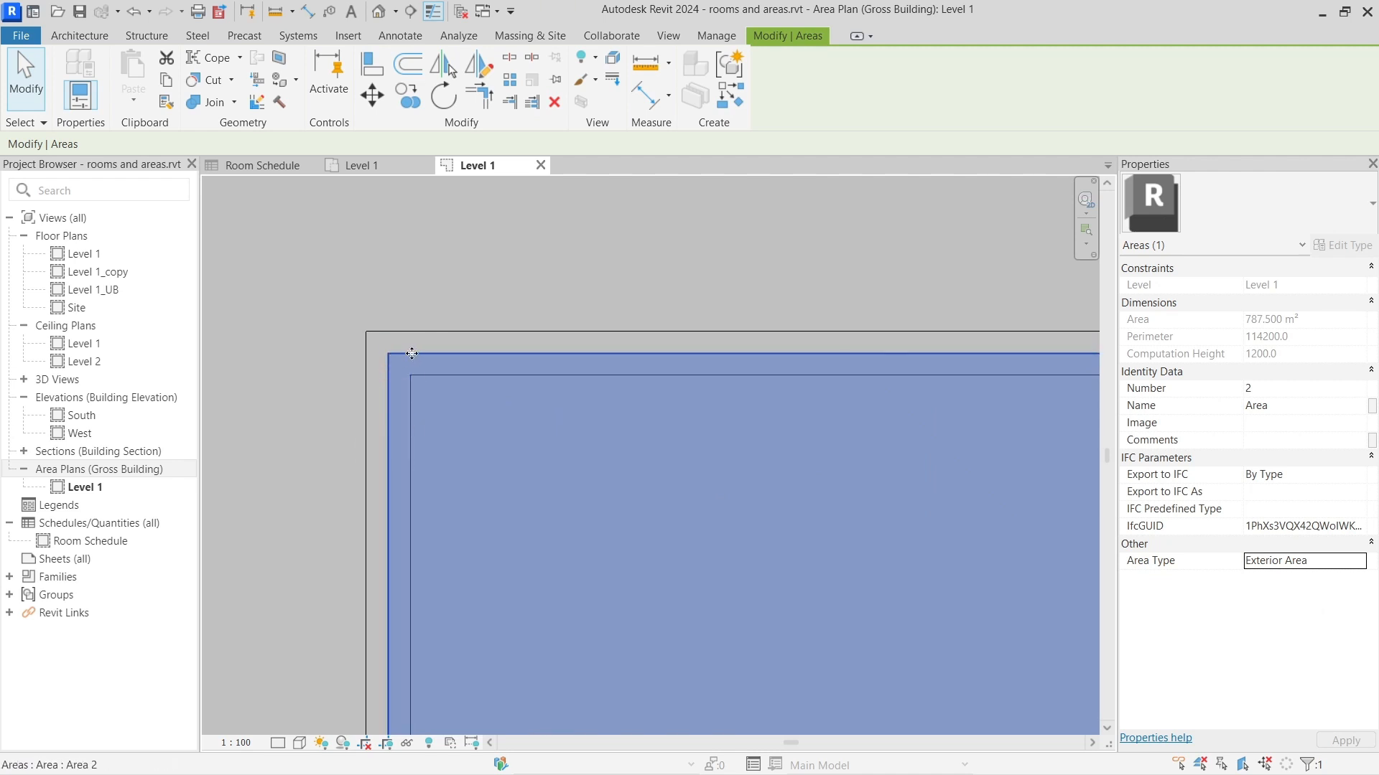
{"action": "scroll", "coordinate": [385, 392], "scroll_direction": "down", "scroll_amount": 3}
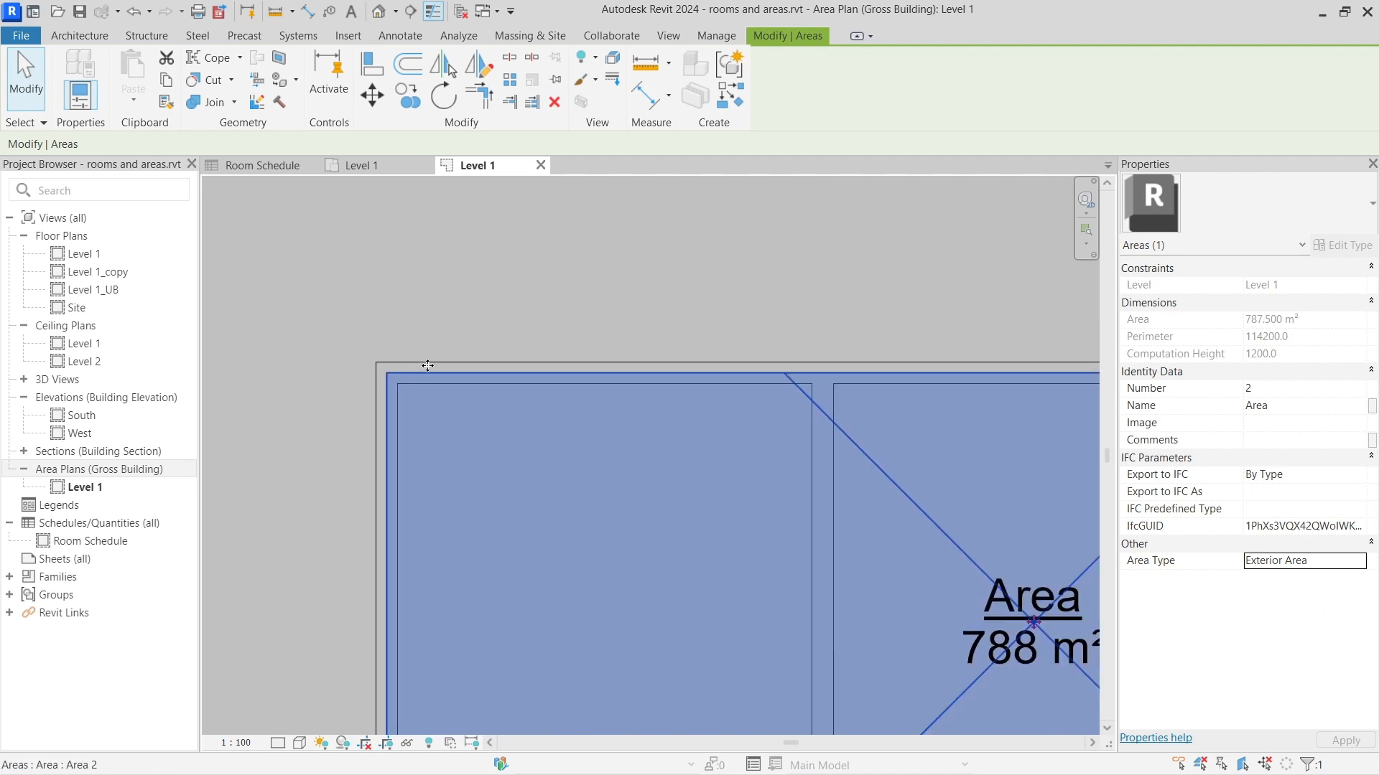
{"action": "scroll", "coordinate": [431, 364], "scroll_direction": "up", "scroll_amount": 2}
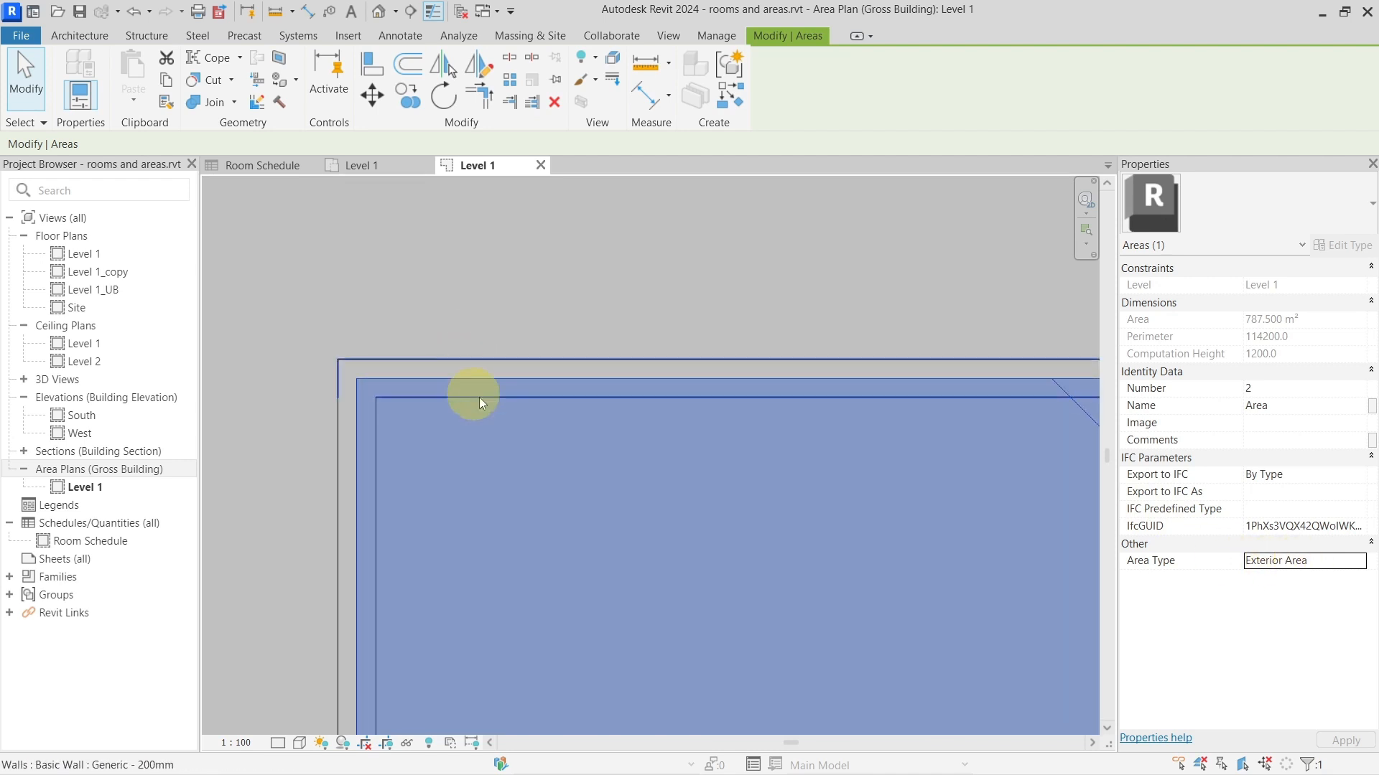
Step: Set the building-wide area's type back to Gross Building Area
{"action": "left_click", "coordinate": [1360, 561]}
{"action": "left_click", "coordinate": [1285, 575]}
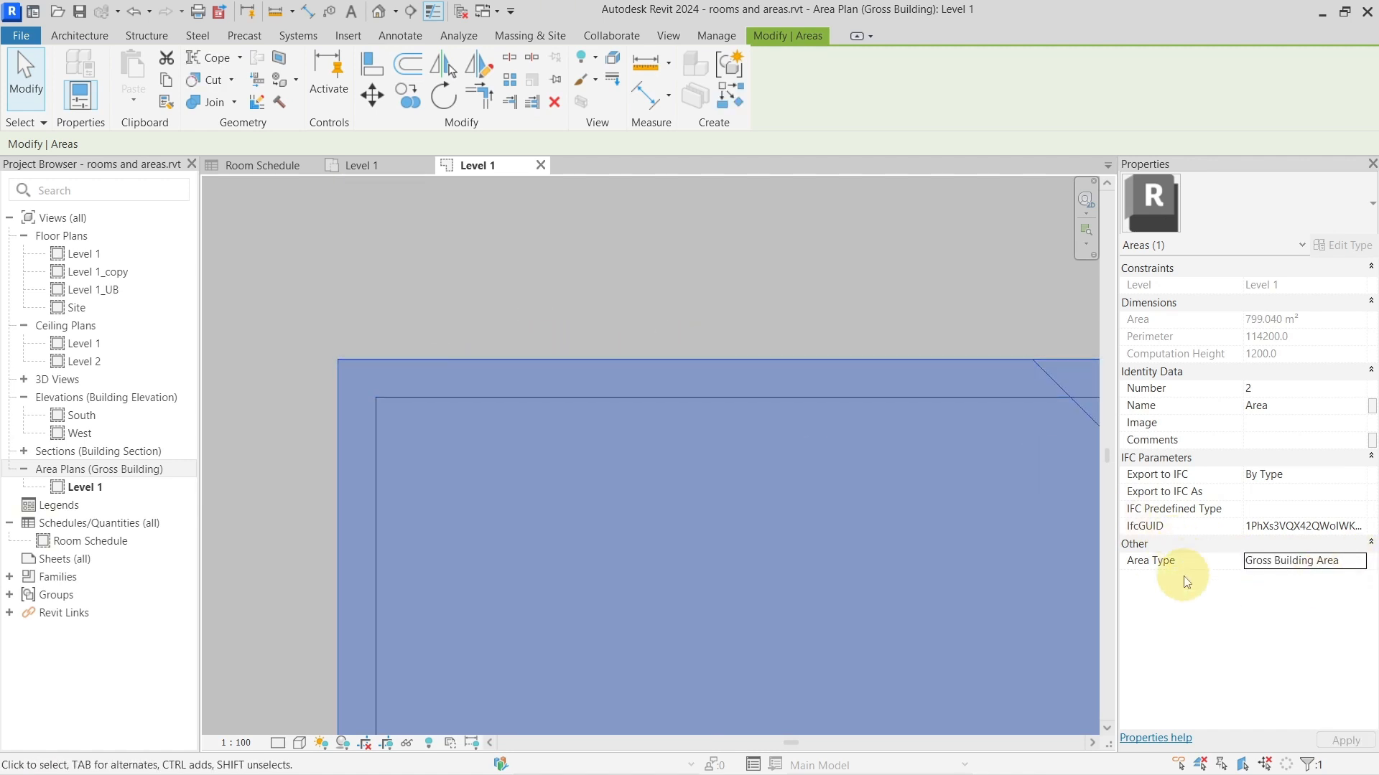
{"action": "scroll", "coordinate": [662, 358], "scroll_direction": "down", "scroll_amount": 4}
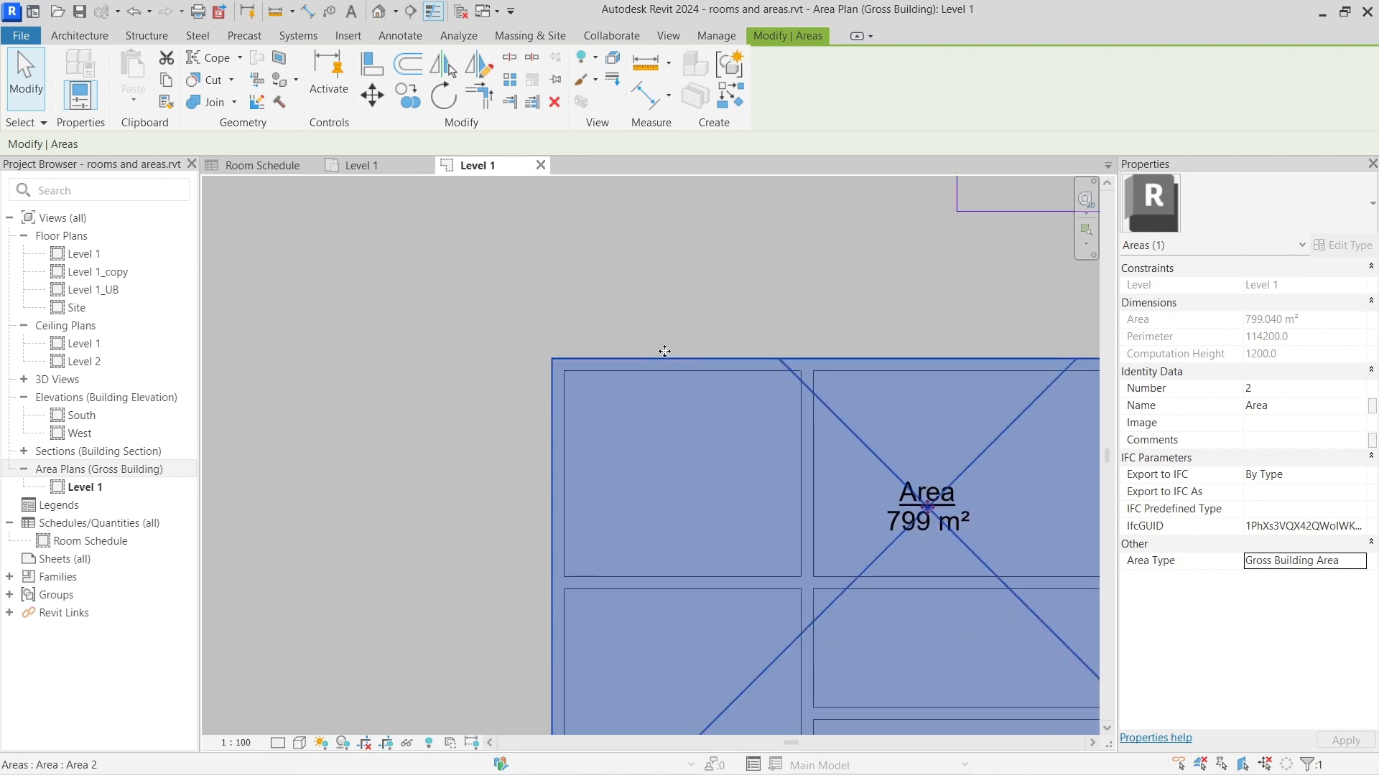
Step: Delete the area boundary line along the building's upper exterior wall
{"action": "left_click", "coordinate": [657, 348]}
{"action": "left_click", "coordinate": [659, 359]}
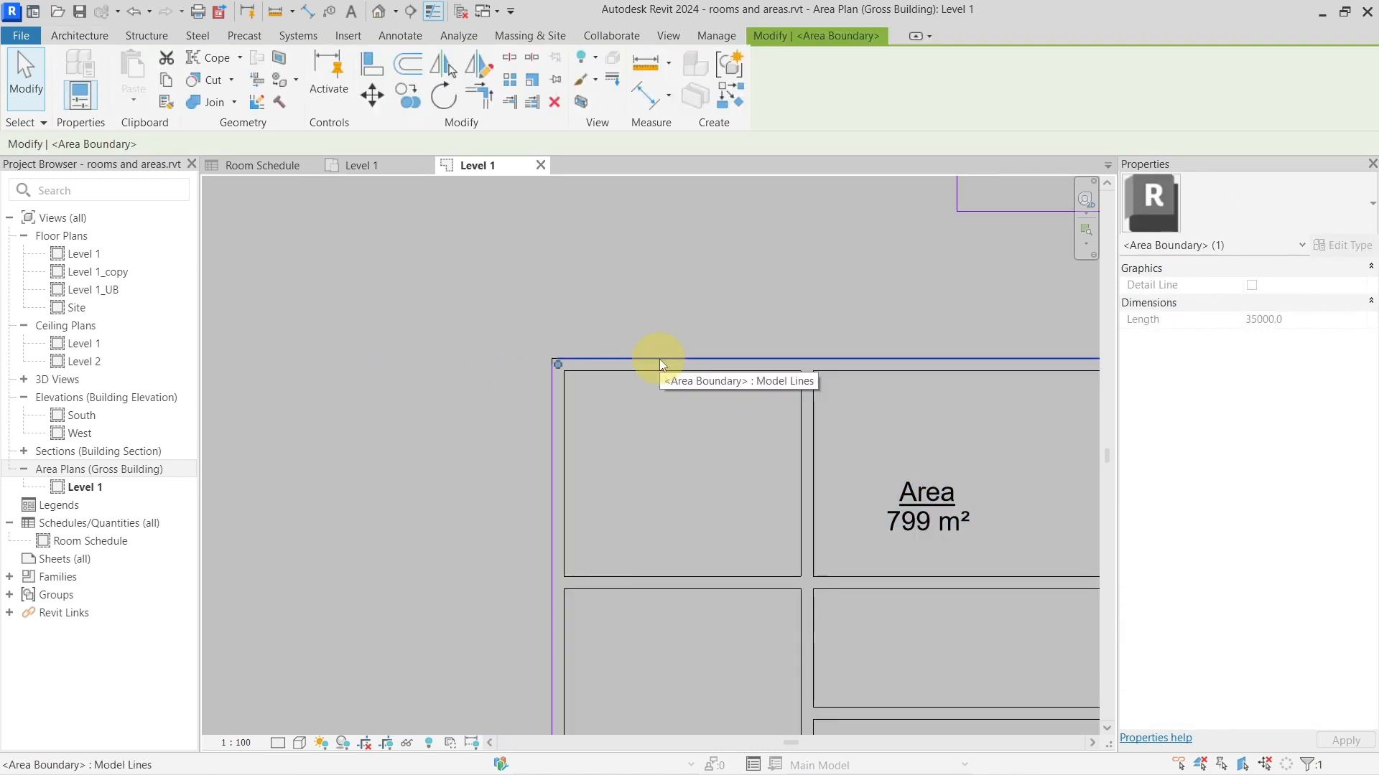
{"action": "key", "text": "Delete"}
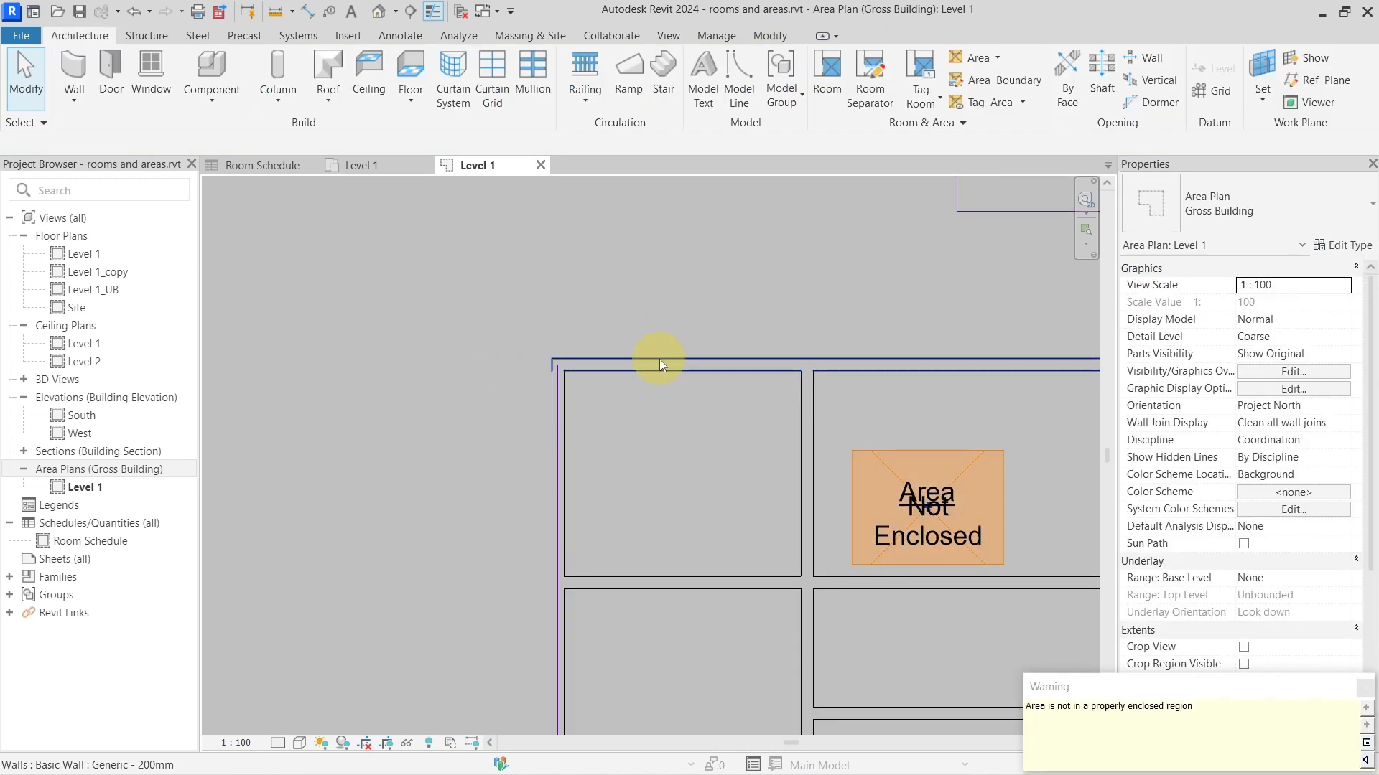
{"action": "left_click", "coordinate": [563, 416]}
{"action": "left_click", "coordinate": [461, 278]}
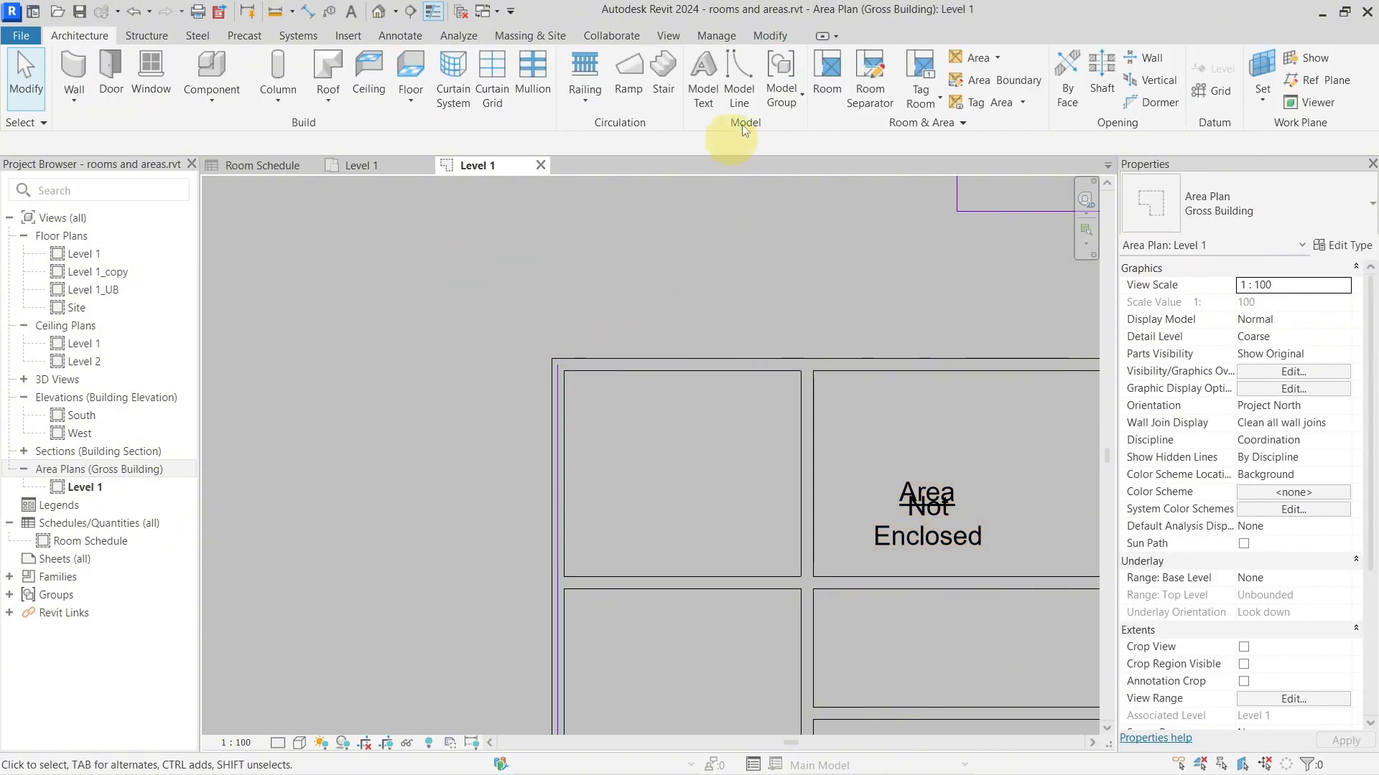
Step: Create a new area boundary on the upper wall's outer face by picking it, with Apply Area Rules off and offset 0.0
{"action": "left_click", "coordinate": [965, 84]}
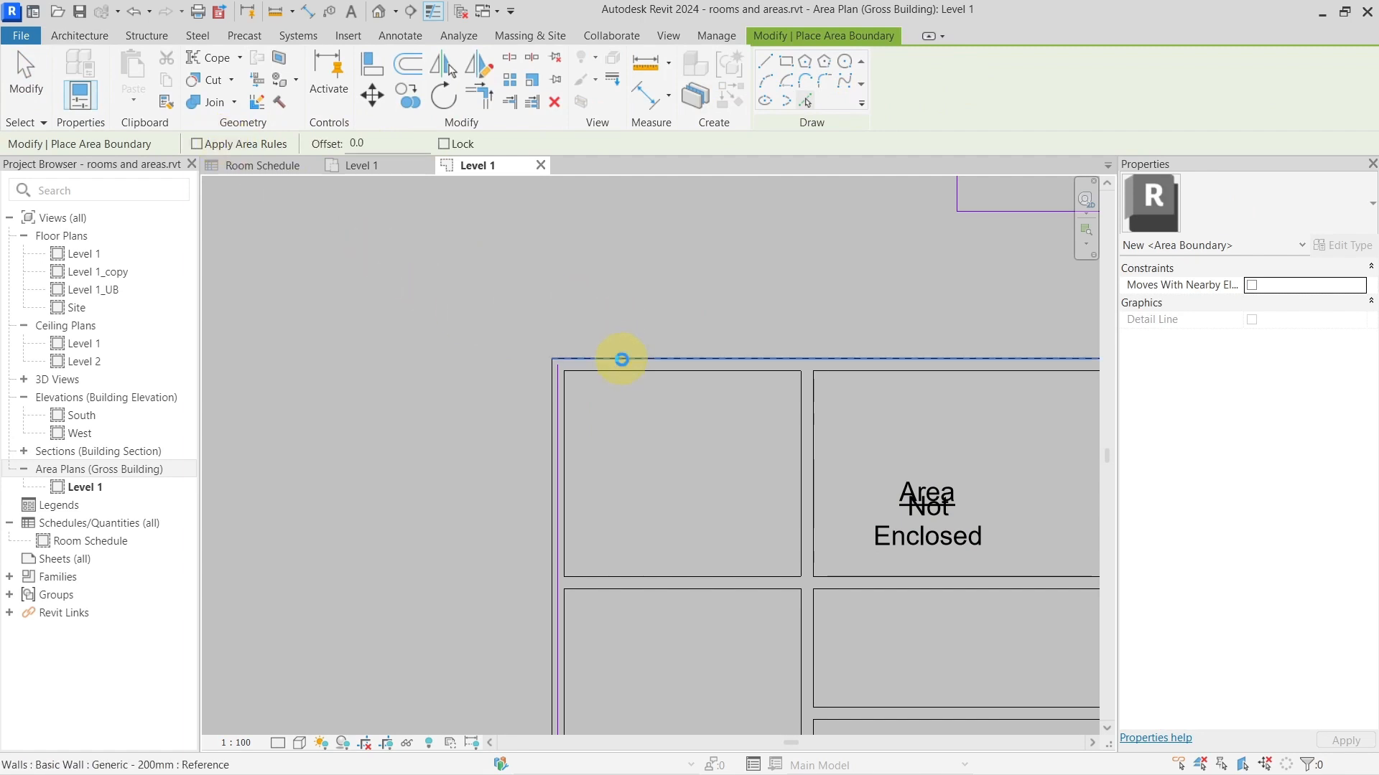
{"action": "left_click", "coordinate": [621, 359]}
{"action": "scroll", "coordinate": [670, 334], "scroll_direction": "up", "scroll_amount": 3}
{"action": "left_click", "coordinate": [485, 408]}
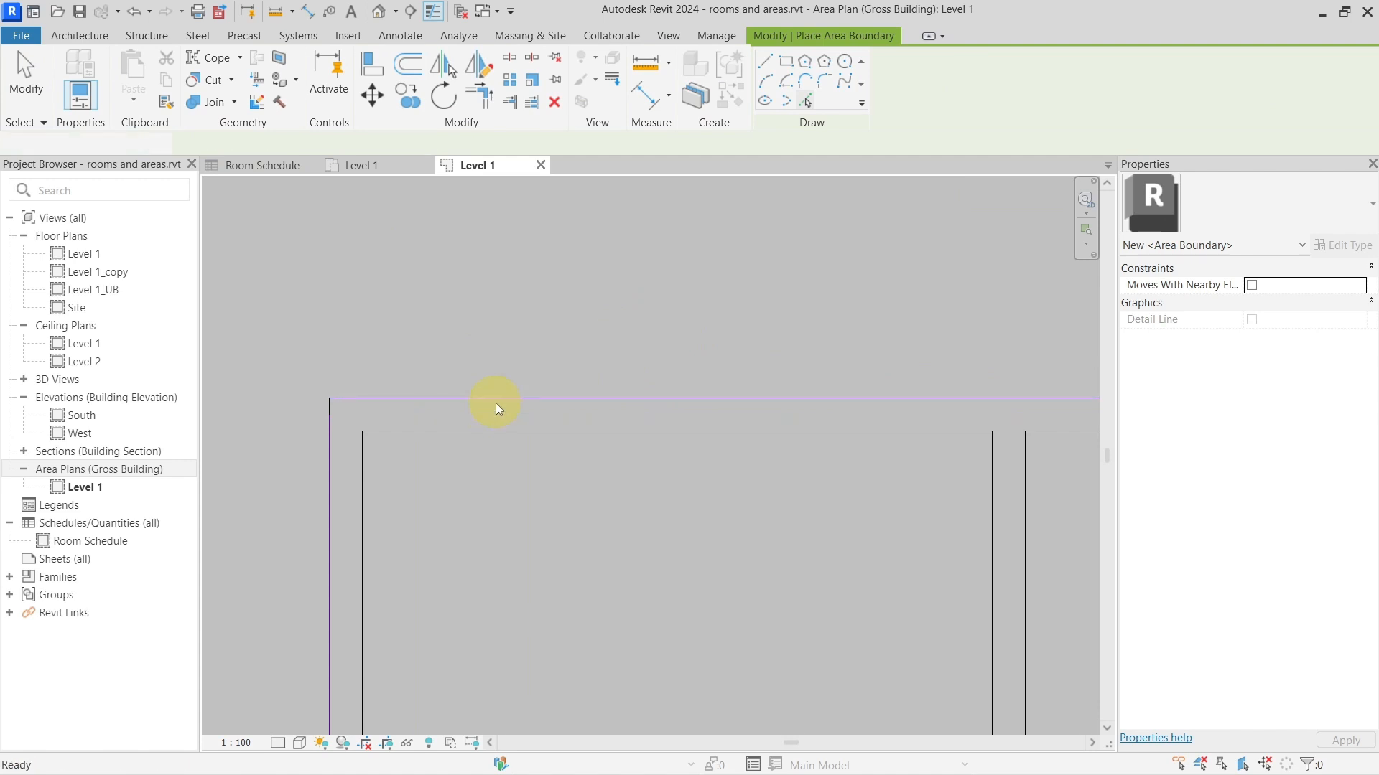
{"action": "key", "text": "Escape"}
{"action": "key", "text": "Escape"}
{"action": "scroll", "coordinate": [497, 404], "scroll_direction": "down", "scroll_amount": 2}
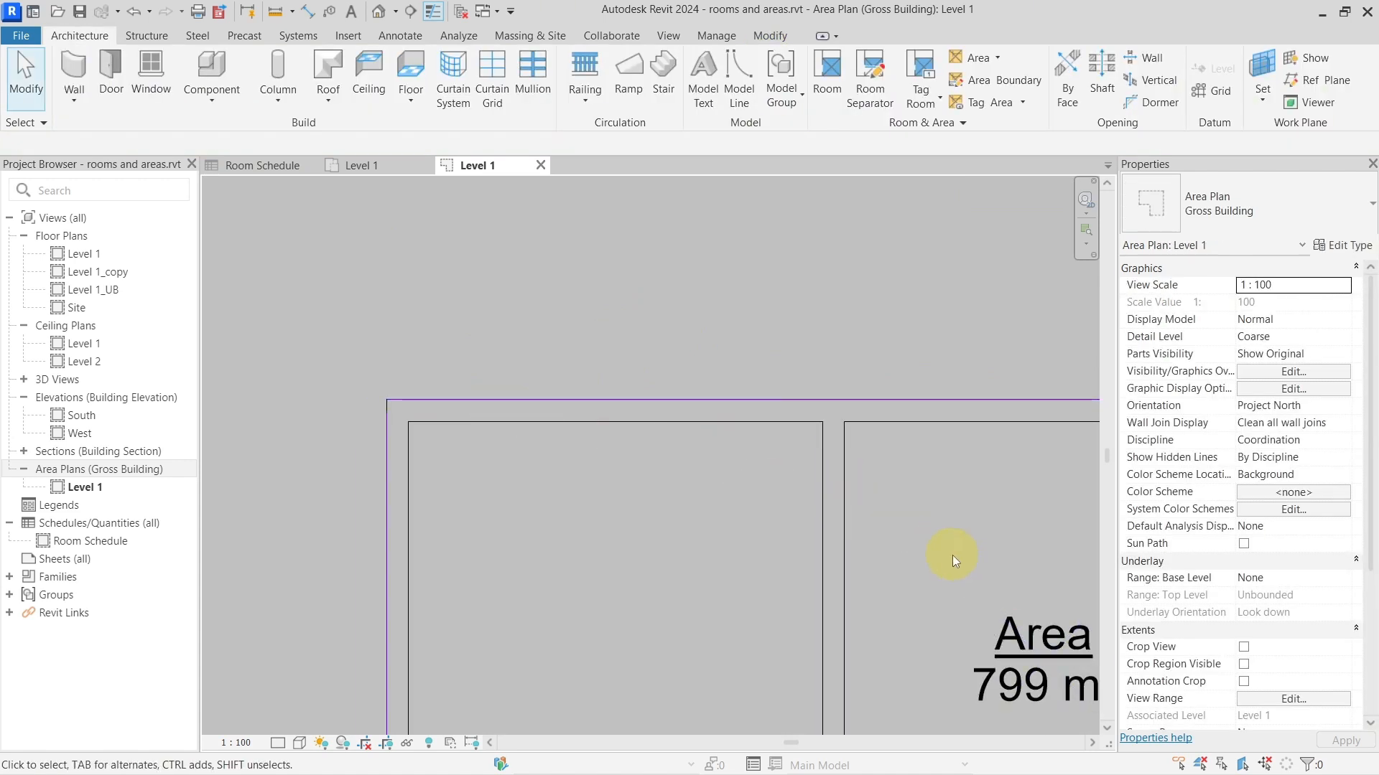
Step: Change the building-wide area's type to Exterior Area and compare the left boundary line with the upper one picked without area rules
{"action": "left_click", "coordinate": [929, 538]}
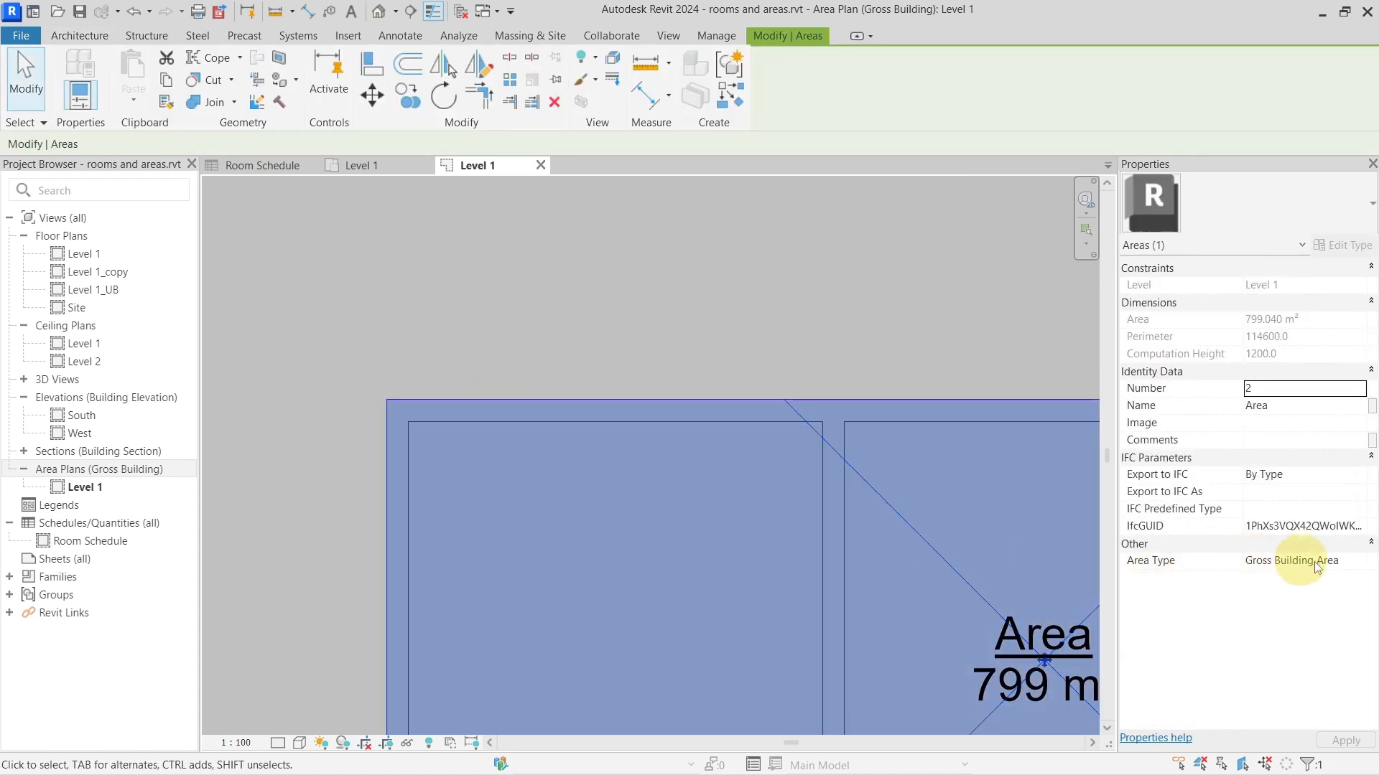
{"action": "left_click", "coordinate": [1357, 561]}
{"action": "left_click", "coordinate": [1310, 592]}
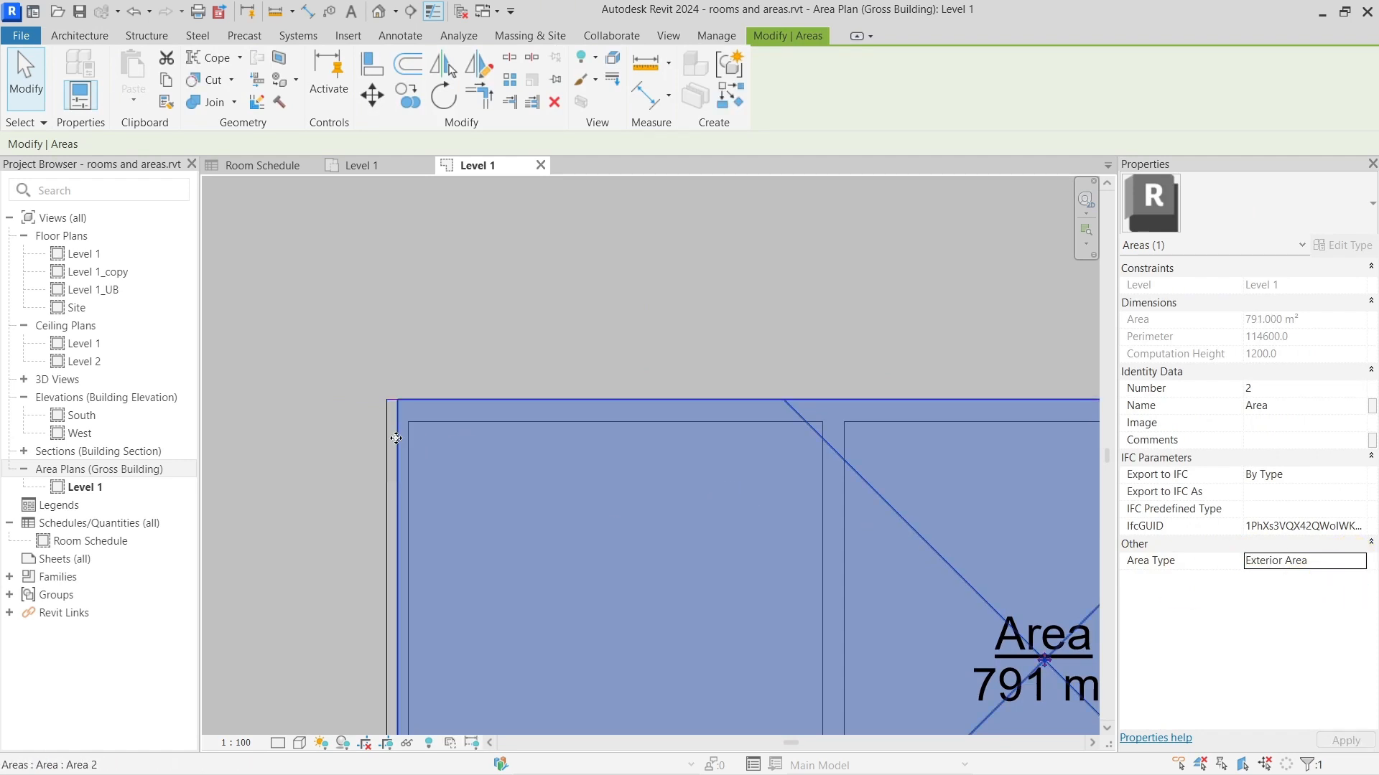
{"action": "scroll", "coordinate": [397, 442], "scroll_direction": "up", "scroll_amount": 3}
{"action": "key", "text": "Escape"}
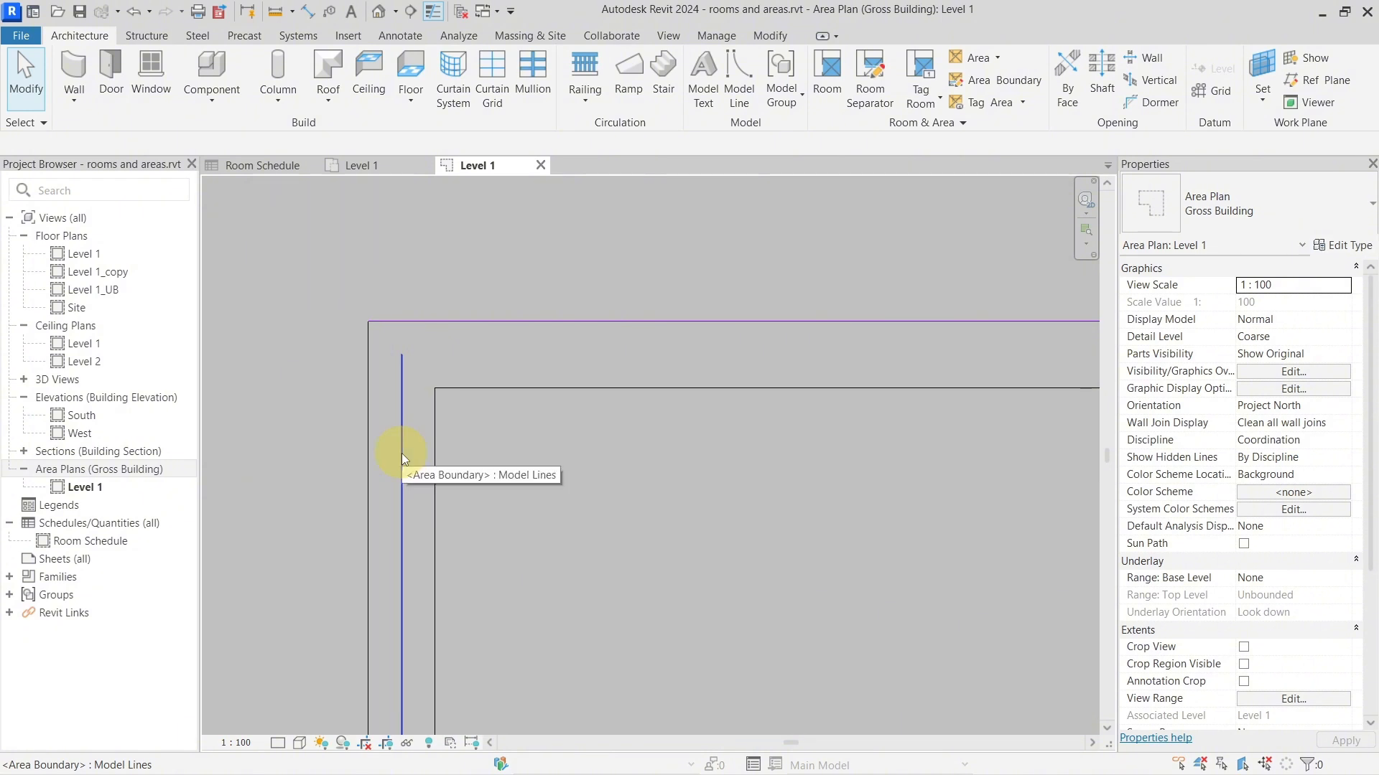
{"action": "scroll", "coordinate": [718, 481], "scroll_direction": "down", "scroll_amount": 3}
{"action": "middle_click_drag", "start_coordinate": [807, 483], "coordinate": [605, 442]}
{"action": "left_click", "coordinate": [630, 366]}
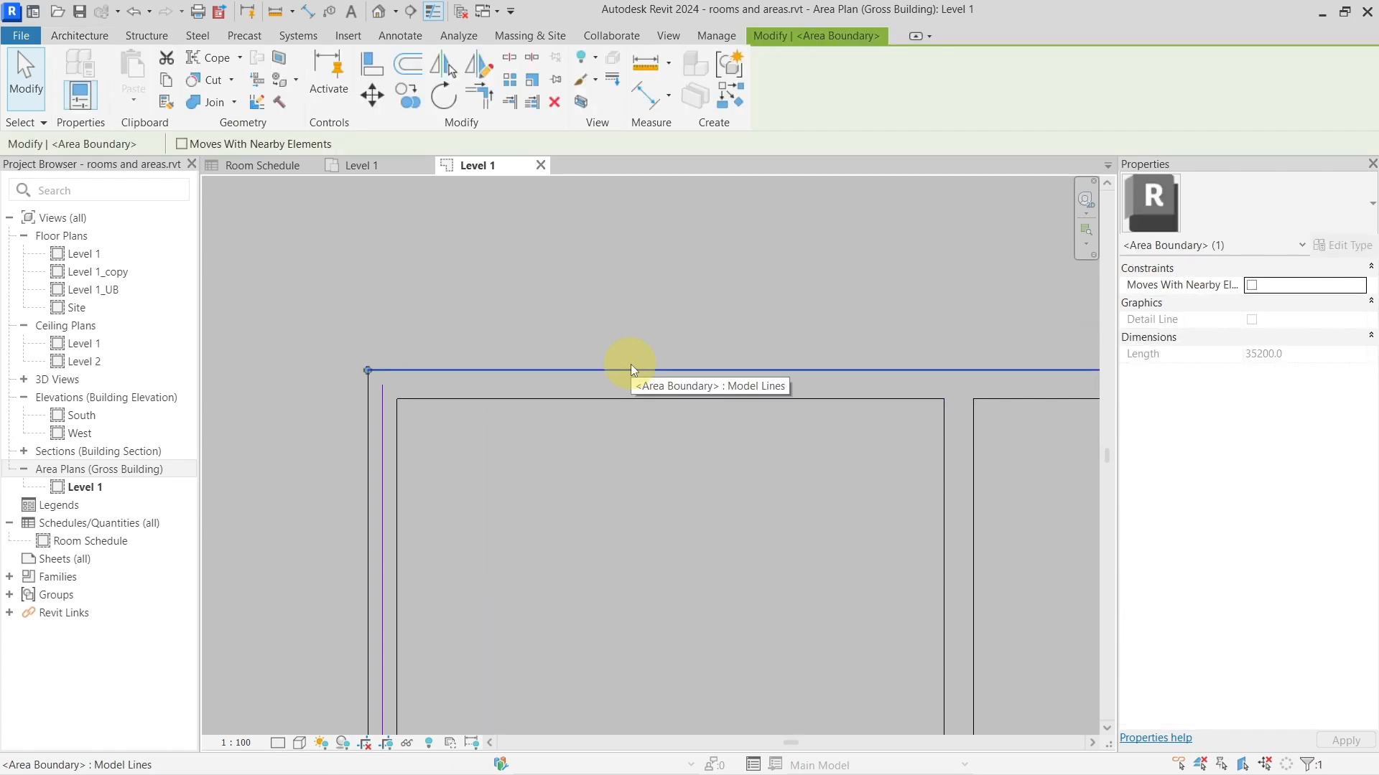
{"action": "scroll", "coordinate": [631, 431], "scroll_direction": "down", "scroll_amount": 2}
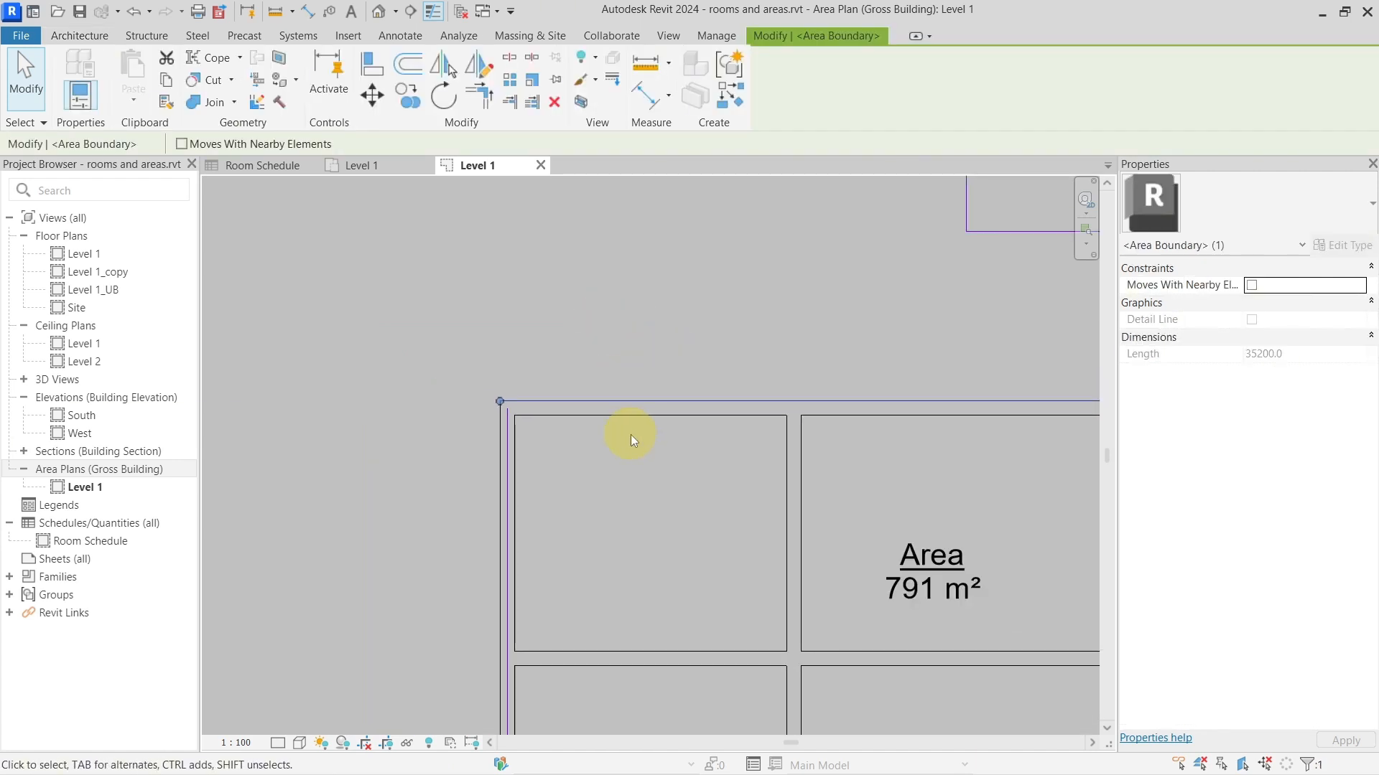
{"action": "left_click", "coordinate": [666, 480]}
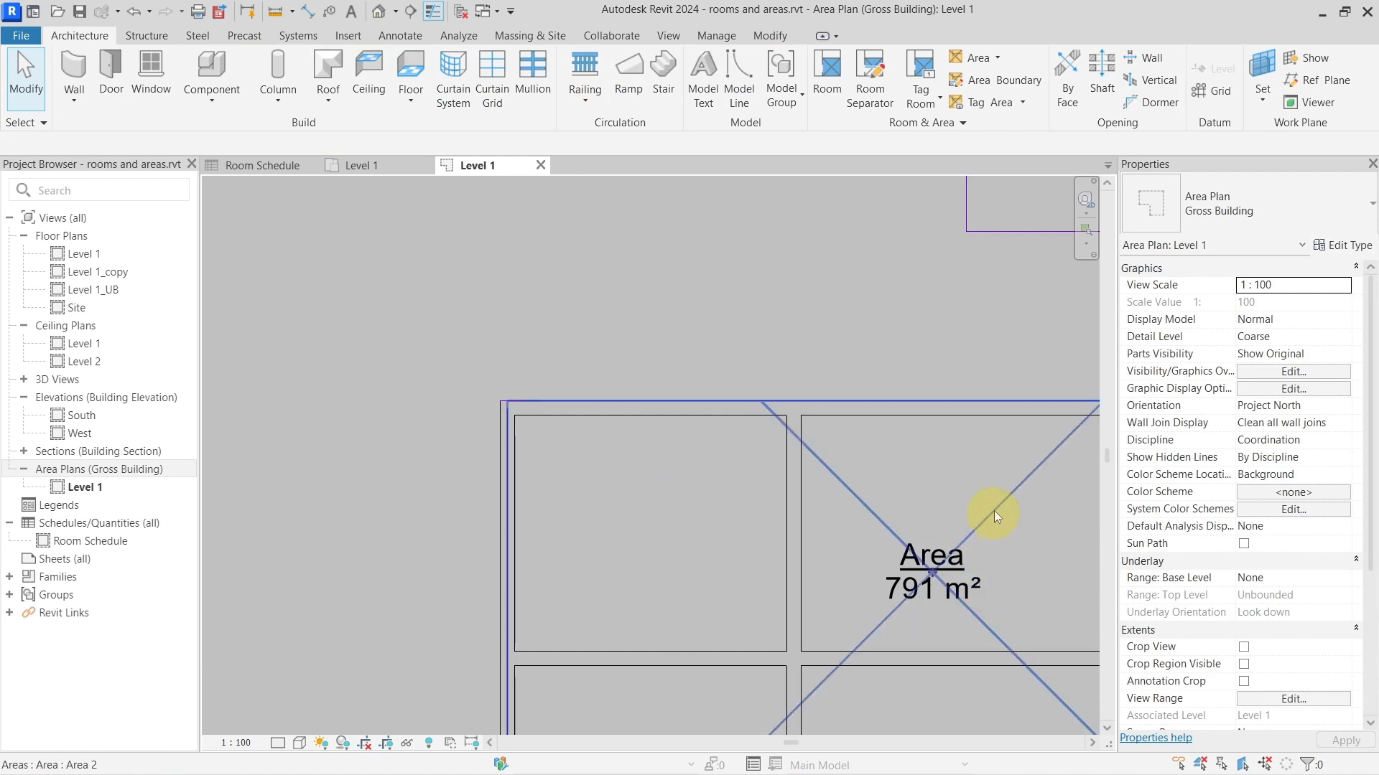
Step: Restore the building-wide area's type to Gross Building Area and check the upper boundary line at the wall corner
{"action": "left_click", "coordinate": [993, 507]}
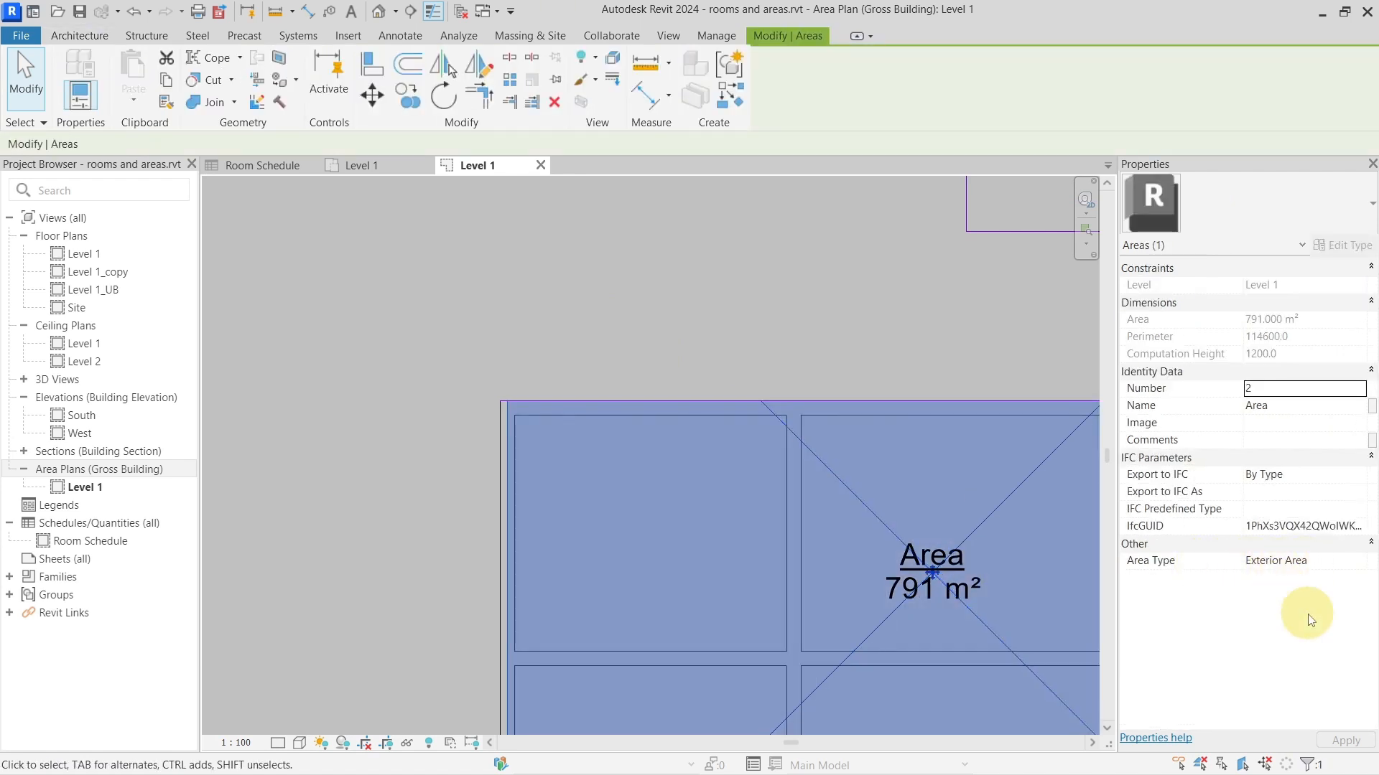
{"action": "left_click", "coordinate": [1357, 563]}
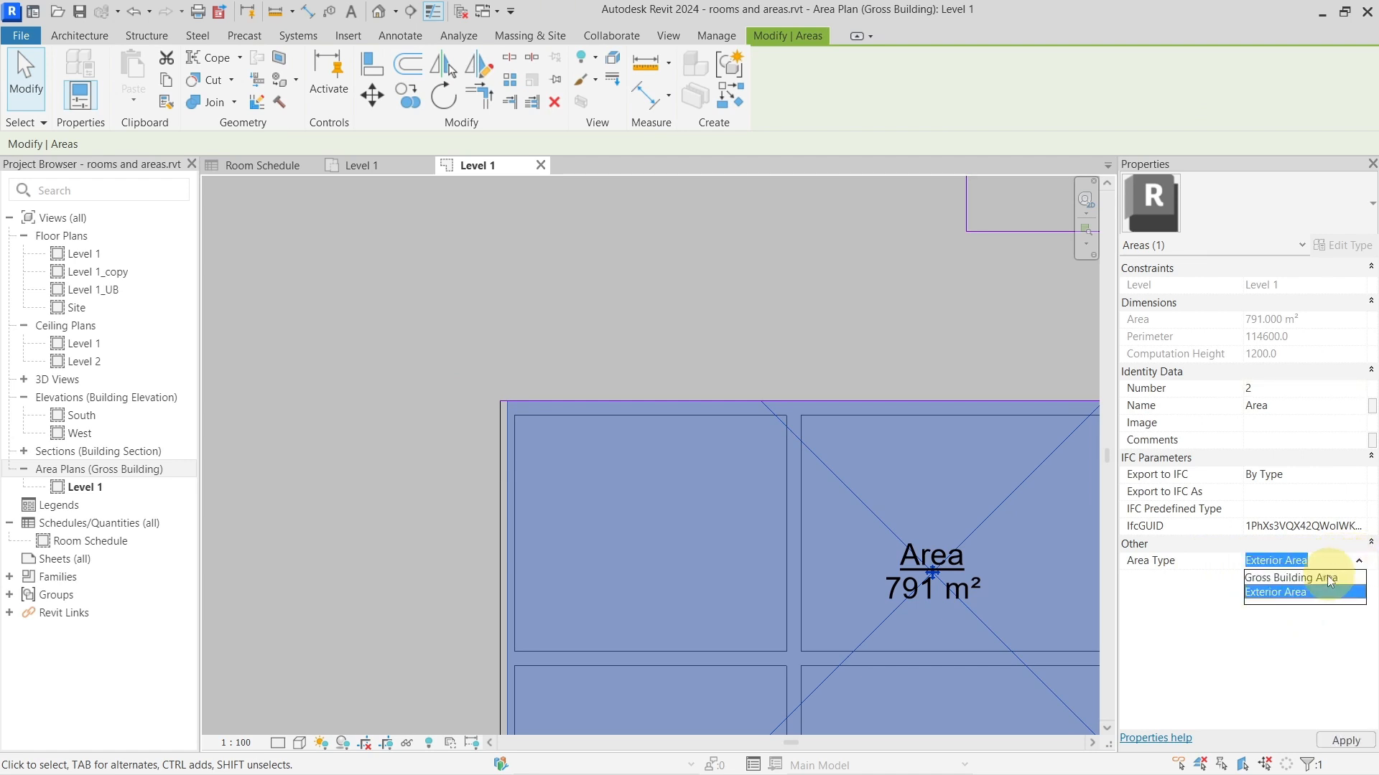
{"action": "left_click", "coordinate": [1327, 583]}
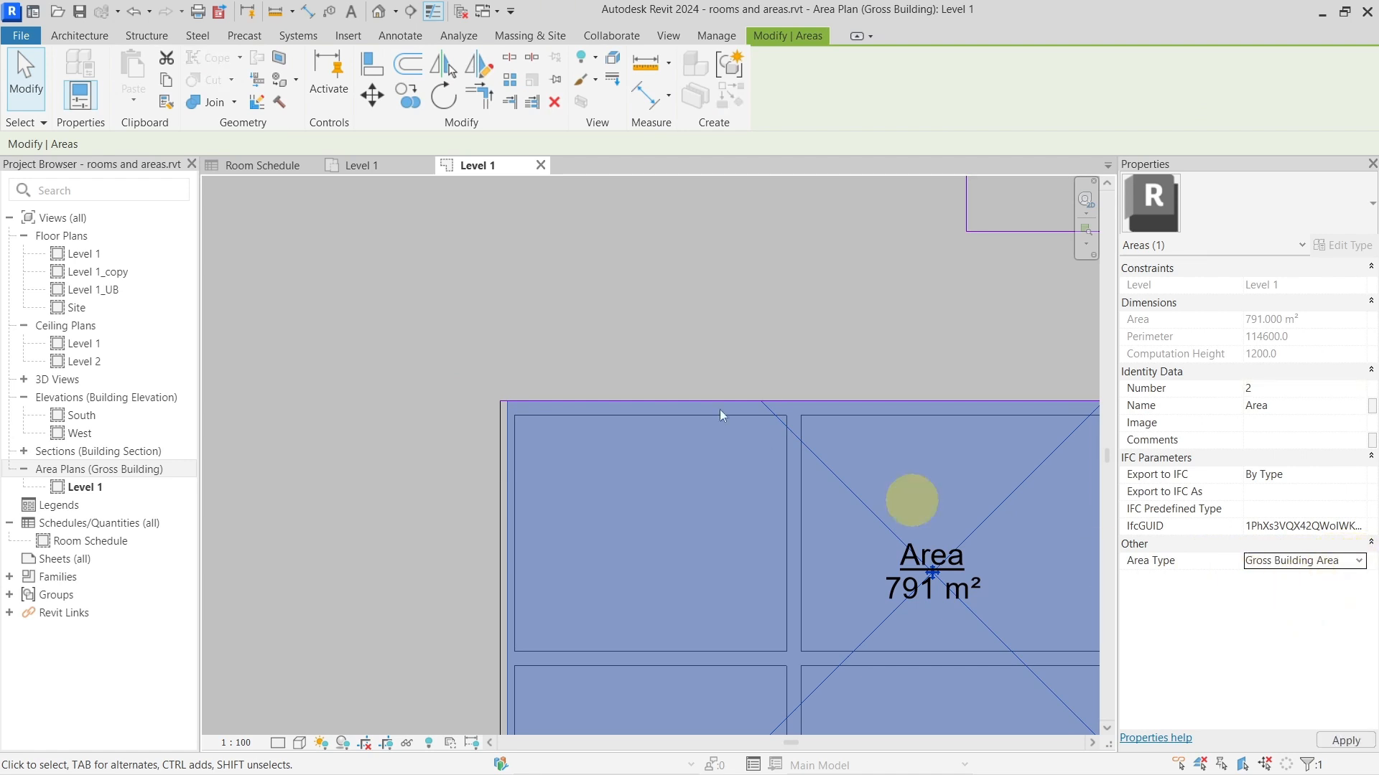
{"action": "left_click", "coordinate": [562, 346]}
{"action": "left_click", "coordinate": [532, 401]}
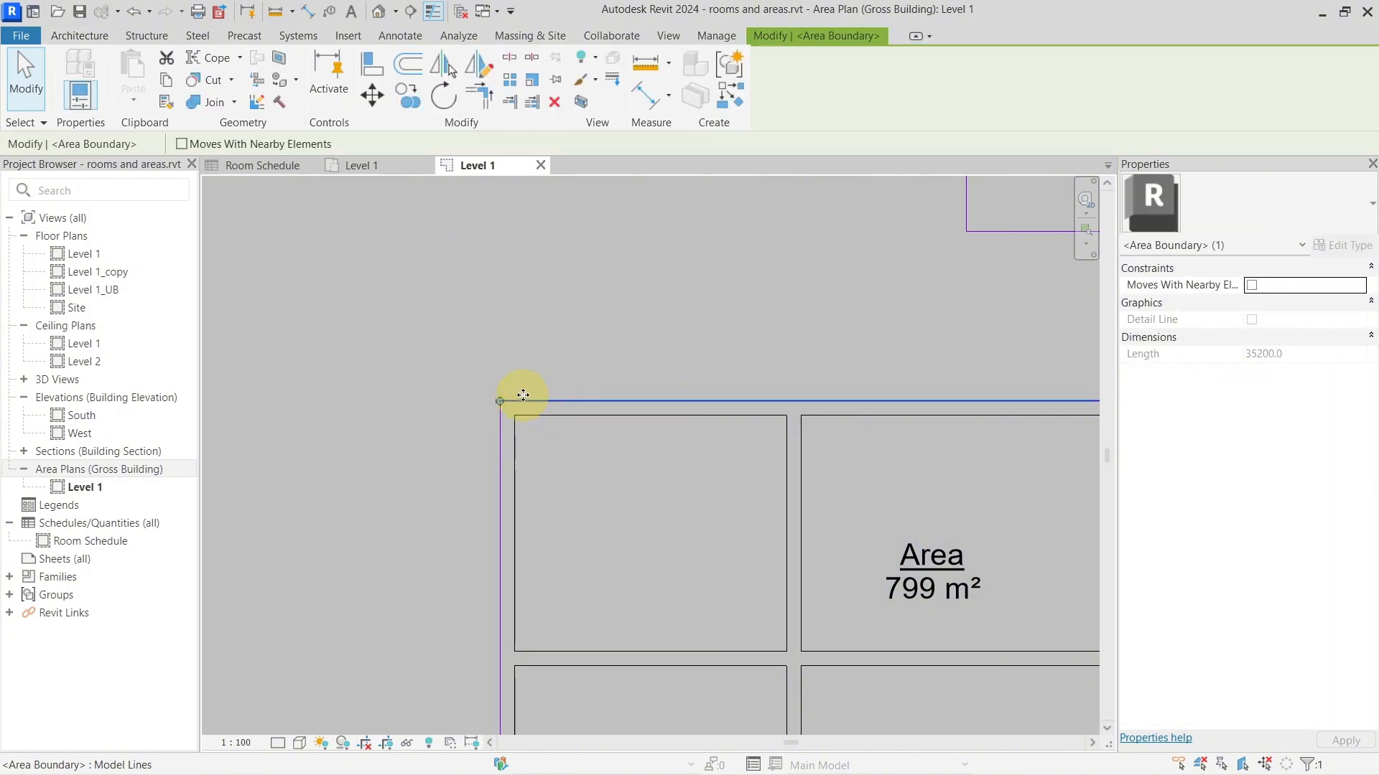
{"action": "left_click", "coordinate": [510, 337]}
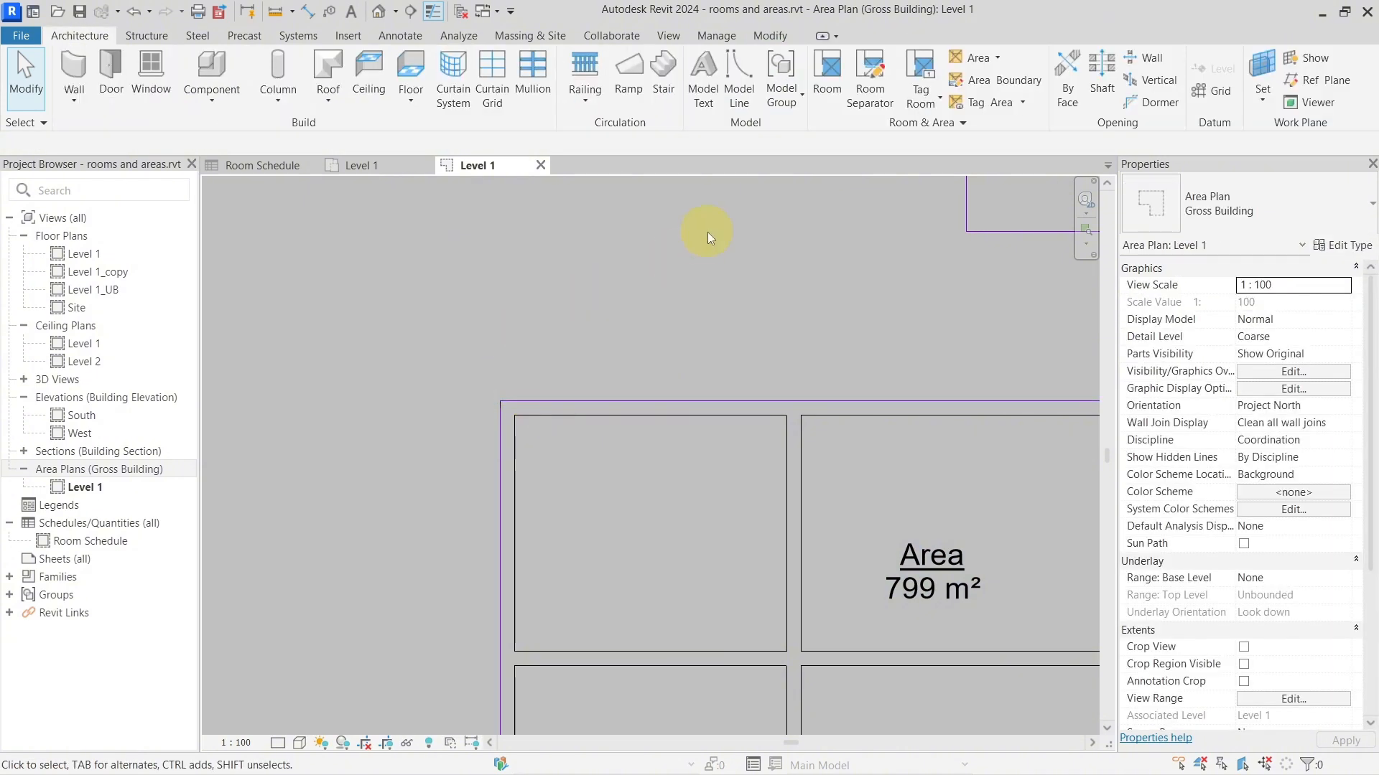
{"action": "left_click", "coordinate": [992, 82]}
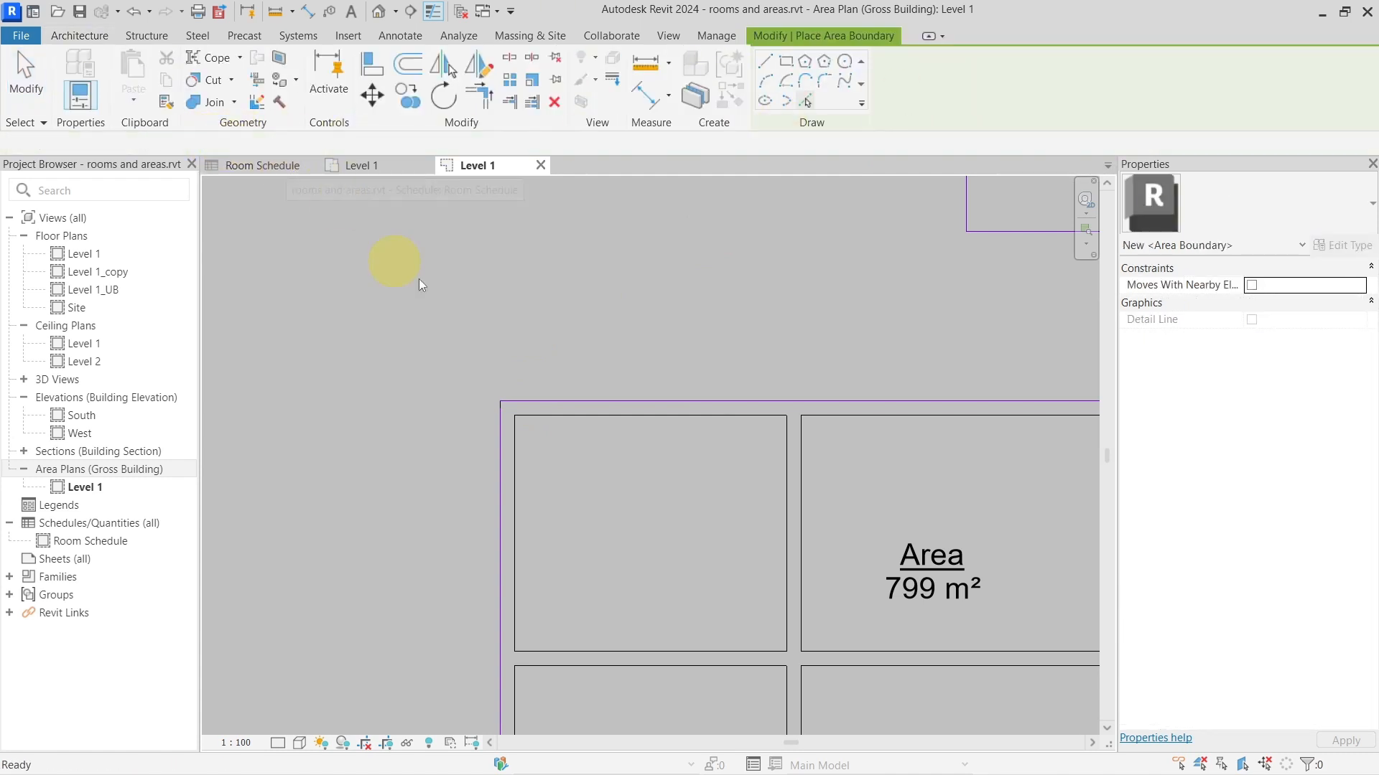
{"action": "key", "text": "Escape"}
{"action": "left_click", "coordinate": [592, 402]}
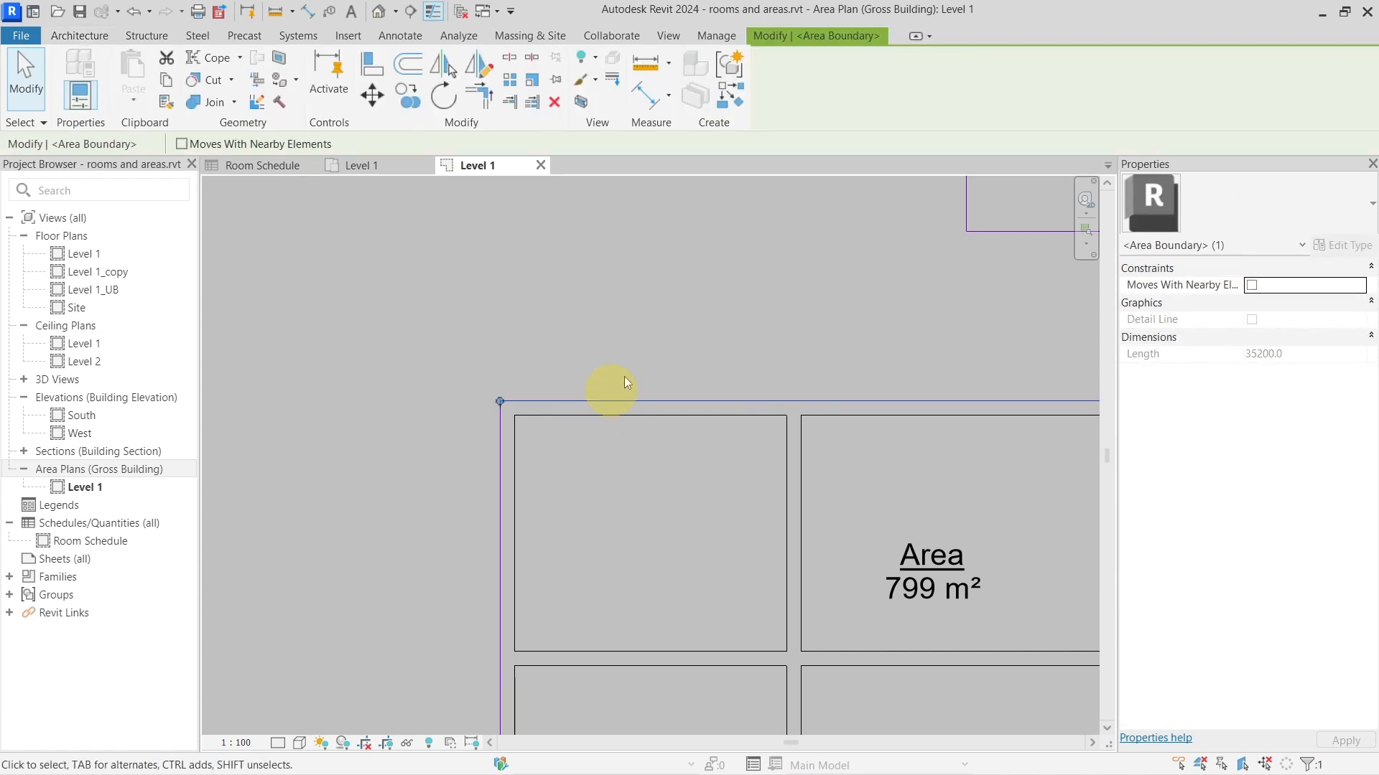
{"action": "key", "text": "Escape"}
Step: Move the building's upper exterior wall about 1100 mm outward to test whether its area boundary follows
{"action": "left_click", "coordinate": [670, 411]}
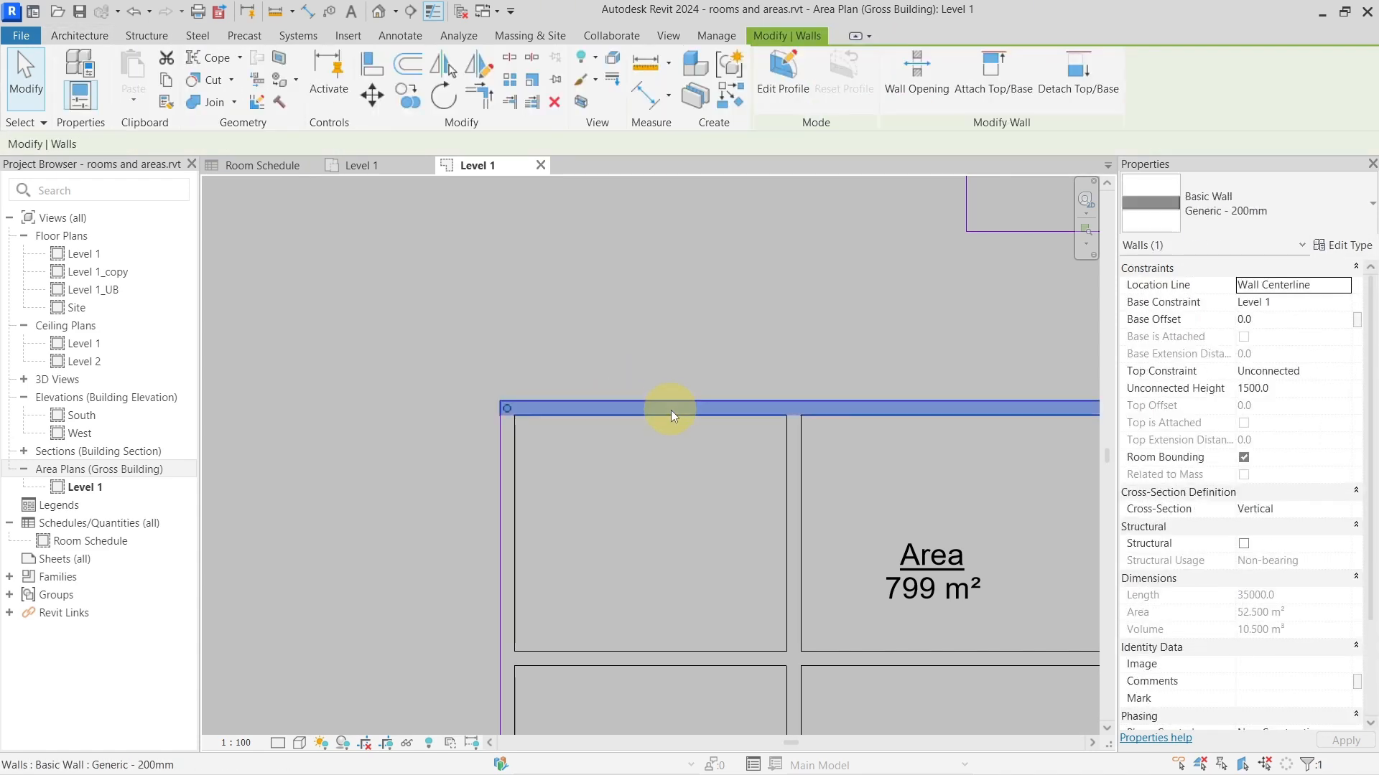
{"action": "key", "text": "m"}
{"action": "key", "text": "v"}
{"action": "left_click", "coordinate": [671, 410]}
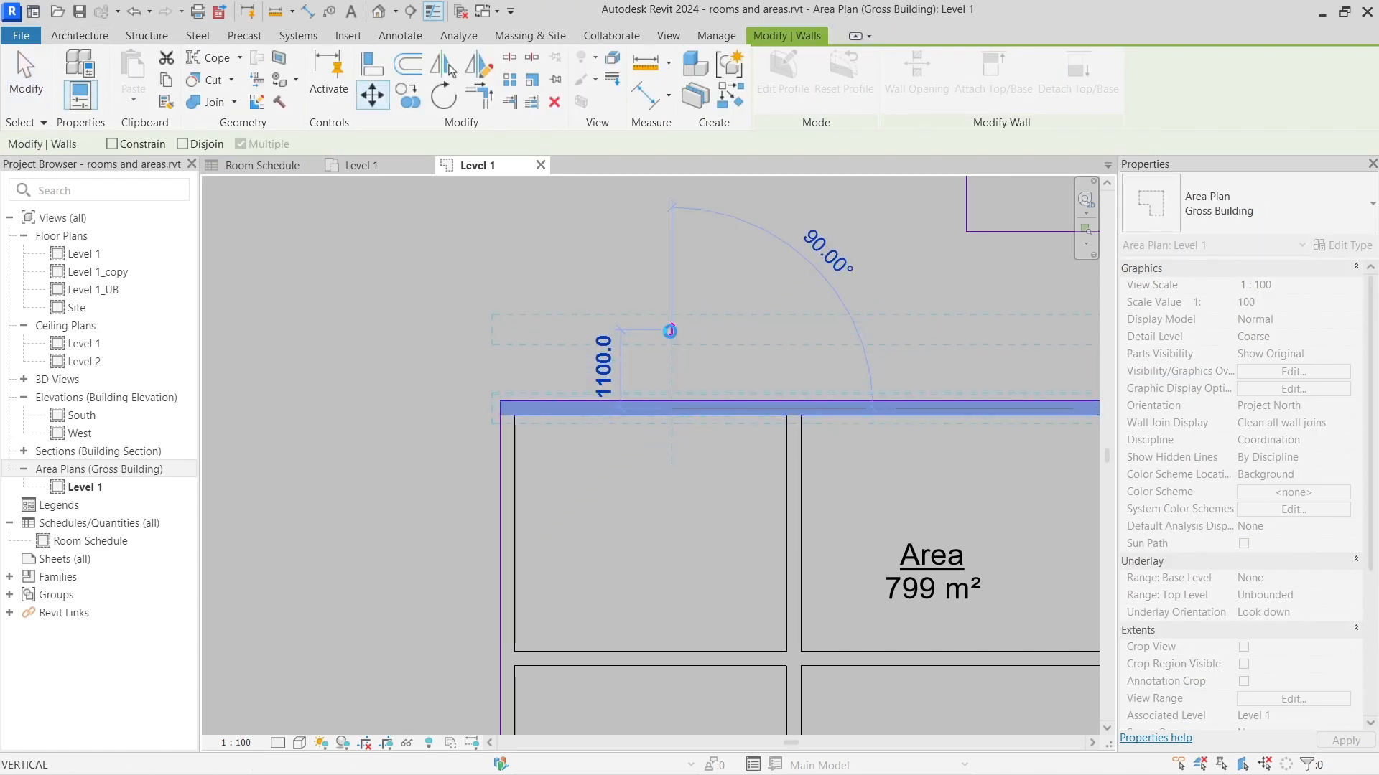
{"action": "left_click", "coordinate": [670, 329]}
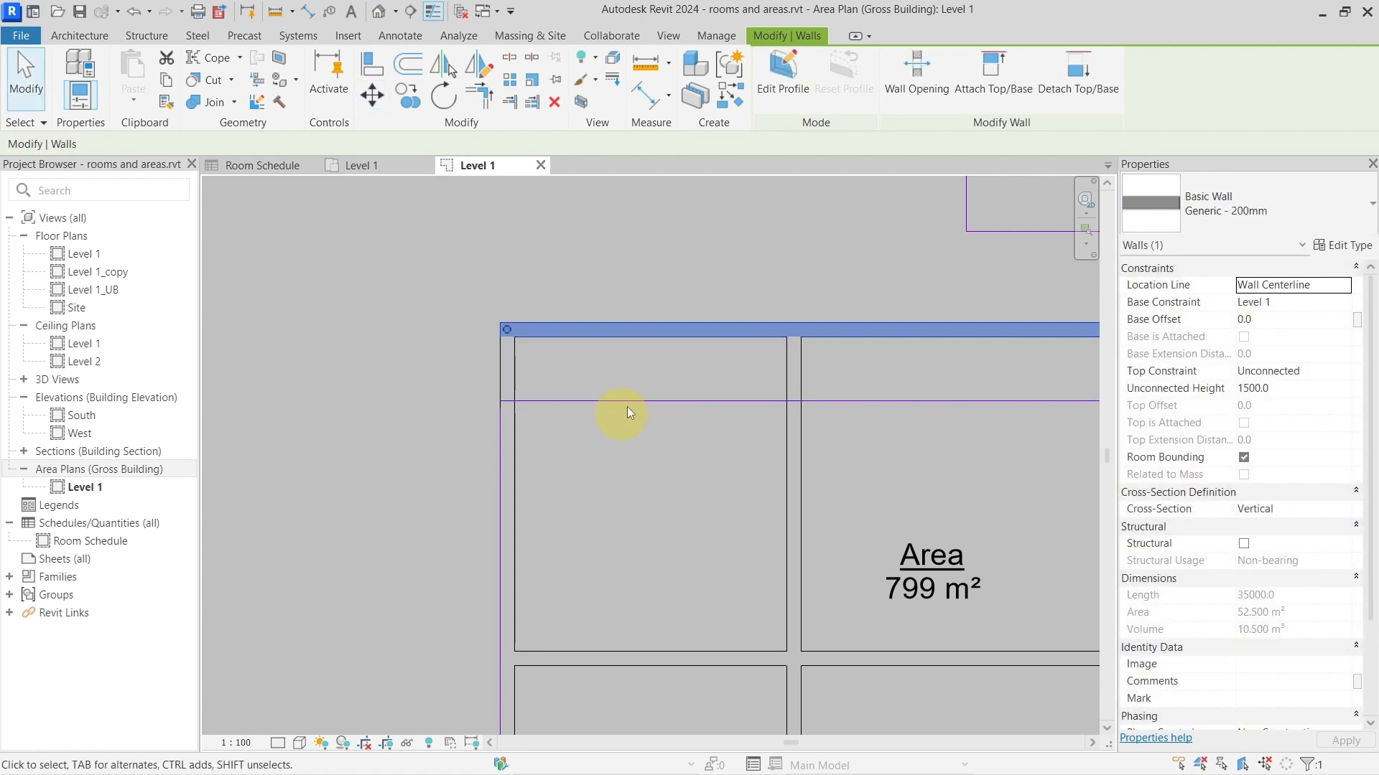
{"action": "middle_click_drag", "start_coordinate": [639, 404], "coordinate": [567, 390]}
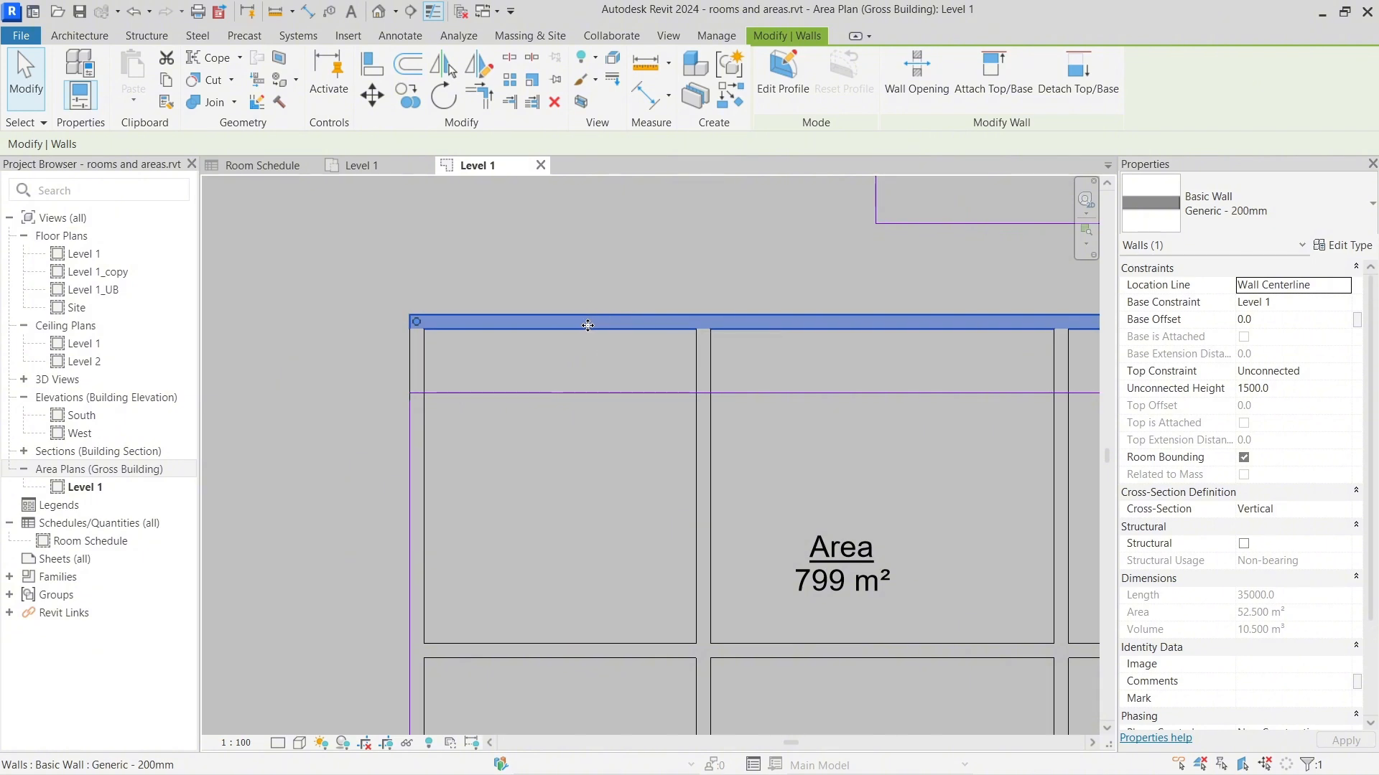
Step: Undo the last wall move and enable Moves With Nearby Elements for the building's upper area boundary line
{"action": "key", "text": "ctrl+z"}
{"action": "left_click", "coordinate": [694, 399]}
{"action": "scroll", "coordinate": [747, 397], "scroll_direction": "down", "scroll_amount": 2}
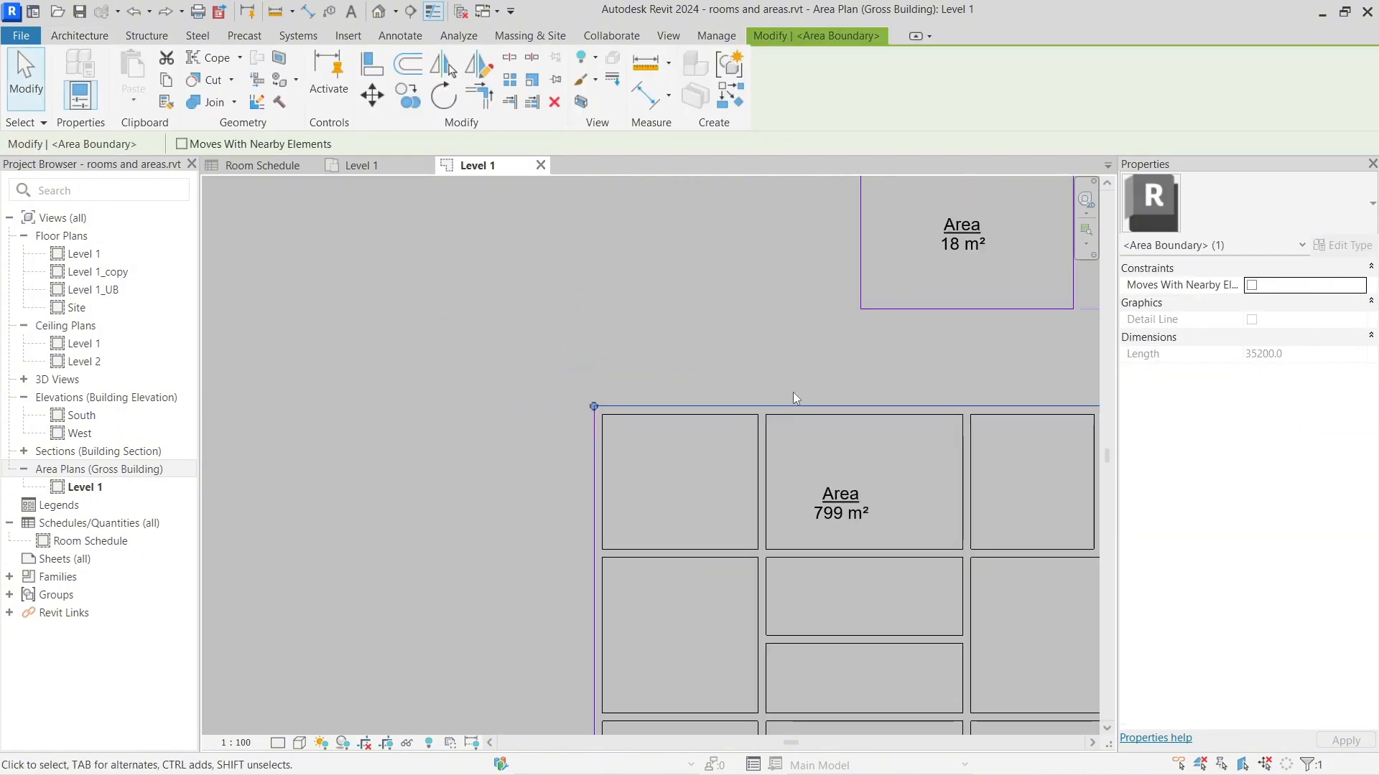
{"action": "middle_click_drag", "start_coordinate": [793, 397], "coordinate": [652, 388]}
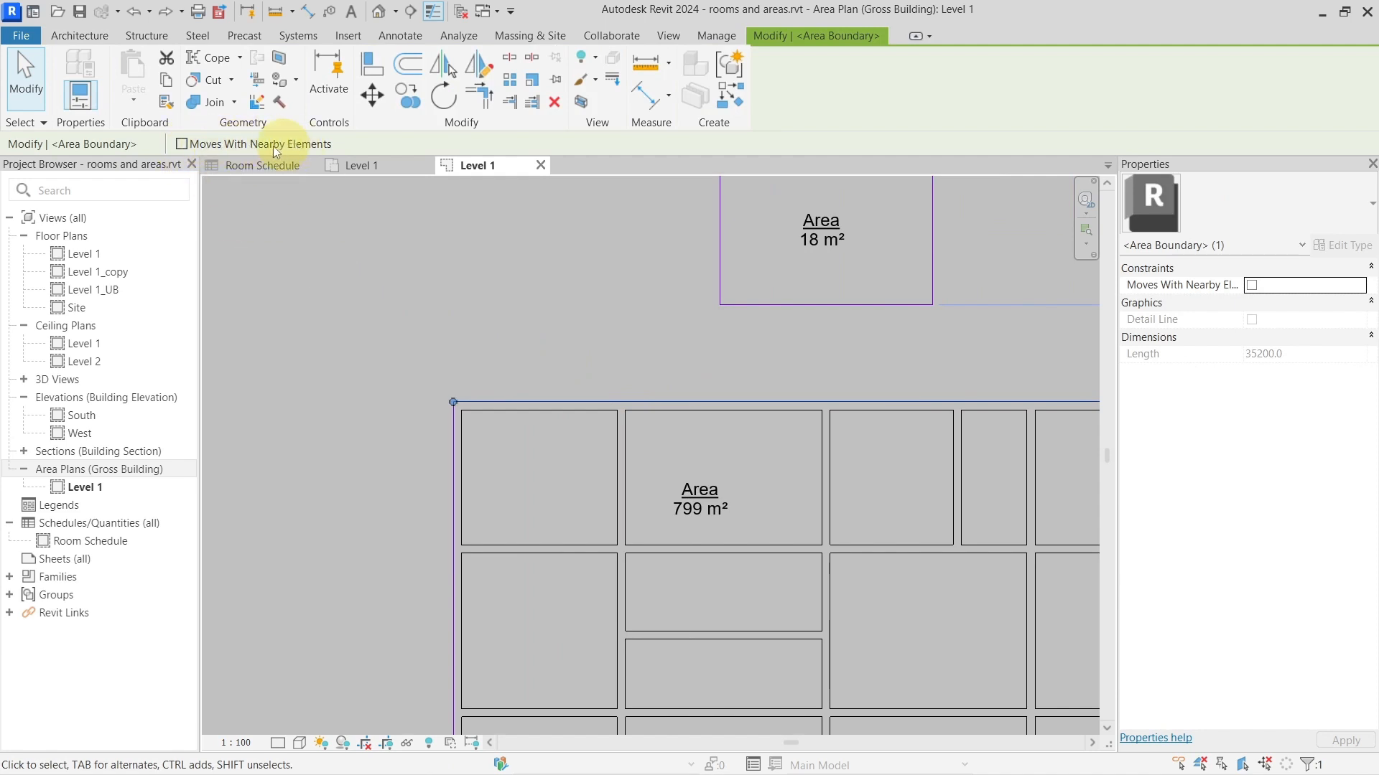
{"action": "left_click", "coordinate": [228, 145]}
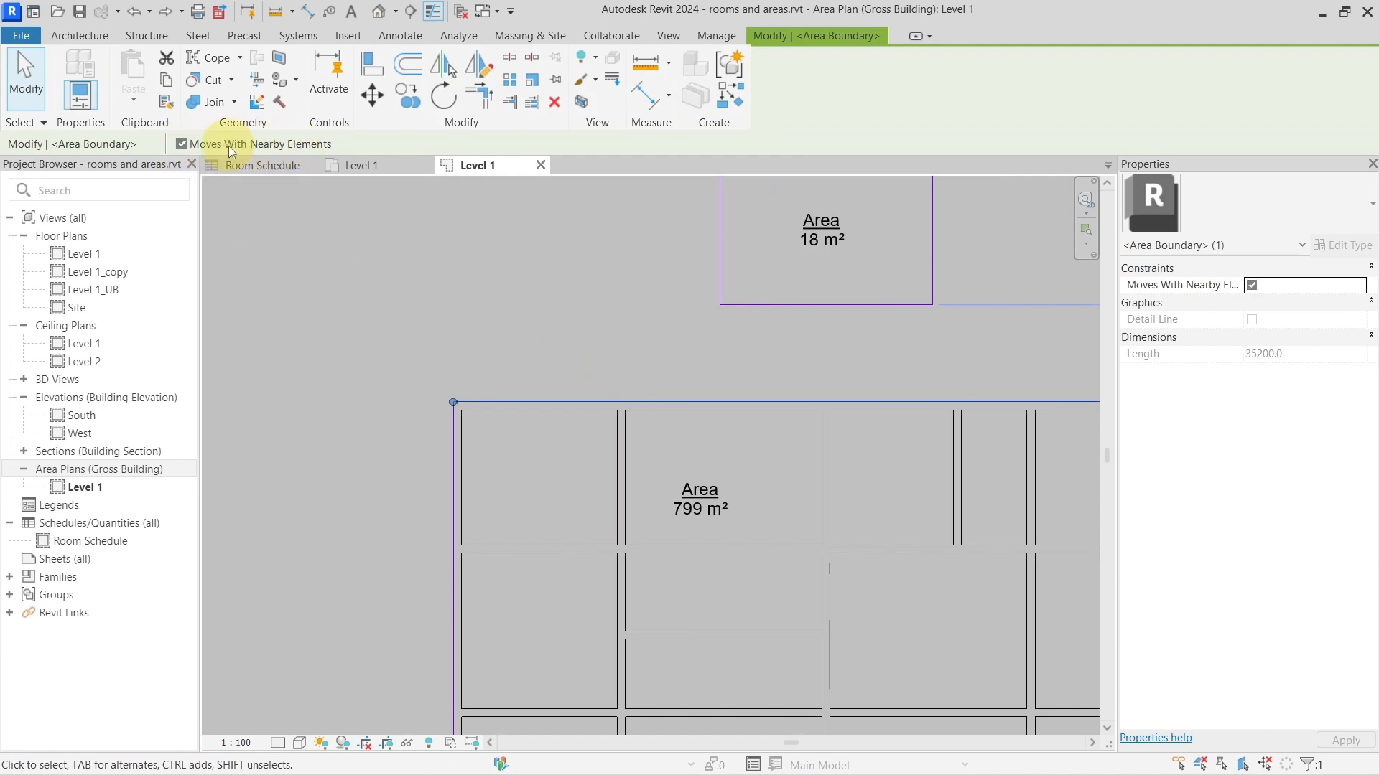
{"action": "key", "text": "Escape"}
Step: Move the building's upper exterior wall about 1400 mm outward to test whether its area boundary follows, and undo the move
{"action": "left_click", "coordinate": [580, 411]}
{"action": "scroll", "coordinate": [516, 418], "scroll_direction": "up", "scroll_amount": 3}
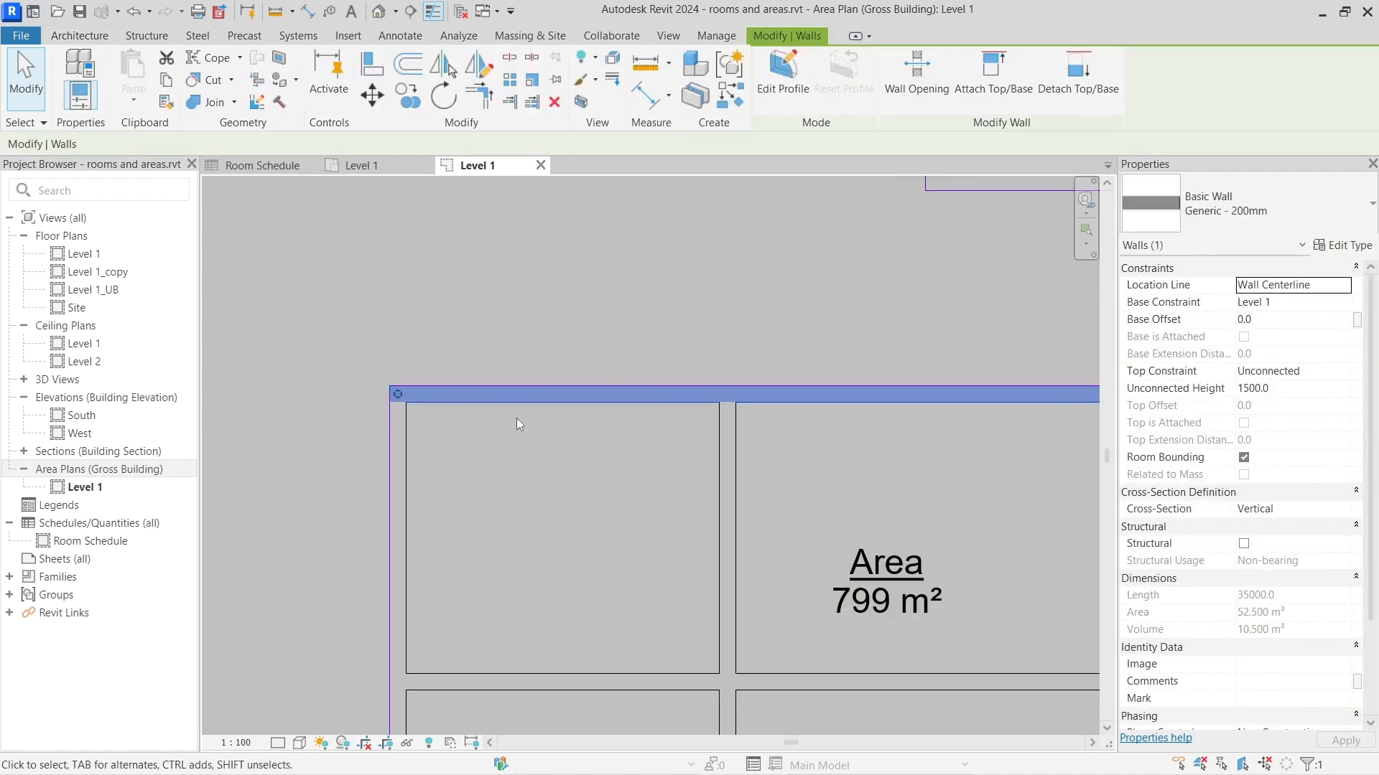
{"action": "key", "text": "m"}
{"action": "key", "text": "v"}
{"action": "left_click", "coordinate": [516, 407]}
{"action": "left_click", "coordinate": [517, 292]}
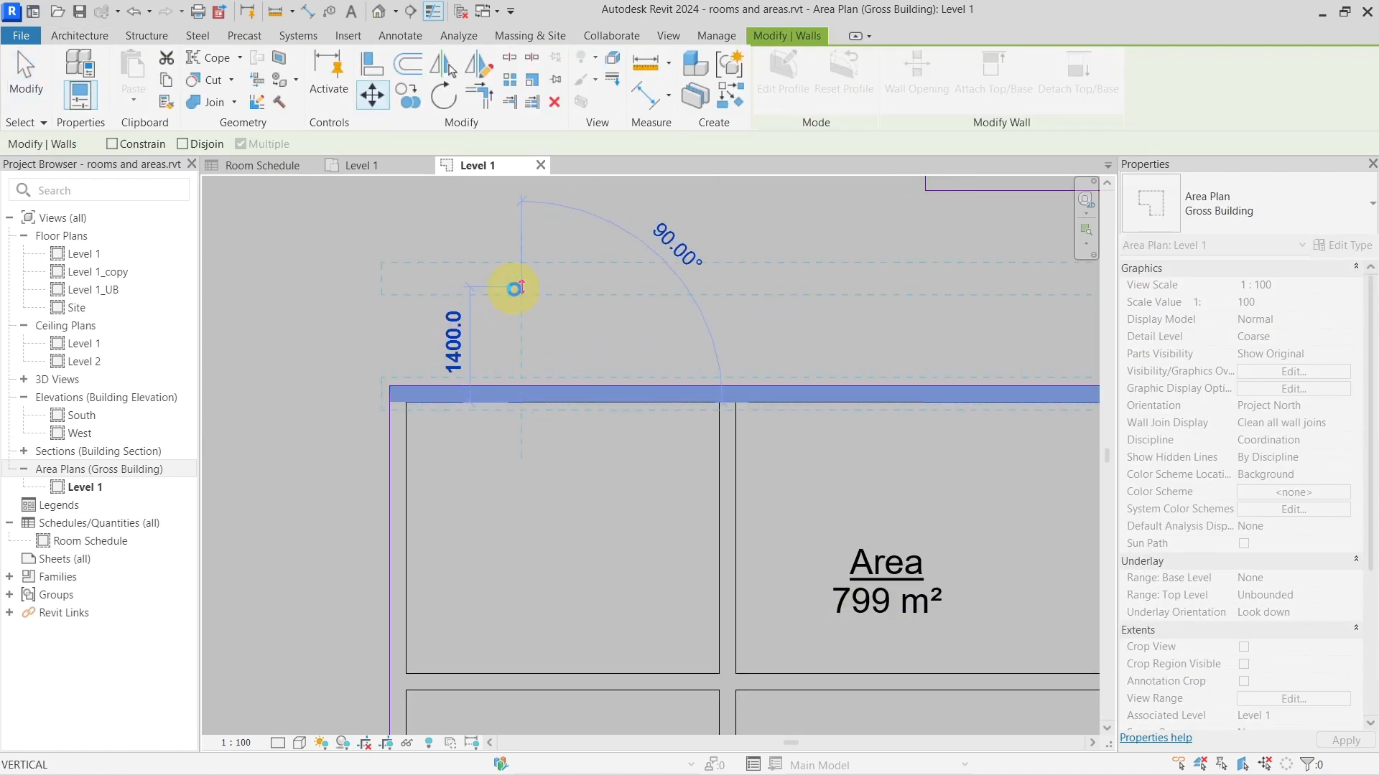
{"action": "key", "text": "Escape"}
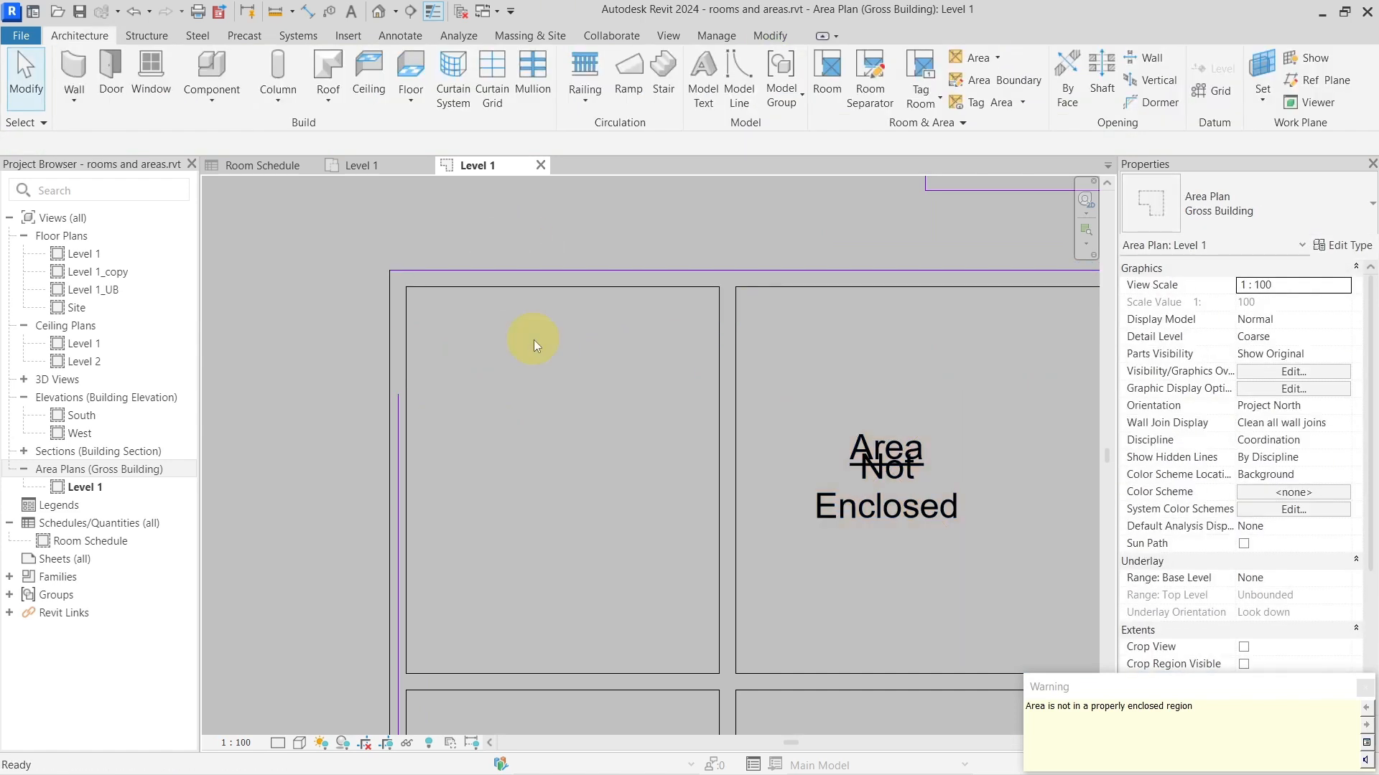
{"action": "key", "text": "ctrl+z"}
{"action": "left_click", "coordinate": [518, 385]}
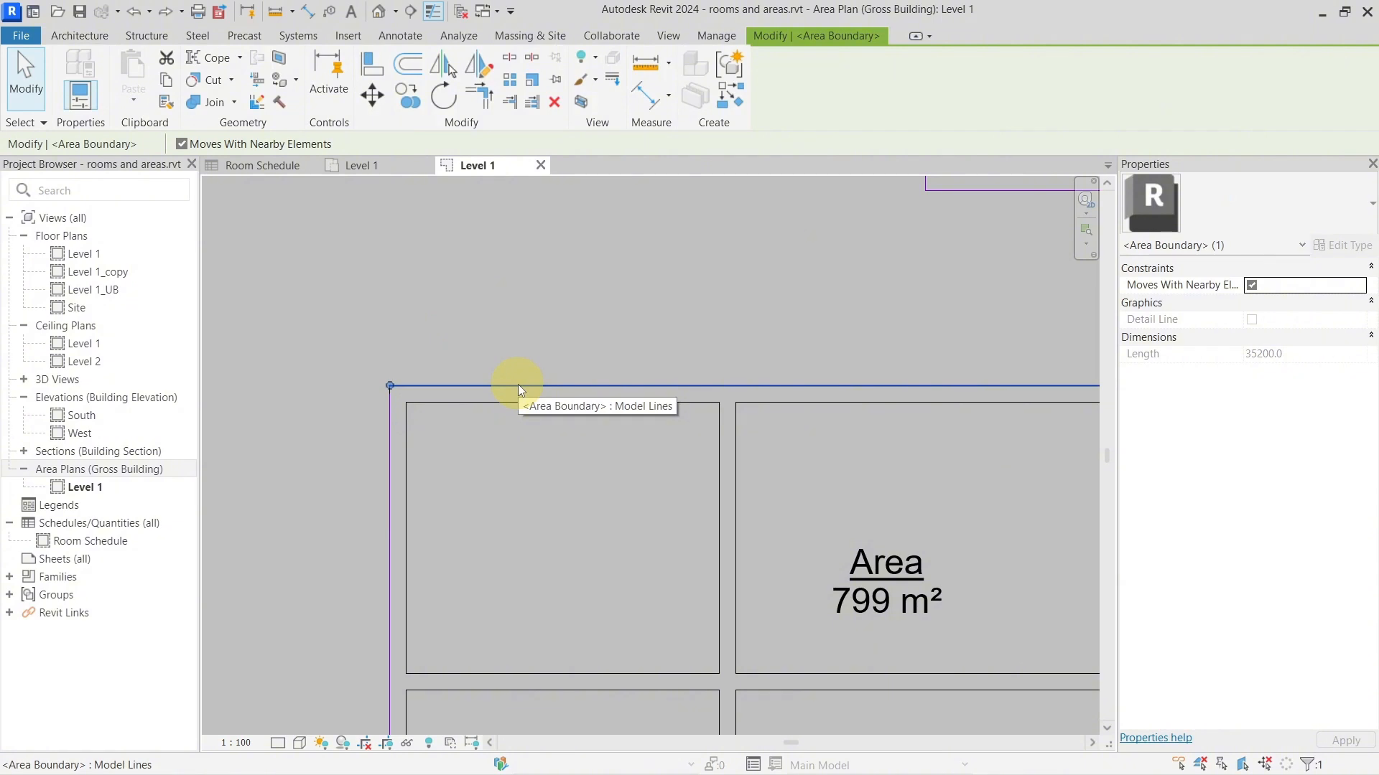
{"action": "key", "text": "Escape"}
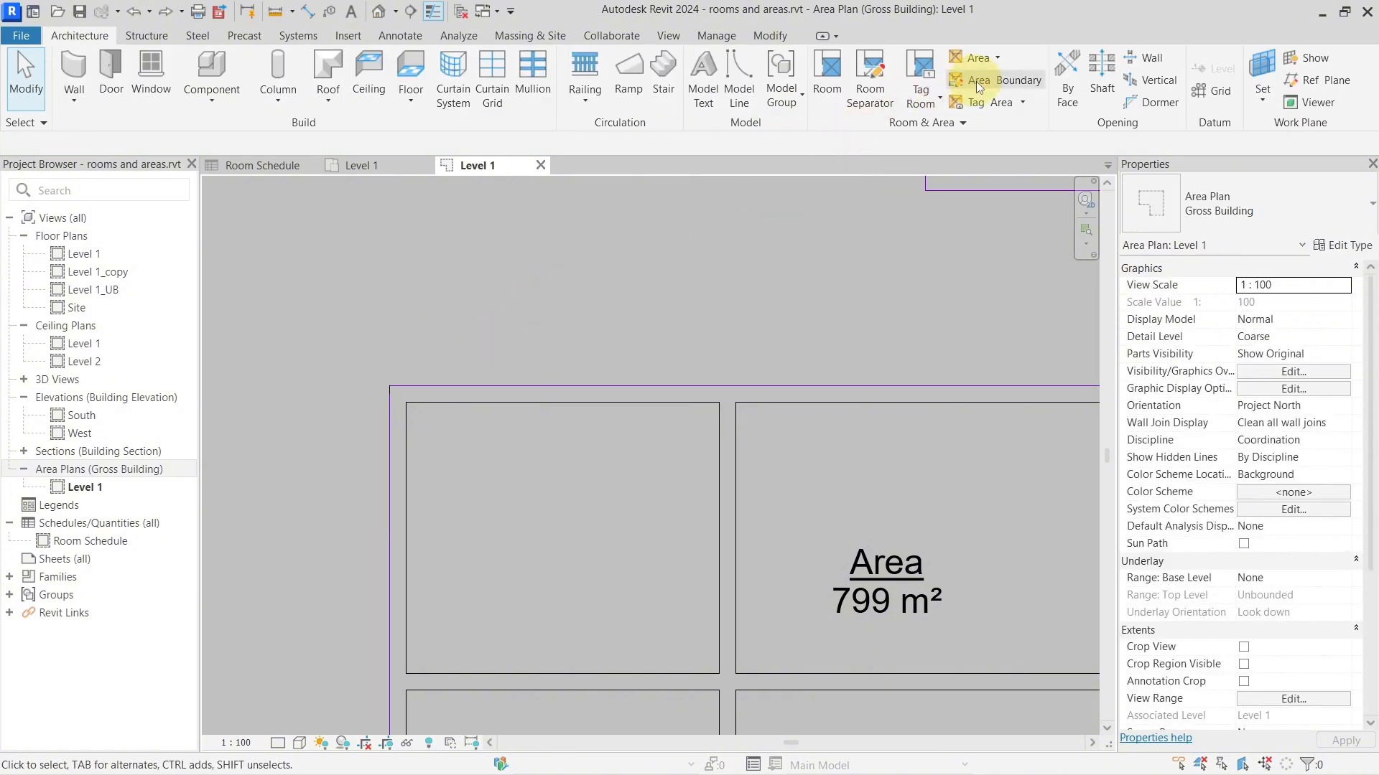
Step: Examine the Area Boundary pick options with Apply Area Rules turned off, without creating a line
{"action": "left_click", "coordinate": [976, 80]}
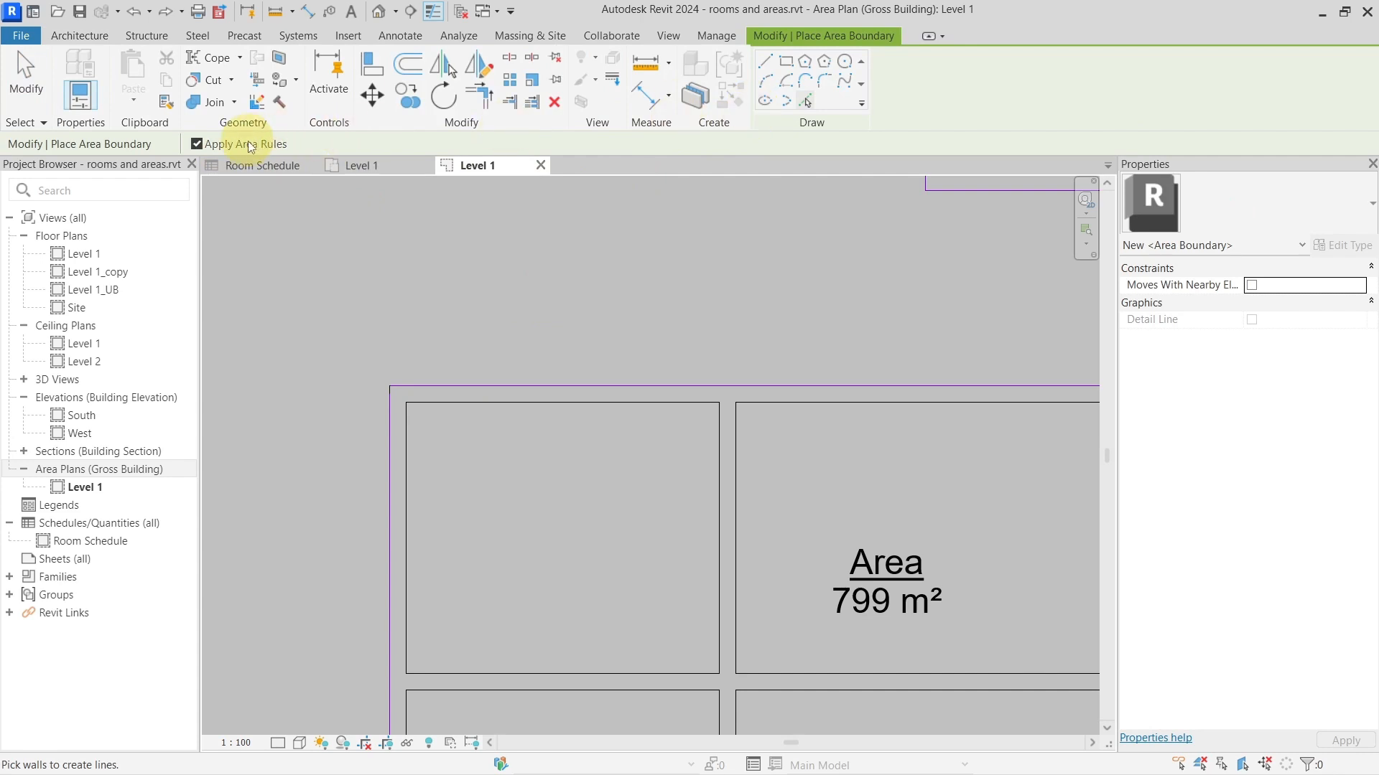
{"action": "left_click", "coordinate": [251, 146]}
{"action": "left_click", "coordinate": [786, 101]}
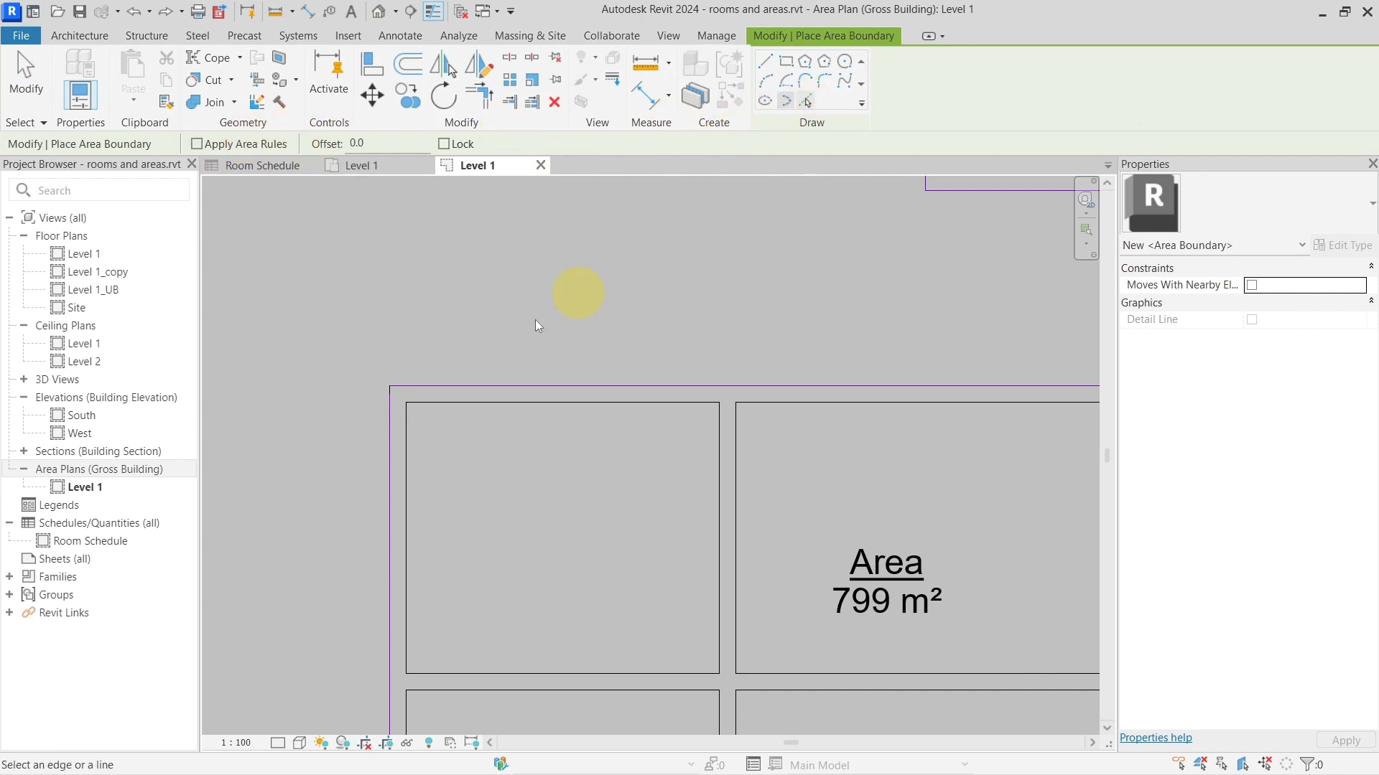
{"action": "key", "text": "Escape"}
Step: Compare the Moves With Nearby Elements option of the building's upper area boundary line with that of the left one
{"action": "left_click", "coordinate": [447, 386]}
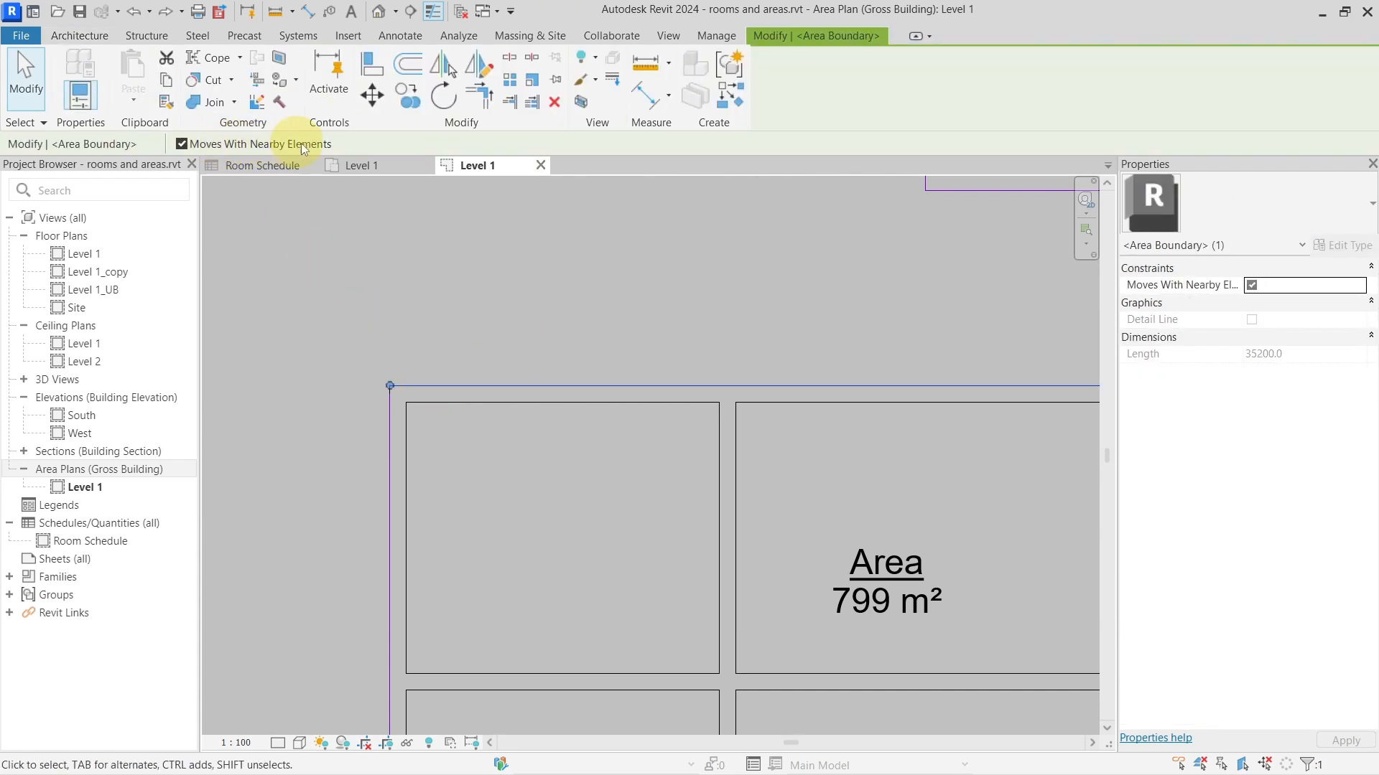
{"action": "left_click", "coordinate": [391, 458]}
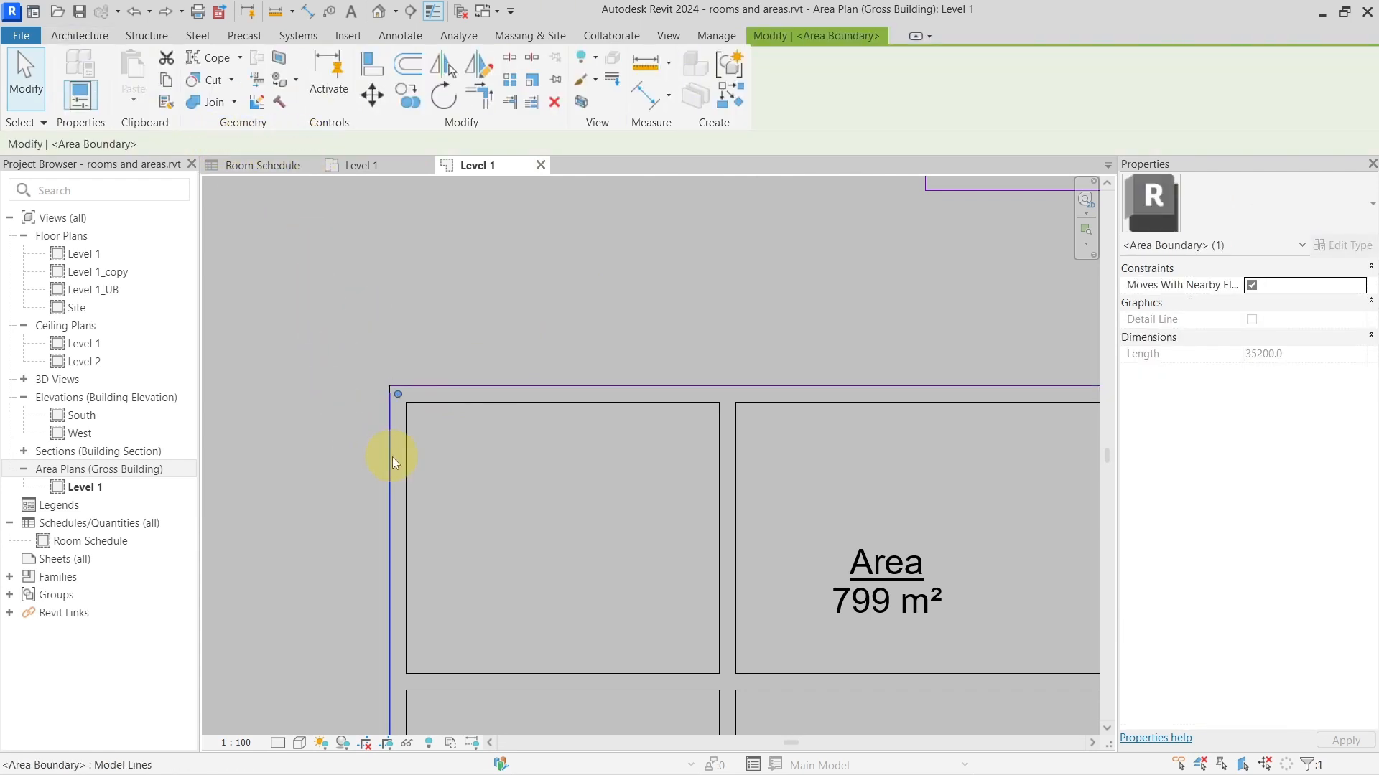
{"action": "left_click", "coordinate": [461, 384]}
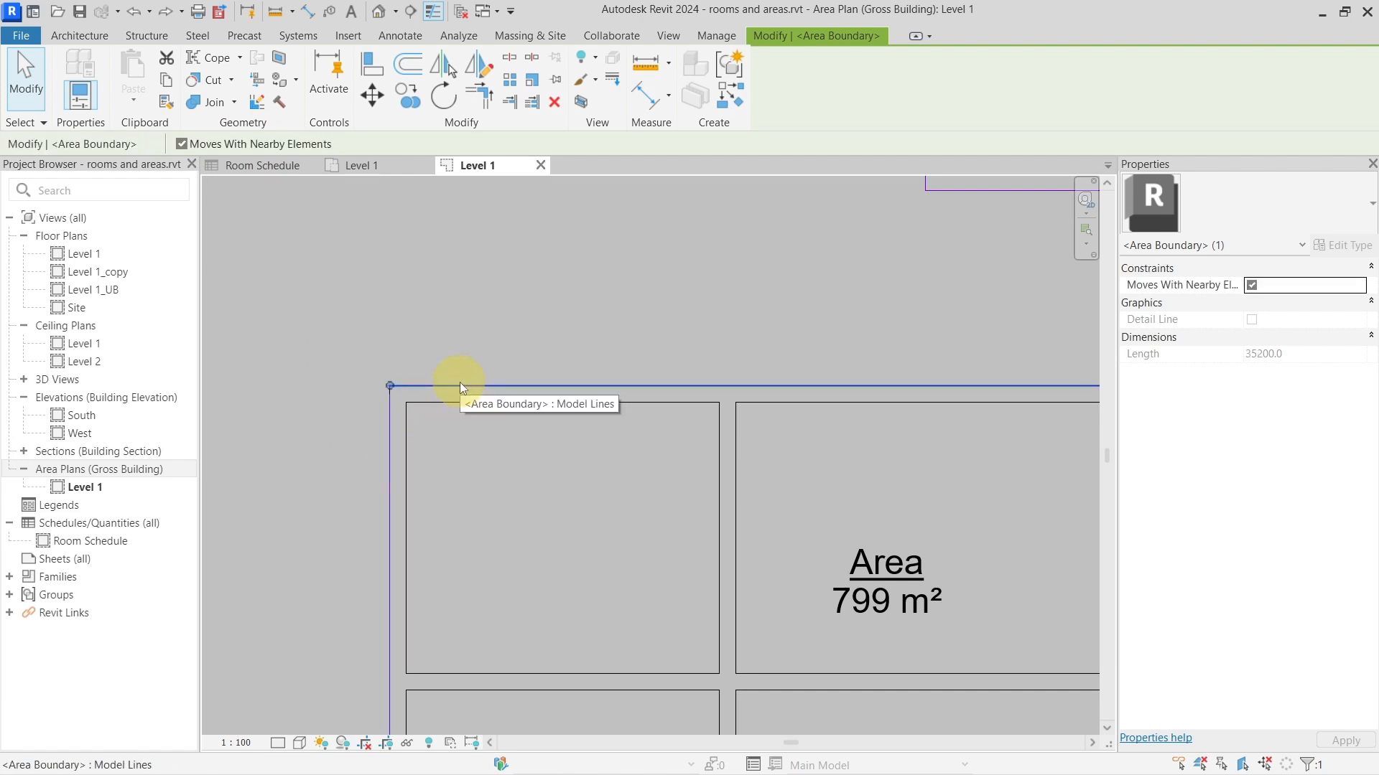
{"action": "scroll", "coordinate": [459, 385], "scroll_direction": "down", "scroll_amount": 5}
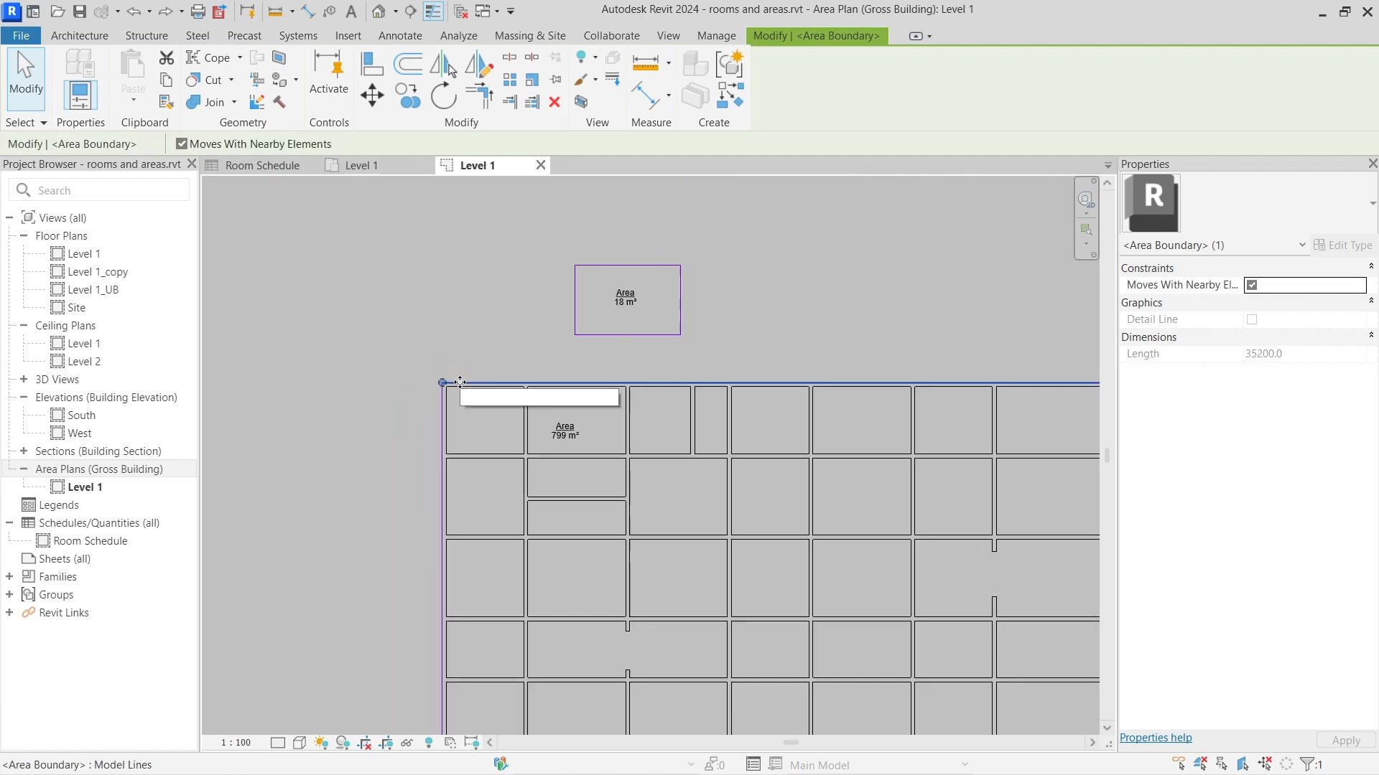
{"action": "scroll", "coordinate": [460, 382], "scroll_direction": "up", "scroll_amount": 5}
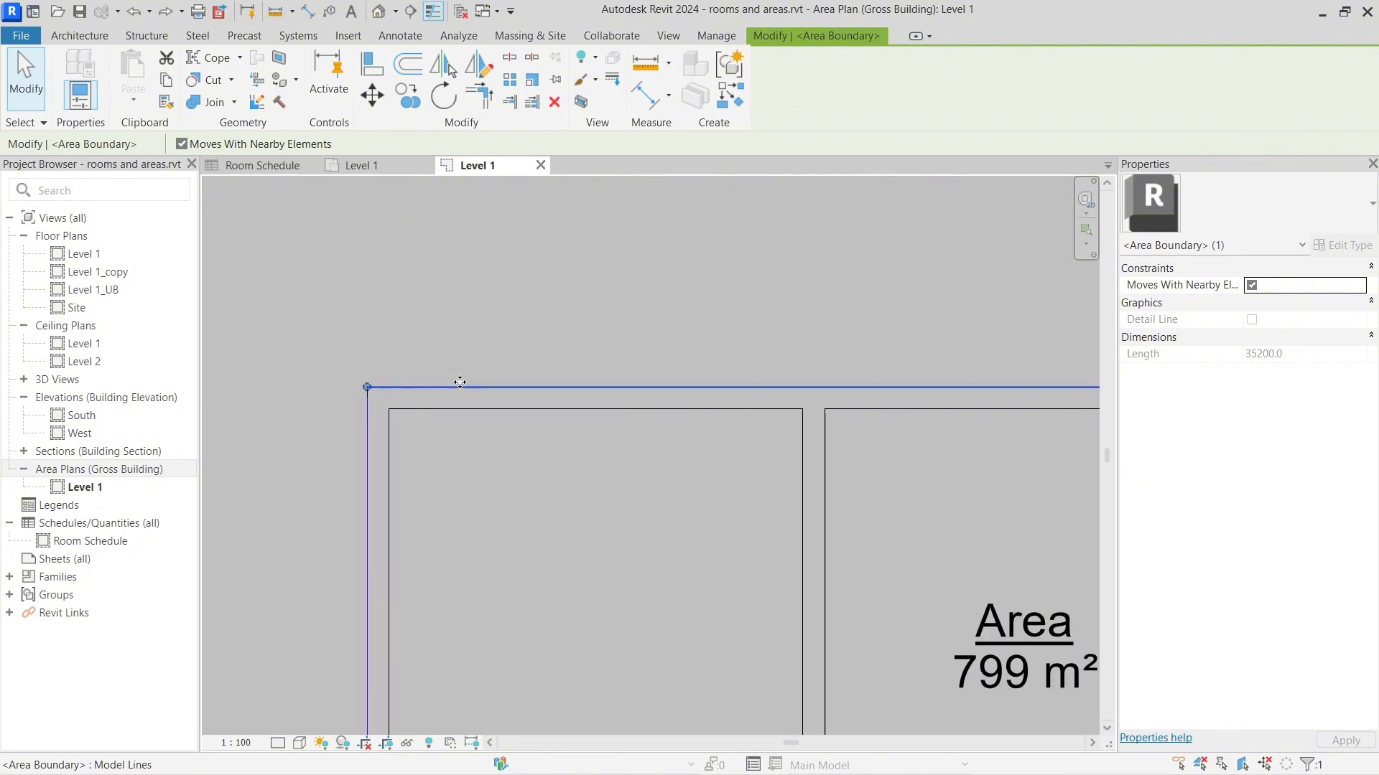
{"action": "scroll", "coordinate": [459, 382], "scroll_direction": "down", "scroll_amount": 3}
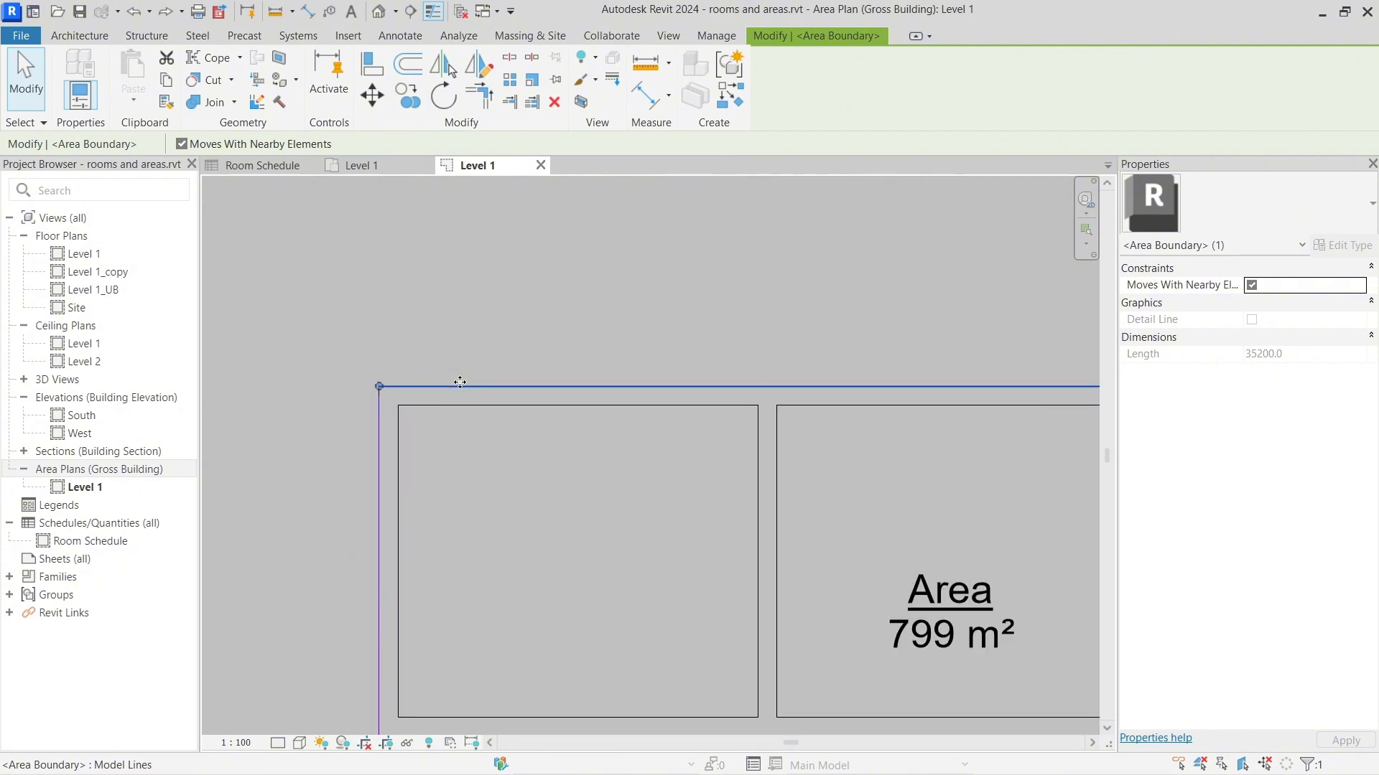
{"action": "left_click", "coordinate": [420, 439]}
{"action": "scroll", "coordinate": [397, 387], "scroll_direction": "up", "scroll_amount": 2}
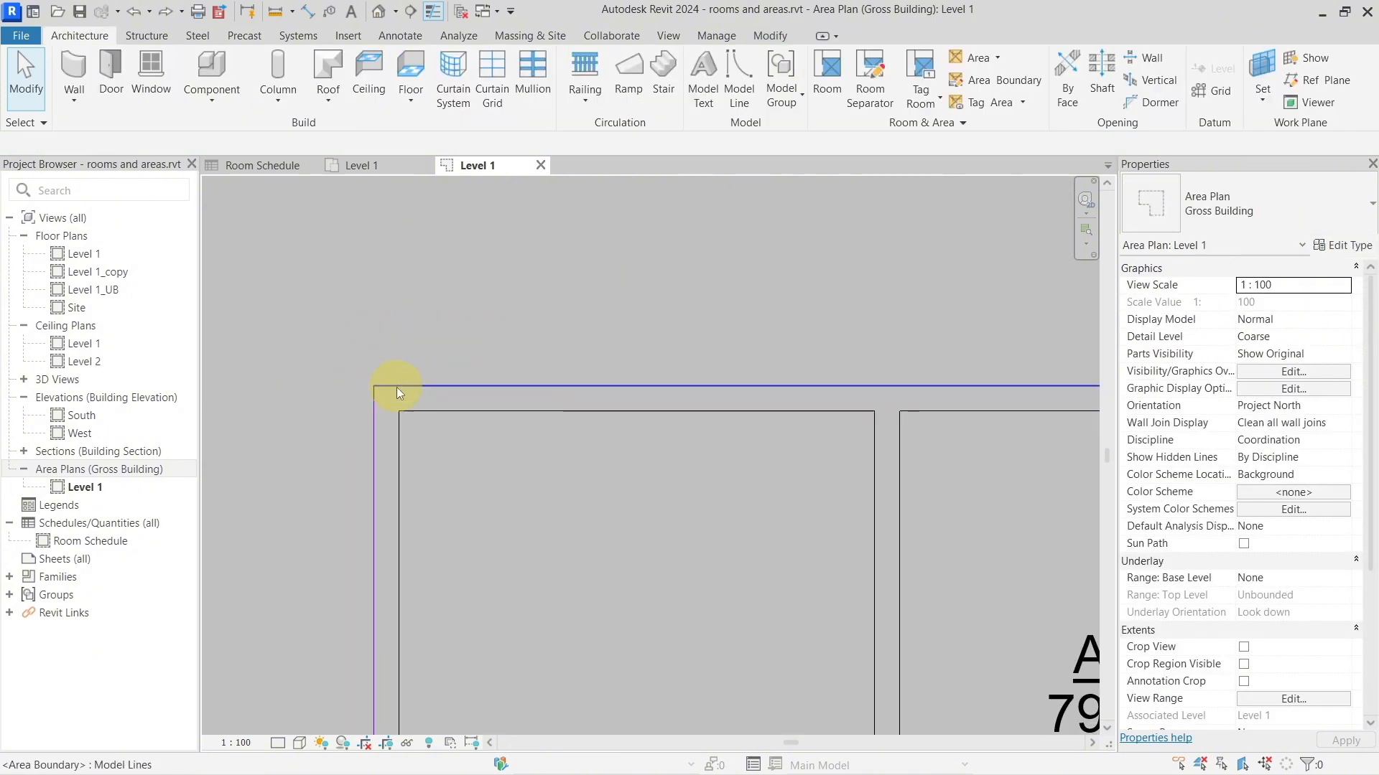
{"action": "scroll", "coordinate": [396, 386], "scroll_direction": "down", "scroll_amount": 4}
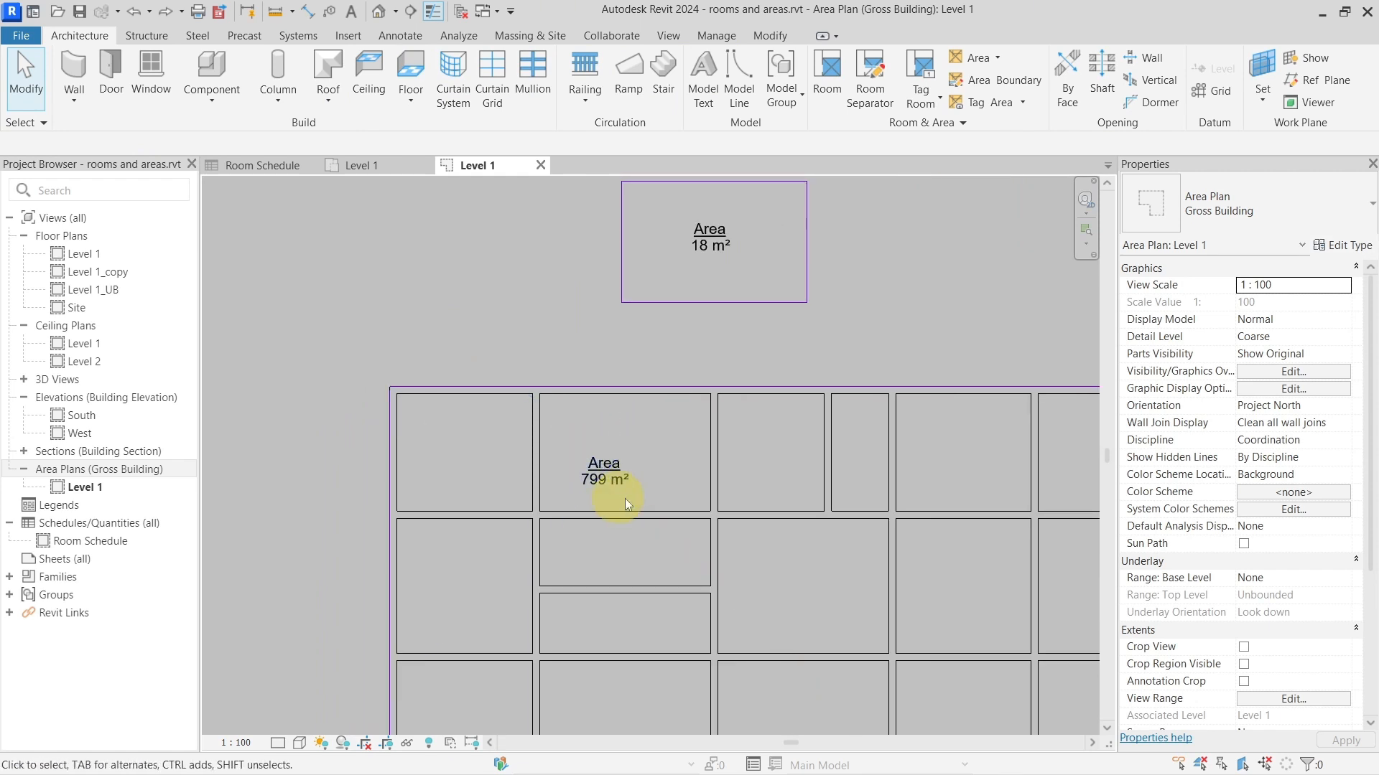
{"action": "scroll", "coordinate": [520, 399], "scroll_direction": "up", "scroll_amount": 3}
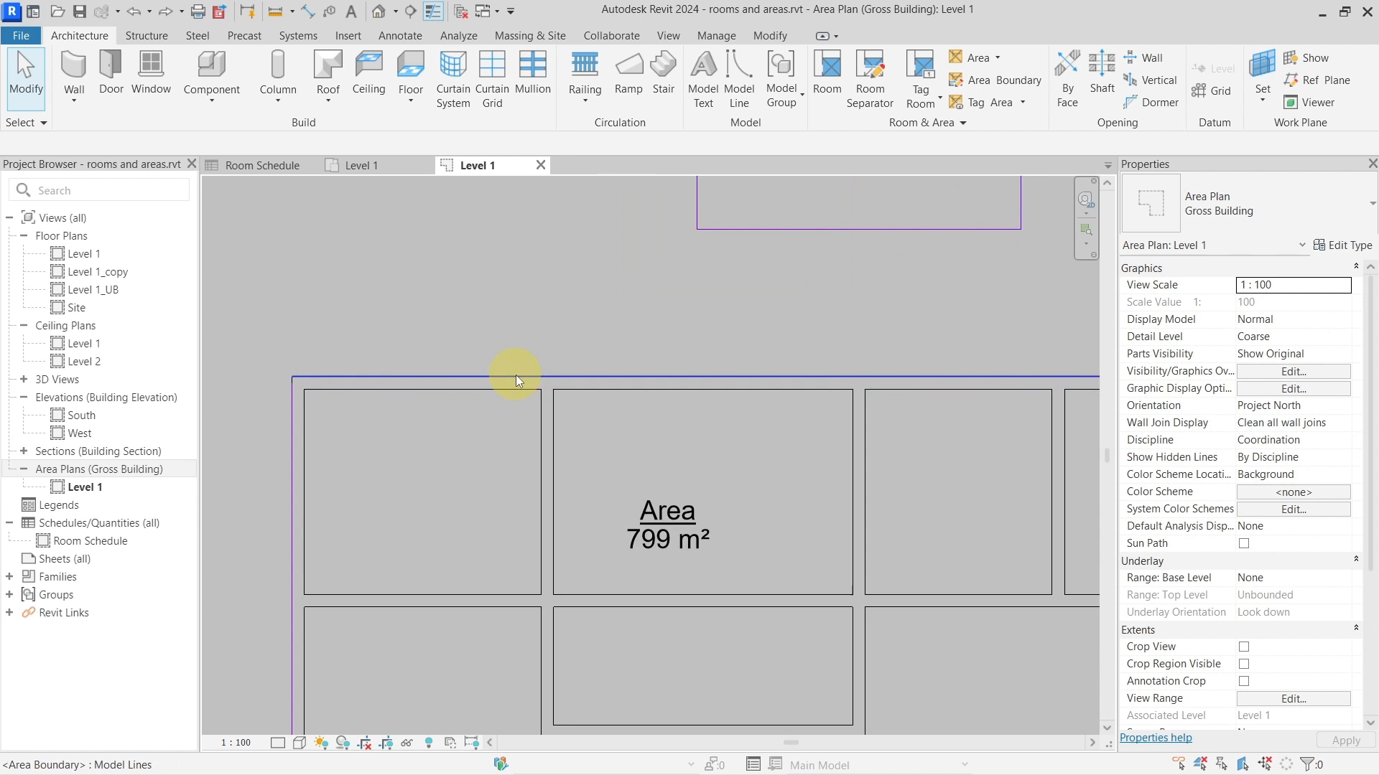
{"action": "scroll", "coordinate": [501, 473], "scroll_direction": "down", "scroll_amount": 3}
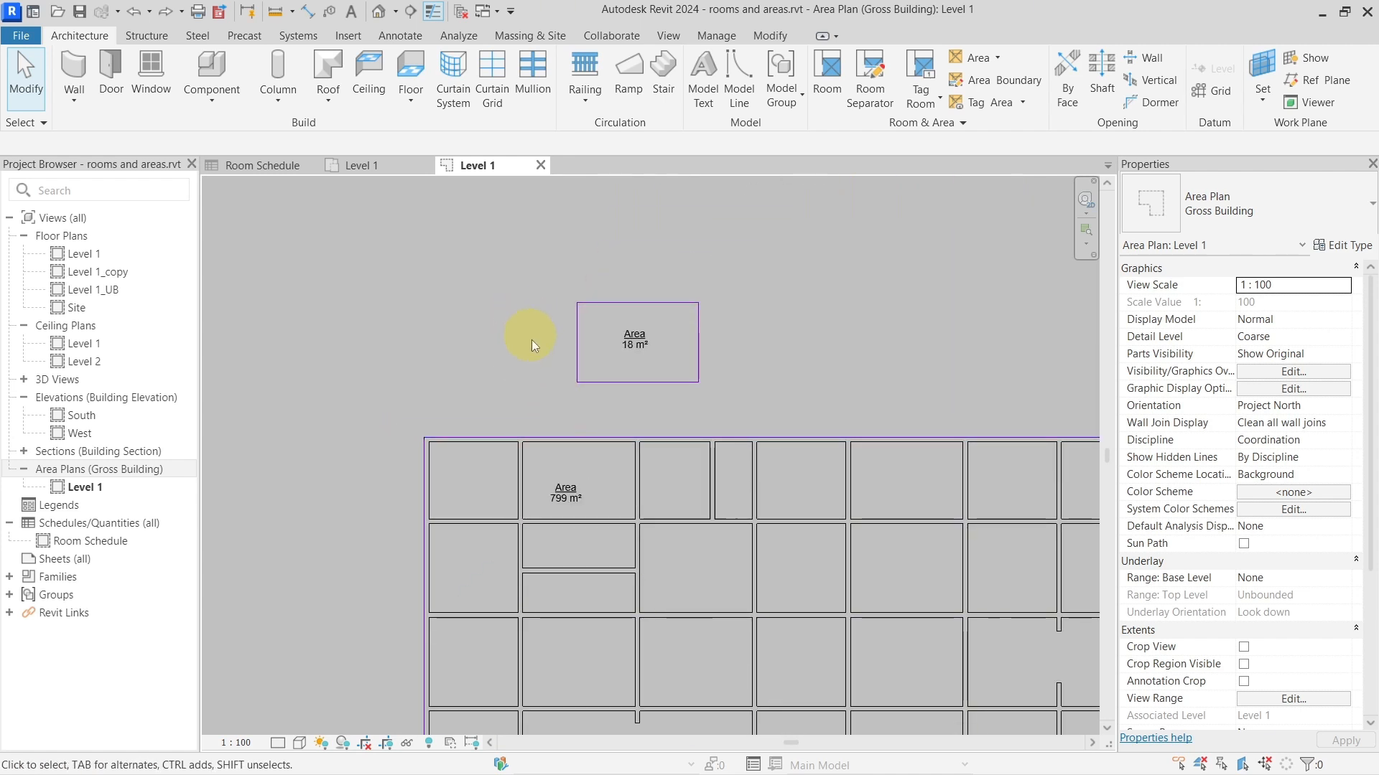
{"action": "scroll", "coordinate": [534, 360], "scroll_direction": "up", "scroll_amount": 2}
Step: Hide the <Area Boundary> line subcategory of Lines in the area plan's Visibility/Graphic Overrides and apply it
{"action": "key", "text": "v"}
{"action": "key", "text": "g"}
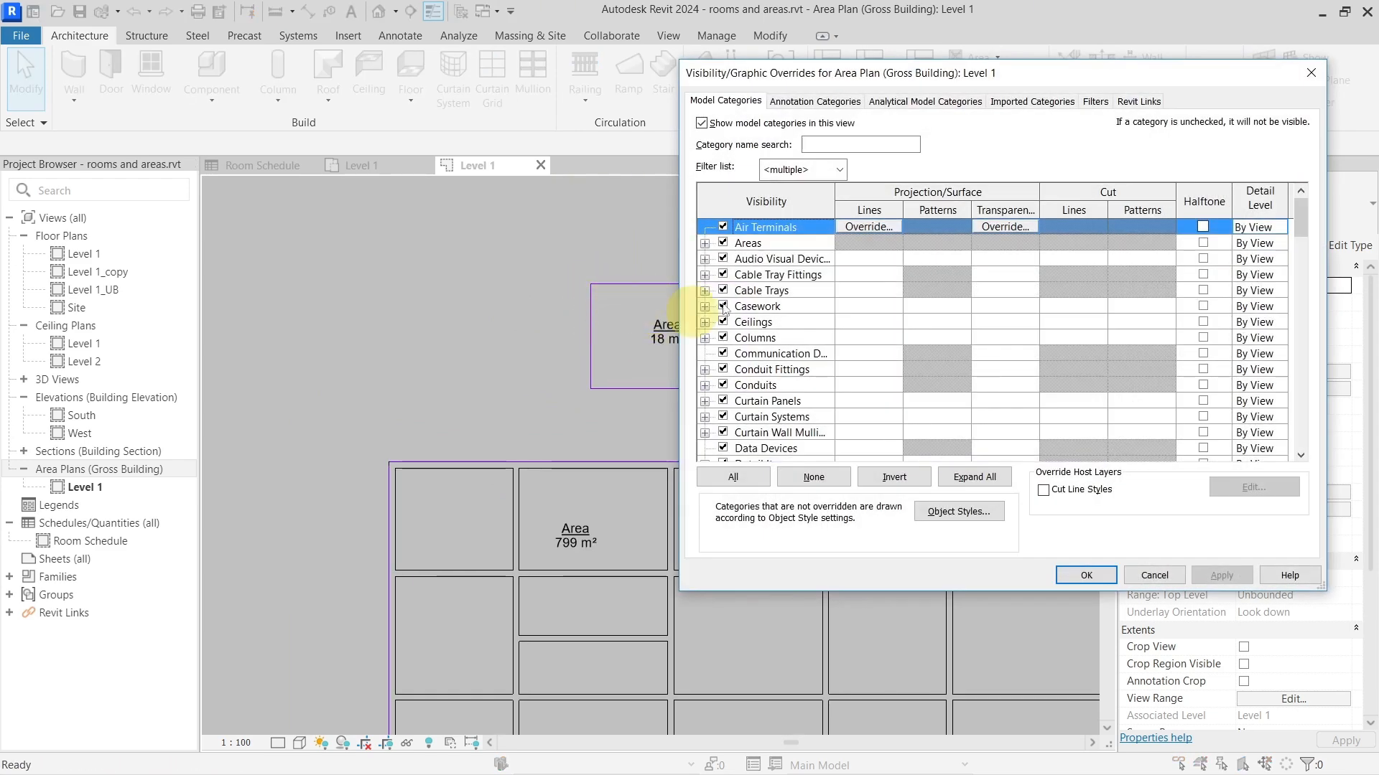
{"action": "scroll", "coordinate": [758, 302], "scroll_direction": "down", "scroll_amount": 2}
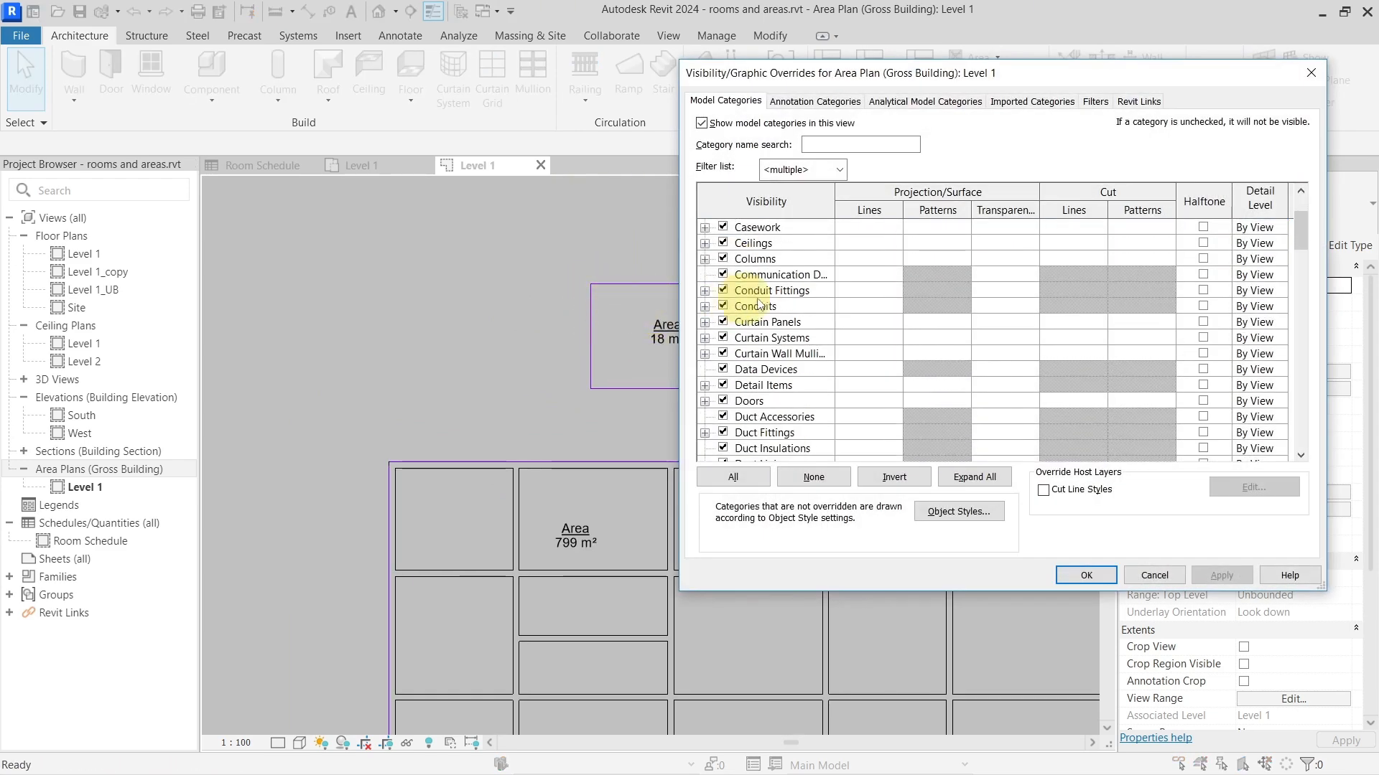
{"action": "left_click", "coordinate": [762, 337]}
{"action": "key", "text": "l"}
{"action": "scroll", "coordinate": [762, 338], "scroll_direction": "down", "scroll_amount": 1}
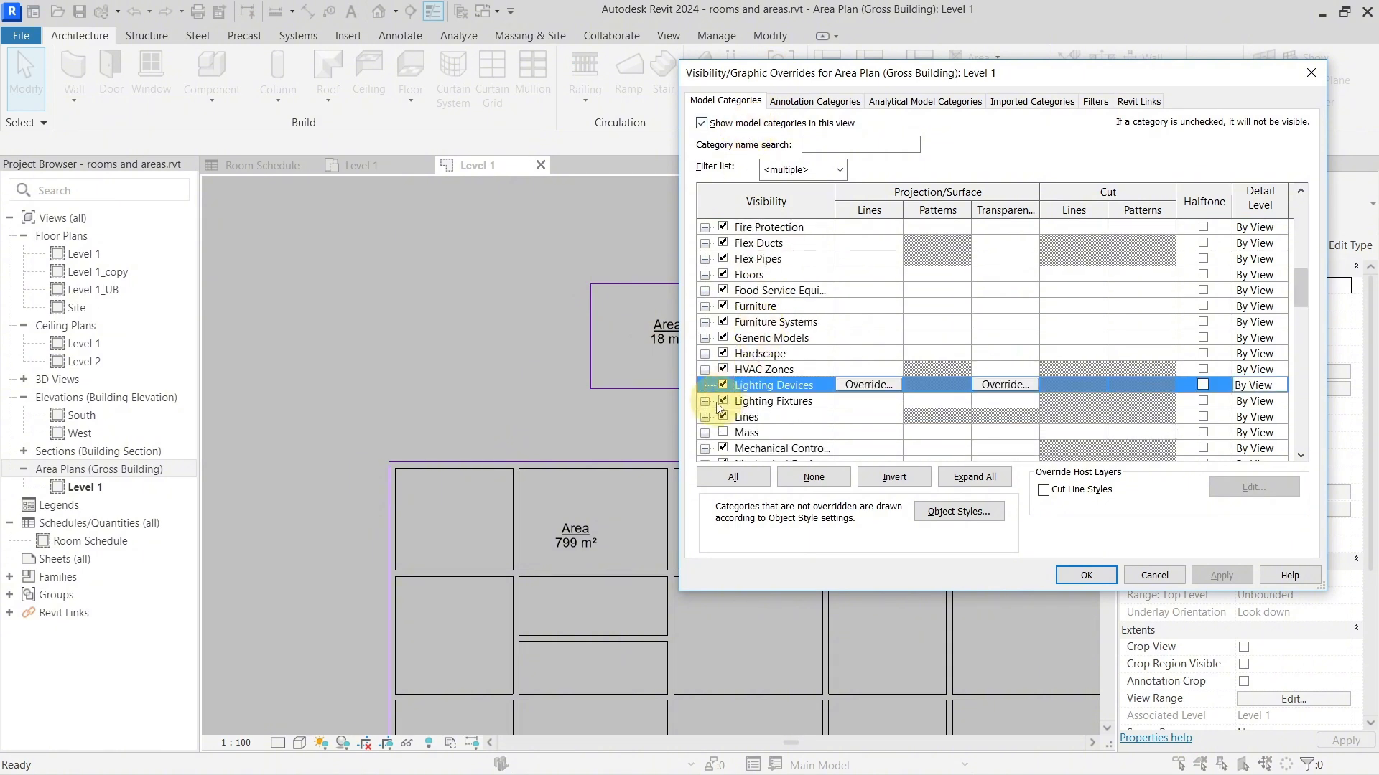
{"action": "left_click", "coordinate": [706, 417]}
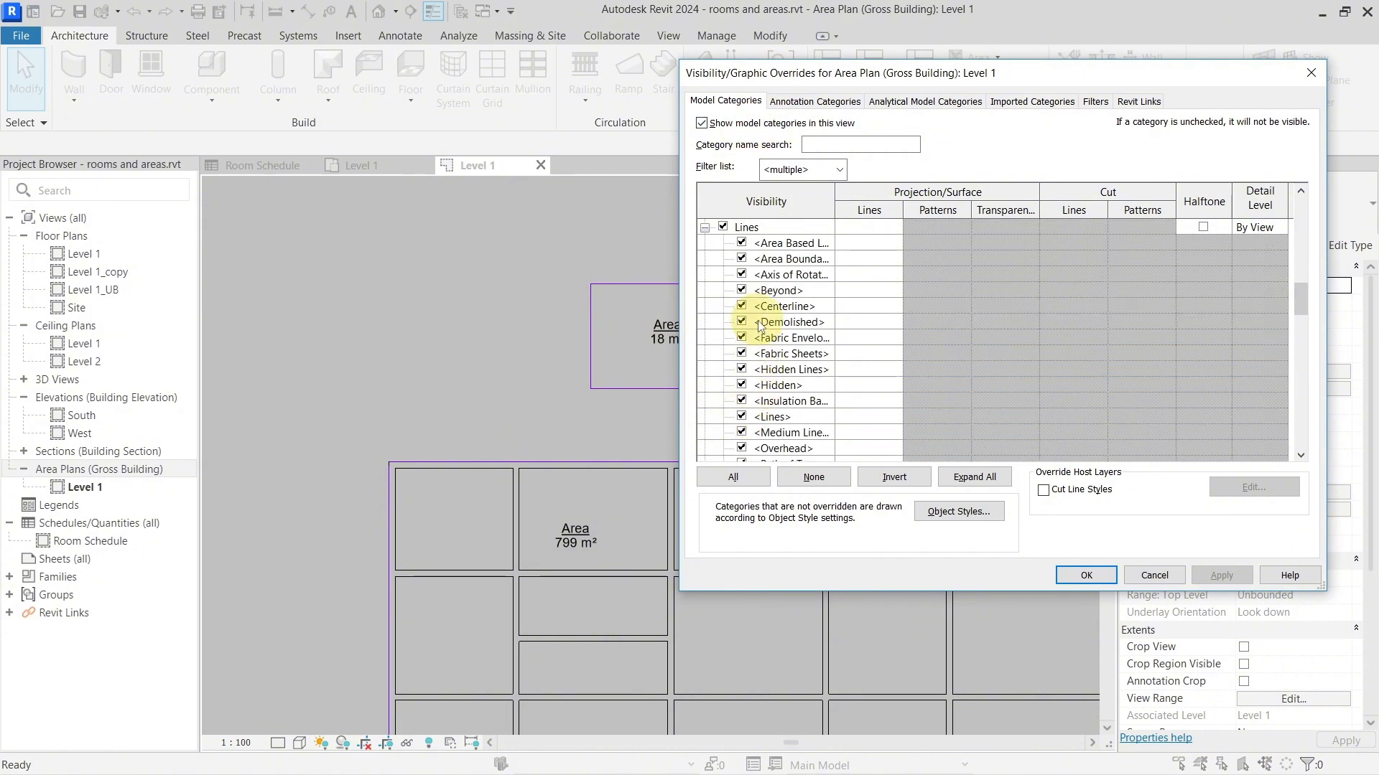
{"action": "scroll", "coordinate": [762, 327], "scroll_direction": "down", "scroll_amount": 1}
{"action": "scroll", "coordinate": [761, 327], "scroll_direction": "down", "scroll_amount": 1}
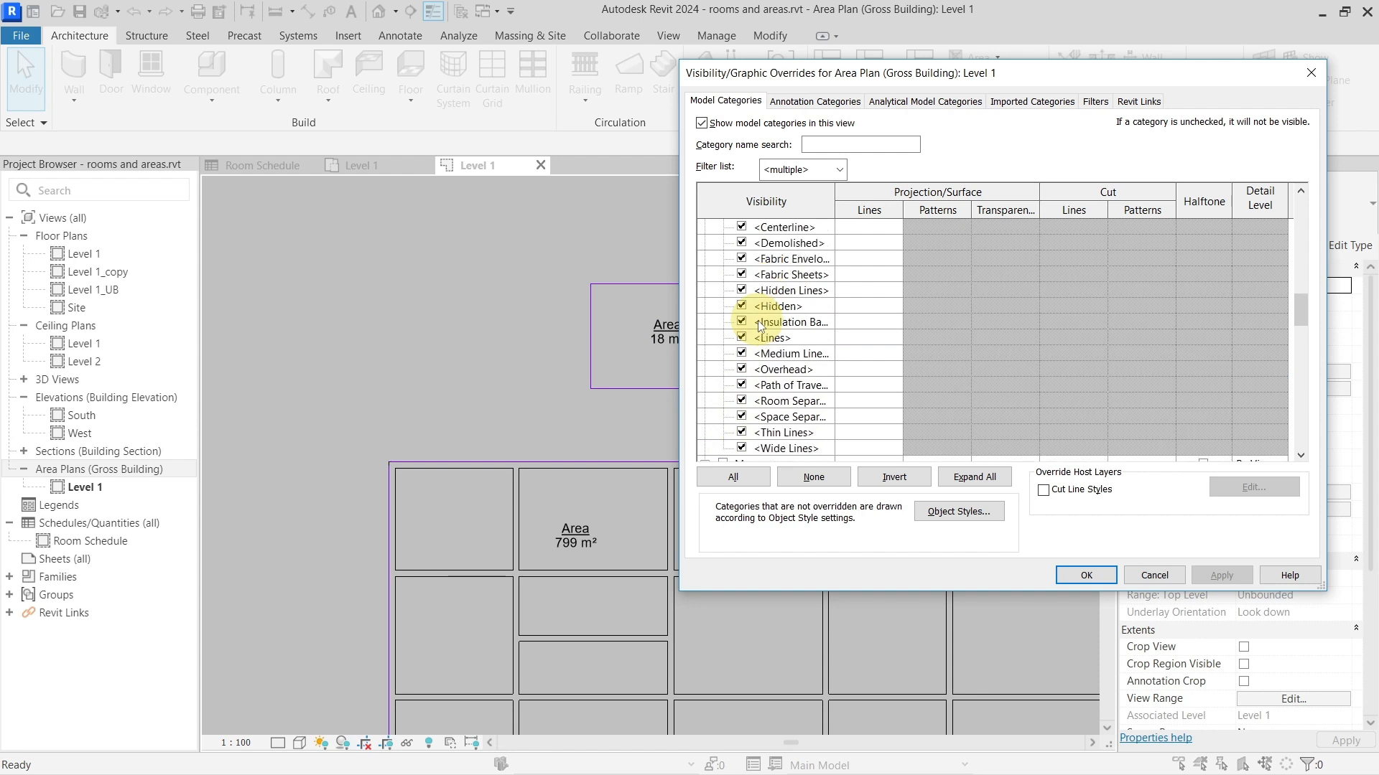
{"action": "scroll", "coordinate": [767, 408], "scroll_direction": "up", "scroll_amount": 2}
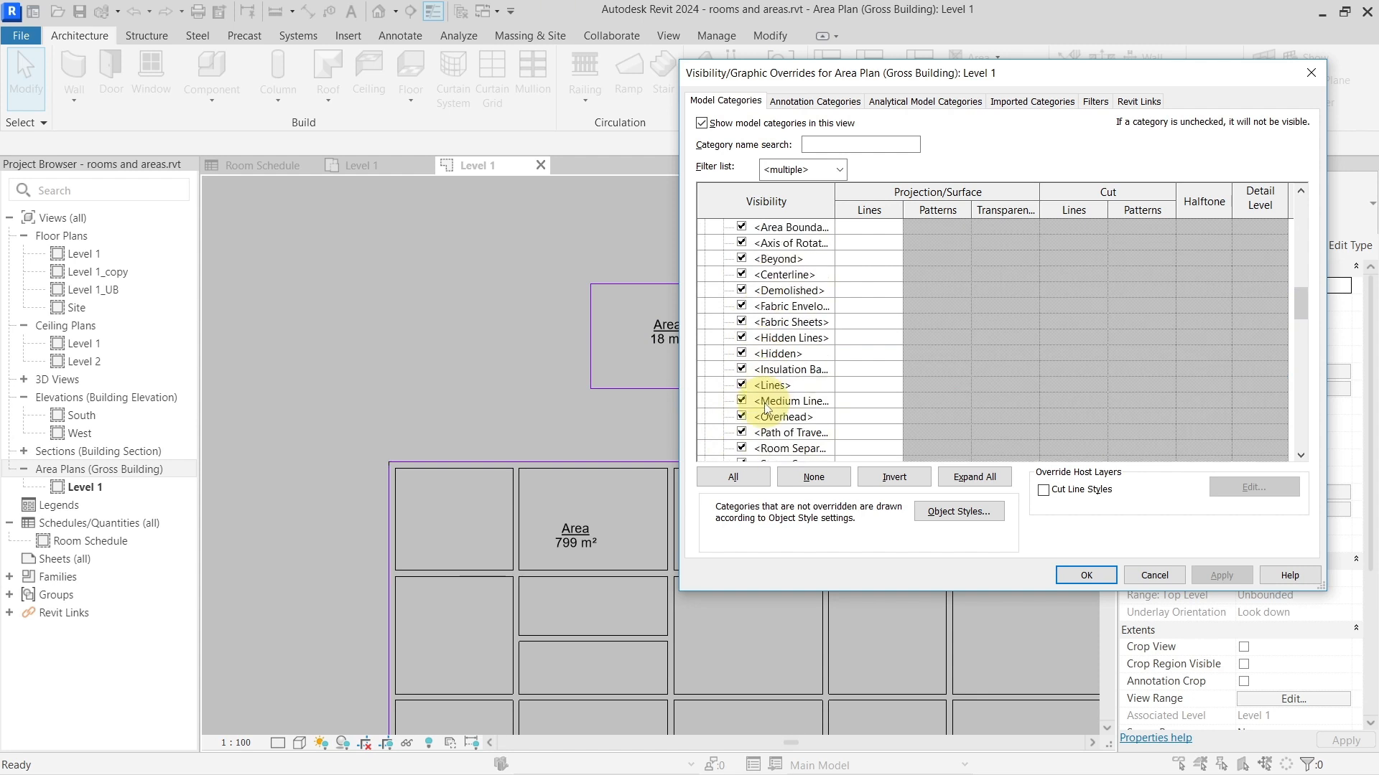
{"action": "left_click", "coordinate": [800, 266]}
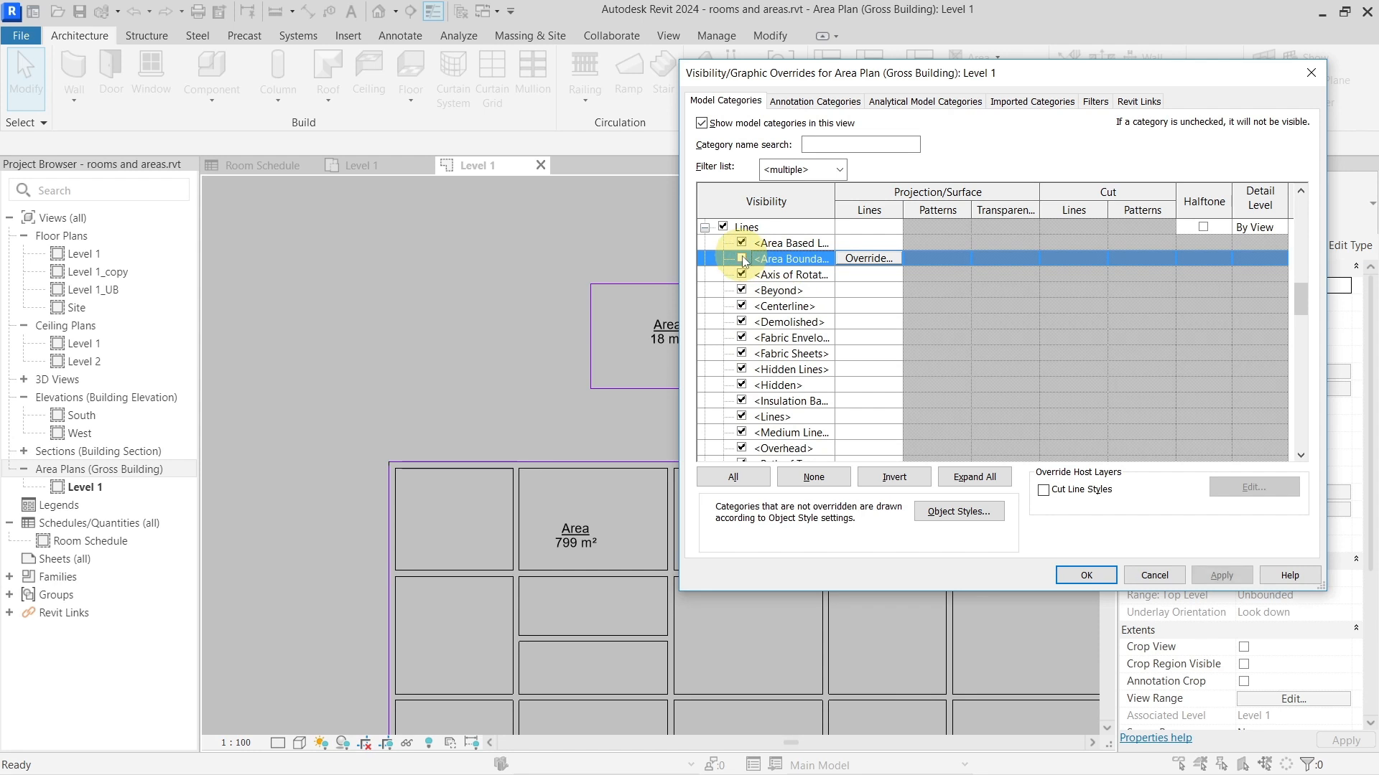
{"action": "left_click", "coordinate": [741, 258]}
{"action": "left_click", "coordinate": [1220, 575]}
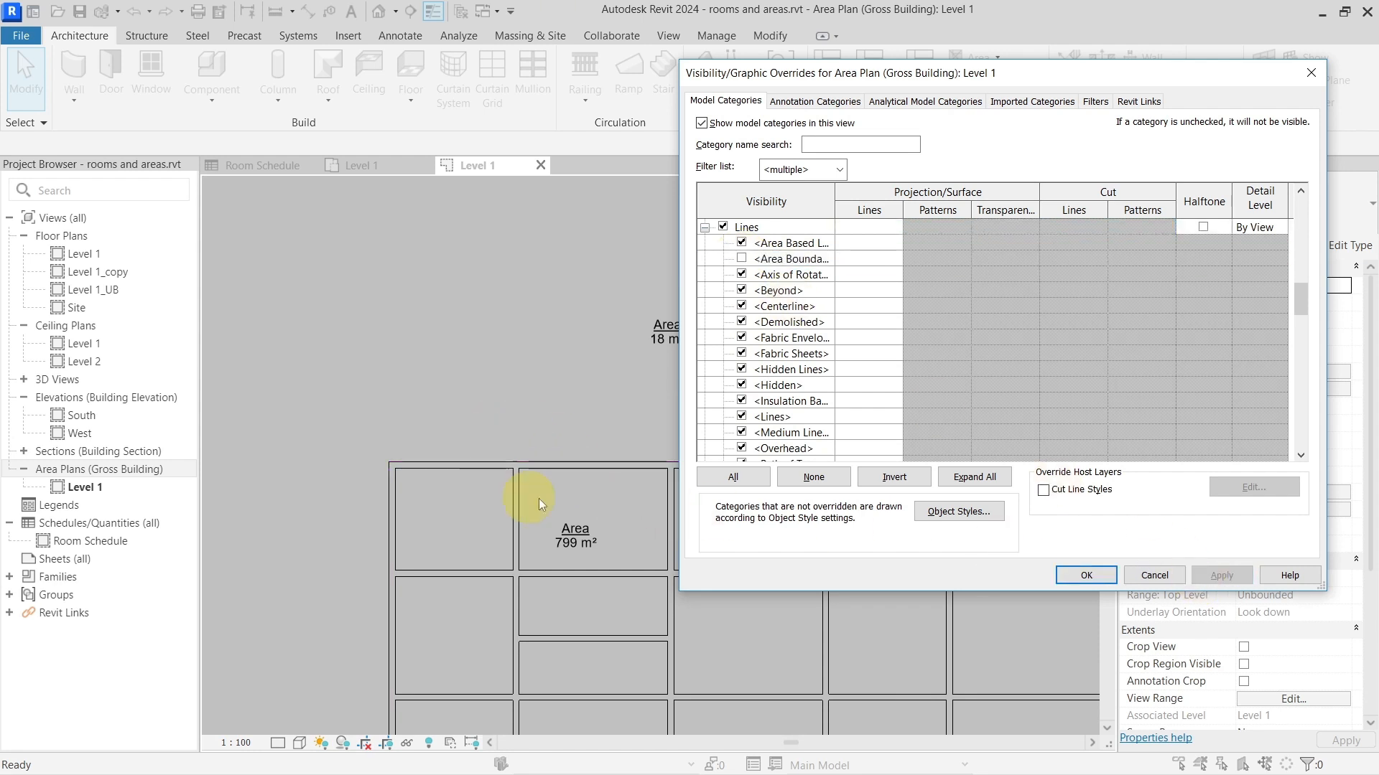
Step: Restore the visibility of the <Area Boundary> lines and review their Line Graphics overrides, leaving pattern, color and weight at <No Override>
{"action": "left_click", "coordinate": [741, 258]}
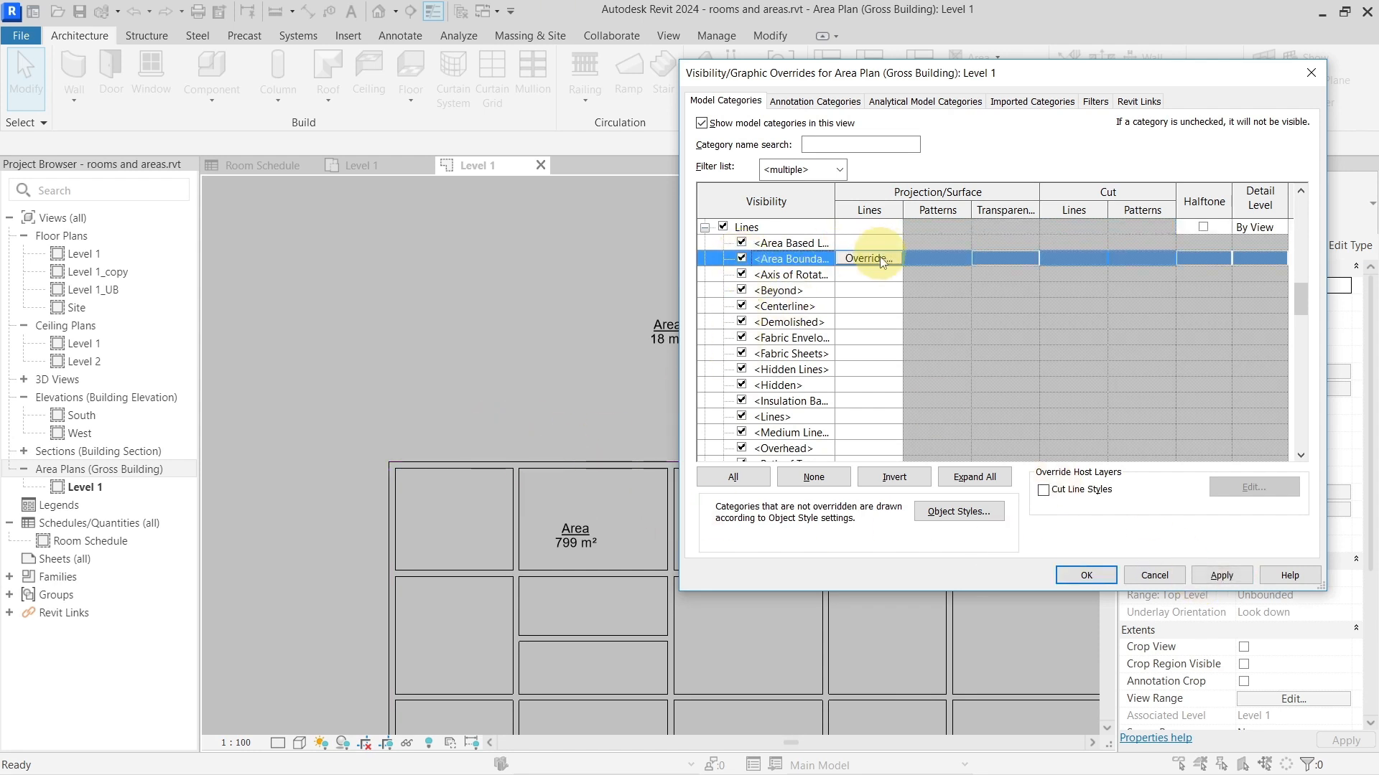
{"action": "left_click", "coordinate": [880, 258]}
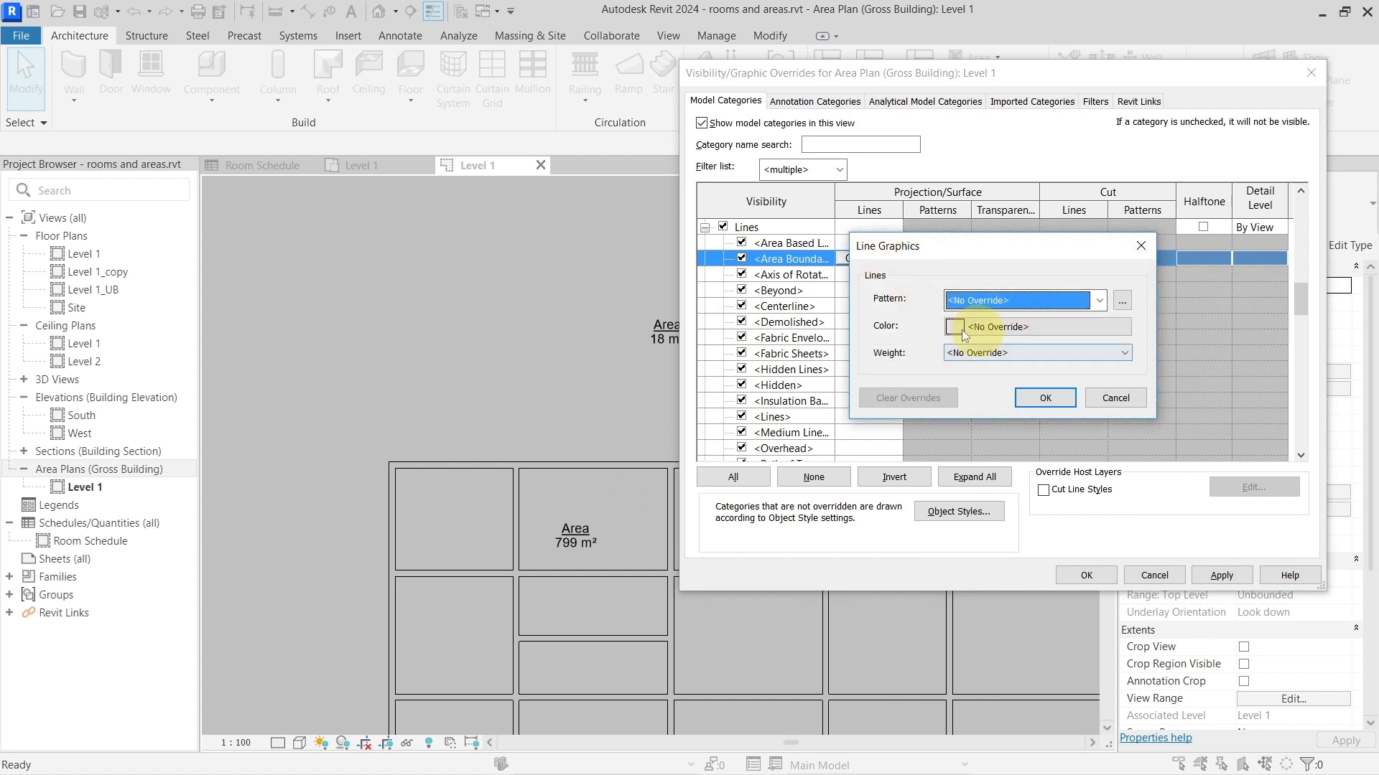
{"action": "left_click", "coordinate": [1031, 399]}
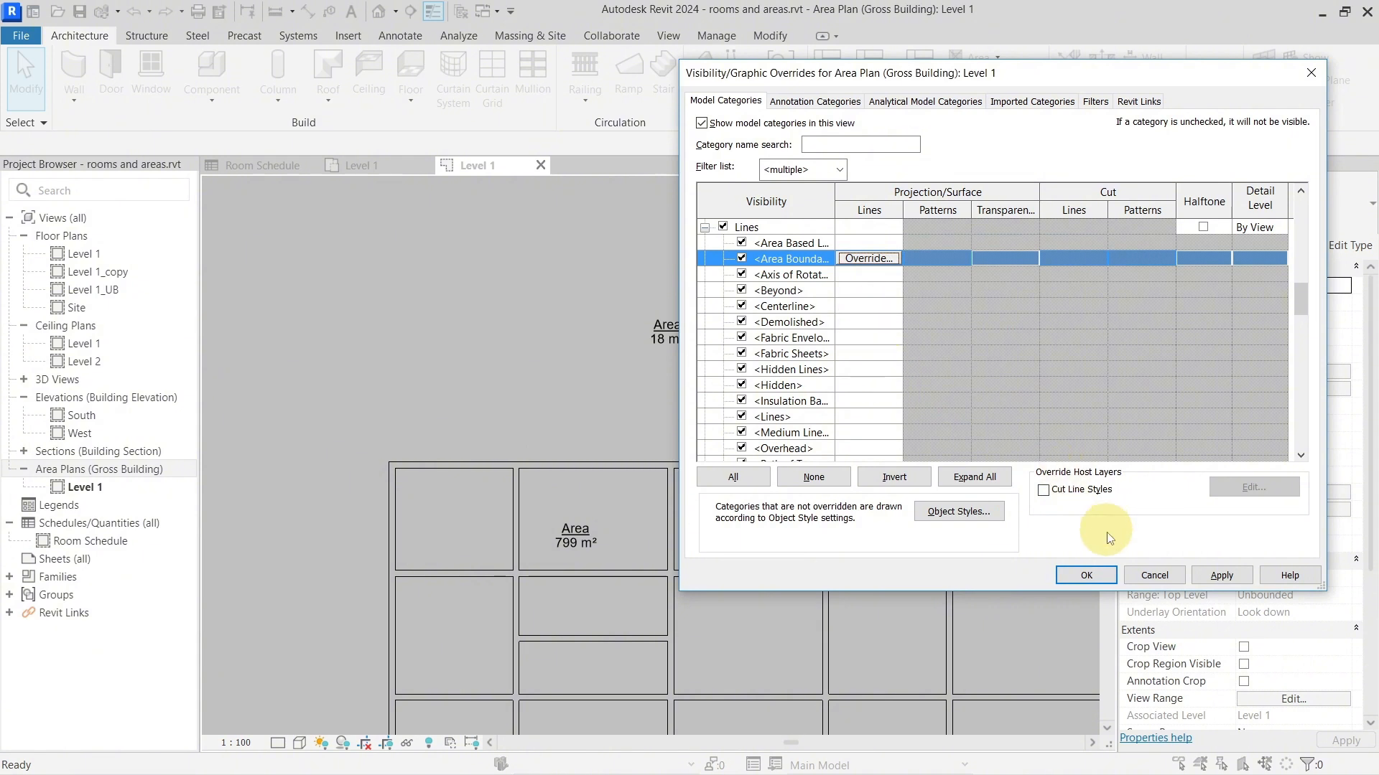
{"action": "left_click", "coordinate": [1086, 575]}
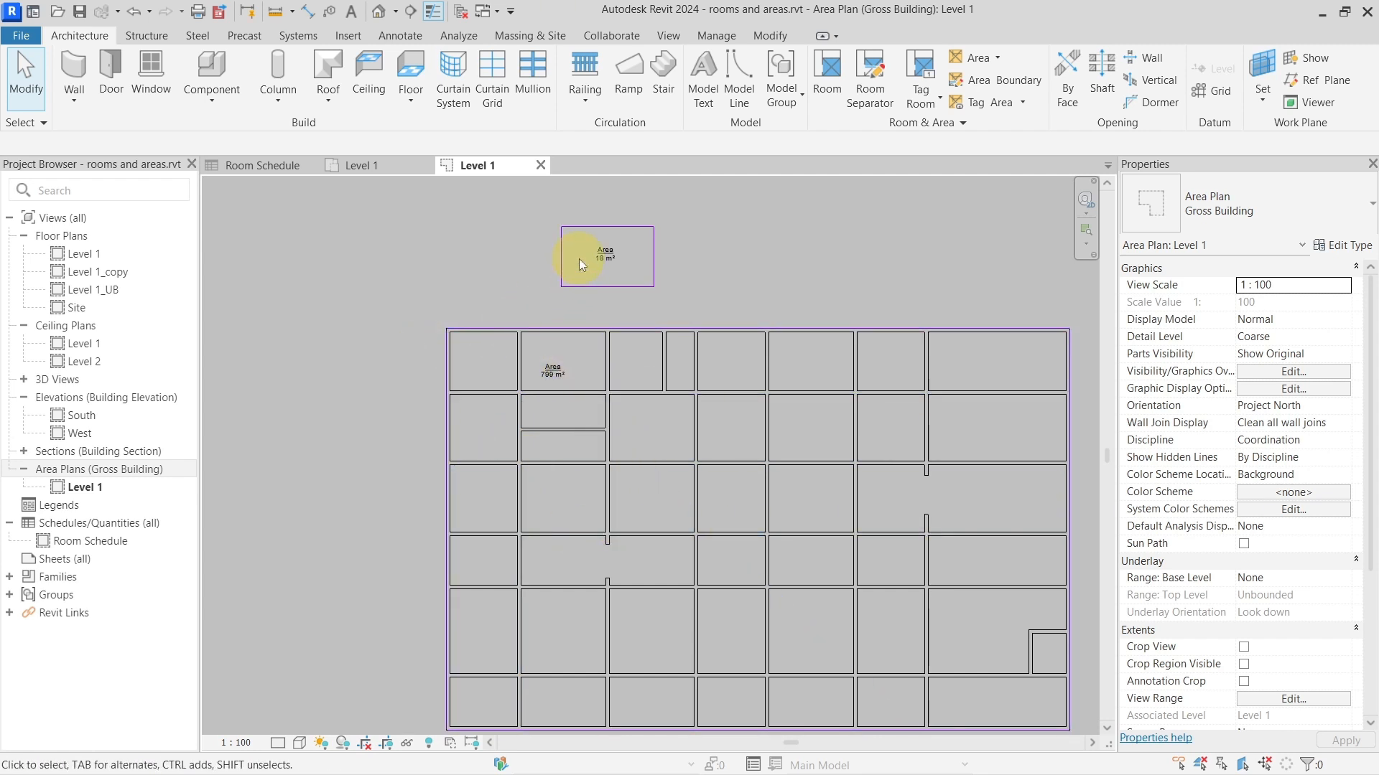
Step: Draw an area boundary from the upper boundary line about 12900 mm down the interior wall, then about 9700 mm across past the left boundary
{"action": "left_click", "coordinate": [655, 261]}
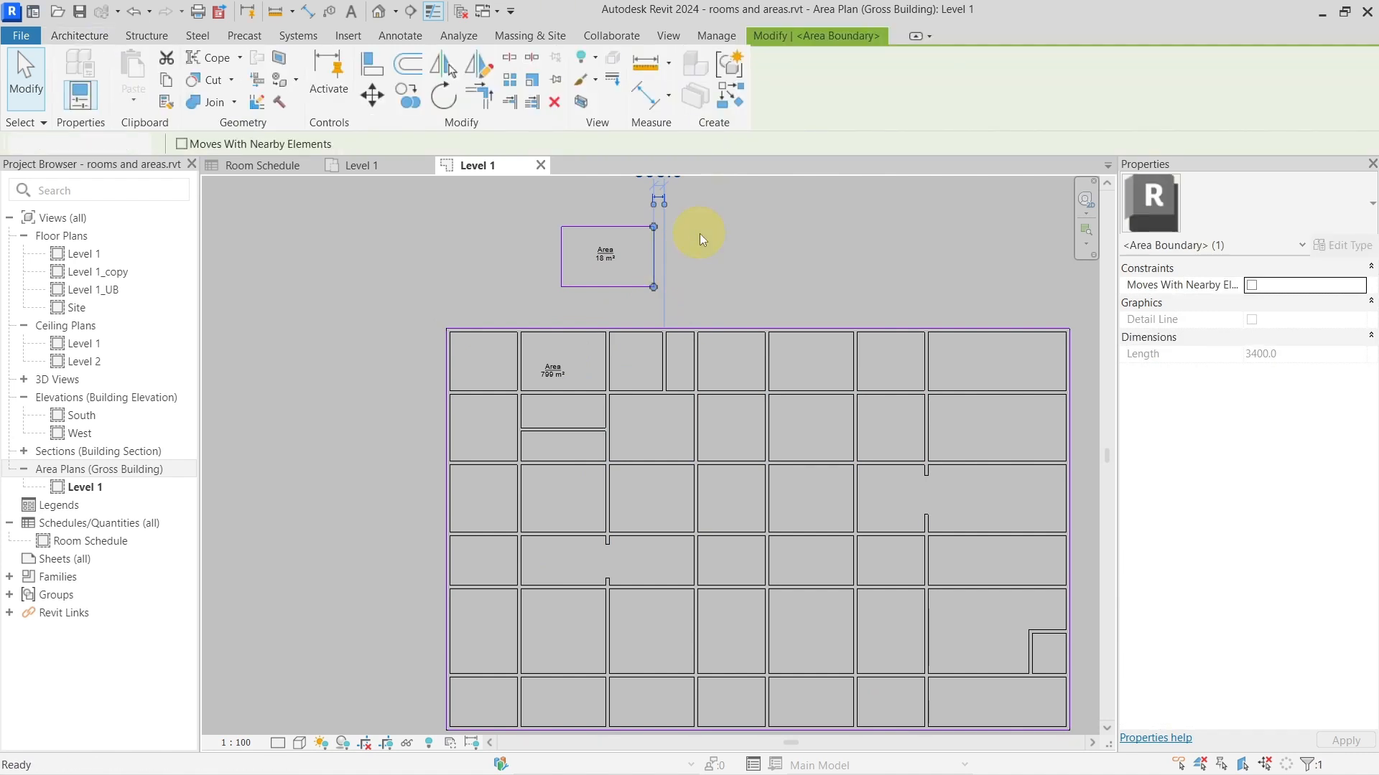
{"action": "key", "text": "c"}
{"action": "key", "text": "s"}
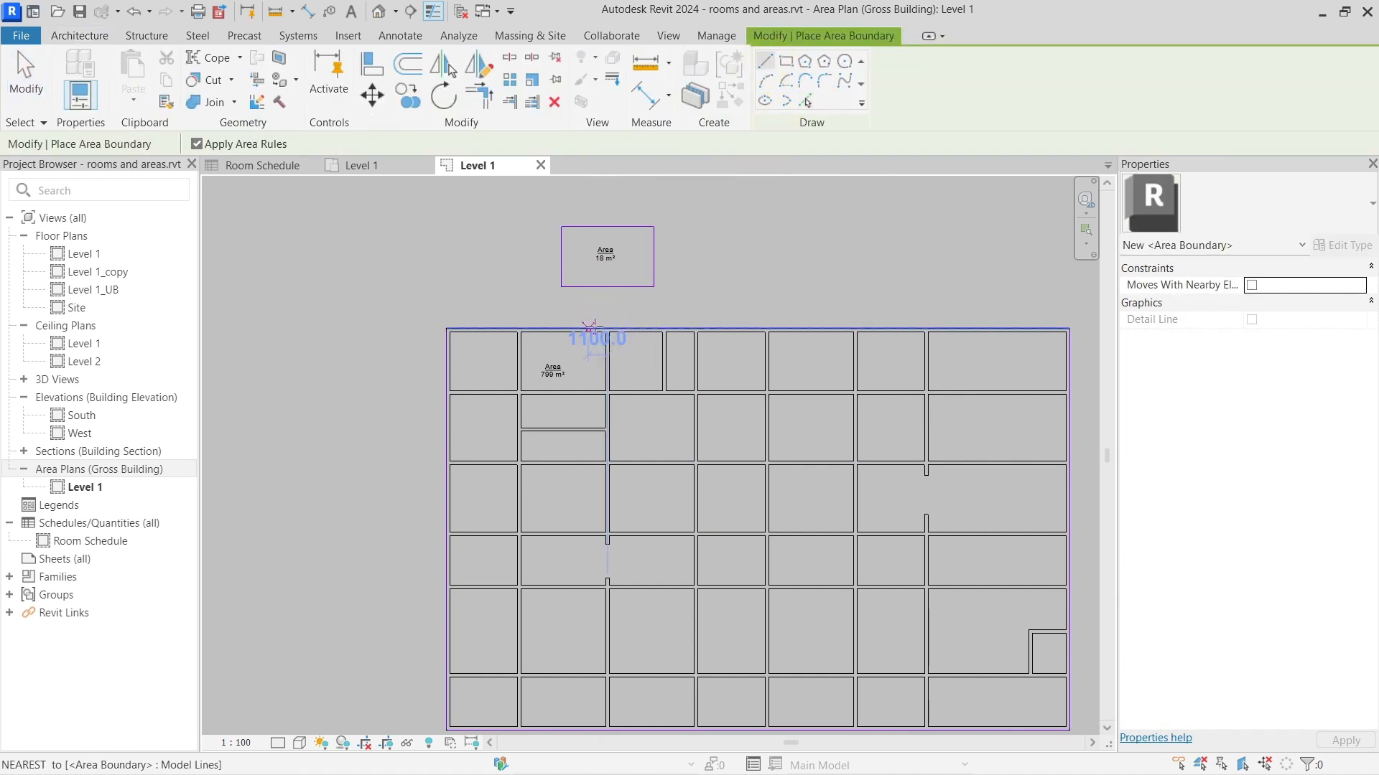
{"action": "left_click", "coordinate": [608, 329]}
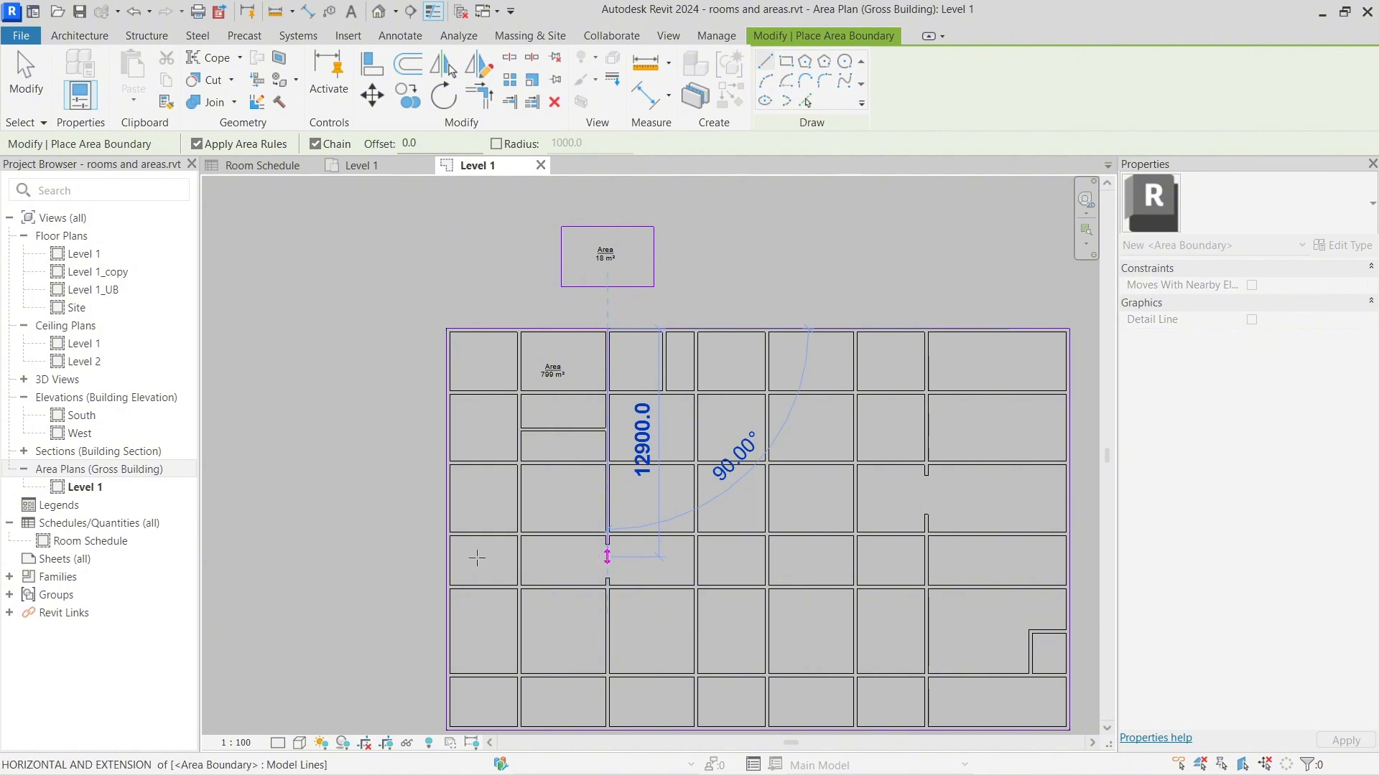
{"action": "left_click", "coordinate": [424, 558]}
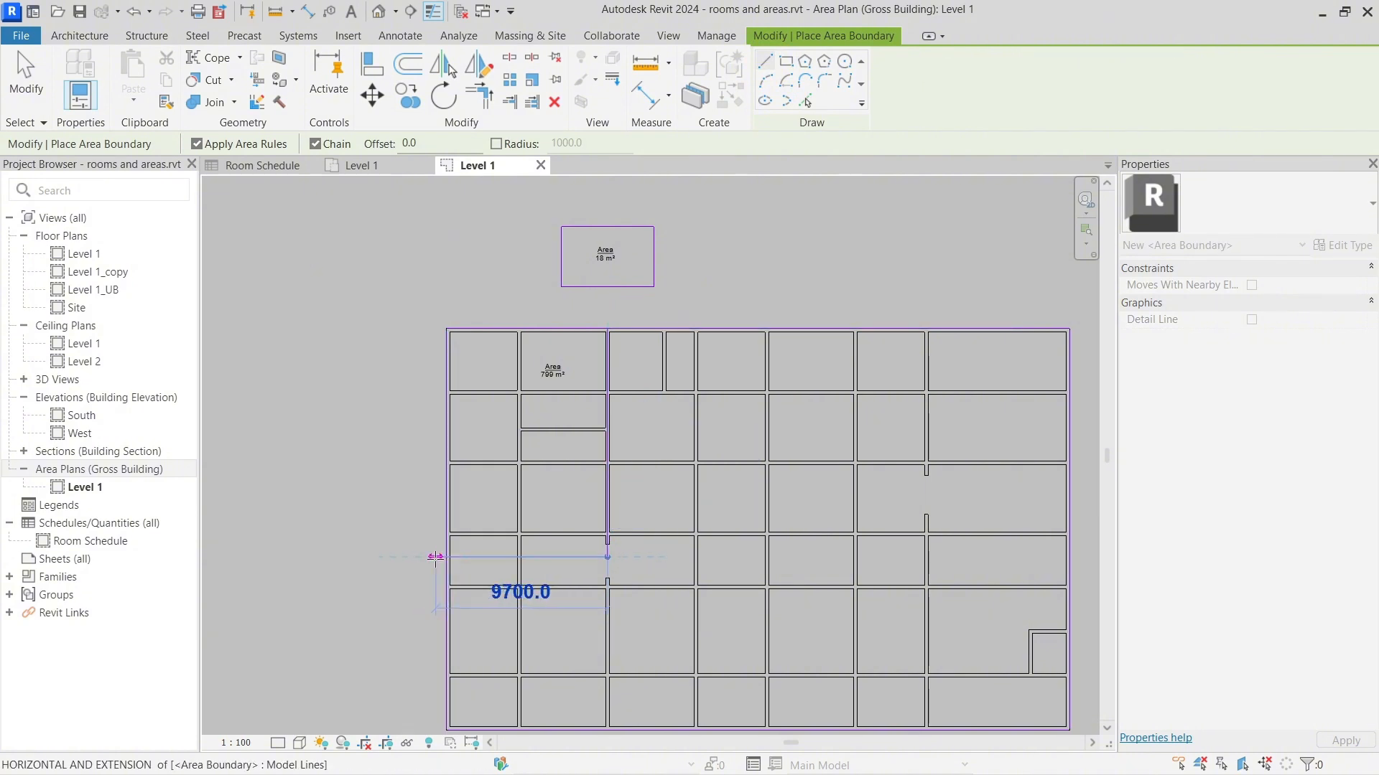
{"action": "left_click", "coordinate": [435, 556]}
{"action": "key", "text": "Escape"}
{"action": "key", "text": "Escape"}
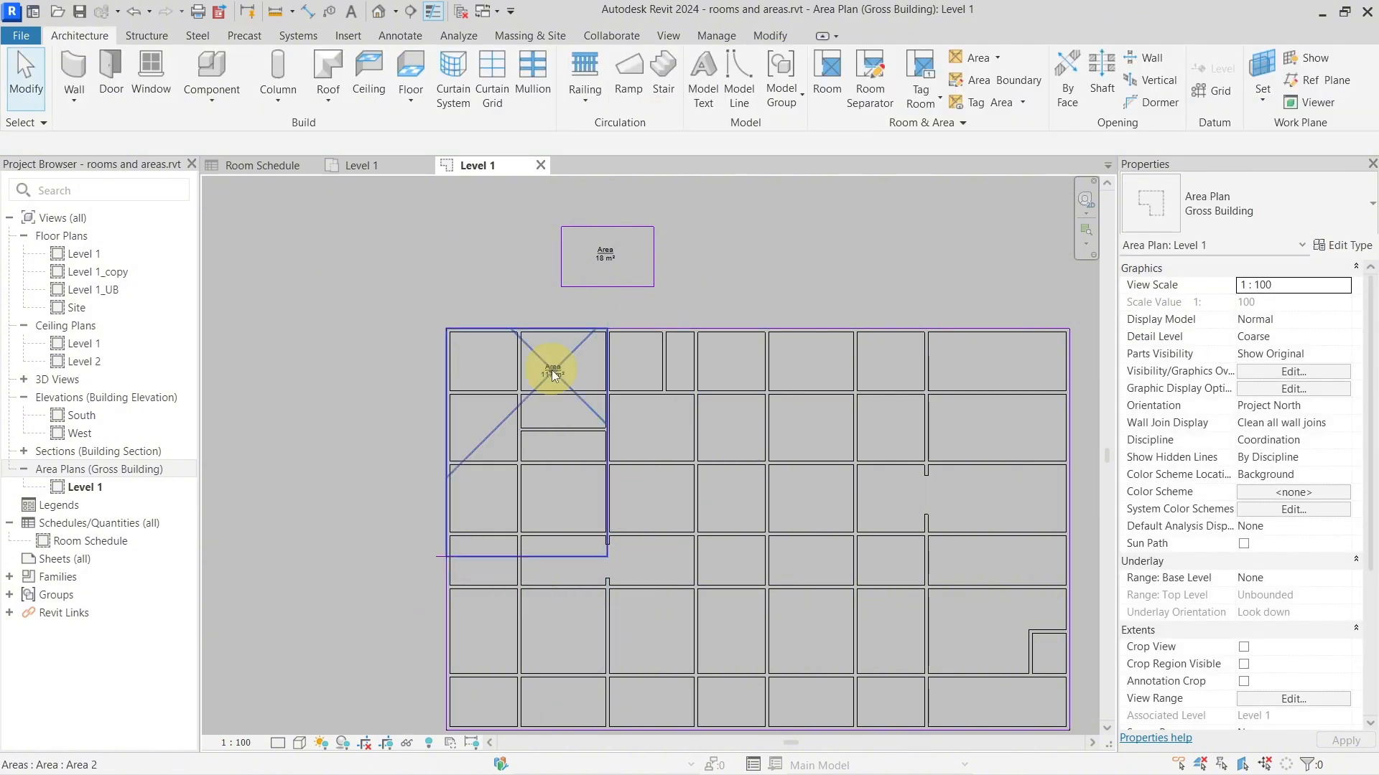
Step: Check the properties of the area enclosed by the new lines and delete the two added area boundary lines
{"action": "left_click", "coordinate": [551, 369]}
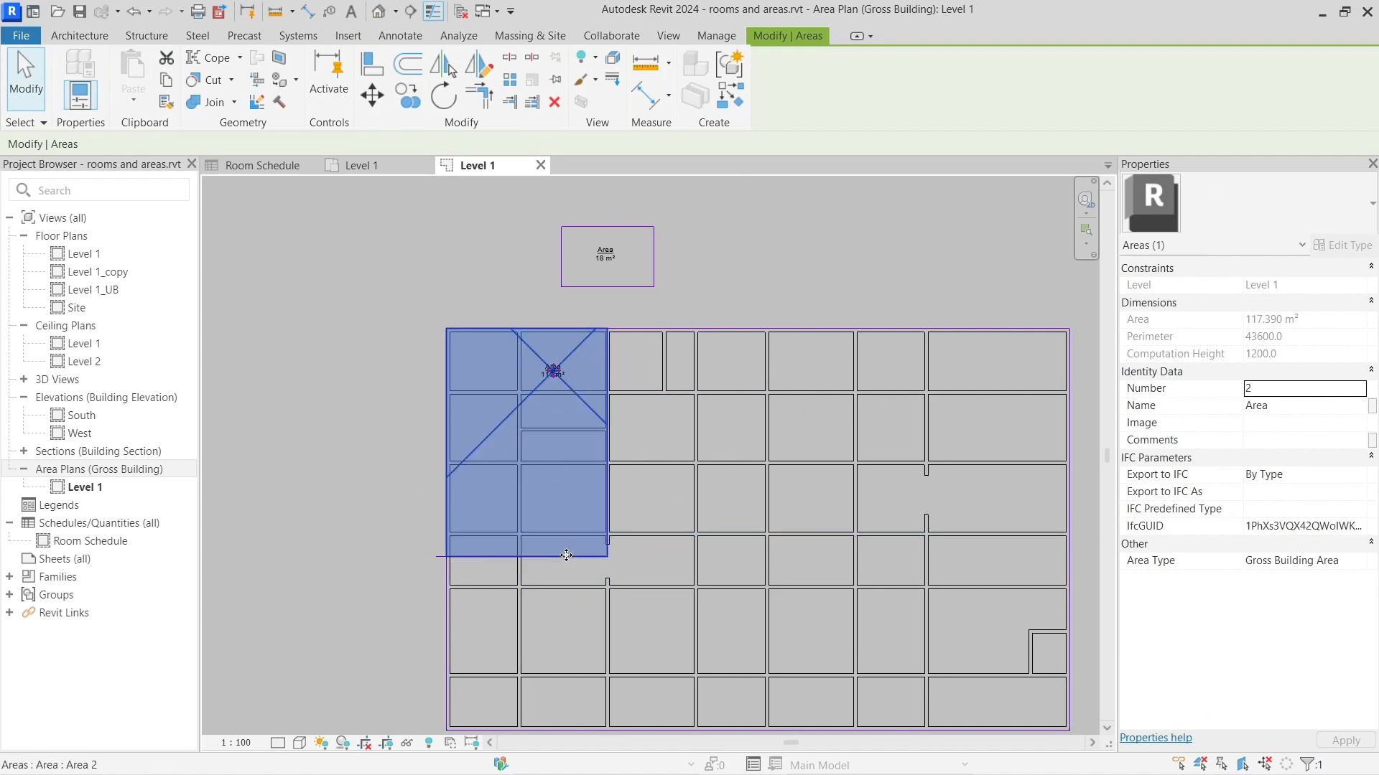
{"action": "key", "text": "Escape"}
{"action": "scroll", "coordinate": [599, 559], "scroll_direction": "up", "scroll_amount": 3}
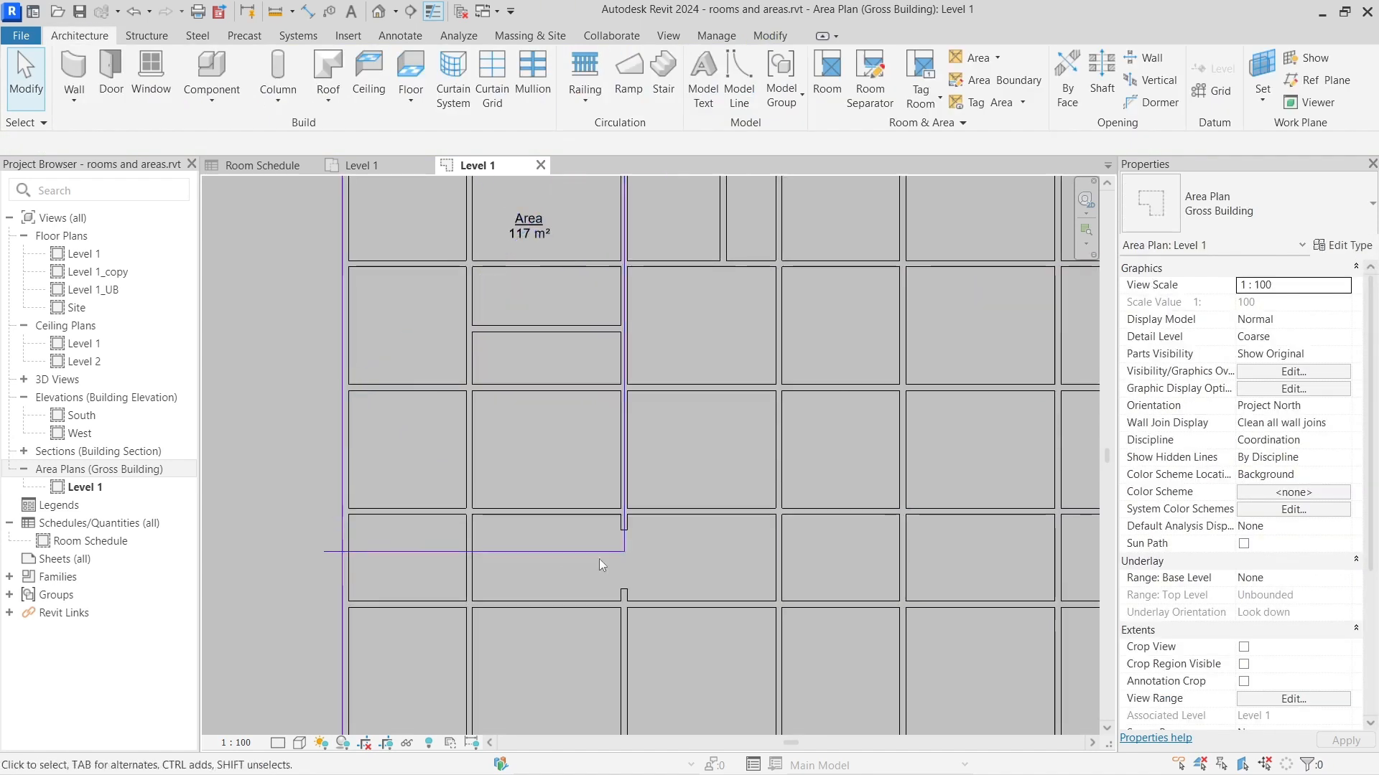
{"action": "left_click", "coordinate": [600, 558]}
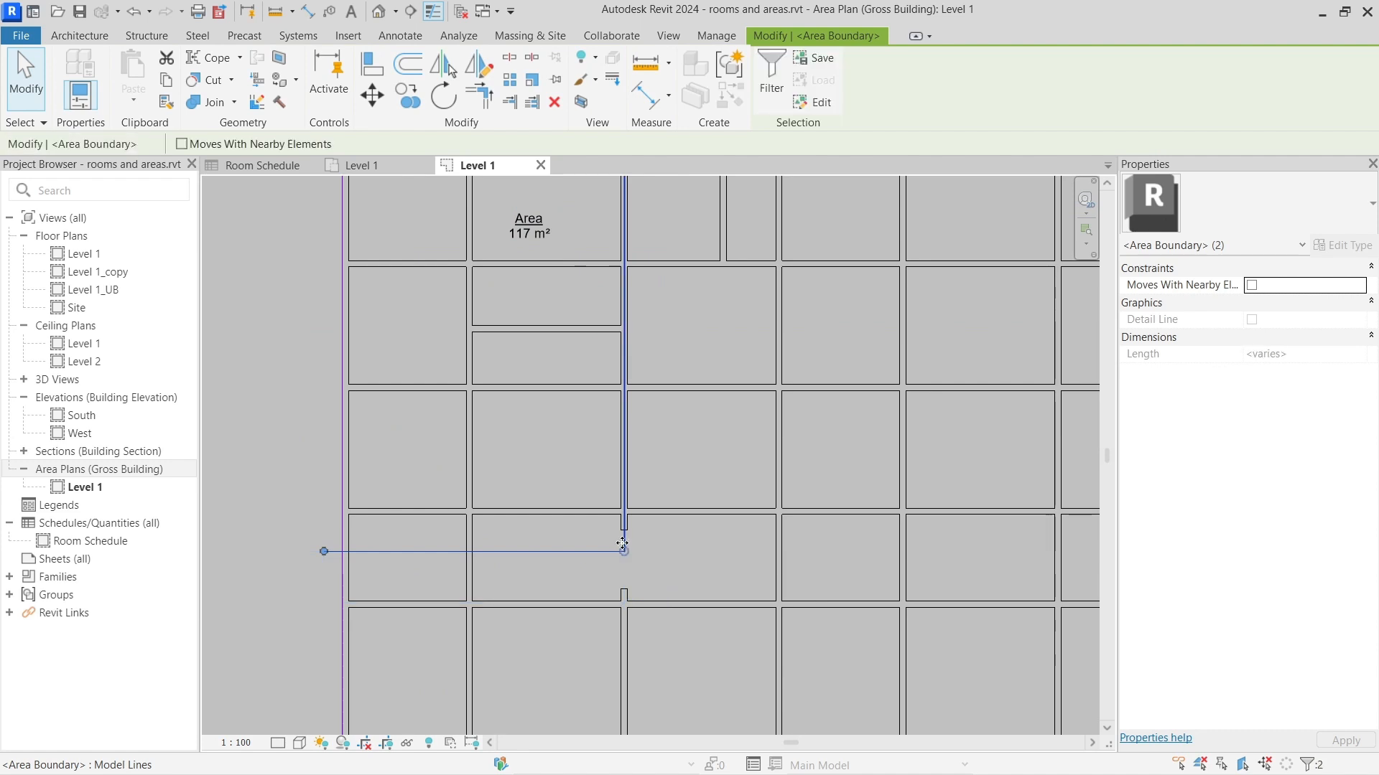
{"action": "key", "text": "Delete"}
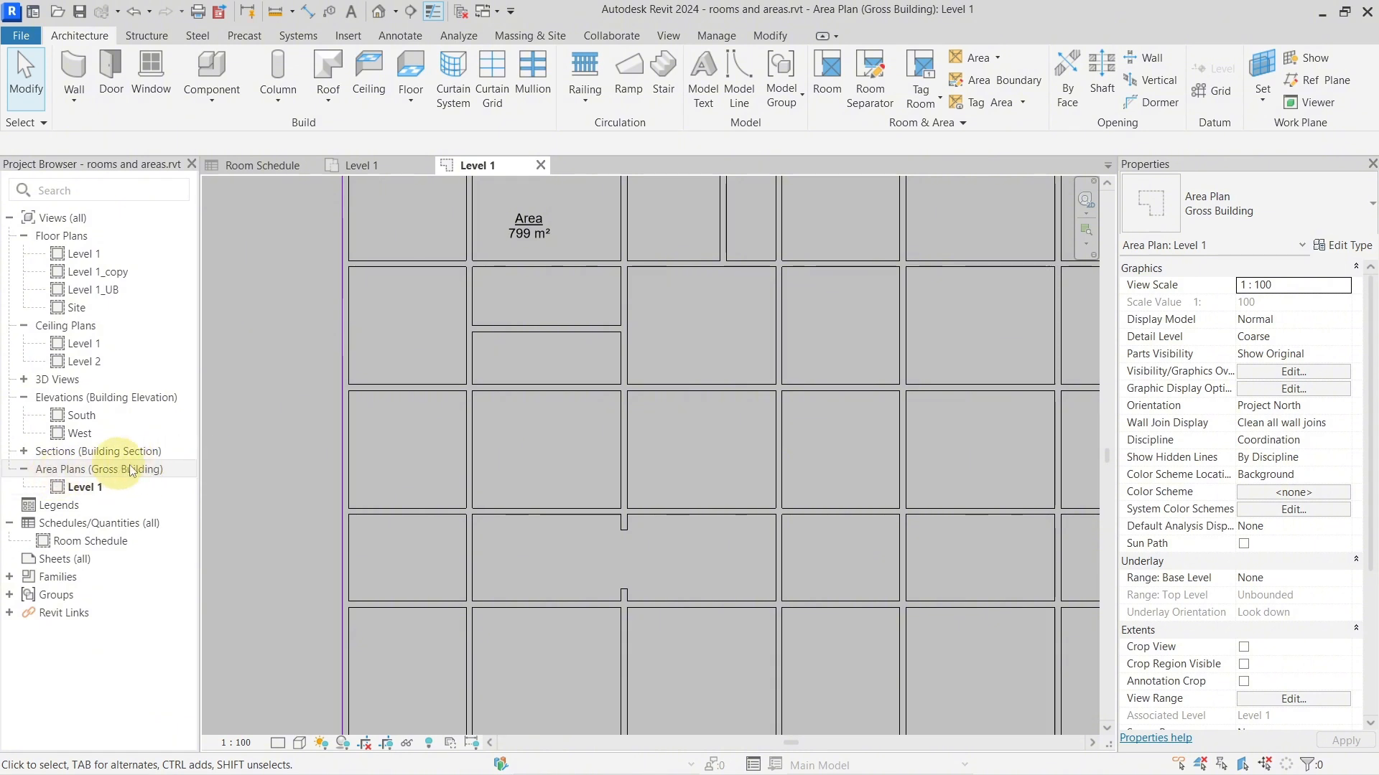
Step: Create a Rentable area plan for Level 1, declining automatic area boundary lines on the external walls
{"action": "scroll", "coordinate": [618, 360], "scroll_direction": "down", "scroll_amount": 5}
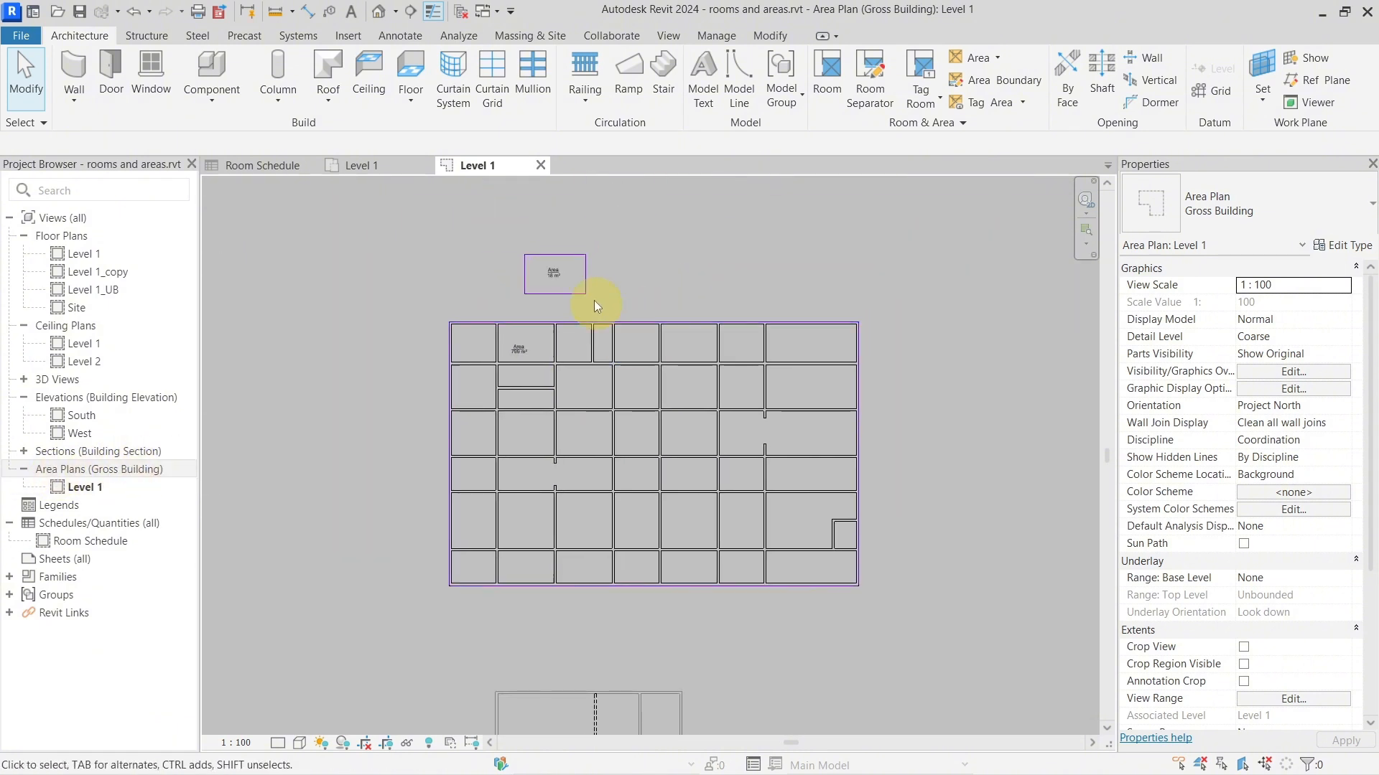
{"action": "scroll", "coordinate": [593, 300], "scroll_direction": "up", "scroll_amount": 3}
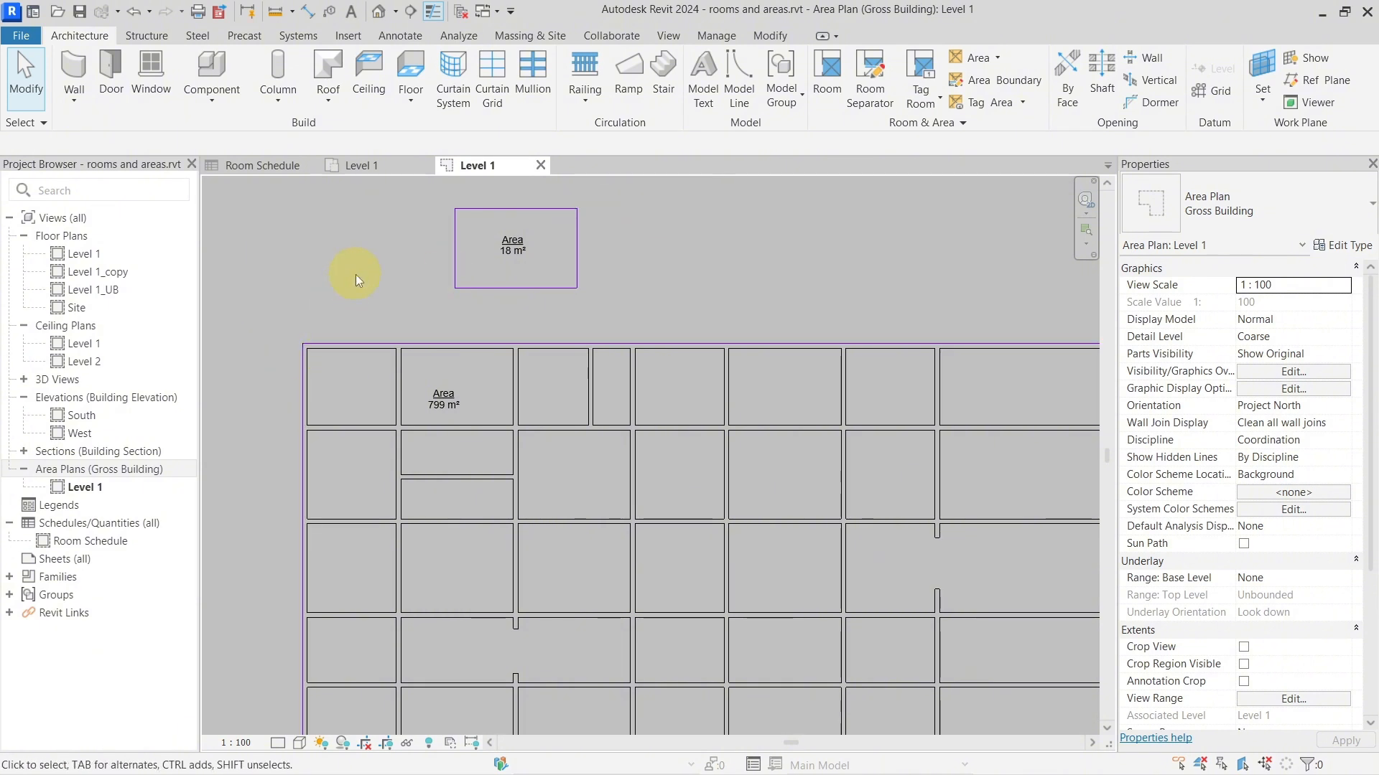
{"action": "left_click", "coordinate": [972, 61]}
{"action": "left_click", "coordinate": [976, 88]}
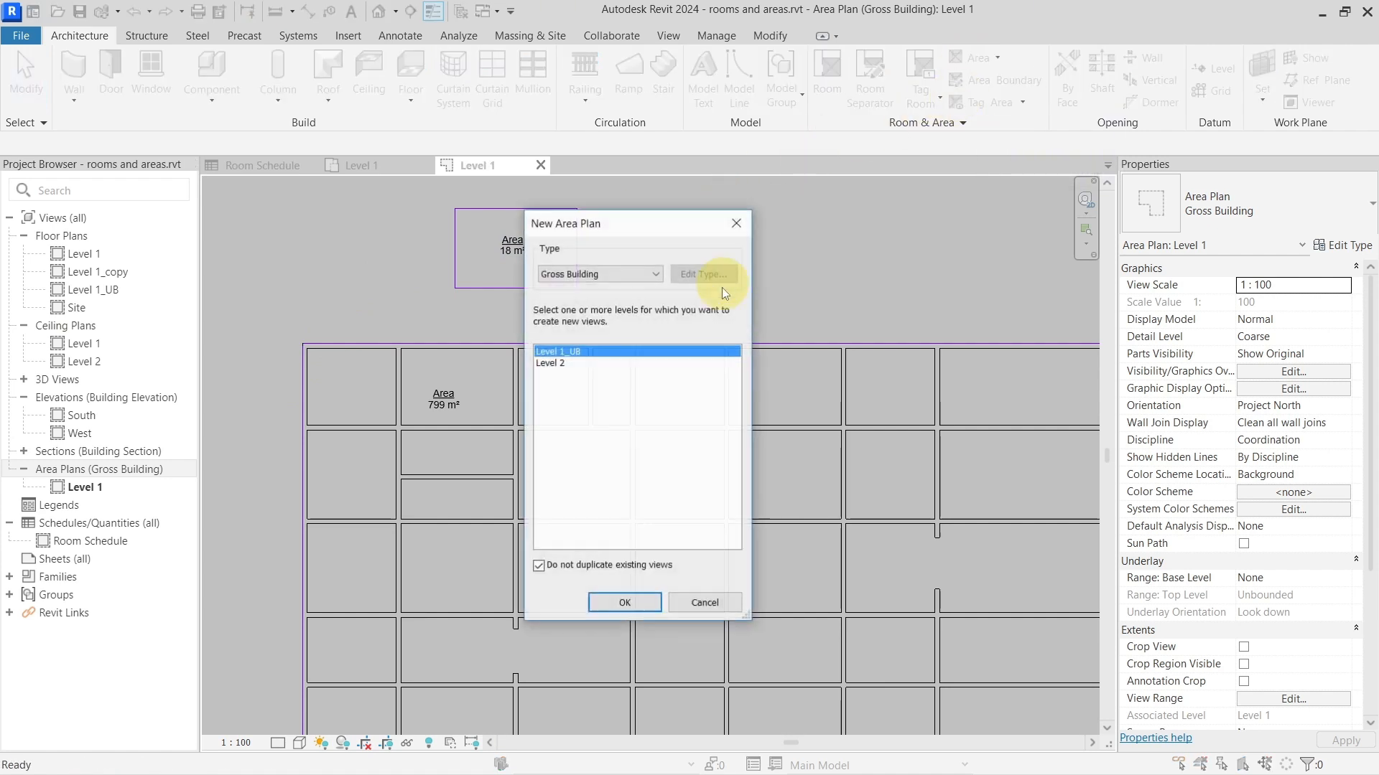
{"action": "left_click", "coordinate": [623, 275]}
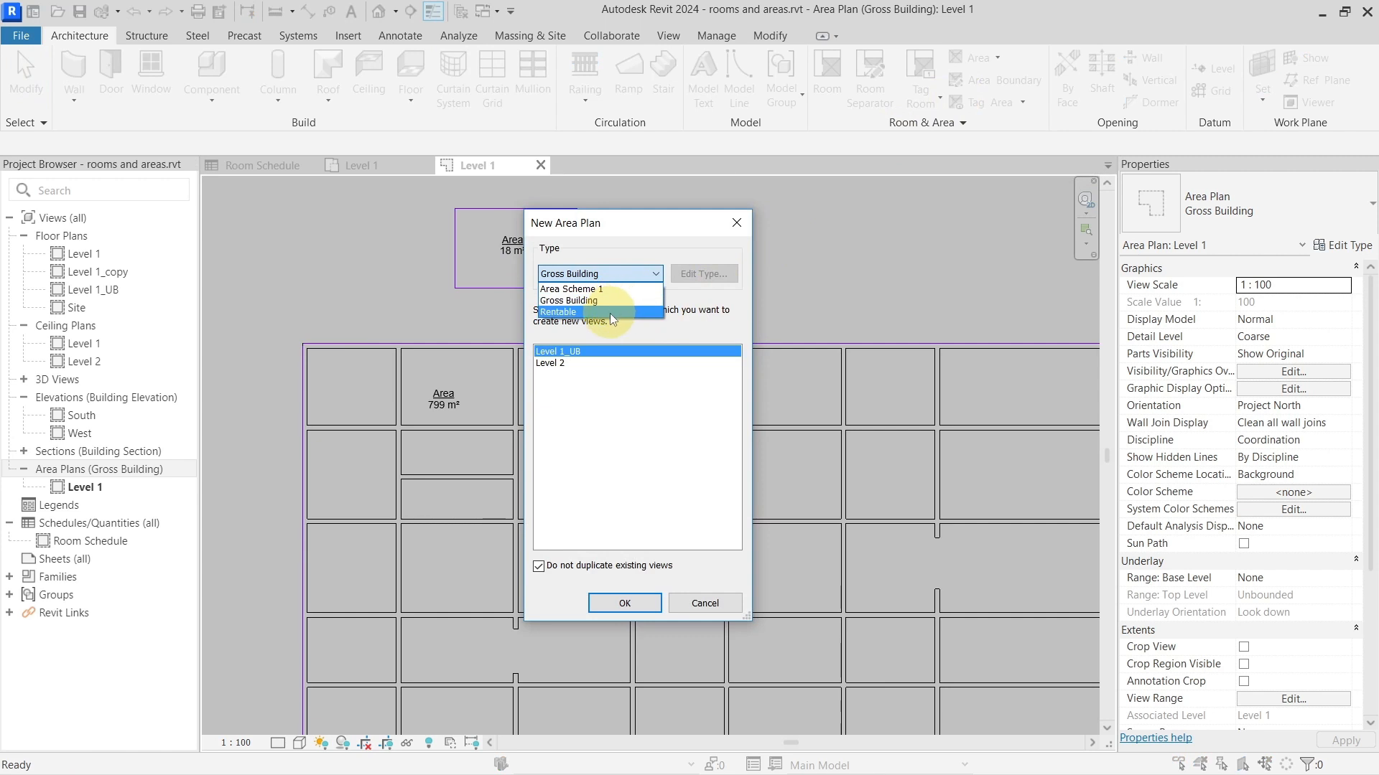
{"action": "left_click", "coordinate": [615, 313]}
{"action": "left_click", "coordinate": [597, 350]}
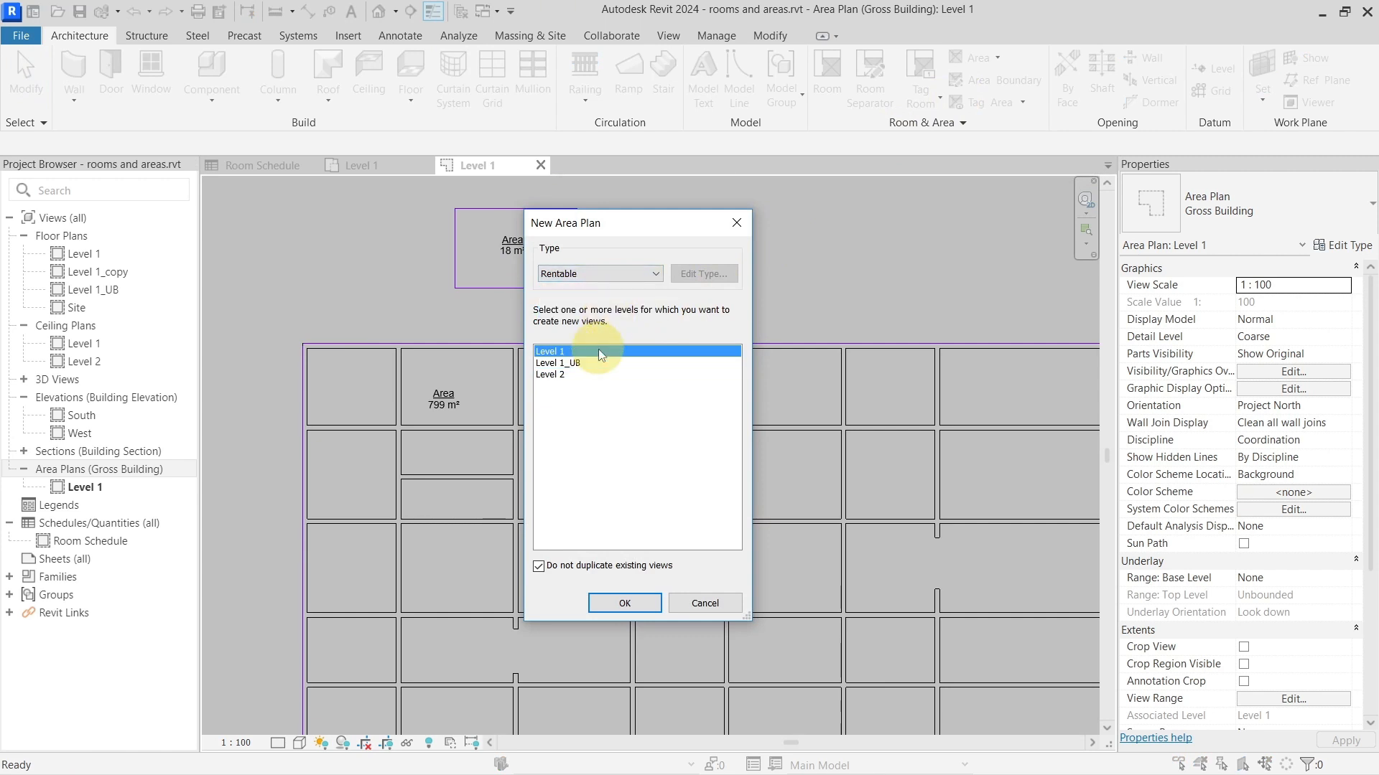
{"action": "left_click", "coordinate": [625, 604]}
{"action": "left_click", "coordinate": [708, 408]}
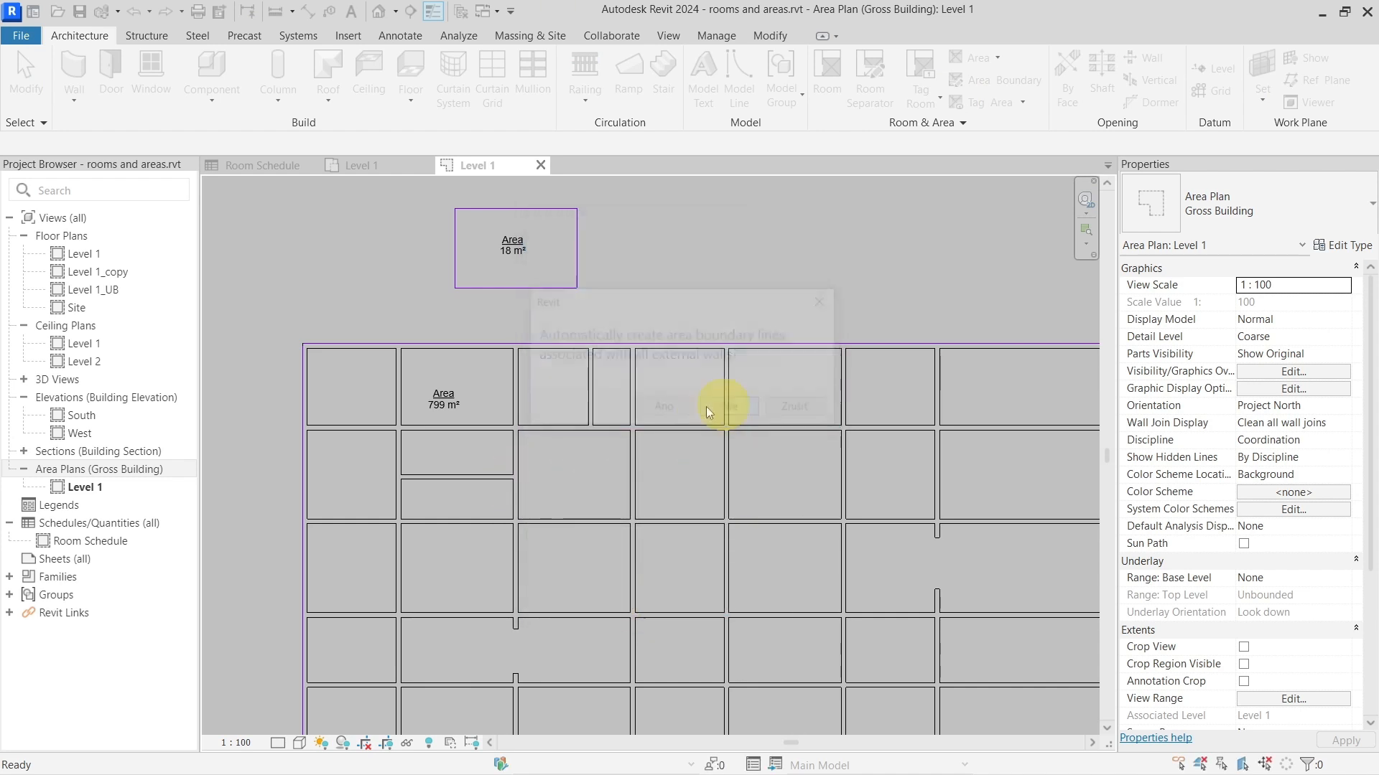
Step: View the new Rentable Level 1 plan and expand the Area Plans (Rentable) group in the project's view list
{"action": "scroll", "coordinate": [597, 428], "scroll_direction": "down", "scroll_amount": 1}
{"action": "middle_click_drag", "start_coordinate": [645, 479], "coordinate": [601, 384]}
{"action": "scroll", "coordinate": [600, 405], "scroll_direction": "up", "scroll_amount": 1}
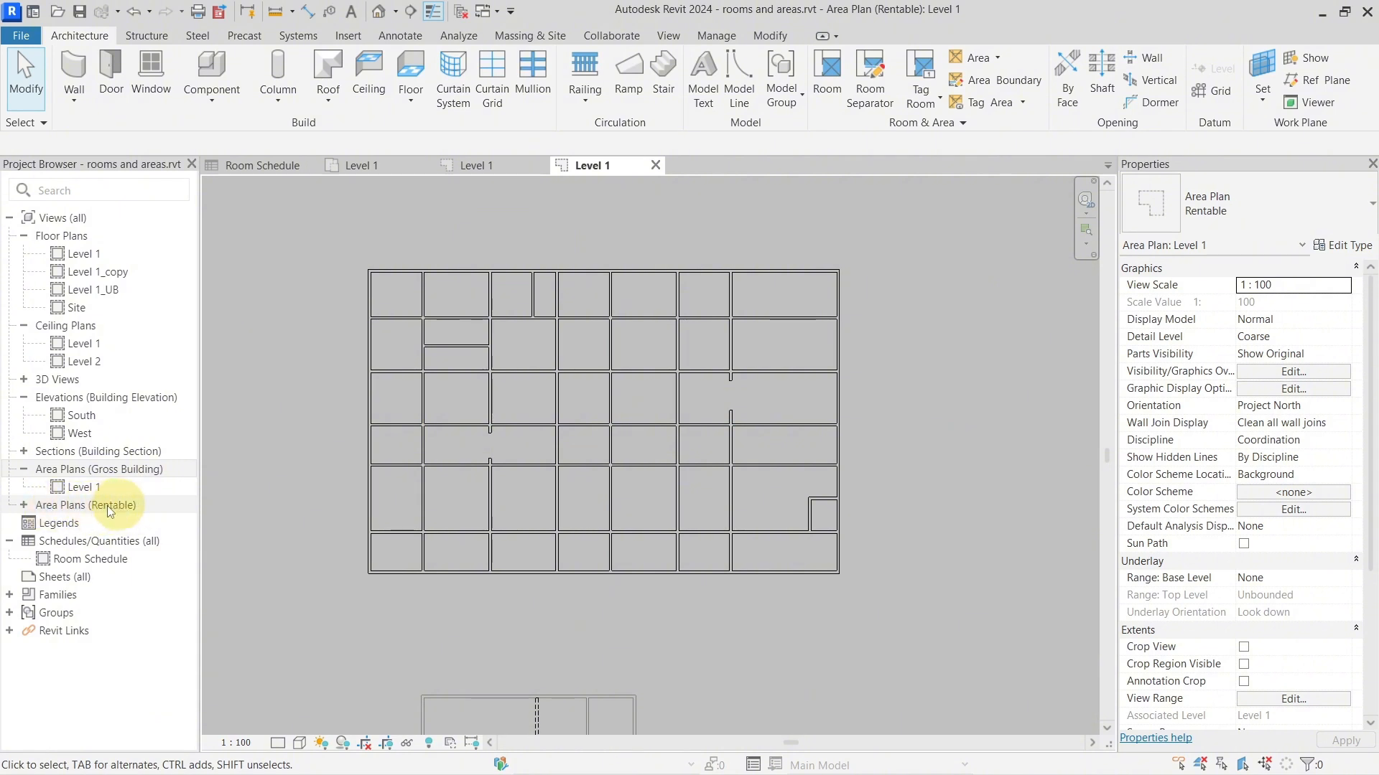
{"action": "double_click", "coordinate": [33, 509]}
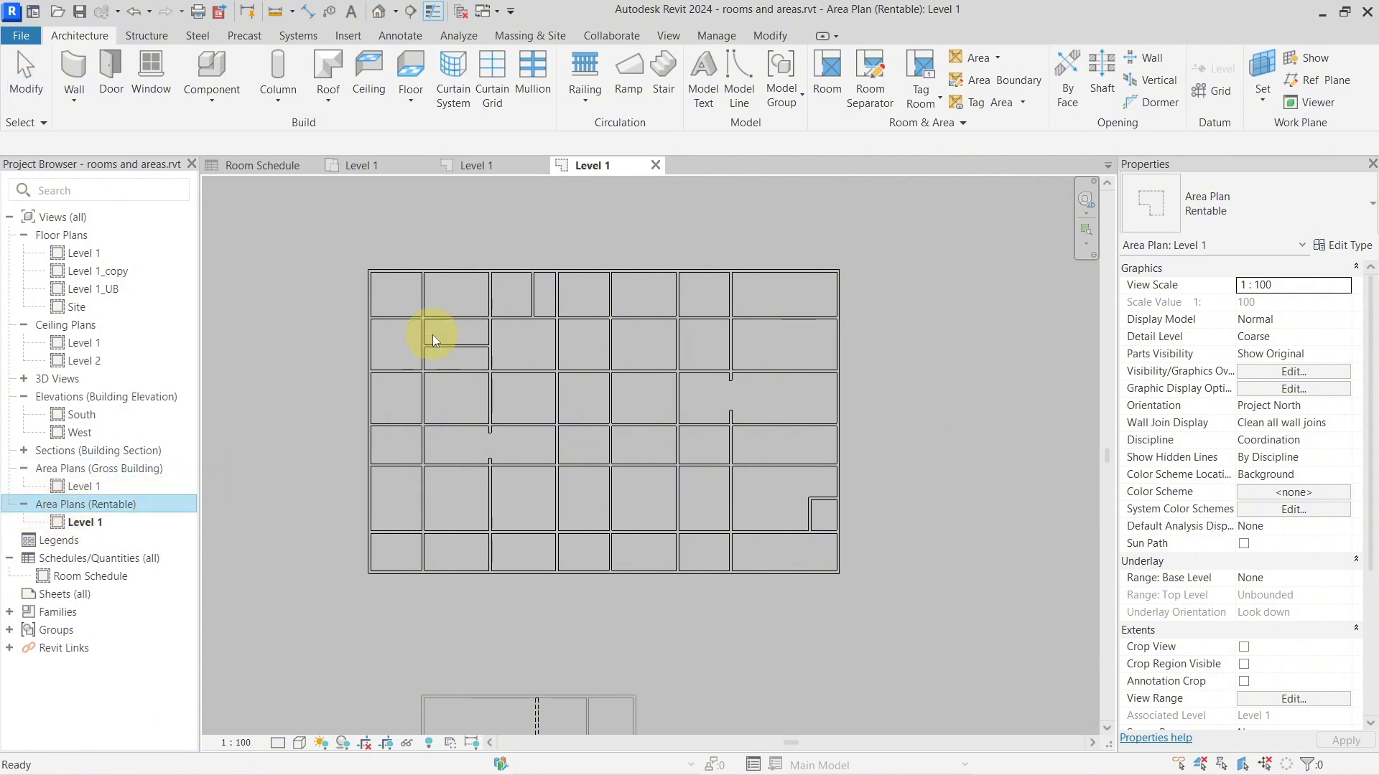
{"action": "scroll", "coordinate": [468, 291], "scroll_direction": "up", "scroll_amount": 2}
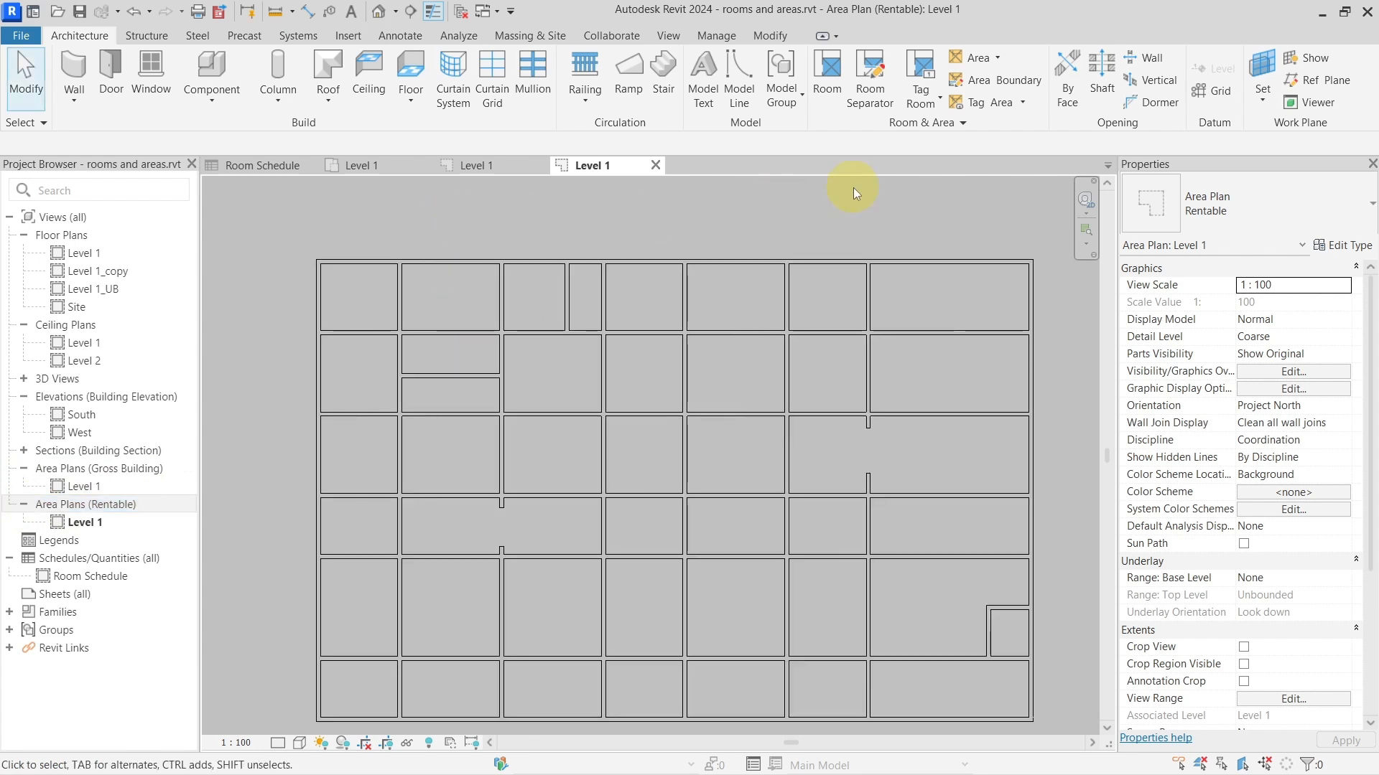
Step: With Apply Area Rules off, draw a rectangular area boundary from the building's upper-left corner to the centerline intersection above the left wall stub
{"action": "left_click", "coordinate": [983, 82]}
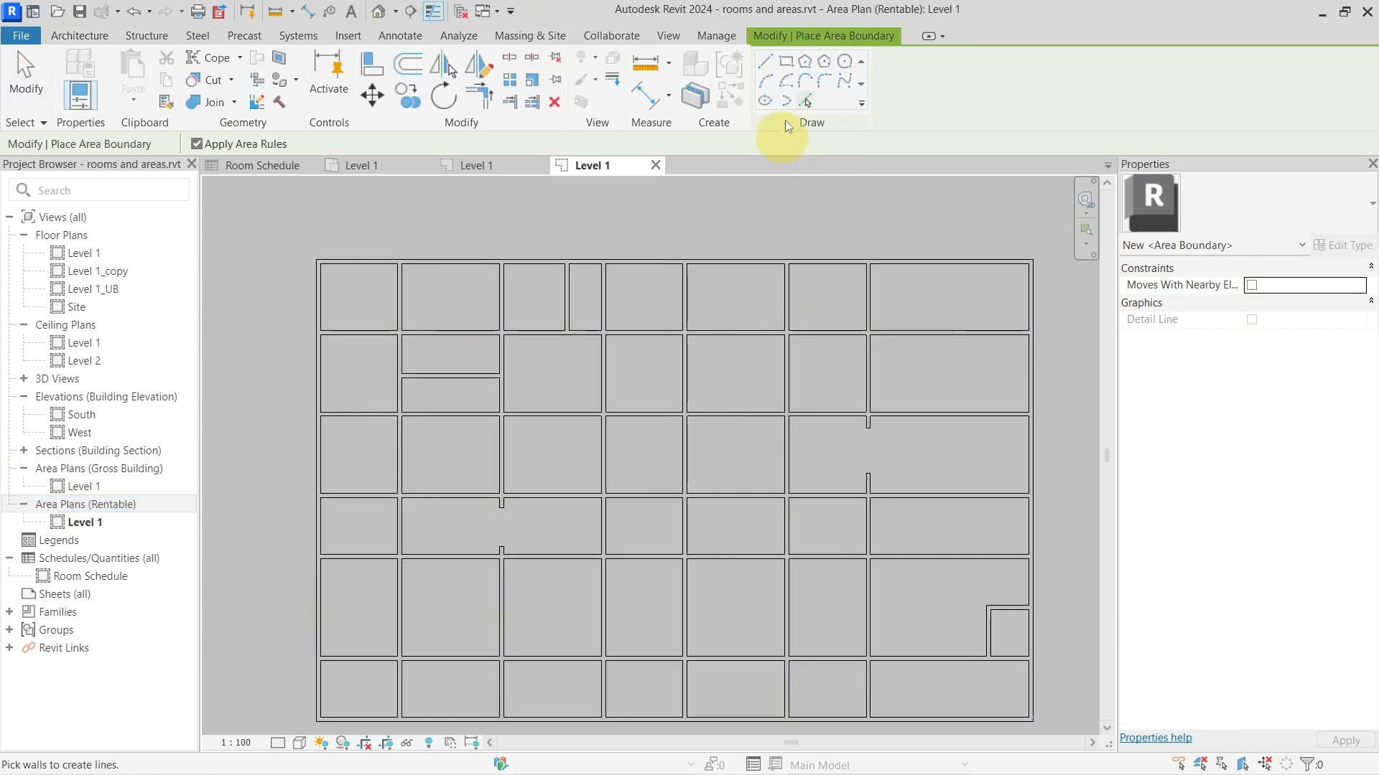
{"action": "left_click", "coordinate": [217, 143]}
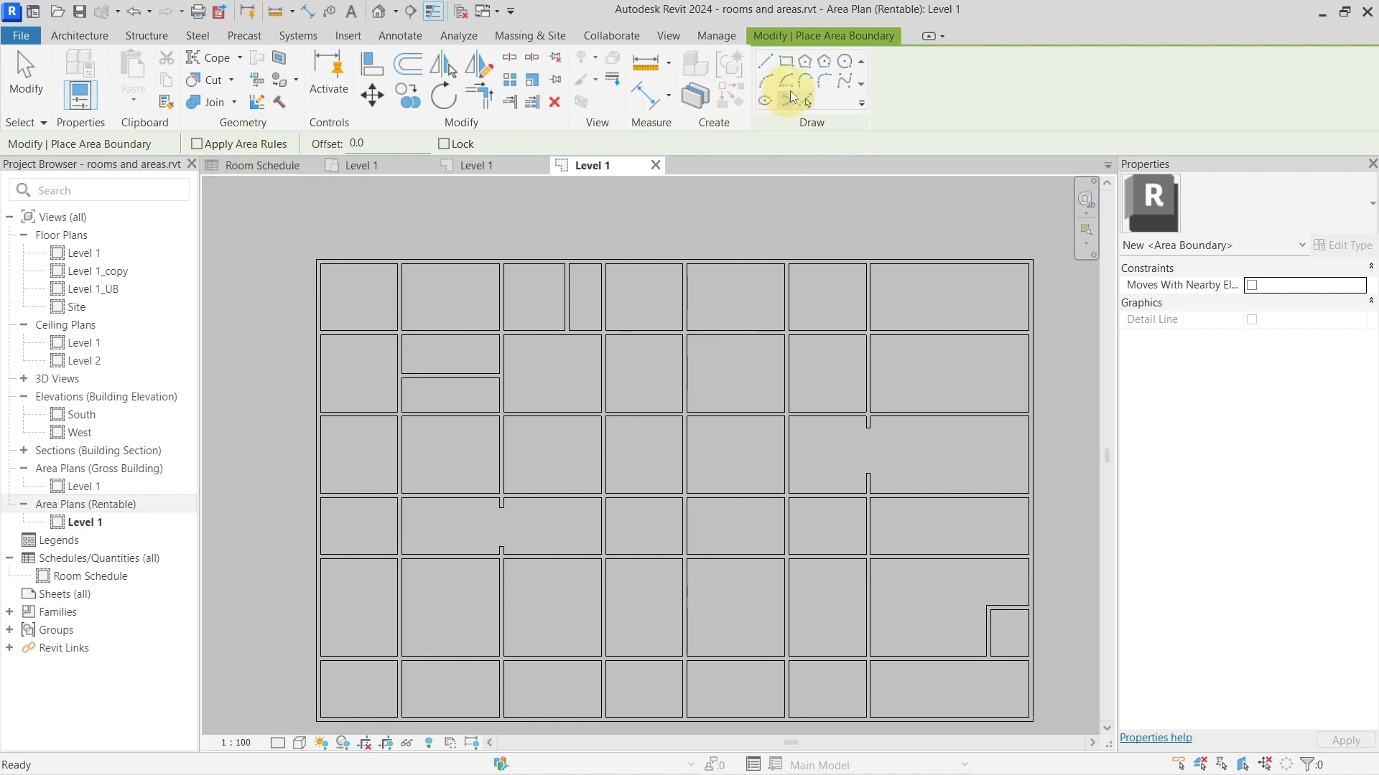
{"action": "left_click", "coordinate": [790, 66]}
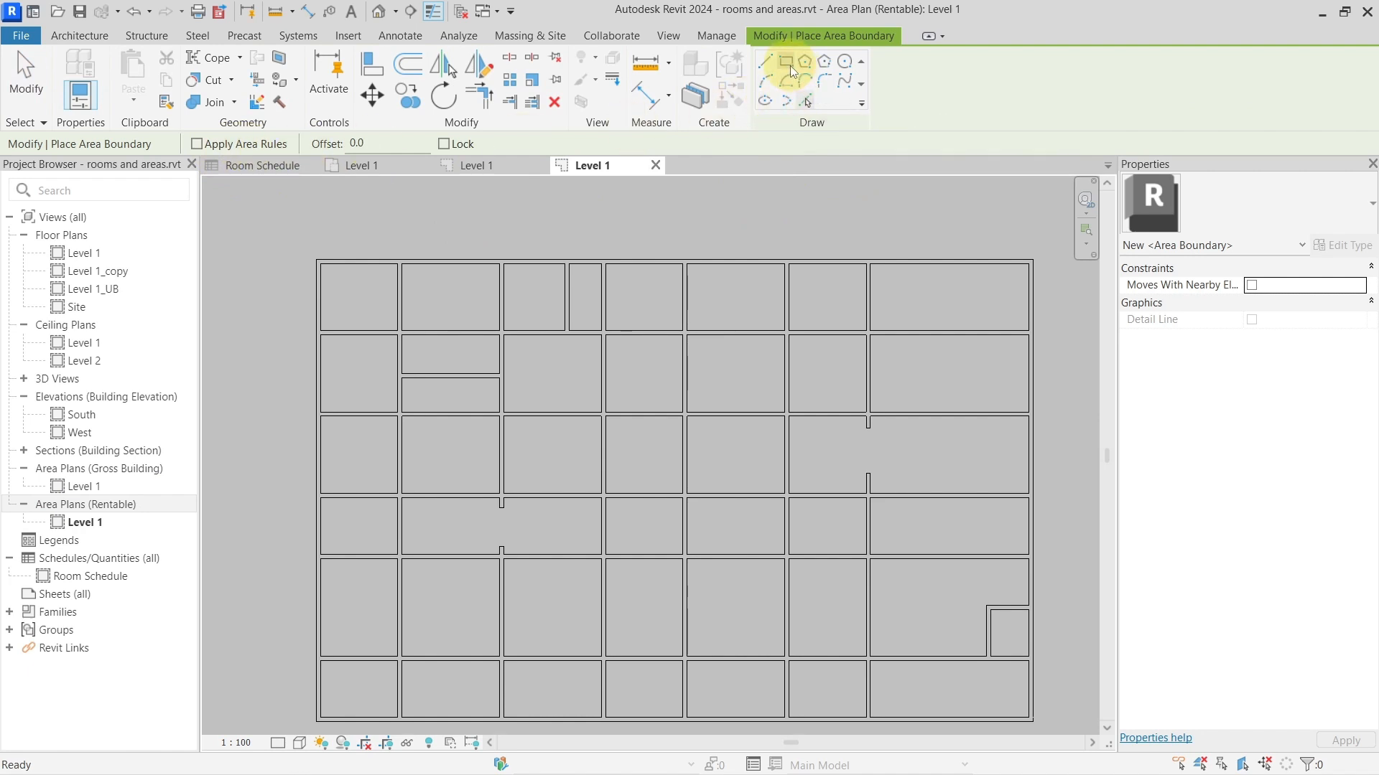
{"action": "left_click", "coordinate": [318, 261]}
{"action": "scroll", "coordinate": [507, 501], "scroll_direction": "up", "scroll_amount": 8}
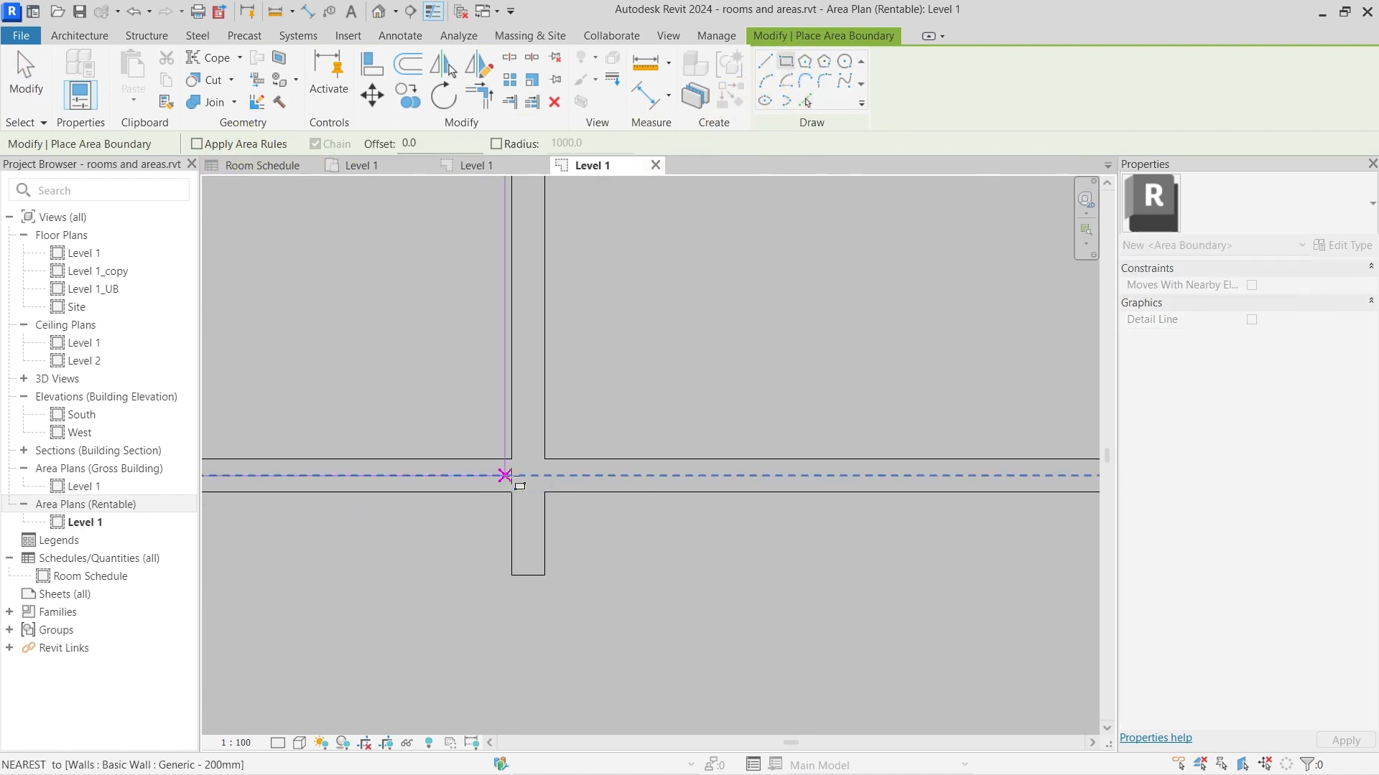
{"action": "left_click", "coordinate": [532, 476]}
Step: Draw a second rectangular area boundary from the first one's lower-right corner up to the top exterior wall, aligned with the next full-height interior wall
{"action": "scroll", "coordinate": [699, 462], "scroll_direction": "down", "scroll_amount": 6}
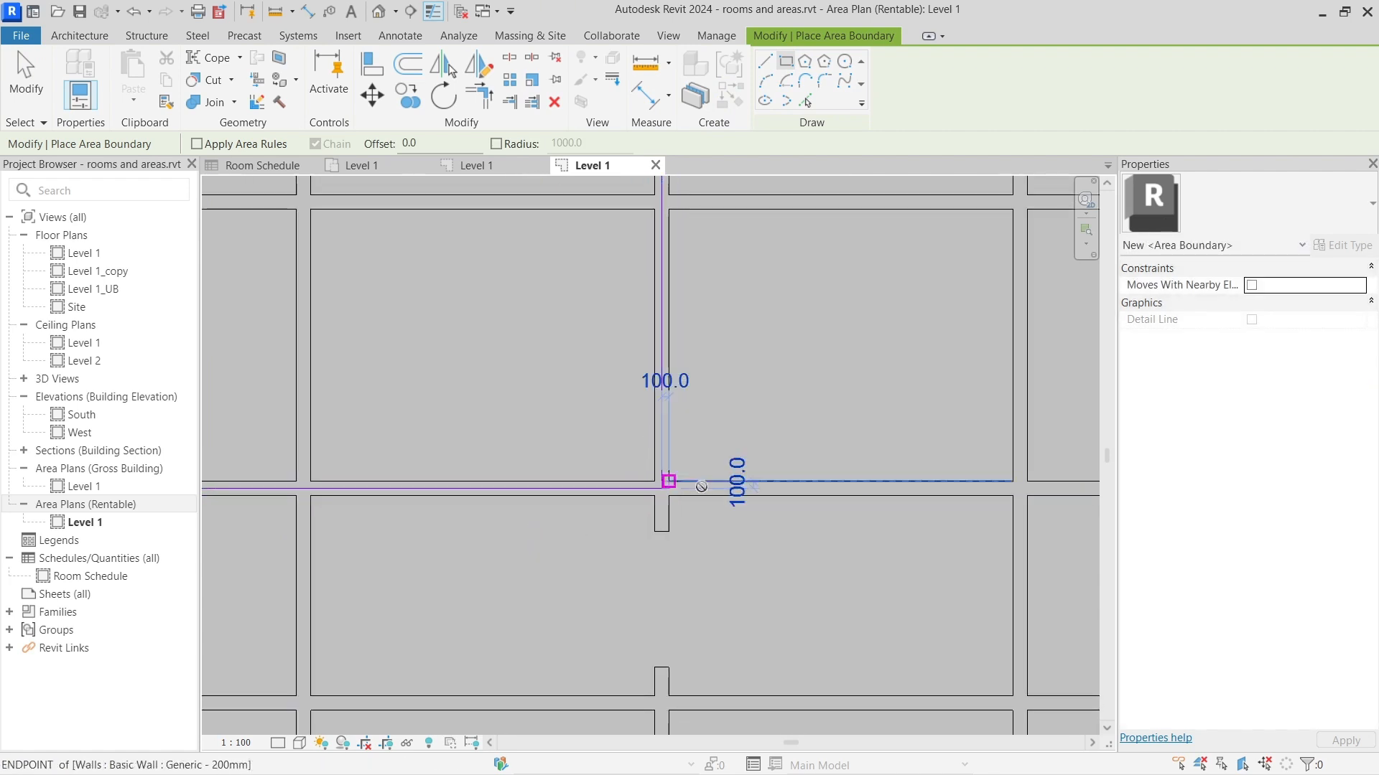
{"action": "scroll", "coordinate": [894, 210], "scroll_direction": "up", "scroll_amount": 6}
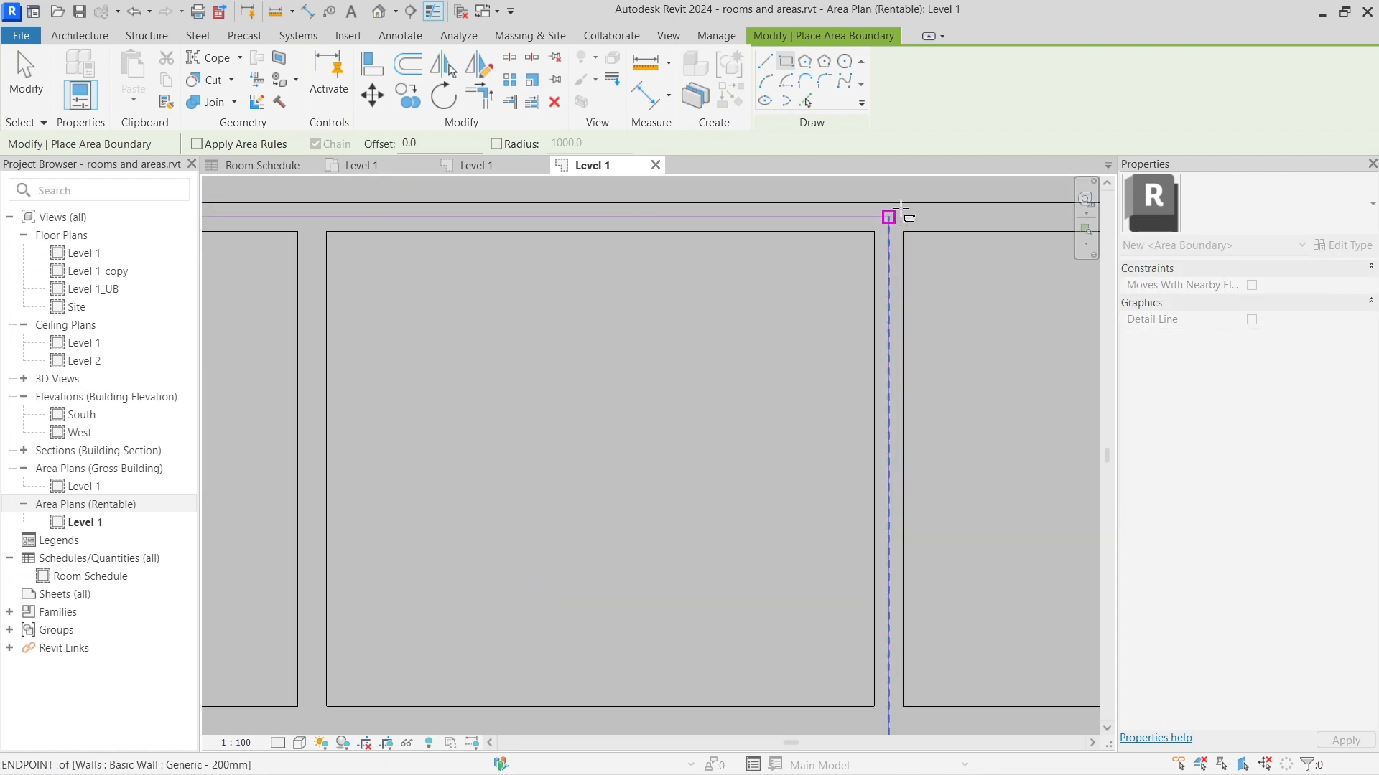
{"action": "left_click", "coordinate": [888, 203]}
Step: Draw a third rectangular area boundary from the second one's upper-right corner to where the corridor wall meets the right exterior wall
{"action": "scroll", "coordinate": [937, 459], "scroll_direction": "down", "scroll_amount": 5}
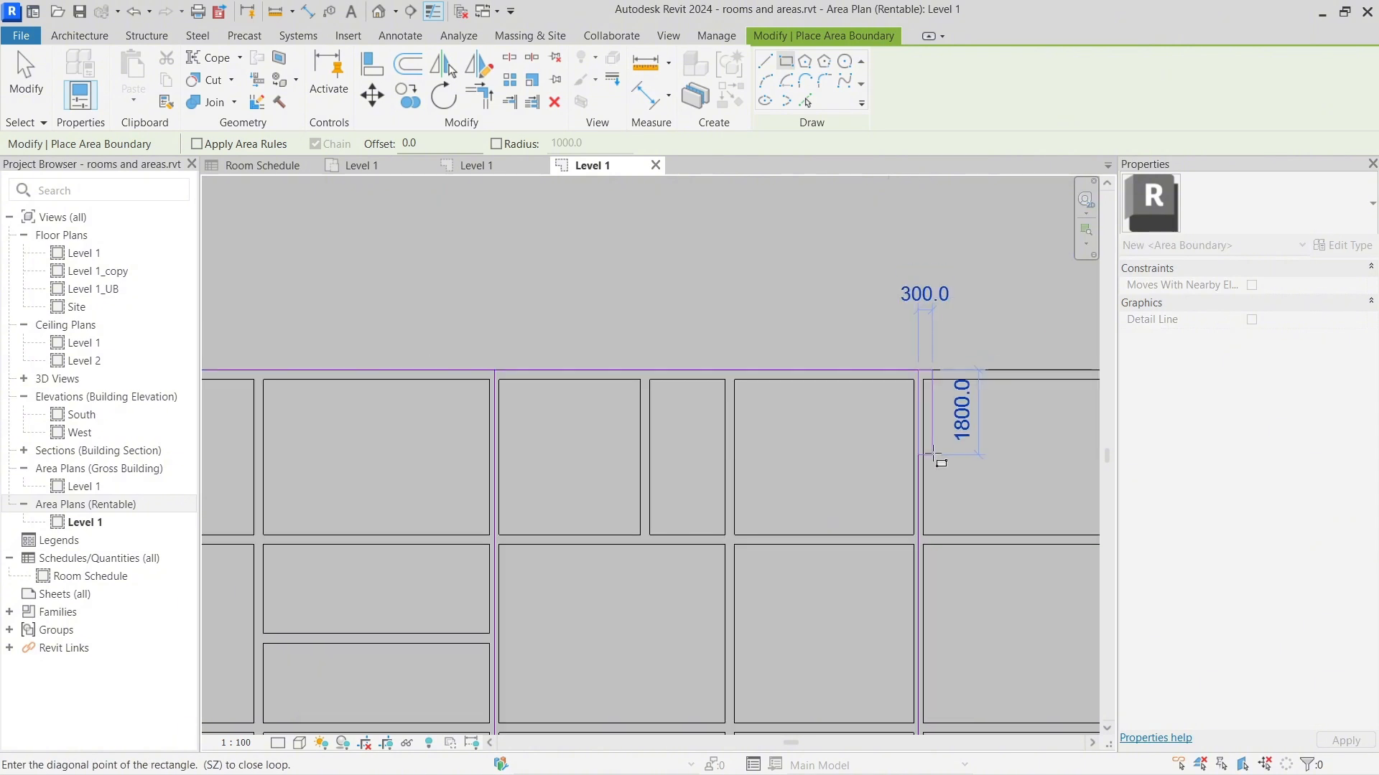
{"action": "scroll", "coordinate": [950, 468], "scroll_direction": "down", "scroll_amount": 2}
{"action": "middle_click_drag", "start_coordinate": [995, 515], "coordinate": [540, 362]}
{"action": "scroll", "coordinate": [837, 499], "scroll_direction": "up", "scroll_amount": 6}
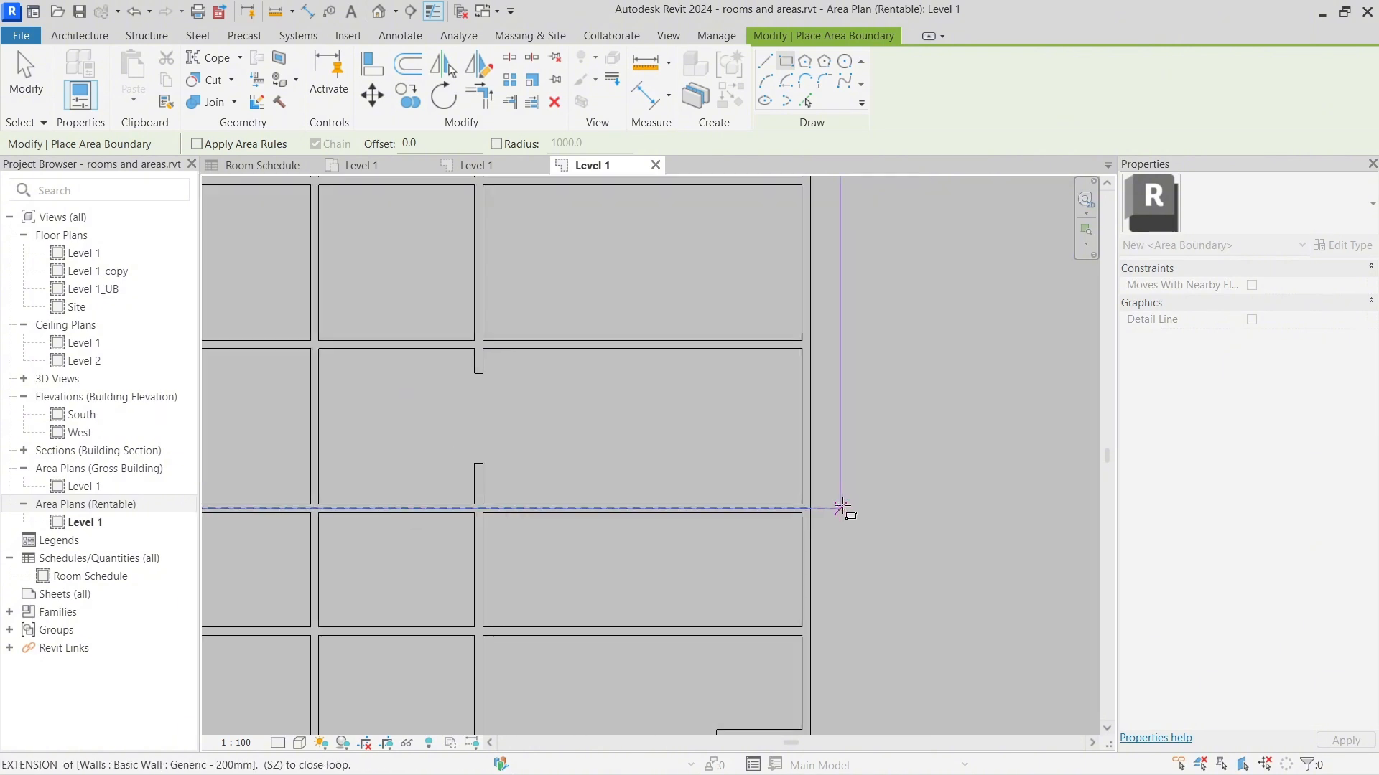
{"action": "scroll", "coordinate": [780, 514], "scroll_direction": "up", "scroll_amount": 2}
{"action": "left_click", "coordinate": [809, 508]}
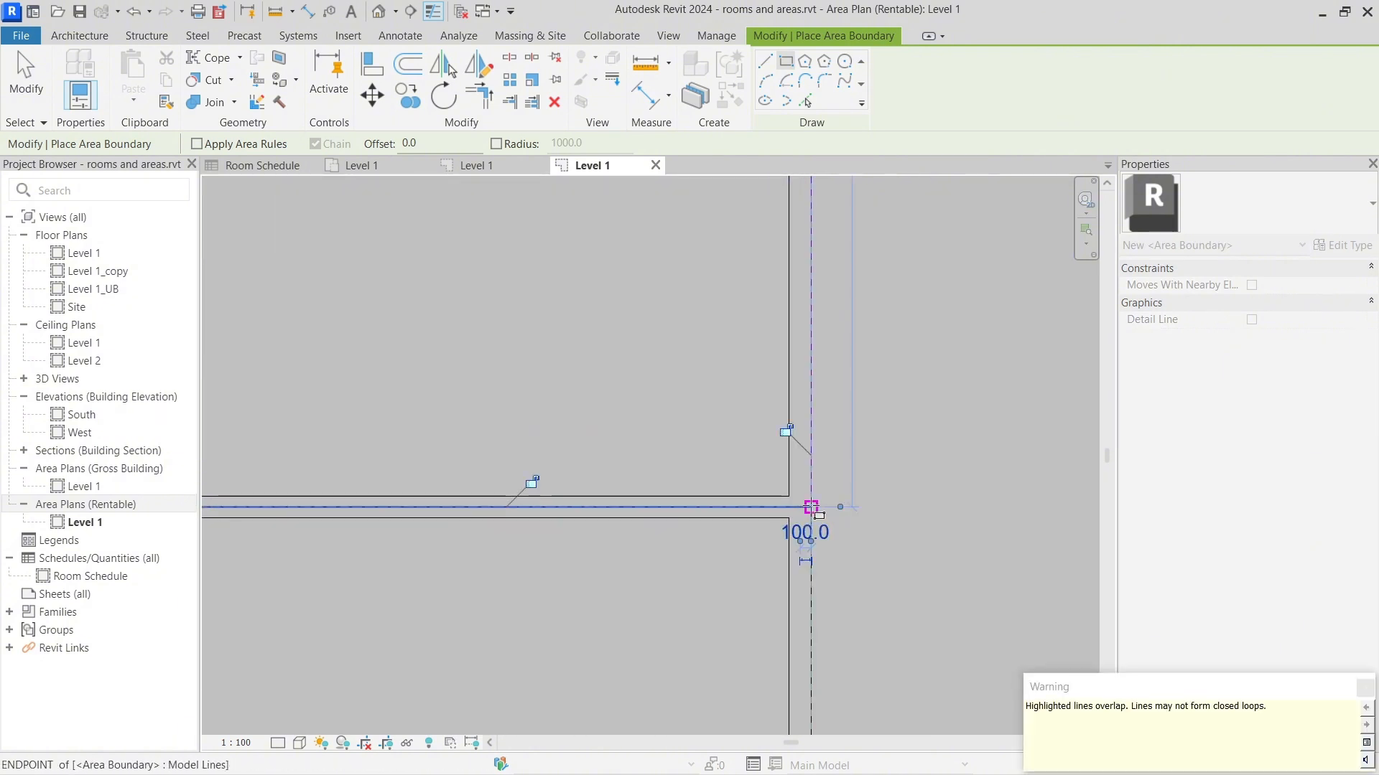
Step: Draw an area boundary line from the third rectangle's lower-right corner down the right exterior wall to the building's lower-right corner
{"action": "left_click", "coordinate": [764, 70]}
{"action": "scroll", "coordinate": [790, 532], "scroll_direction": "down", "scroll_amount": 4}
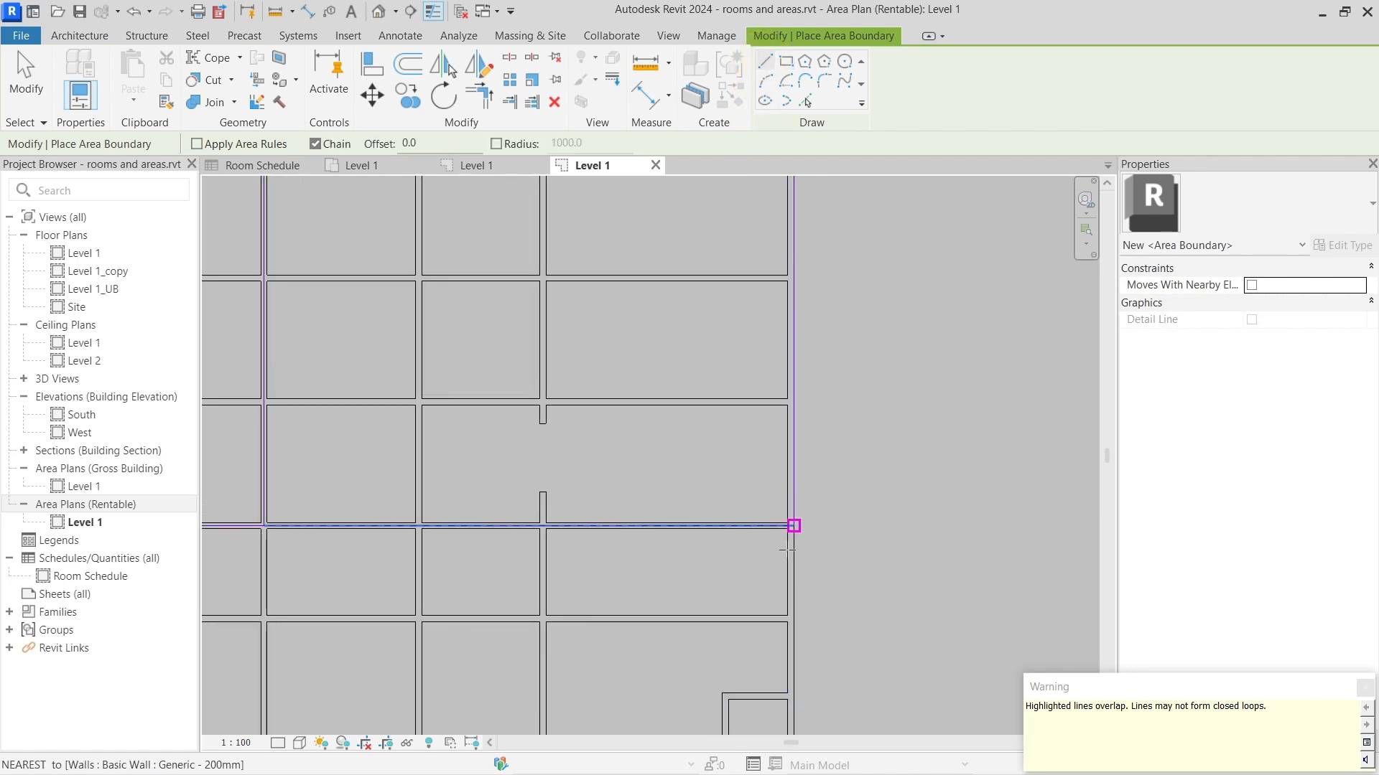
{"action": "middle_click_drag", "start_coordinate": [794, 538], "coordinate": [851, 294]}
{"action": "scroll", "coordinate": [858, 295], "scroll_direction": "up", "scroll_amount": 2}
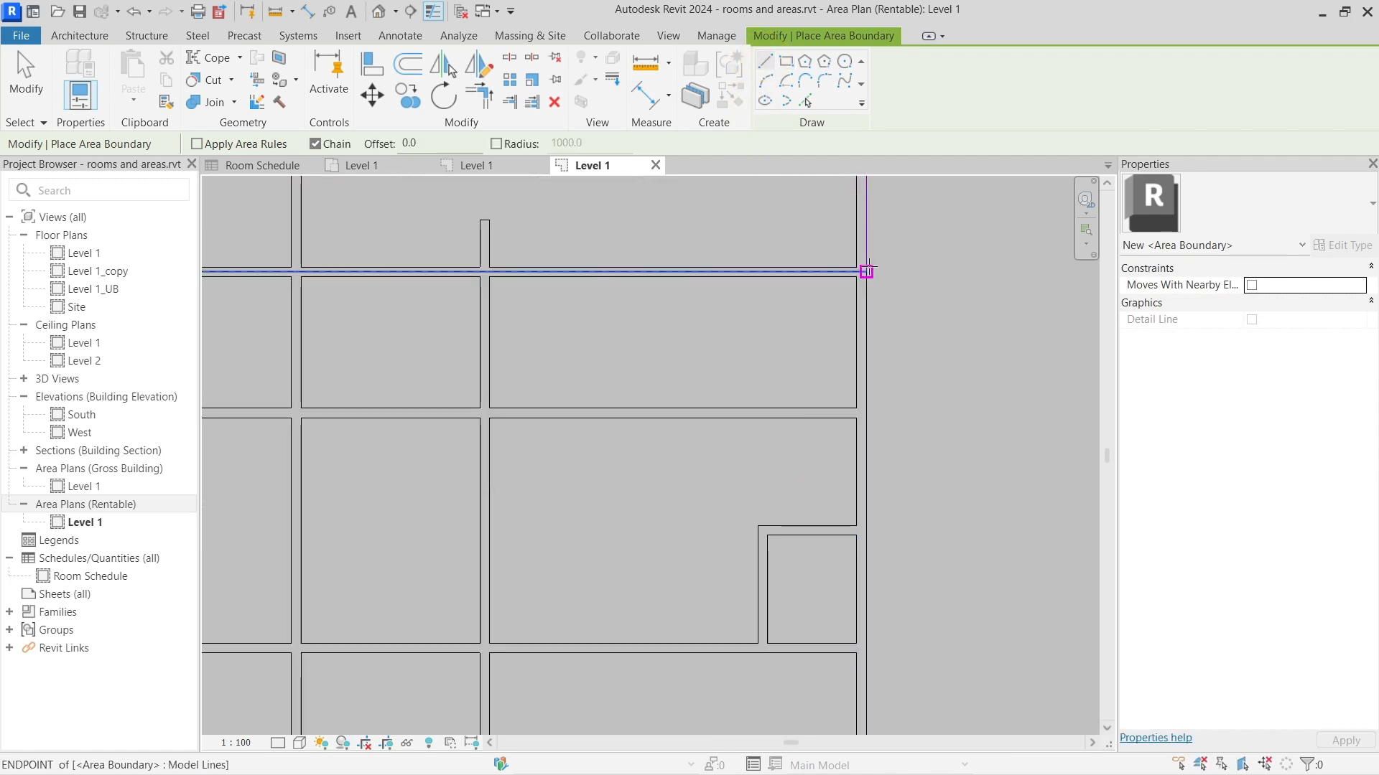
{"action": "left_click", "coordinate": [869, 268]}
{"action": "scroll", "coordinate": [853, 384], "scroll_direction": "down", "scroll_amount": 3}
{"action": "middle_click_drag", "start_coordinate": [853, 511], "coordinate": [872, 346]}
{"action": "scroll", "coordinate": [877, 427], "scroll_direction": "up", "scroll_amount": 3}
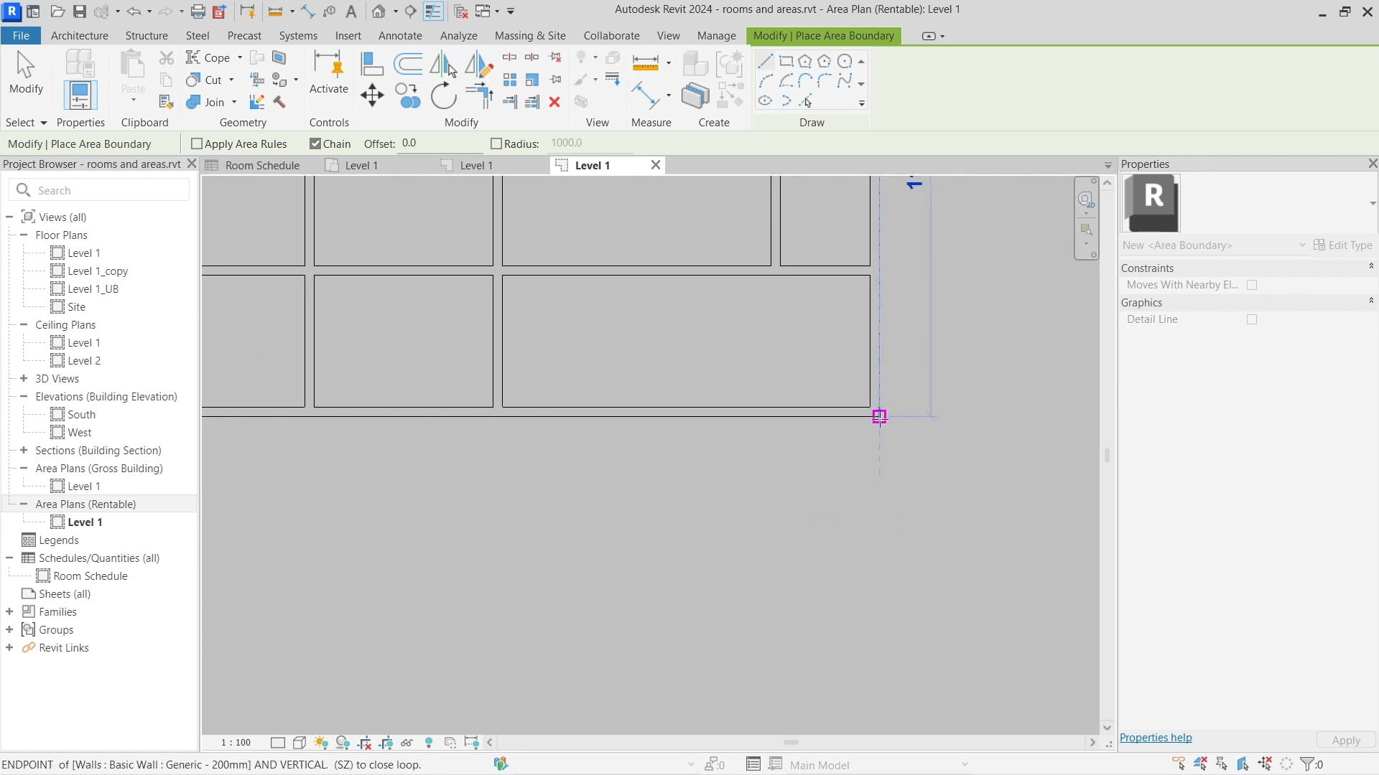
{"action": "left_click", "coordinate": [879, 417]}
Step: Continue the area boundary along the lower exterior wall to the third interior wall, then up to the first horizontal wall's centerline intersection
{"action": "middle_click_drag", "start_coordinate": [333, 416], "coordinate": [769, 452]}
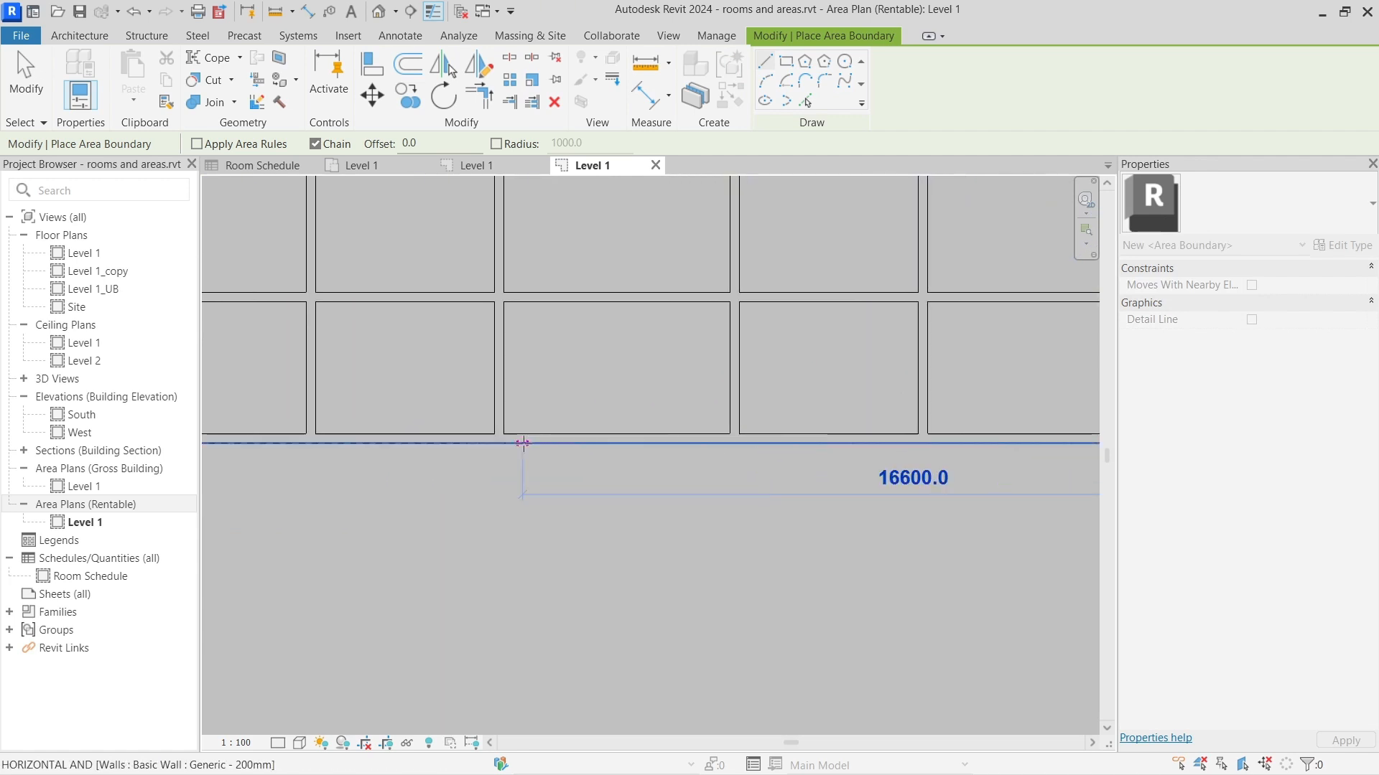
{"action": "left_click", "coordinate": [498, 443]}
{"action": "middle_click_drag", "start_coordinate": [523, 270], "coordinate": [535, 535]}
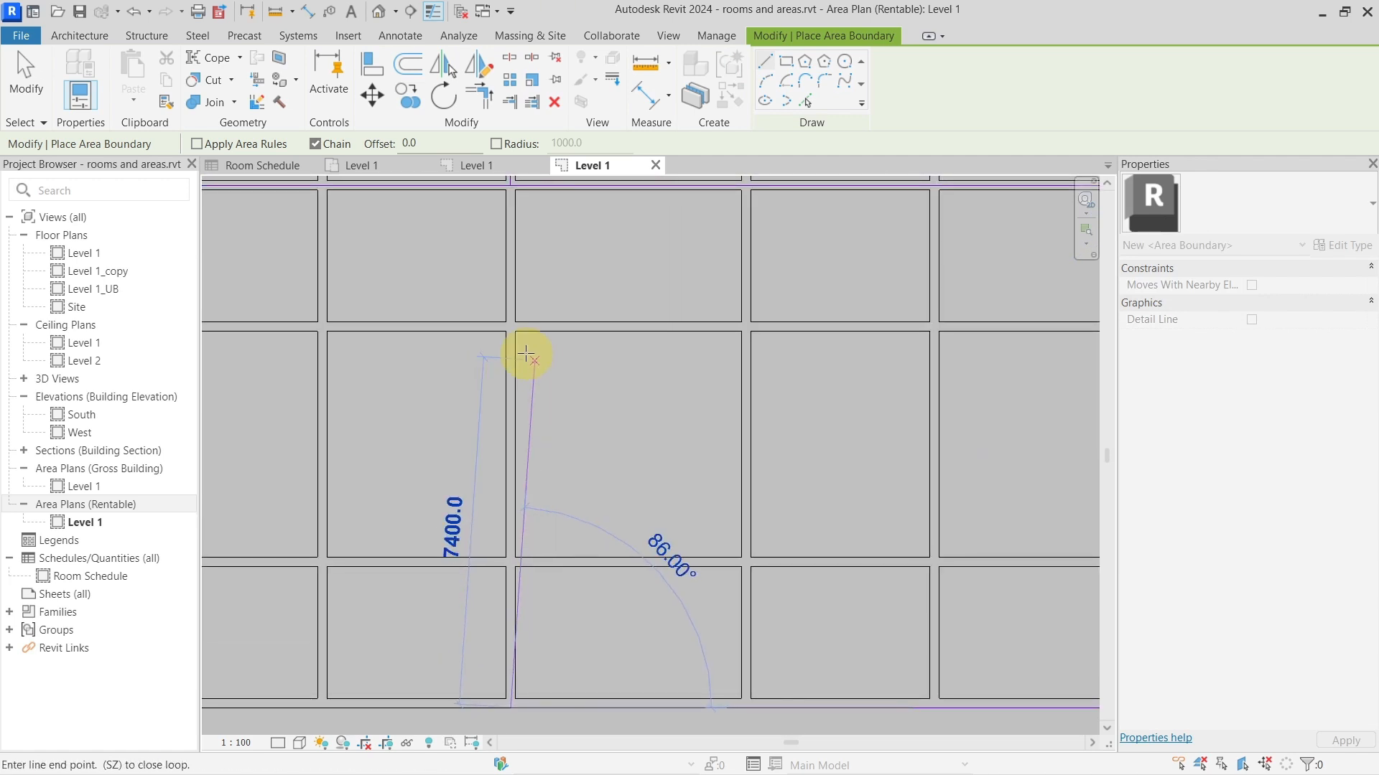
{"action": "scroll", "coordinate": [509, 555], "scroll_direction": "up", "scroll_amount": 4}
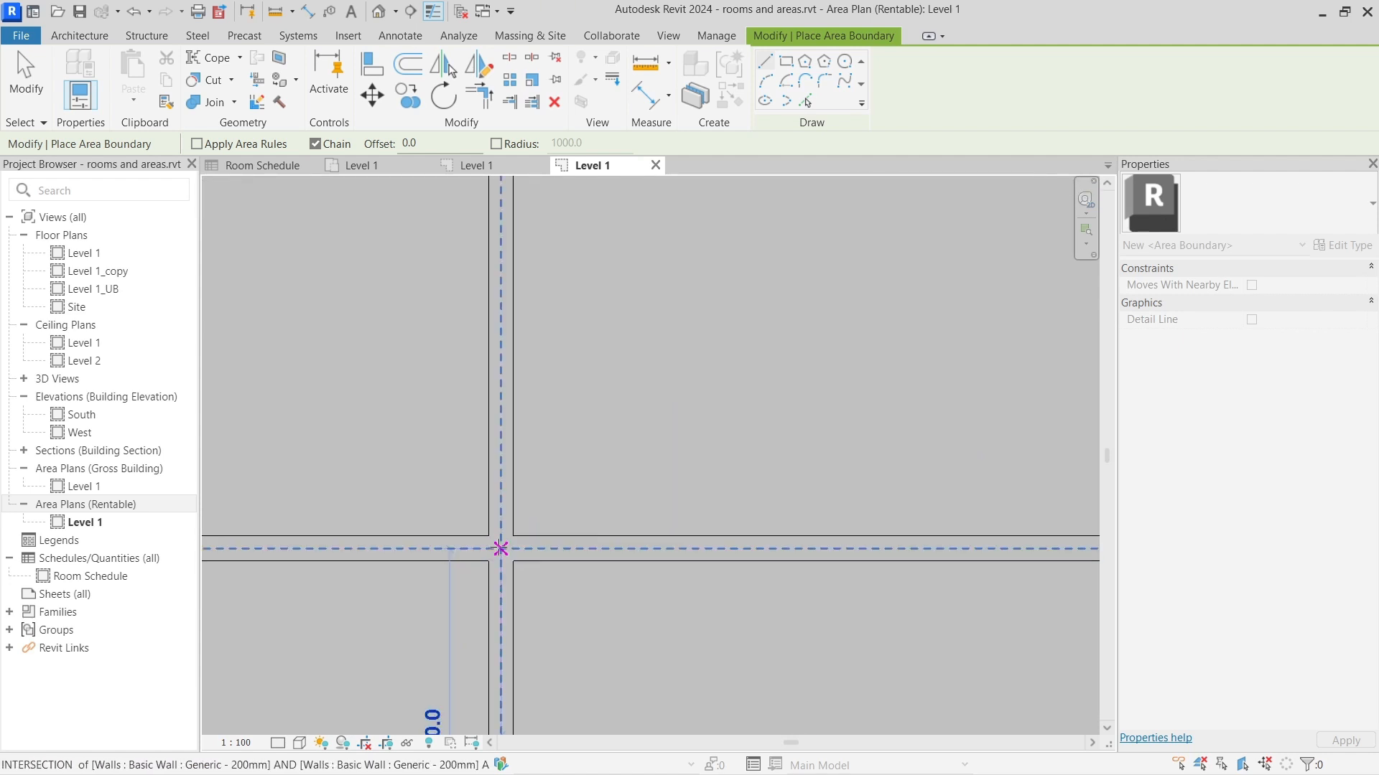
{"action": "left_click", "coordinate": [500, 549]}
Step: Continue the area boundary right along the horizontal wall to the second vertical wall, then up that wall to the existing corridor boundary
{"action": "scroll", "coordinate": [517, 549], "scroll_direction": "down", "scroll_amount": 2}
{"action": "middle_click_drag", "start_coordinate": [794, 548], "coordinate": [343, 564]}
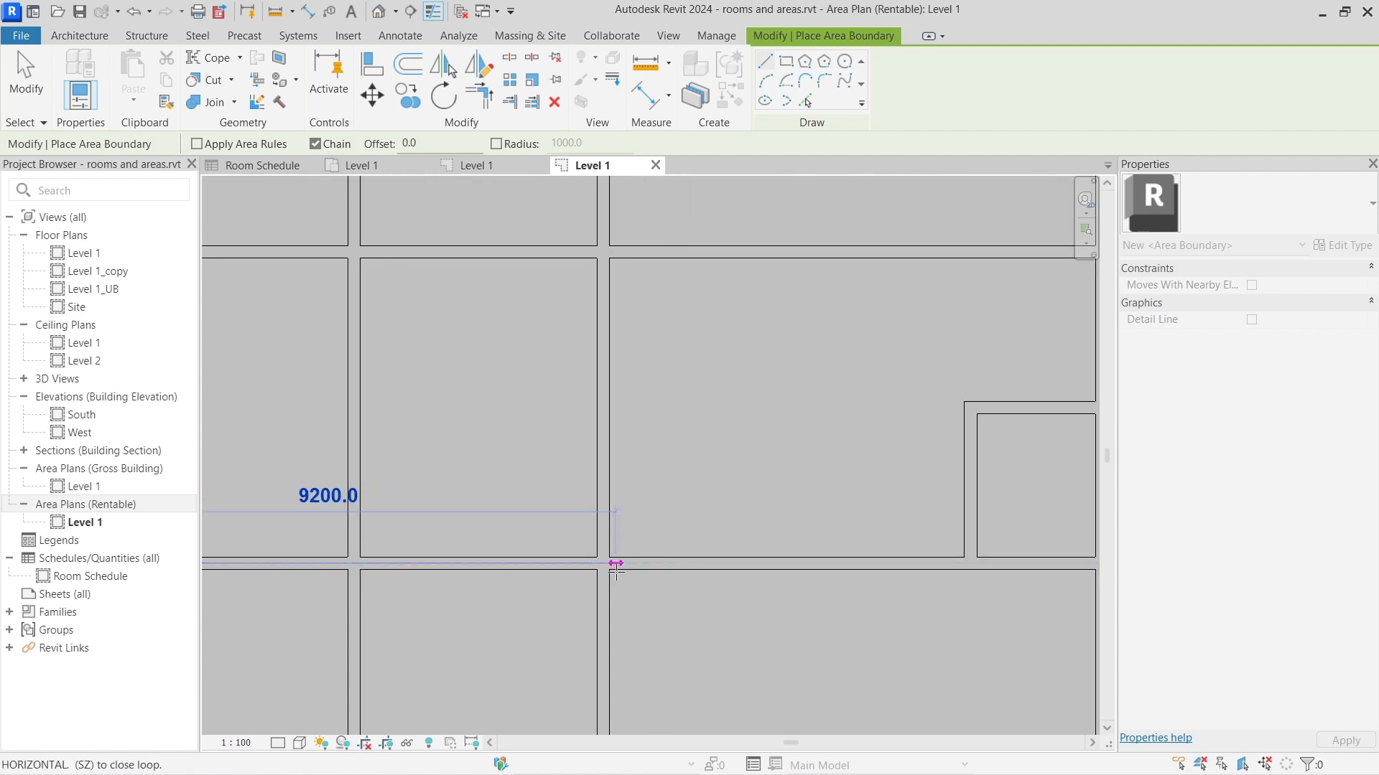
{"action": "scroll", "coordinate": [601, 563], "scroll_direction": "up", "scroll_amount": 3}
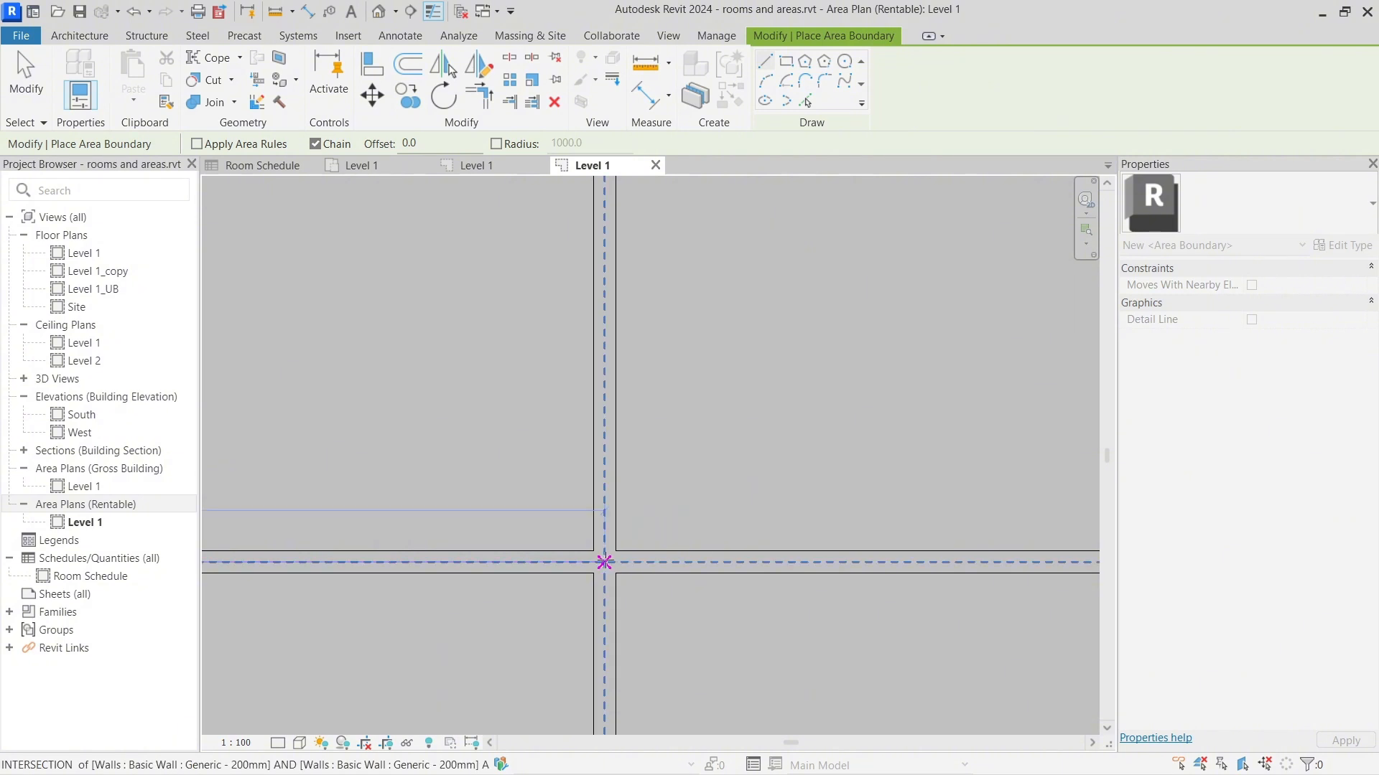
{"action": "left_click", "coordinate": [605, 551]}
{"action": "scroll", "coordinate": [604, 551], "scroll_direction": "down", "scroll_amount": 2}
{"action": "middle_click_drag", "start_coordinate": [625, 280], "coordinate": [658, 541]}
{"action": "scroll", "coordinate": [652, 486], "scroll_direction": "up", "scroll_amount": 3}
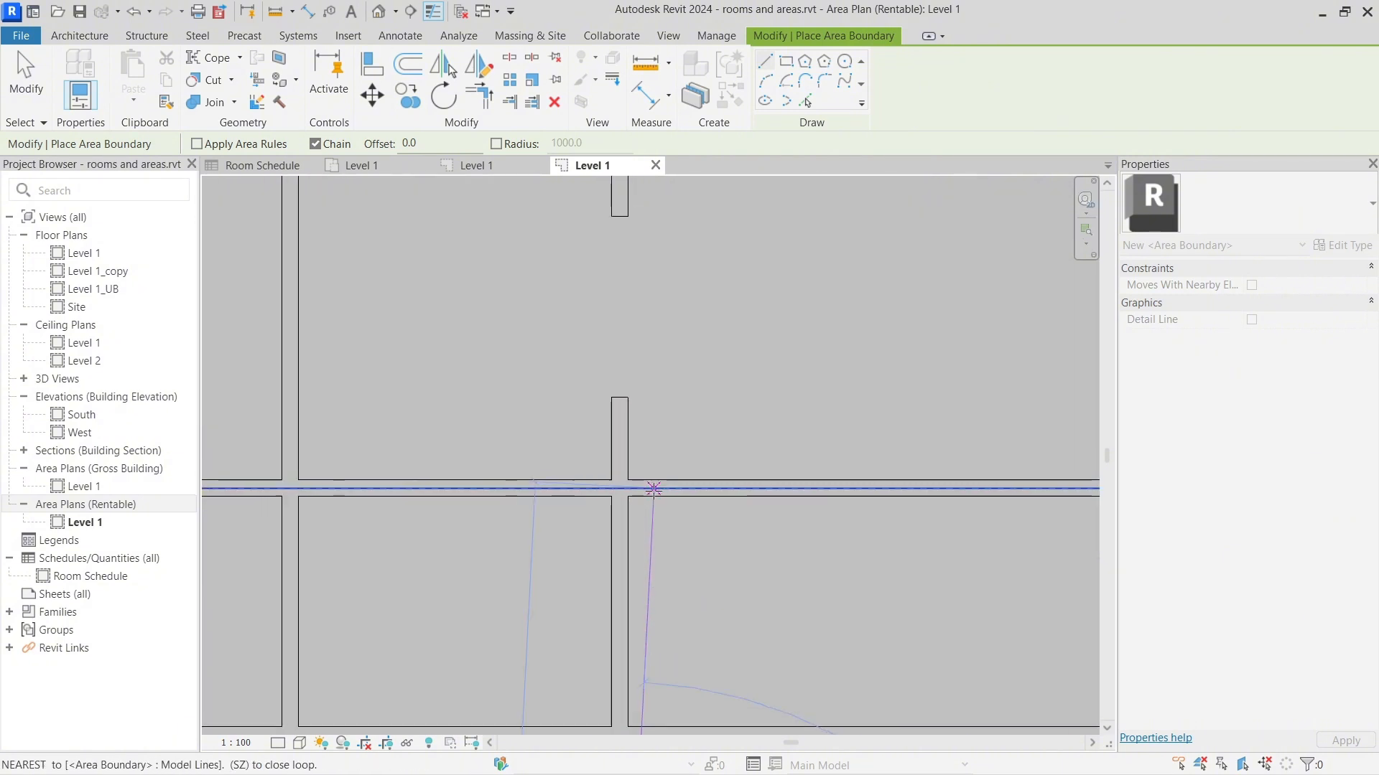
{"action": "left_click", "coordinate": [620, 490]}
{"action": "scroll", "coordinate": [619, 488], "scroll_direction": "down", "scroll_amount": 4}
{"action": "key", "text": "Escape"}
Step: Draw an area boundary from the lower exterior wall up the second interior wall to the corridor, right to the next wall, then up to the existing boundary
{"action": "scroll", "coordinate": [410, 560], "scroll_direction": "down", "scroll_amount": 2}
{"action": "middle_click_drag", "start_coordinate": [409, 560], "coordinate": [730, 449]}
{"action": "scroll", "coordinate": [649, 521], "scroll_direction": "up", "scroll_amount": 3}
{"action": "scroll", "coordinate": [468, 639], "scroll_direction": "up", "scroll_amount": 3}
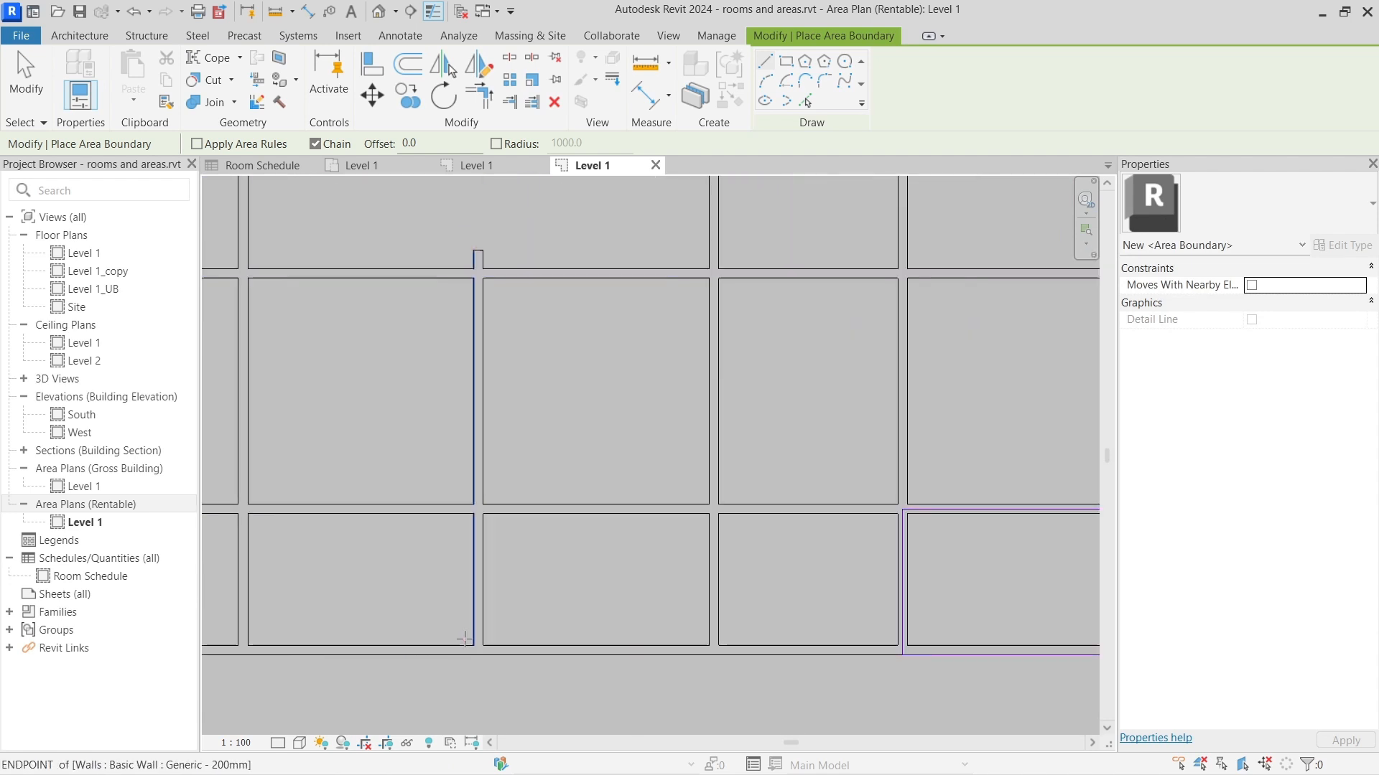
{"action": "left_click", "coordinate": [485, 660]}
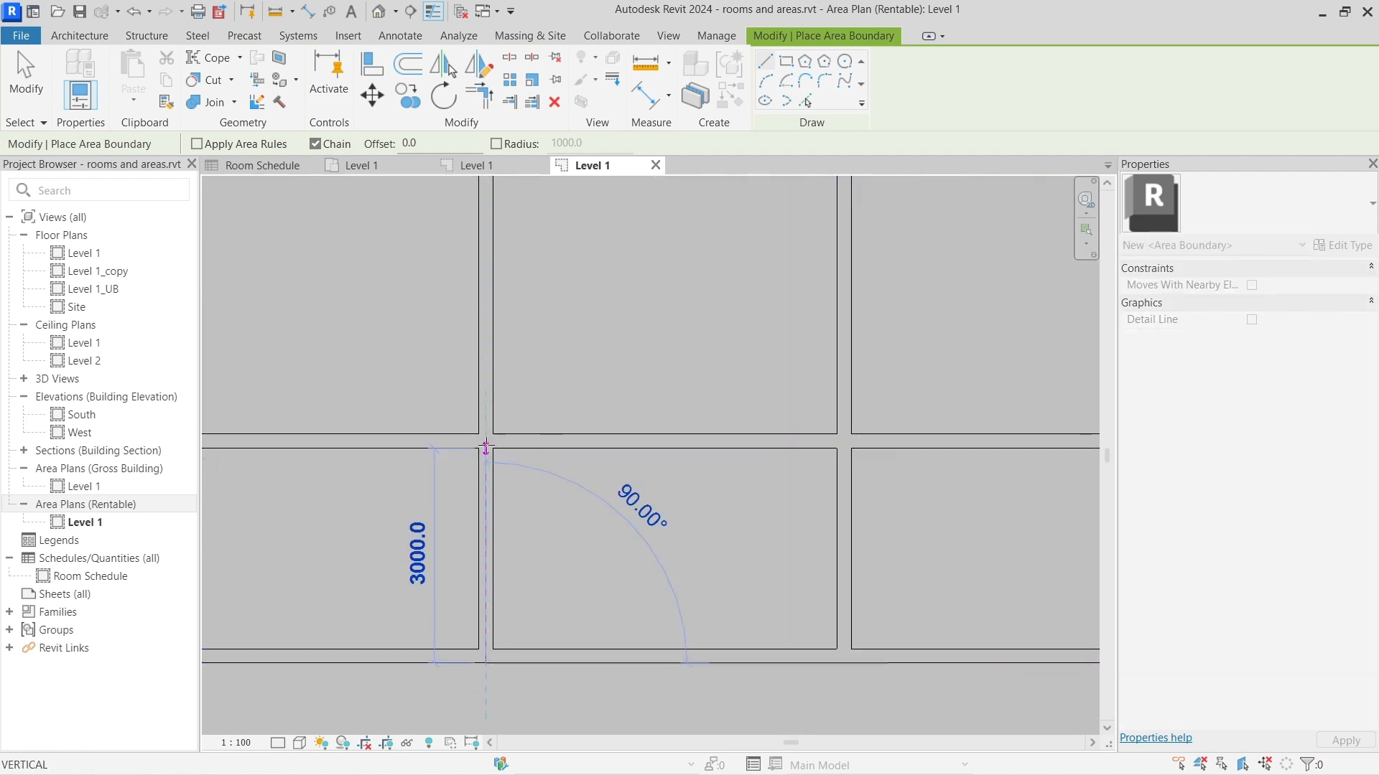
{"action": "scroll", "coordinate": [480, 432], "scroll_direction": "down", "scroll_amount": 1}
{"action": "scroll", "coordinate": [491, 445], "scroll_direction": "up", "scroll_amount": 3}
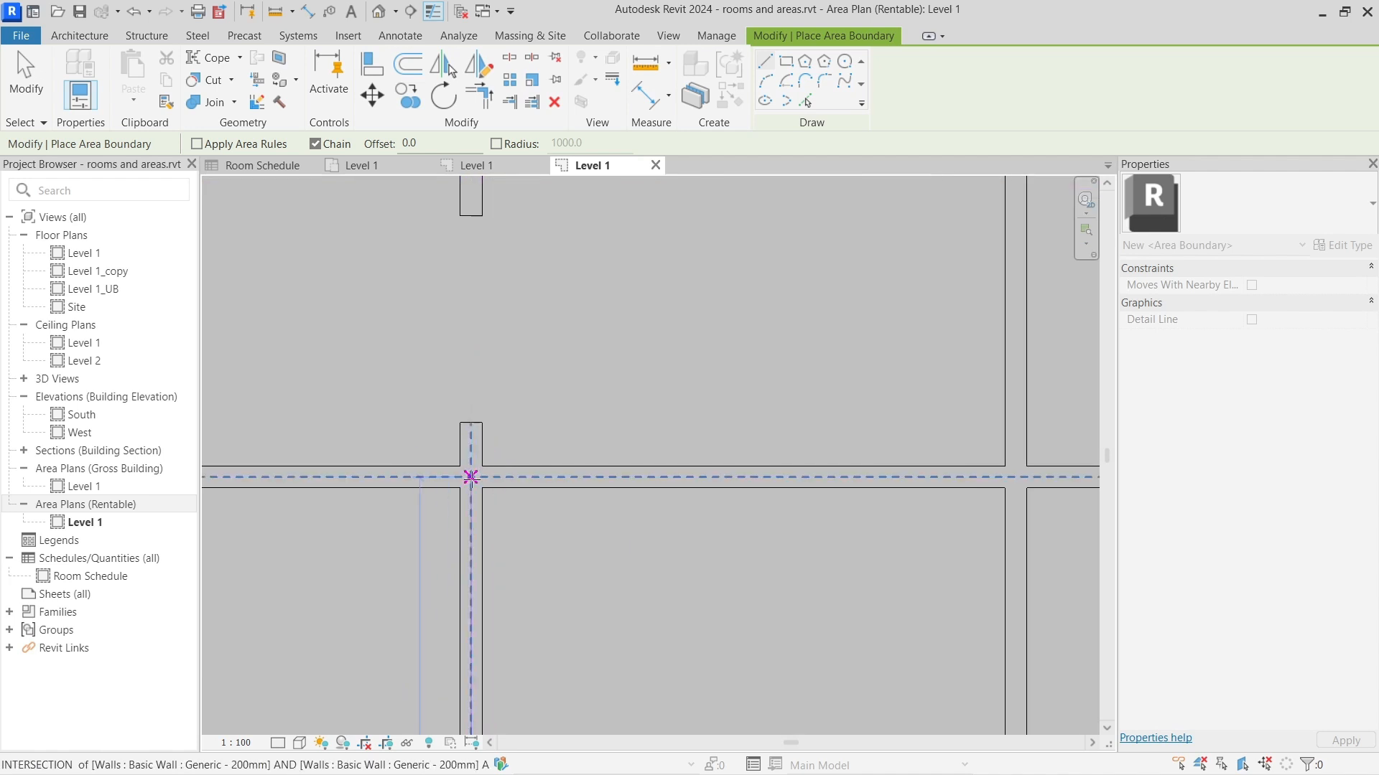
{"action": "left_click", "coordinate": [471, 477]}
{"action": "left_click", "coordinate": [1016, 477]}
{"action": "scroll", "coordinate": [1006, 460], "scroll_direction": "down", "scroll_amount": 2}
{"action": "middle_click_drag", "start_coordinate": [968, 305], "coordinate": [952, 385]}
{"action": "left_click", "coordinate": [988, 333]}
{"action": "key", "text": "Escape"}
Step: Close the perimeter with area boundary lines along the lower exterior wall to the lower-left corner and up the left exterior wall to the existing boundary
{"action": "scroll", "coordinate": [983, 330], "scroll_direction": "down", "scroll_amount": 3}
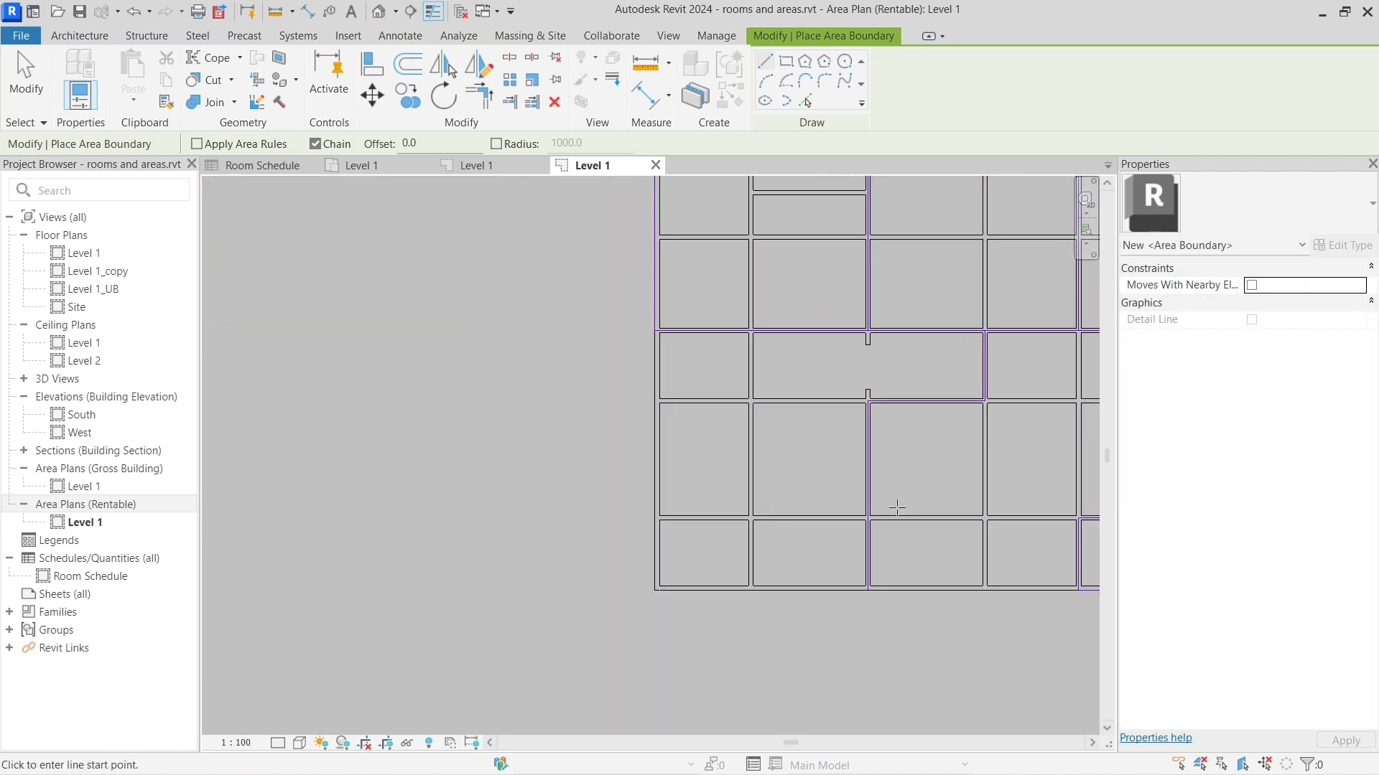
{"action": "left_click", "coordinate": [1079, 589]}
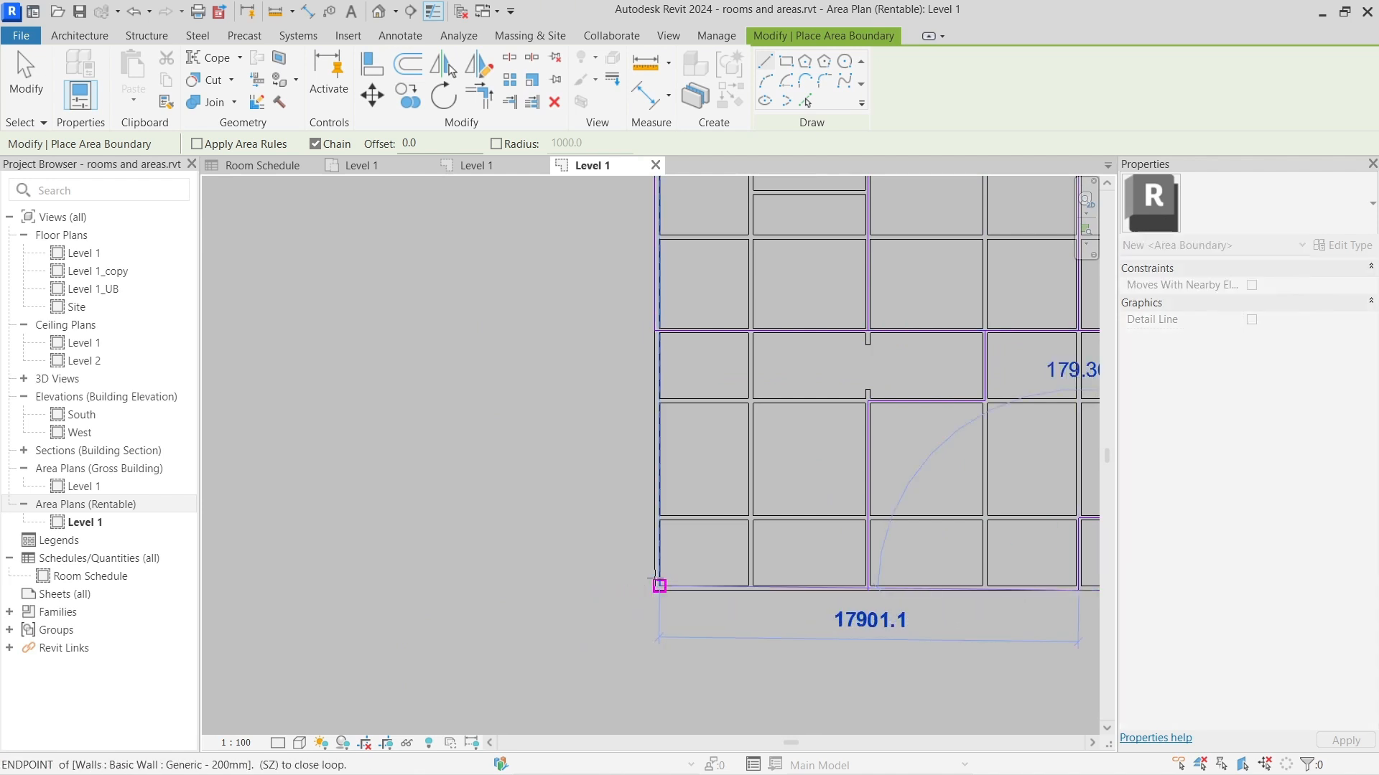
{"action": "left_click", "coordinate": [653, 589]}
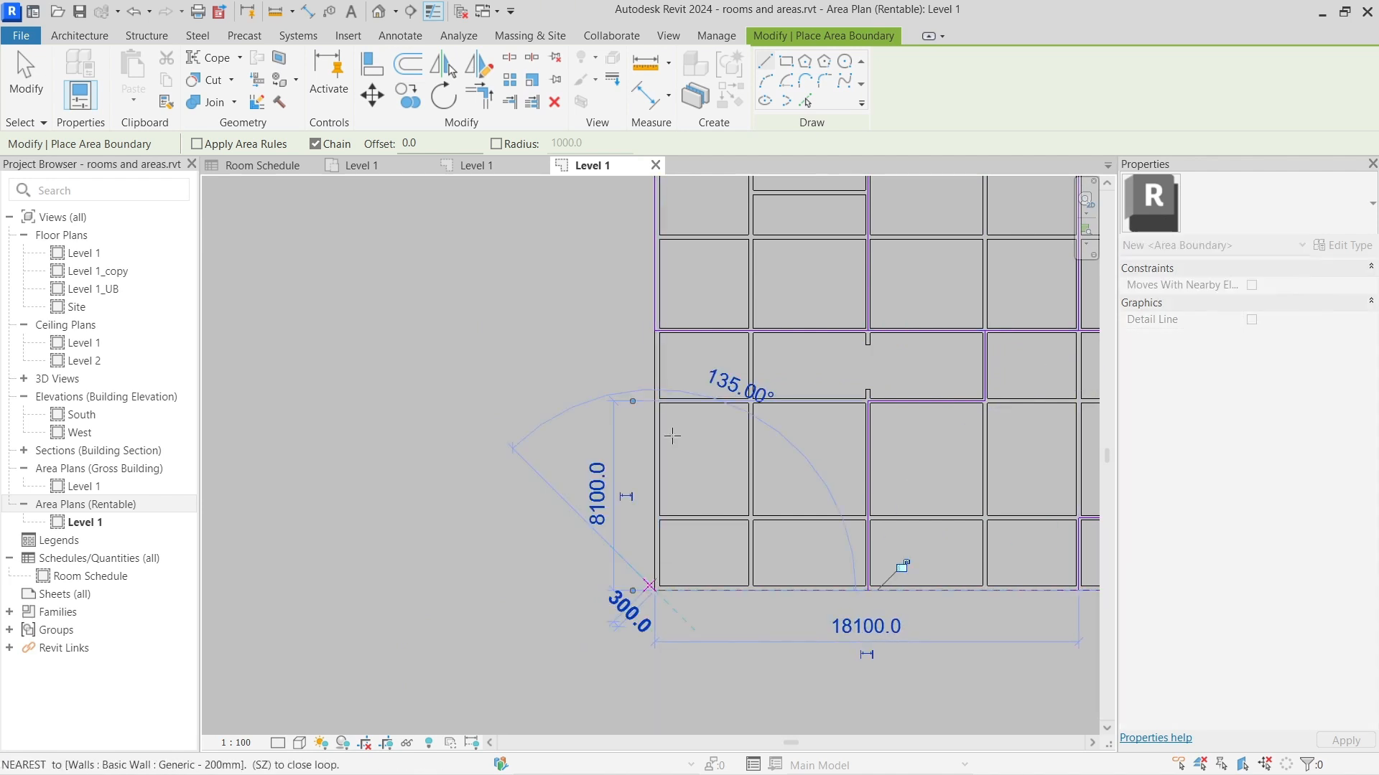
{"action": "left_click", "coordinate": [654, 331]}
{"action": "scroll", "coordinate": [683, 395], "scroll_direction": "down", "scroll_amount": 4}
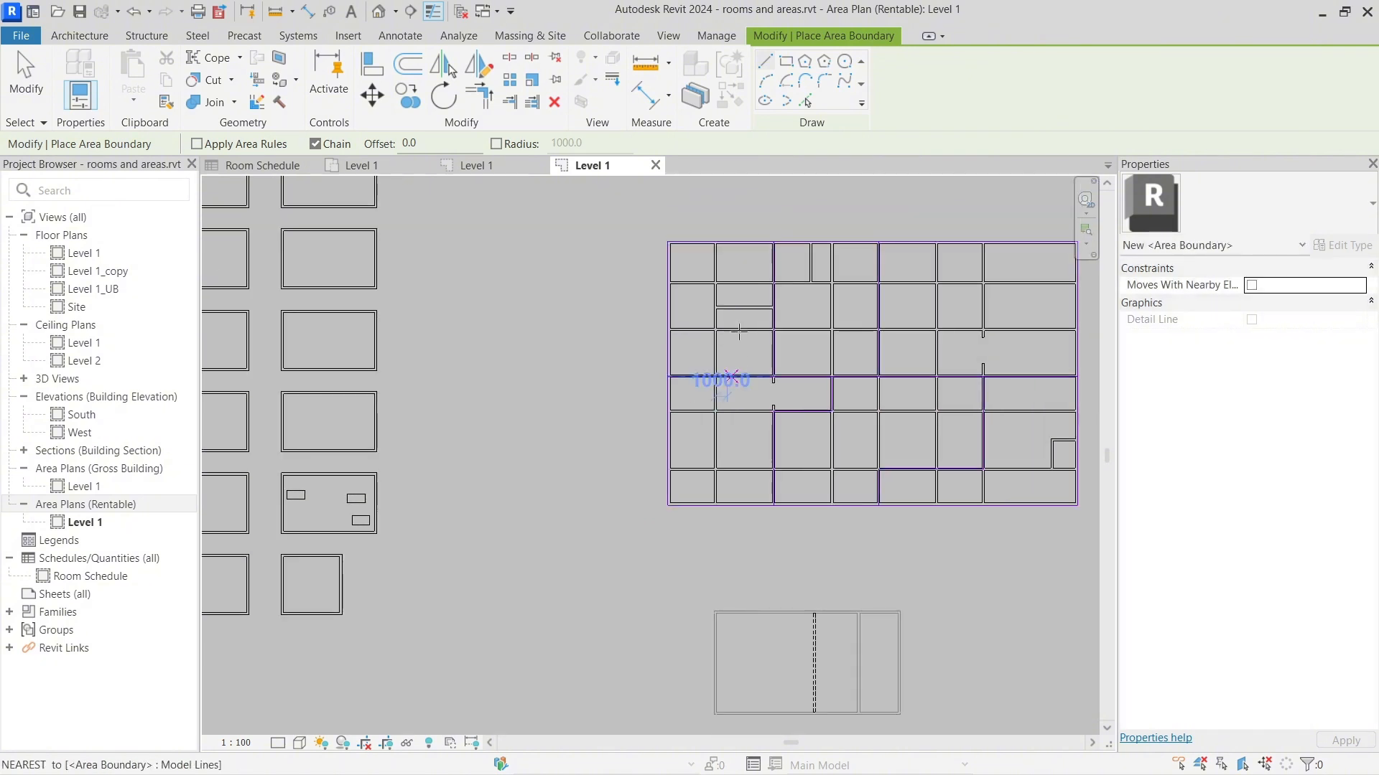
{"action": "middle_click_drag", "start_coordinate": [718, 345], "coordinate": [508, 402]}
{"action": "scroll", "coordinate": [622, 364], "scroll_direction": "up", "scroll_amount": 2}
{"action": "key", "text": "Escape"}
{"action": "key", "text": "Escape"}
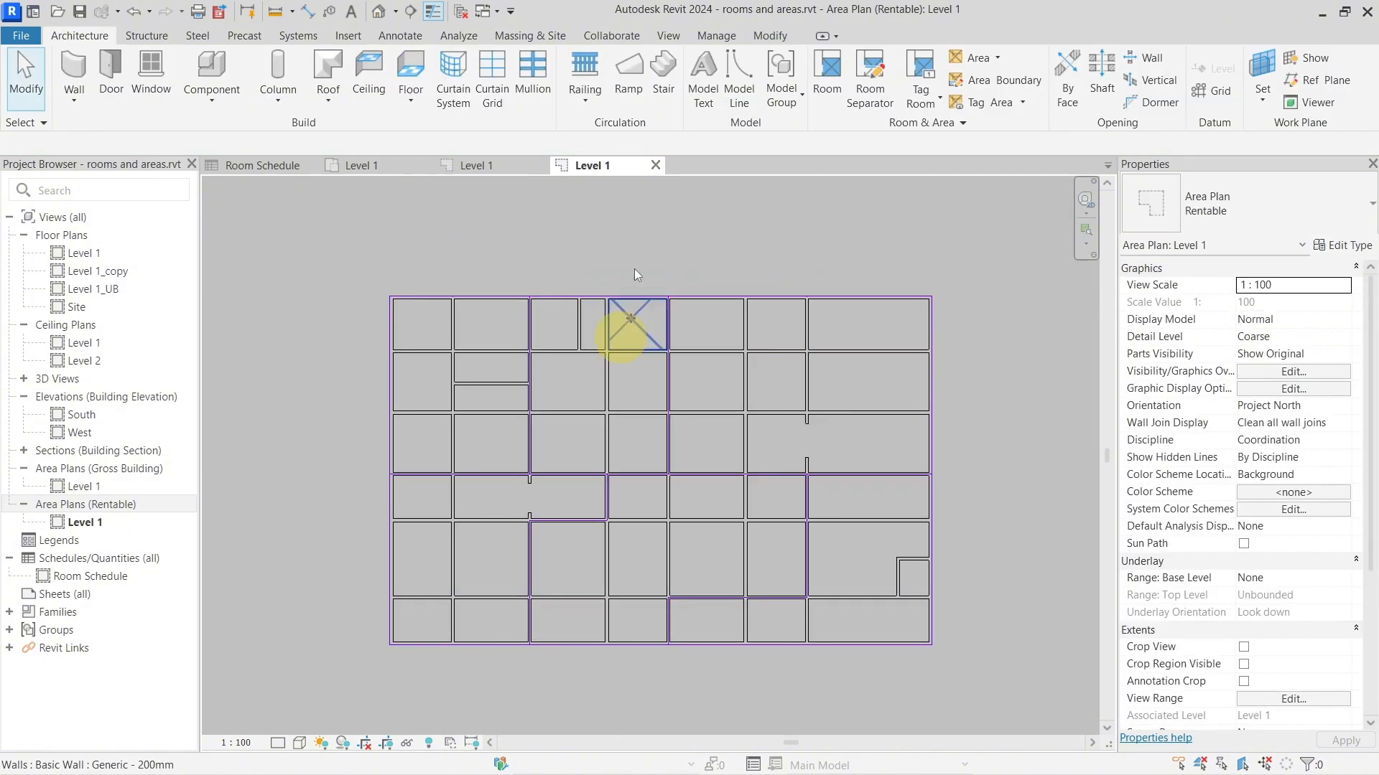
Step: Place tagged areas named cafe in the building's upper-left, upper-middle and lower-right regions
{"action": "left_click", "coordinate": [977, 57]}
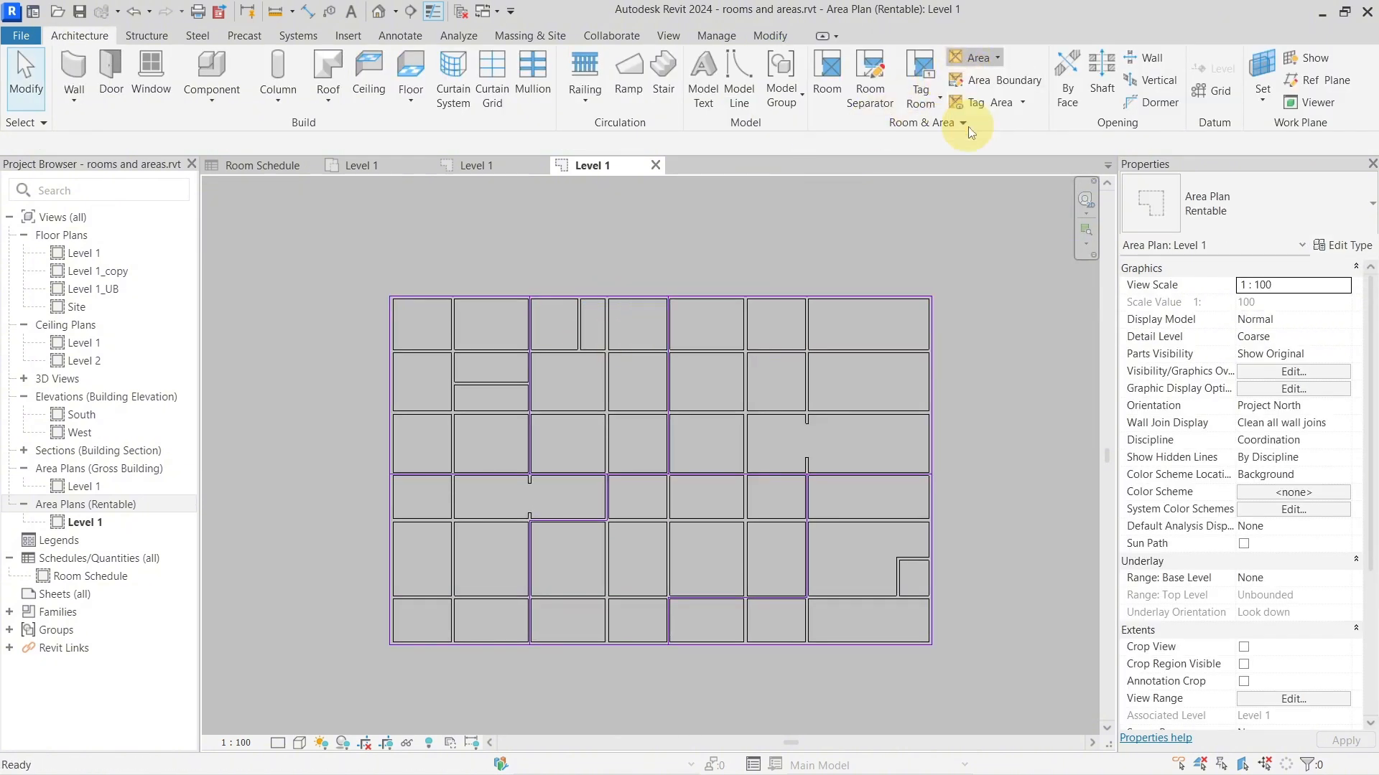
{"action": "left_click", "coordinate": [983, 82]}
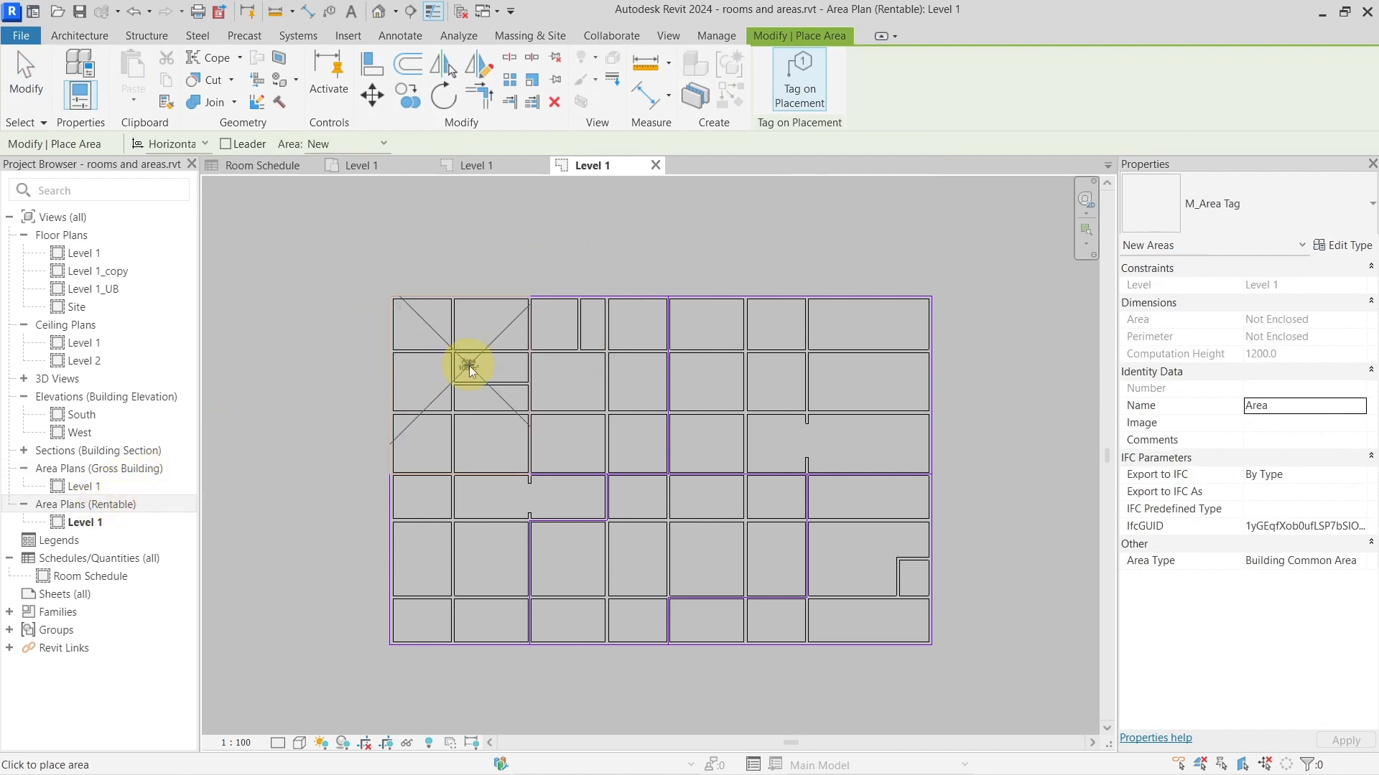
{"action": "left_click", "coordinate": [1308, 411]}
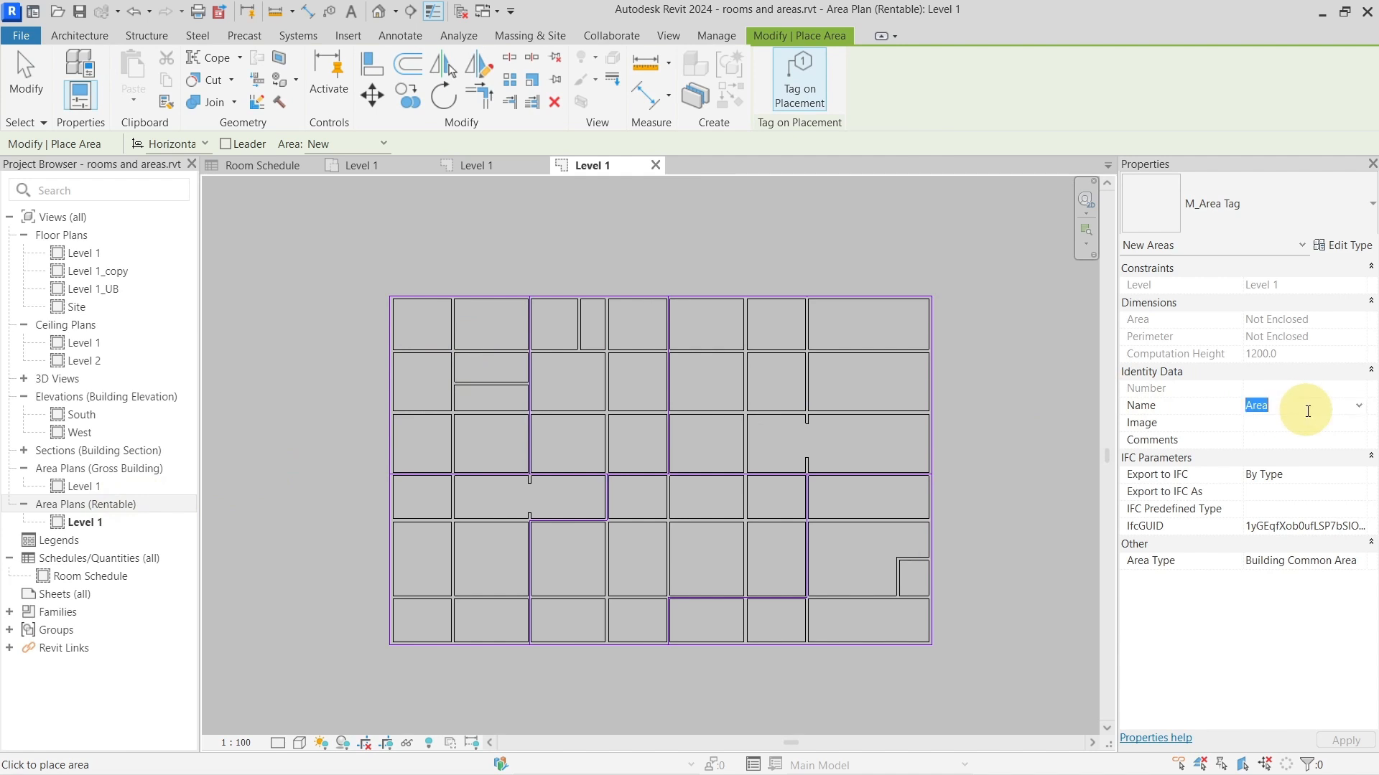
{"action": "left_click", "coordinate": [476, 372]}
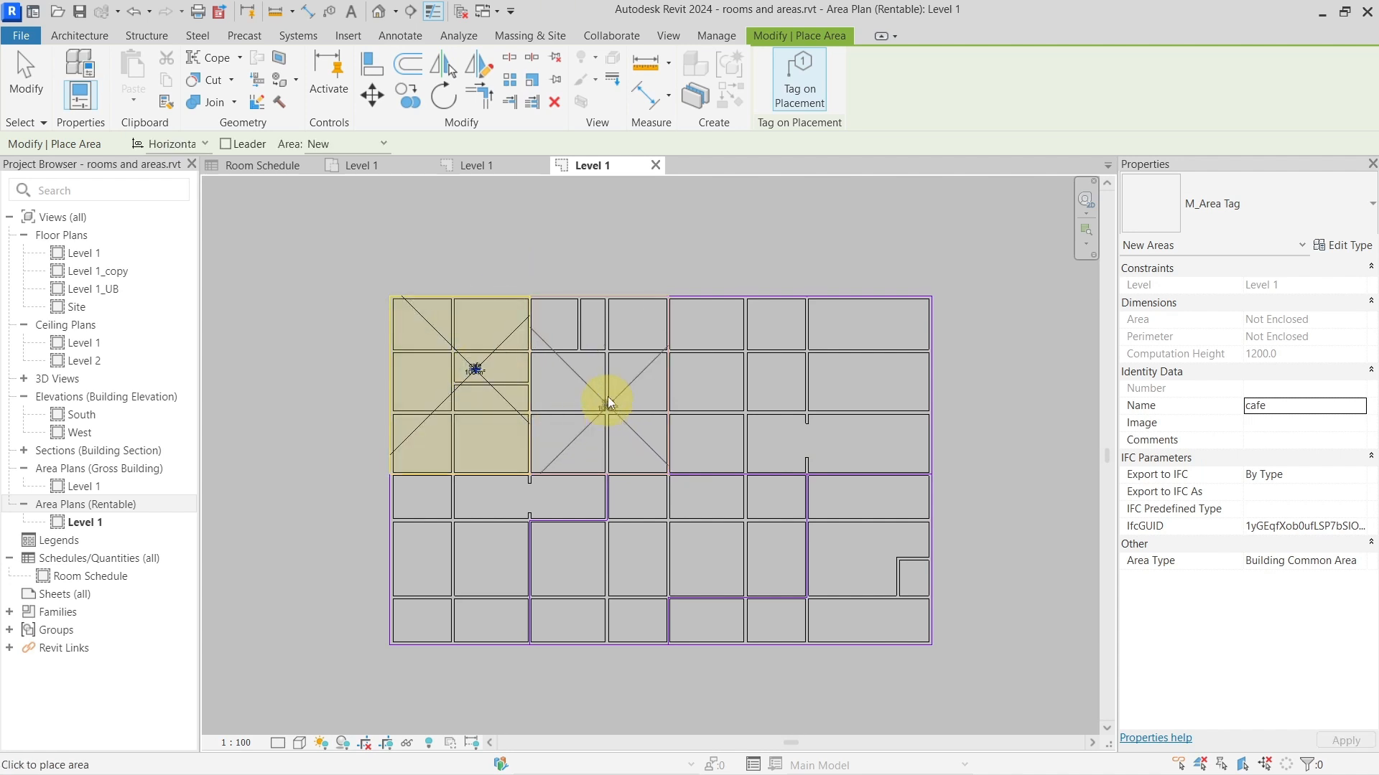
{"action": "left_click", "coordinate": [872, 570]}
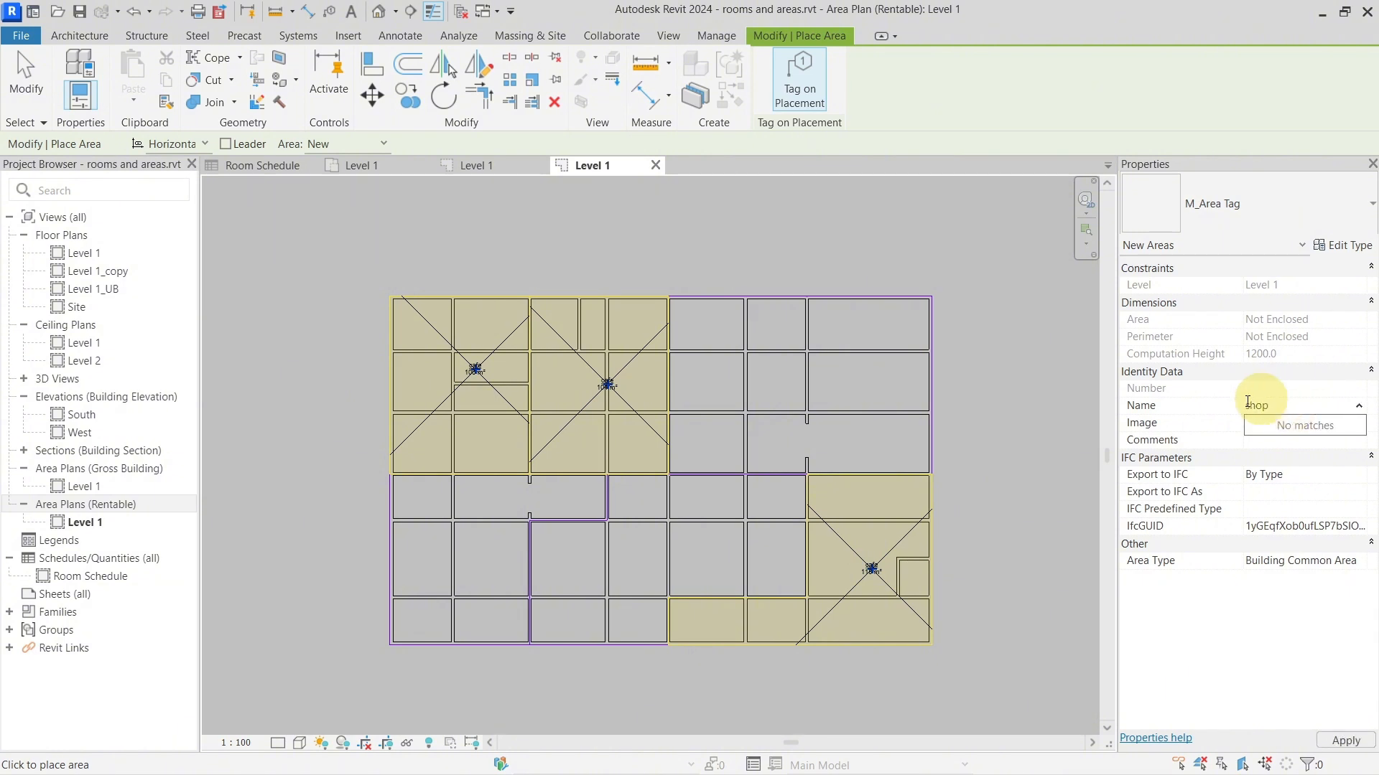
Step: Place tagged areas named shop in the building's upper-right, lower-middle and lower-left regions, and finish area placement
{"action": "left_click", "coordinate": [793, 381]}
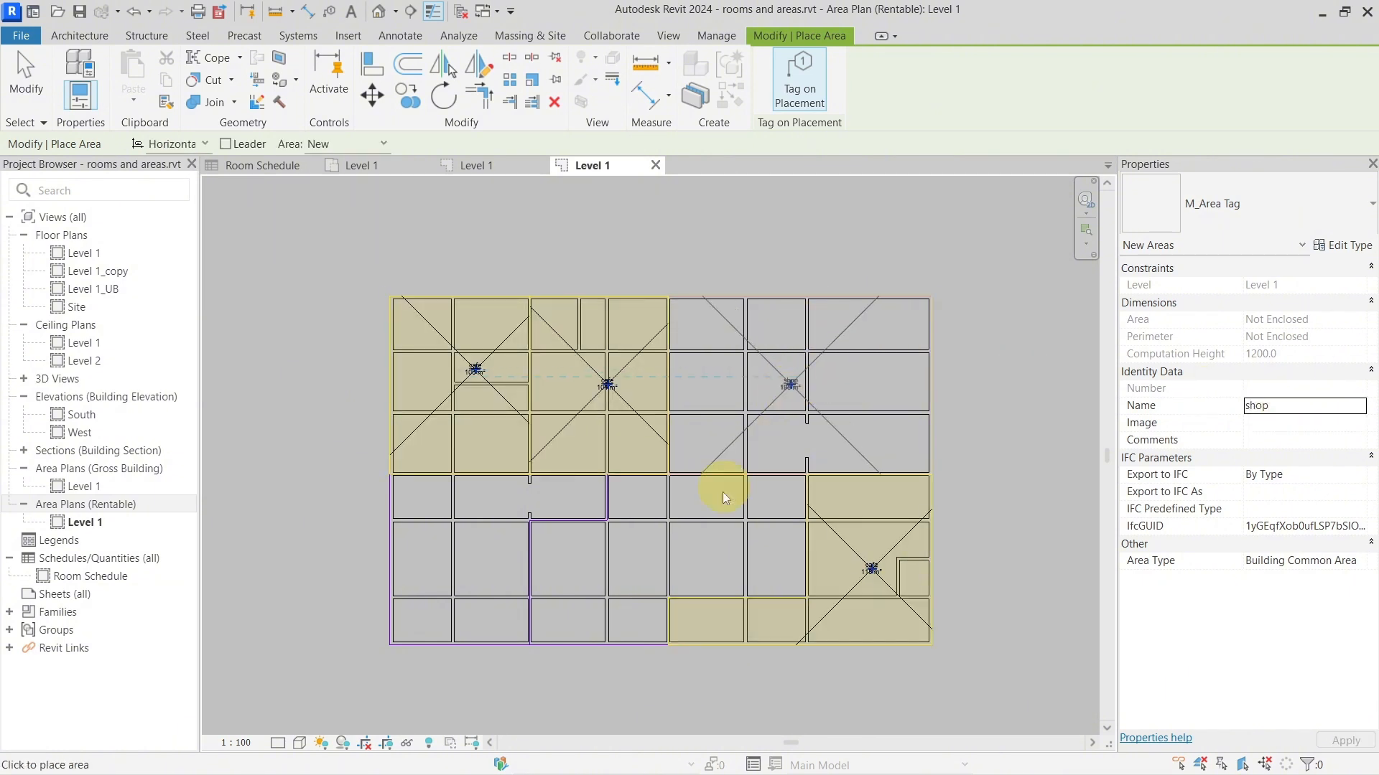
{"action": "left_click", "coordinate": [682, 545]}
{"action": "left_click", "coordinate": [475, 555]}
{"action": "left_click", "coordinate": [475, 445]}
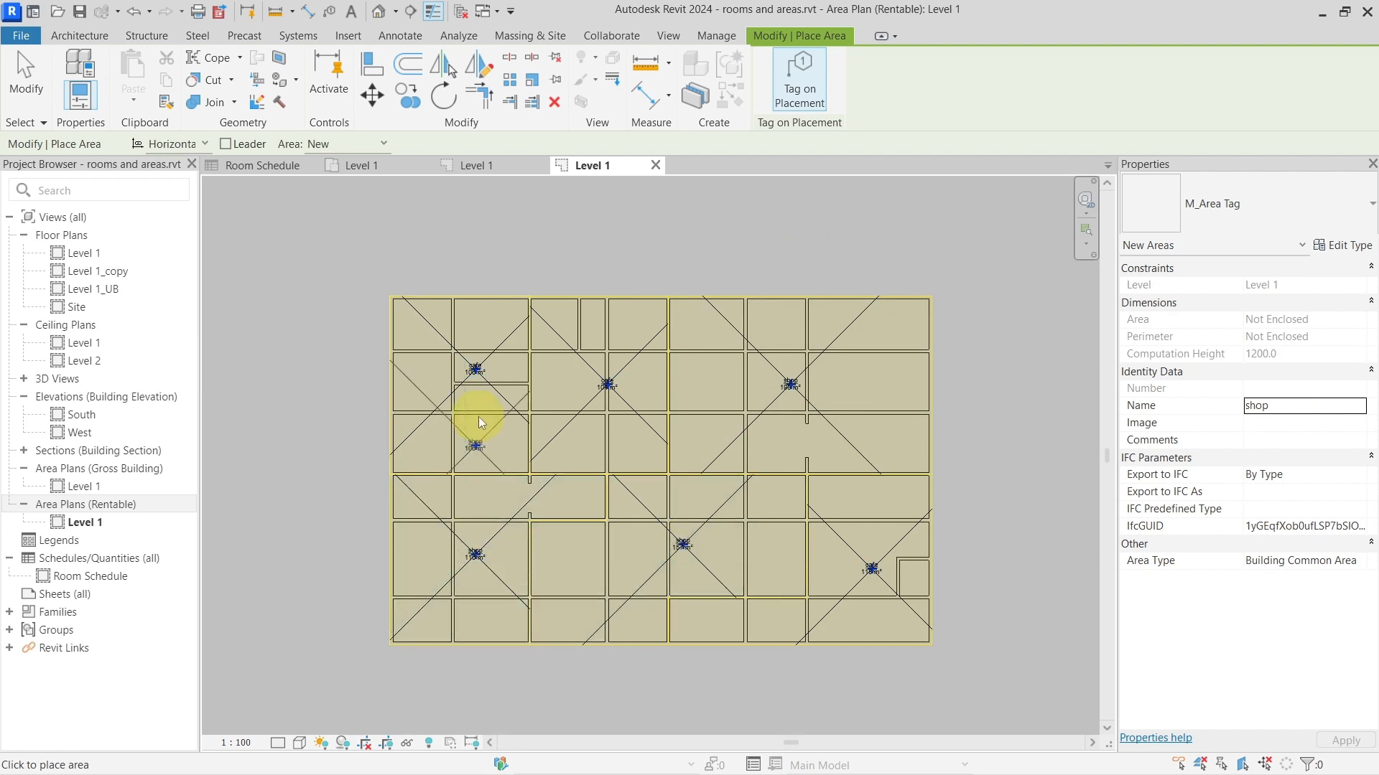
{"action": "key", "text": "Escape"}
{"action": "key", "text": "Escape"}
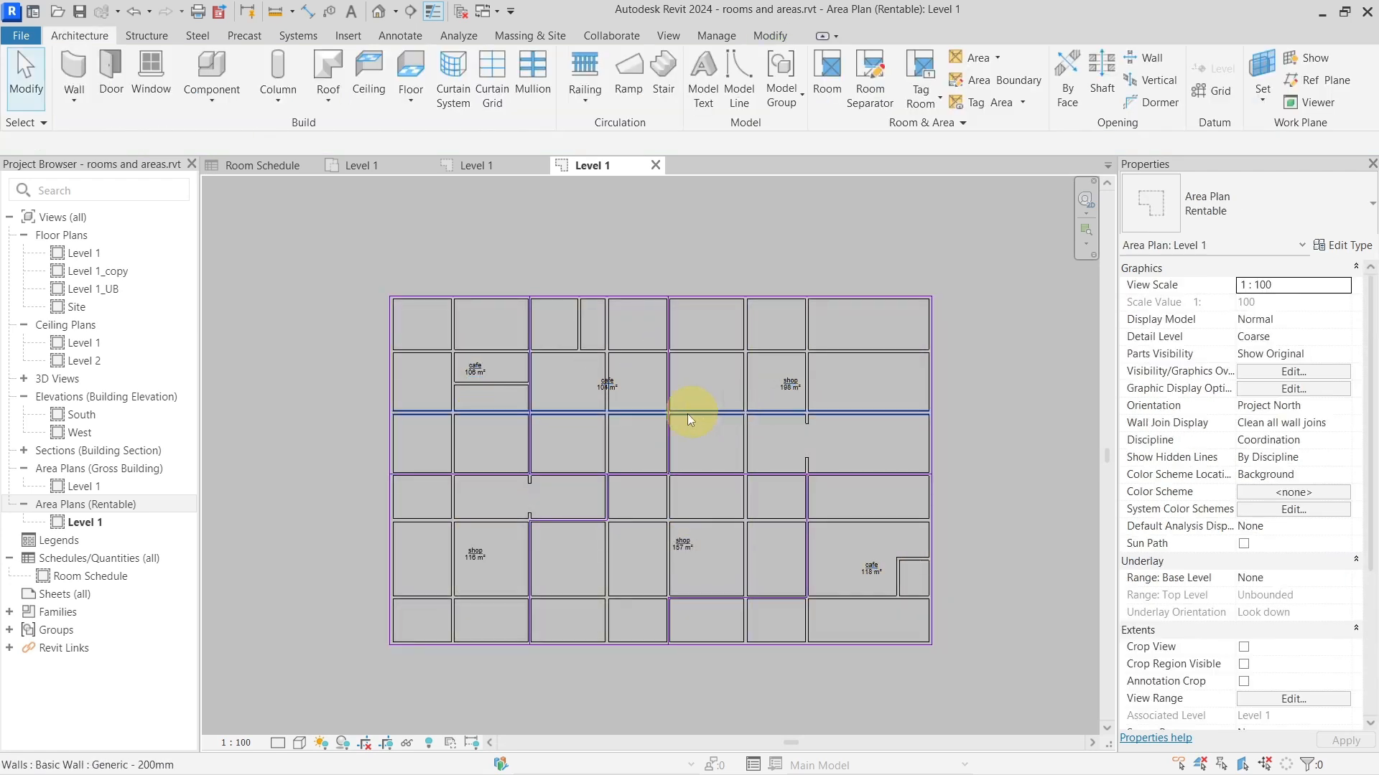
Step: Examine the tags and properties of the upper-left cafe, upper-middle cafe and upper-right shop areas
{"action": "left_click", "coordinate": [478, 371]}
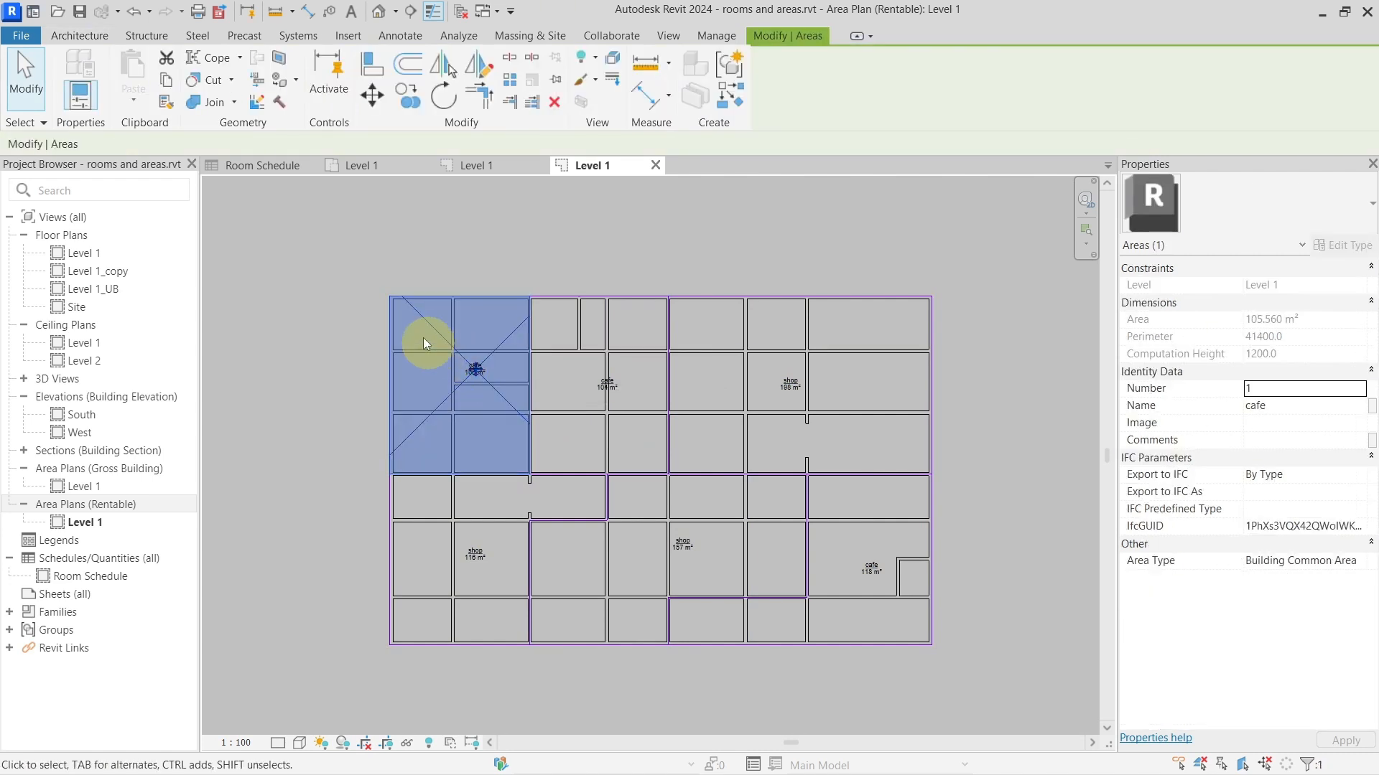
{"action": "scroll", "coordinate": [419, 334], "scroll_direction": "up", "scroll_amount": 3}
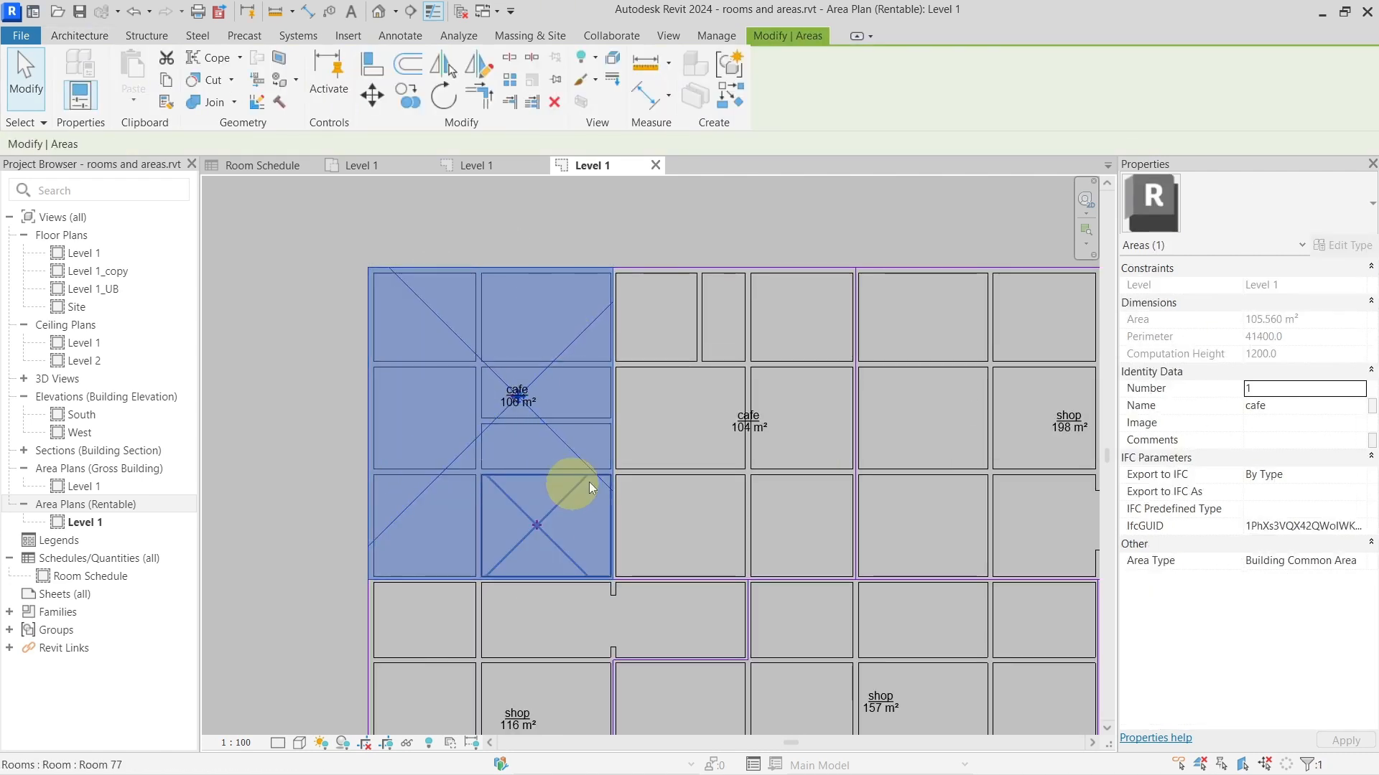
{"action": "scroll", "coordinate": [725, 416], "scroll_direction": "down", "scroll_amount": 2}
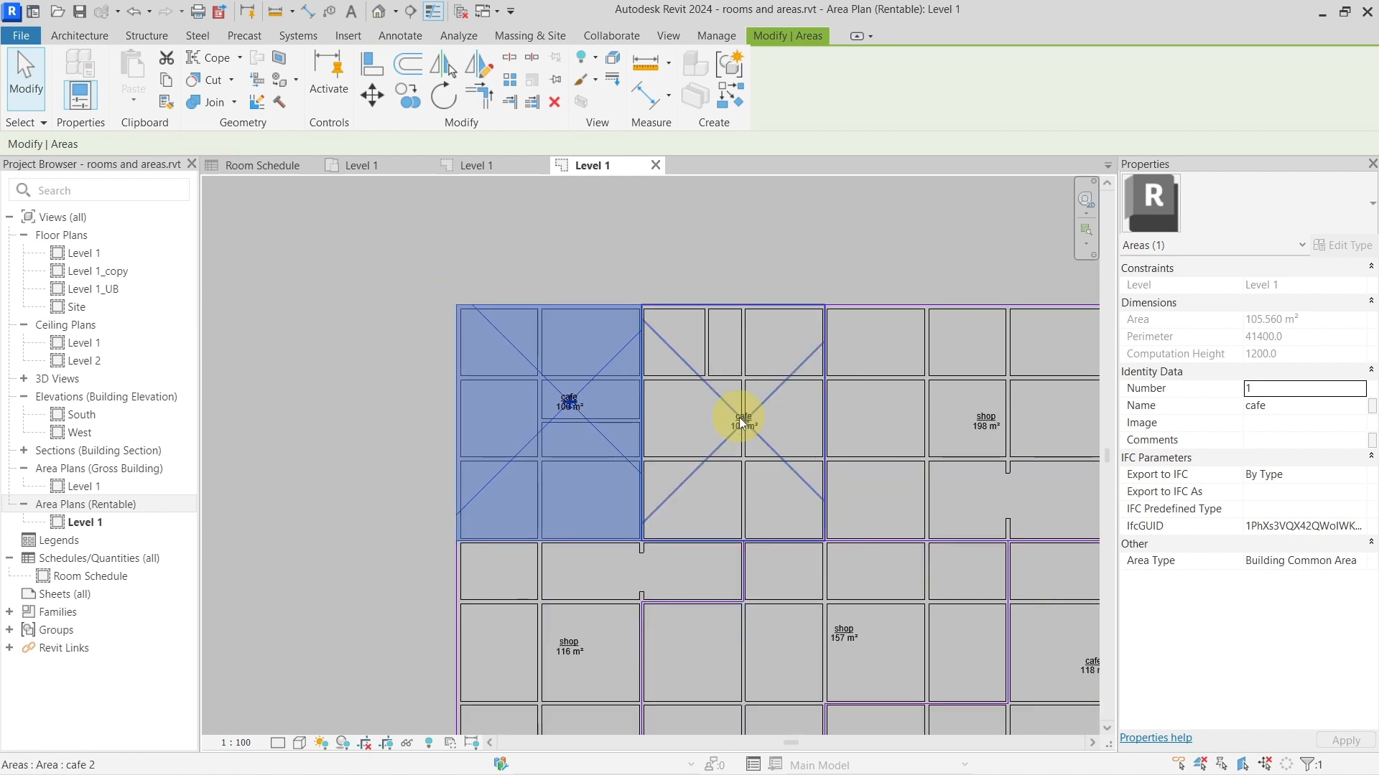
{"action": "left_click", "coordinate": [739, 417]}
{"action": "middle_click_drag", "start_coordinate": [933, 413], "coordinate": [796, 416]}
{"action": "left_click", "coordinate": [788, 414]}
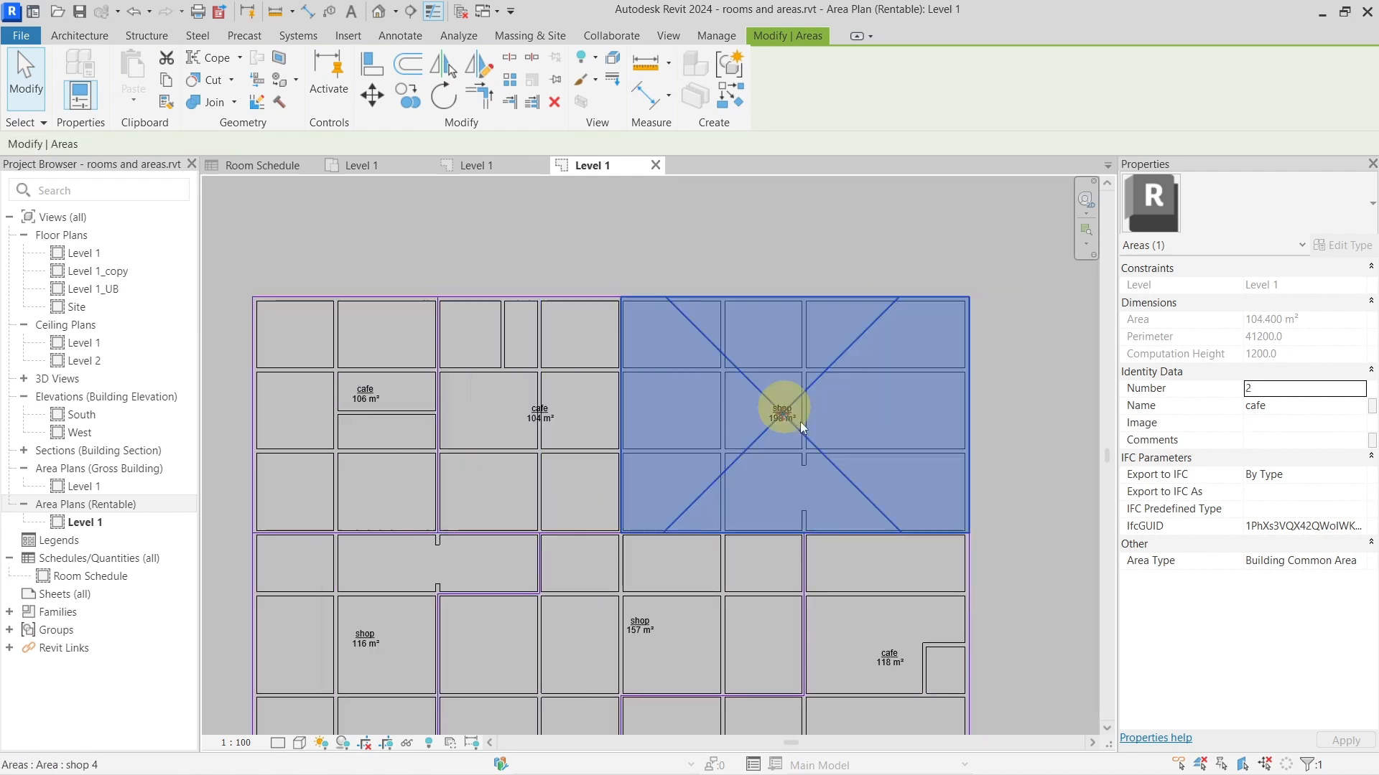
{"action": "middle_click_drag", "start_coordinate": [468, 615], "coordinate": [540, 523]}
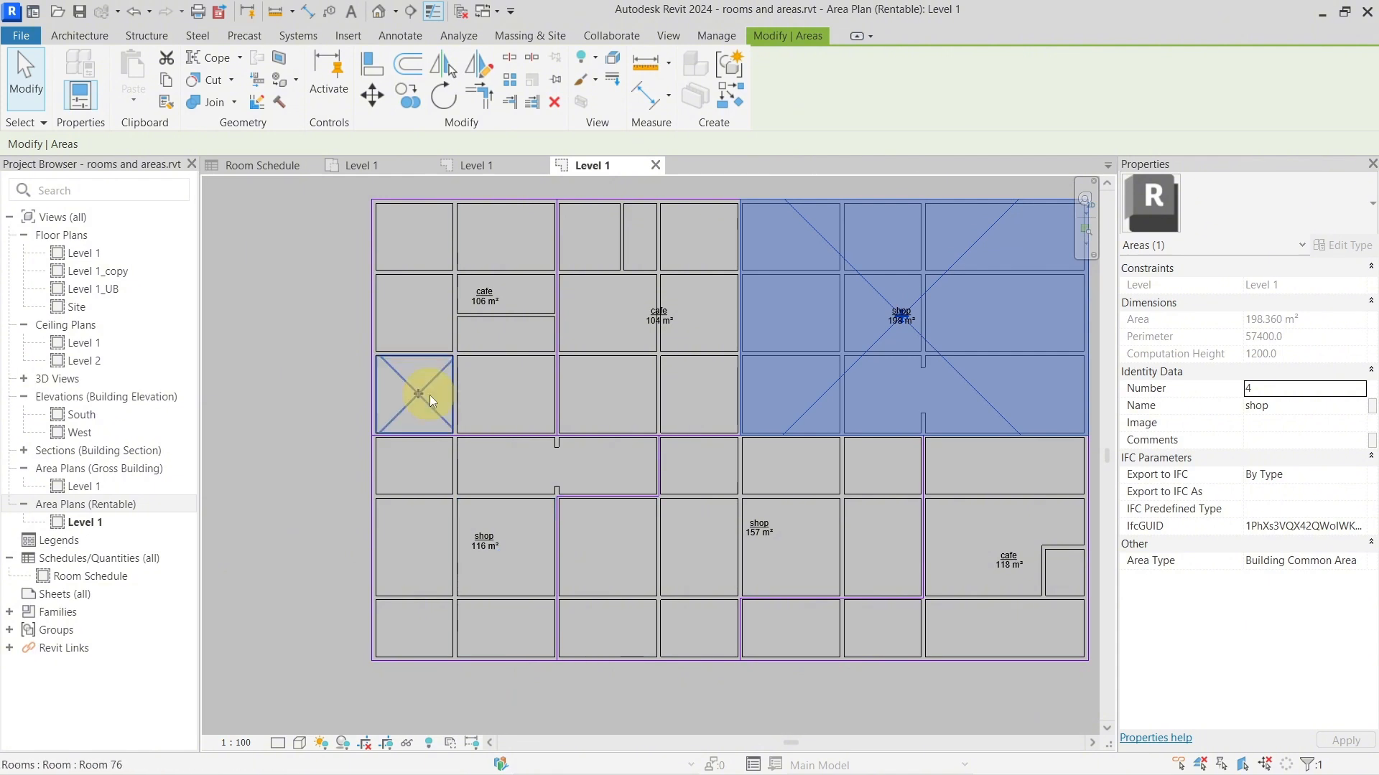
{"action": "left_click", "coordinate": [297, 309]}
{"action": "middle_click_drag", "start_coordinate": [553, 301], "coordinate": [446, 320]}
{"action": "scroll", "coordinate": [446, 319], "scroll_direction": "down", "scroll_amount": 1}
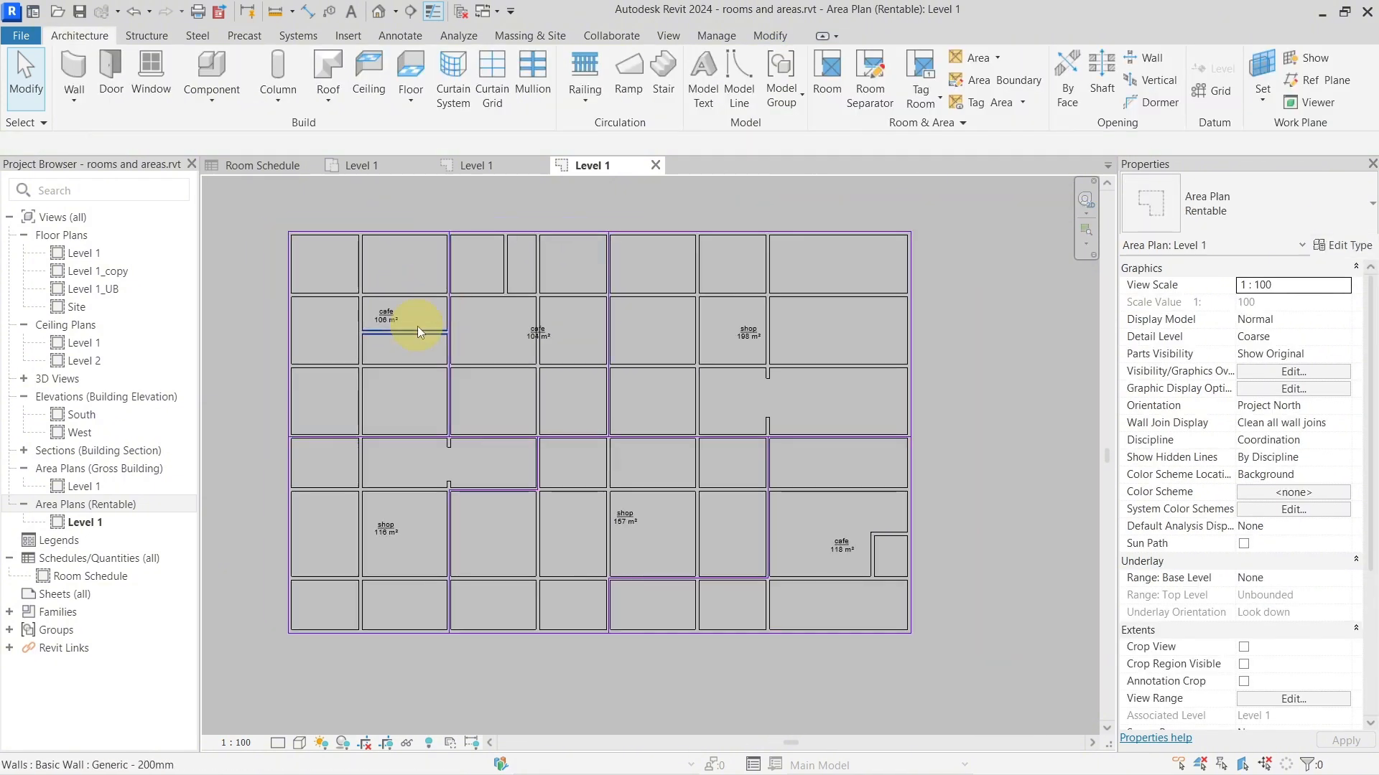
Step: Create a new schedule for the Areas (Rentable) category
{"action": "right_click", "coordinate": [132, 562]}
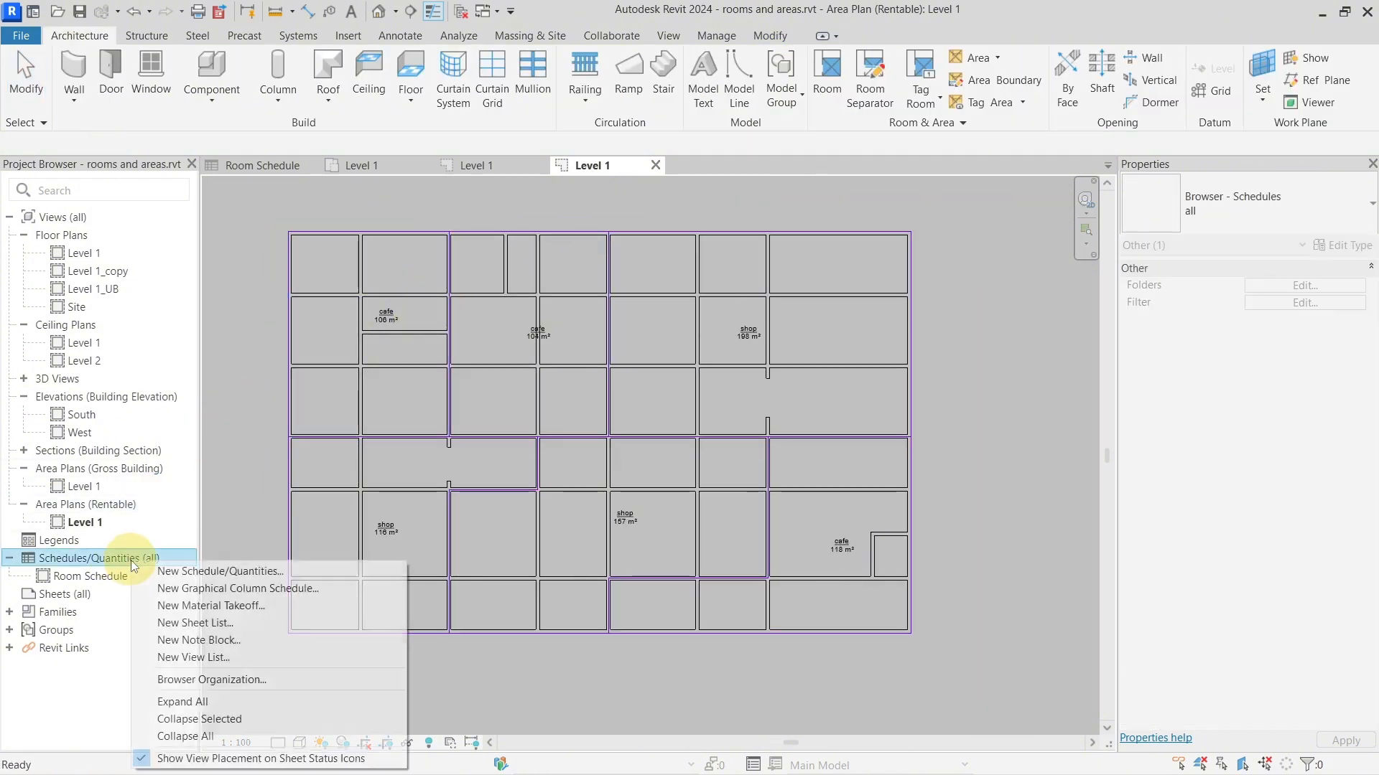
{"action": "left_click", "coordinate": [169, 572]}
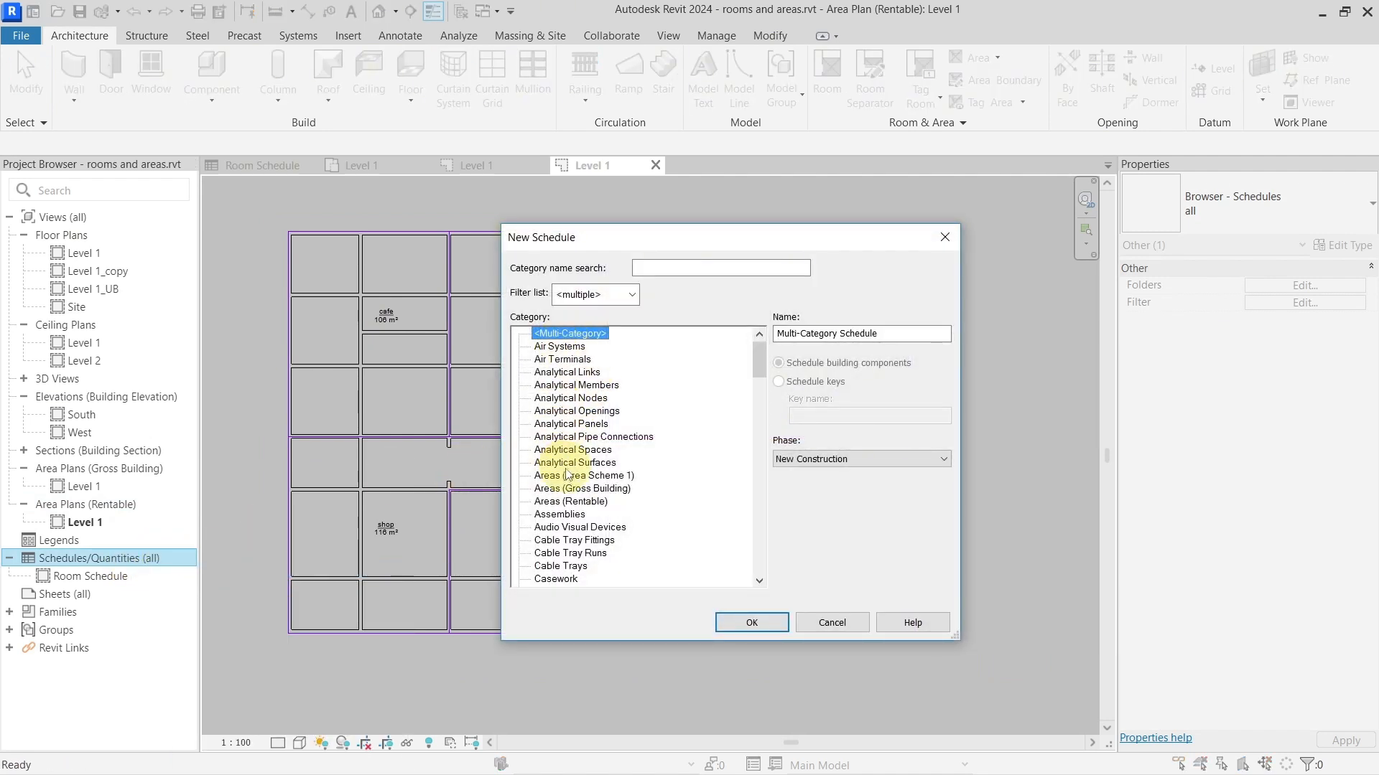
{"action": "left_click", "coordinate": [567, 476]}
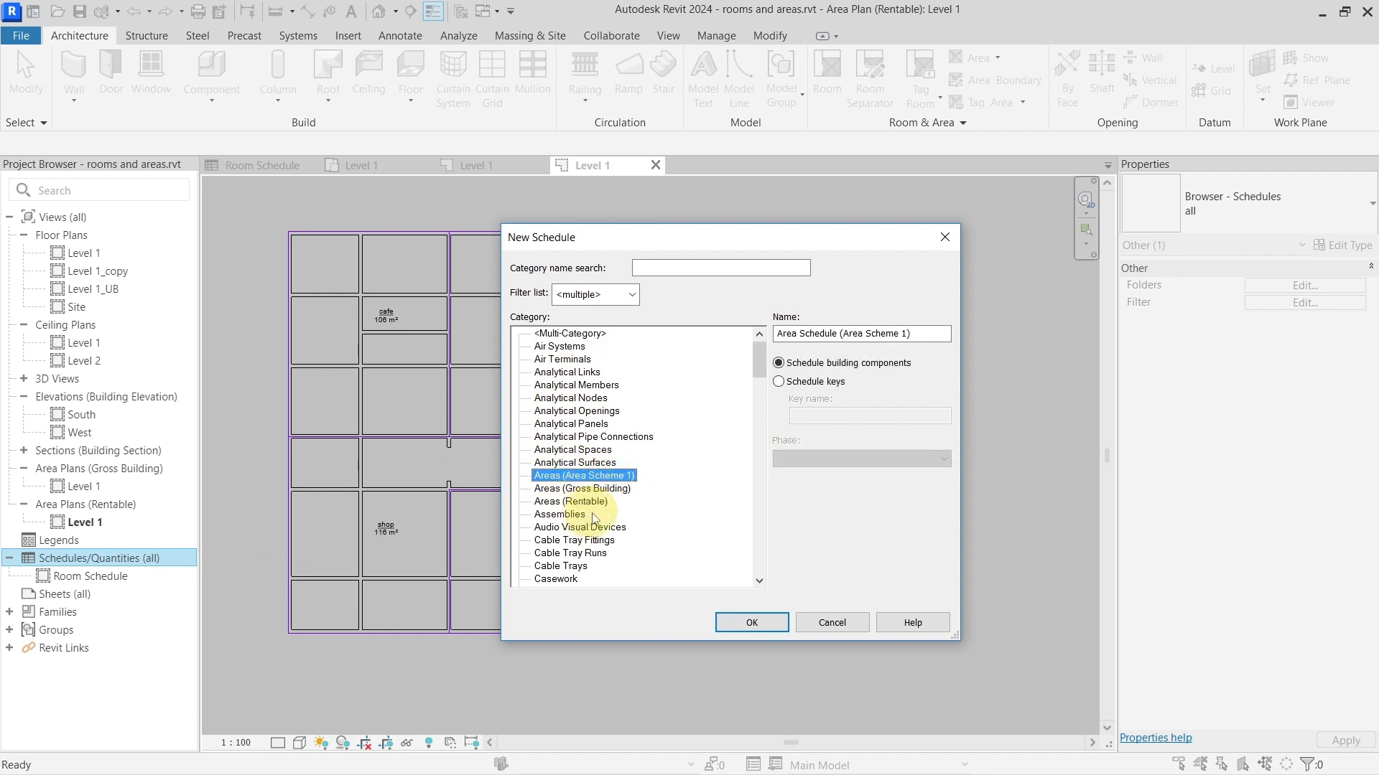
{"action": "left_click", "coordinate": [595, 504]}
{"action": "left_click", "coordinate": [734, 619]}
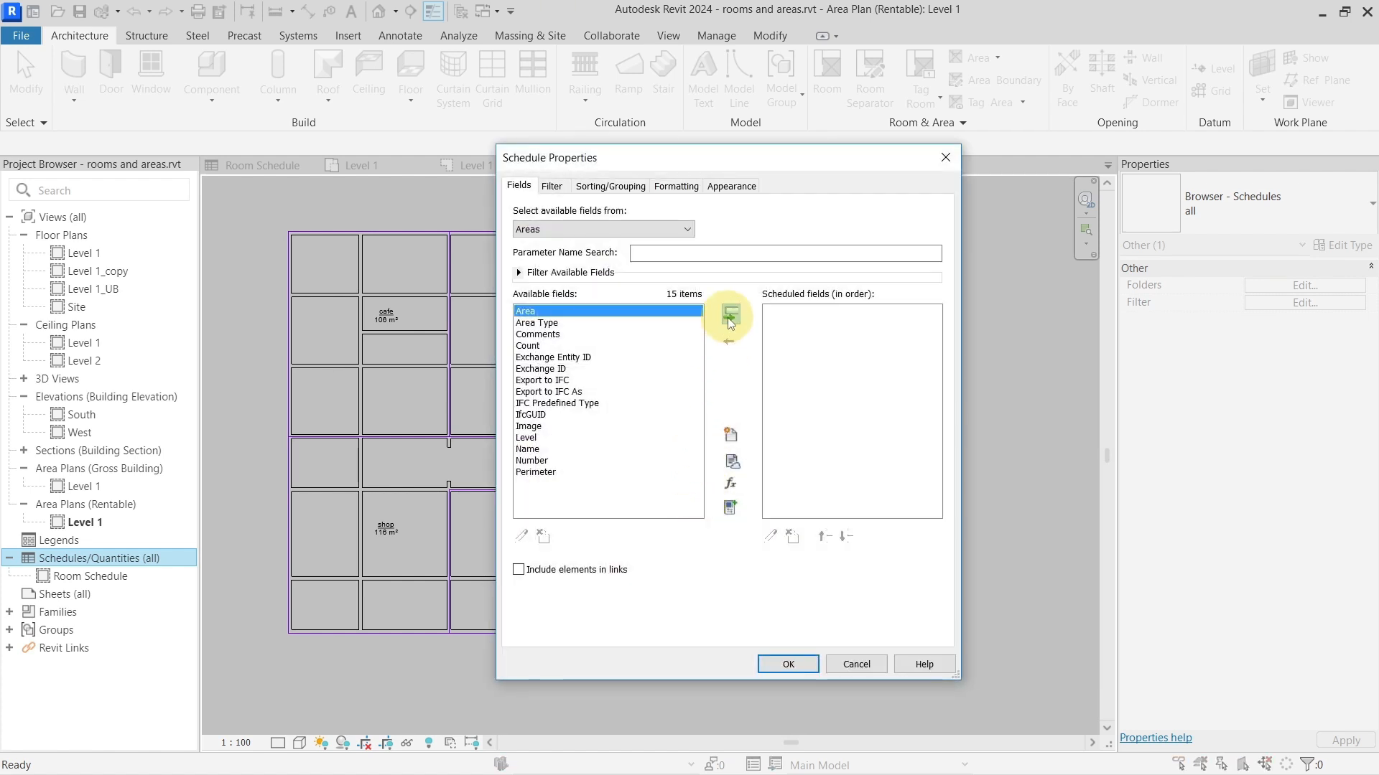
Step: Add the Area and Name fields to the rentable area schedule, order Name before Area, and generate the schedule
{"action": "left_click", "coordinate": [731, 316]}
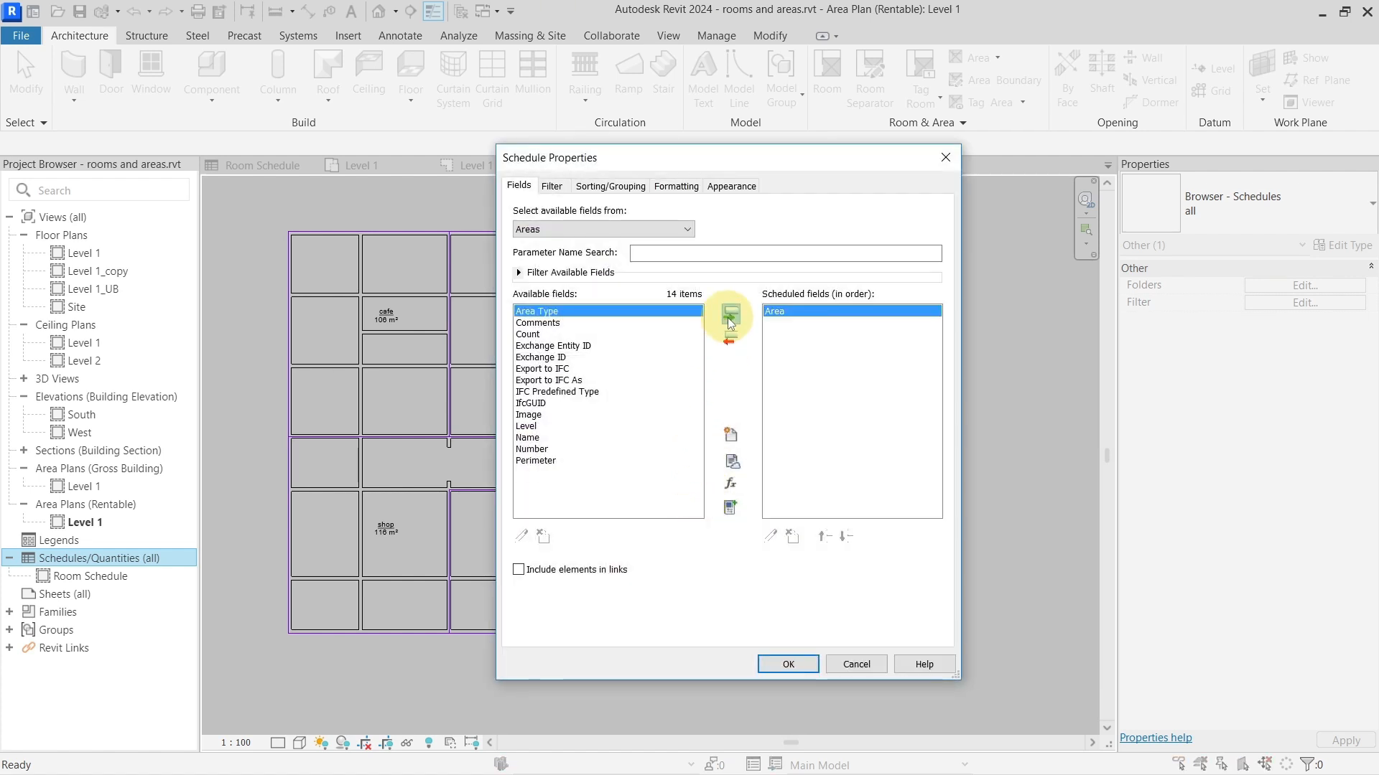
{"action": "double_click", "coordinate": [557, 440]}
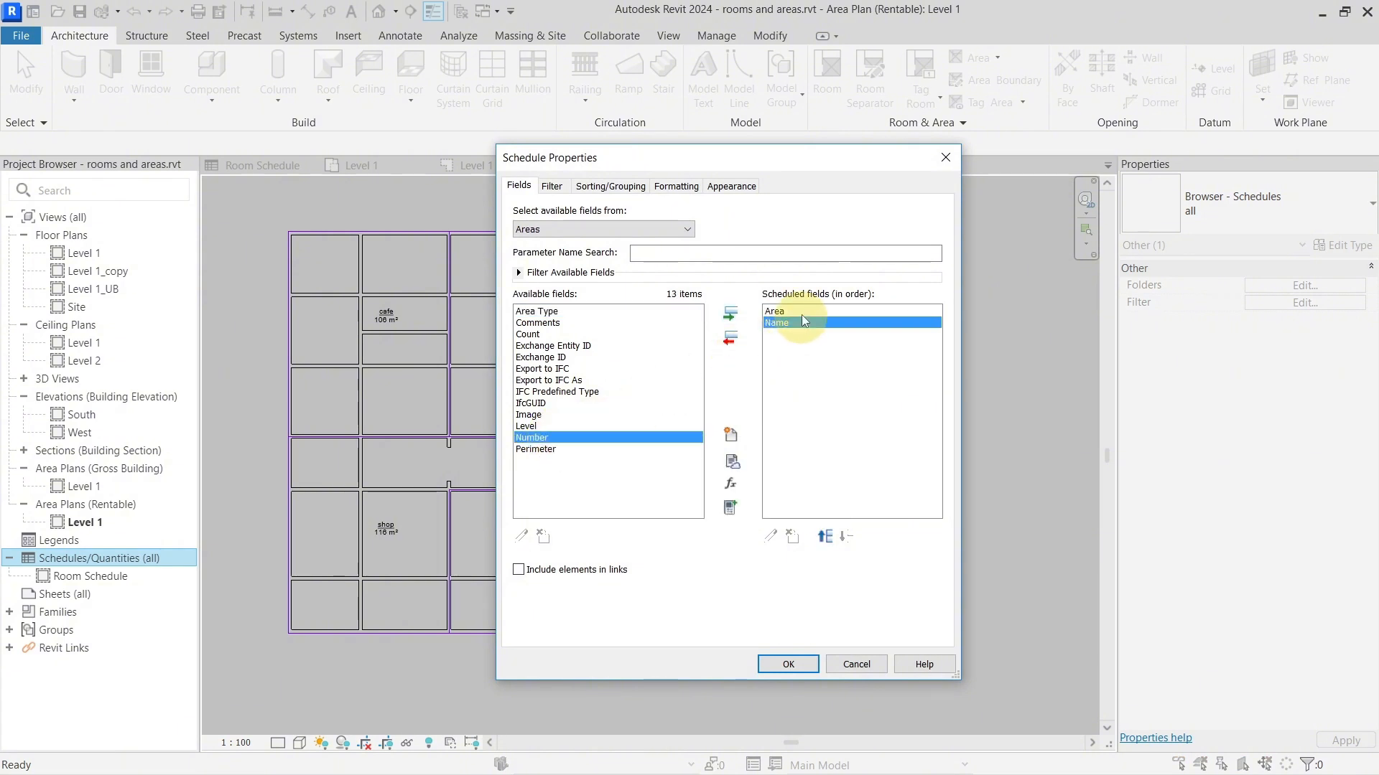
{"action": "left_click", "coordinate": [824, 537]}
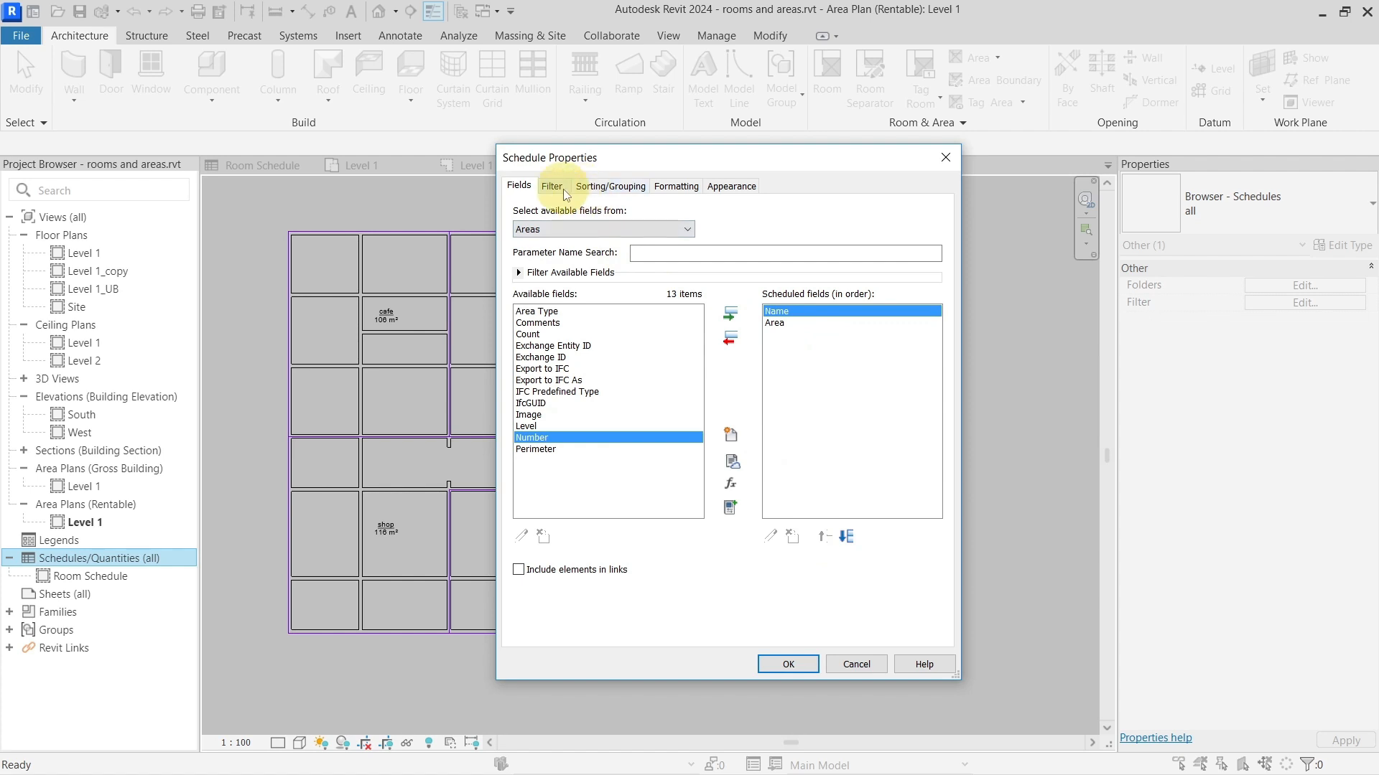
{"action": "left_click", "coordinate": [788, 665]}
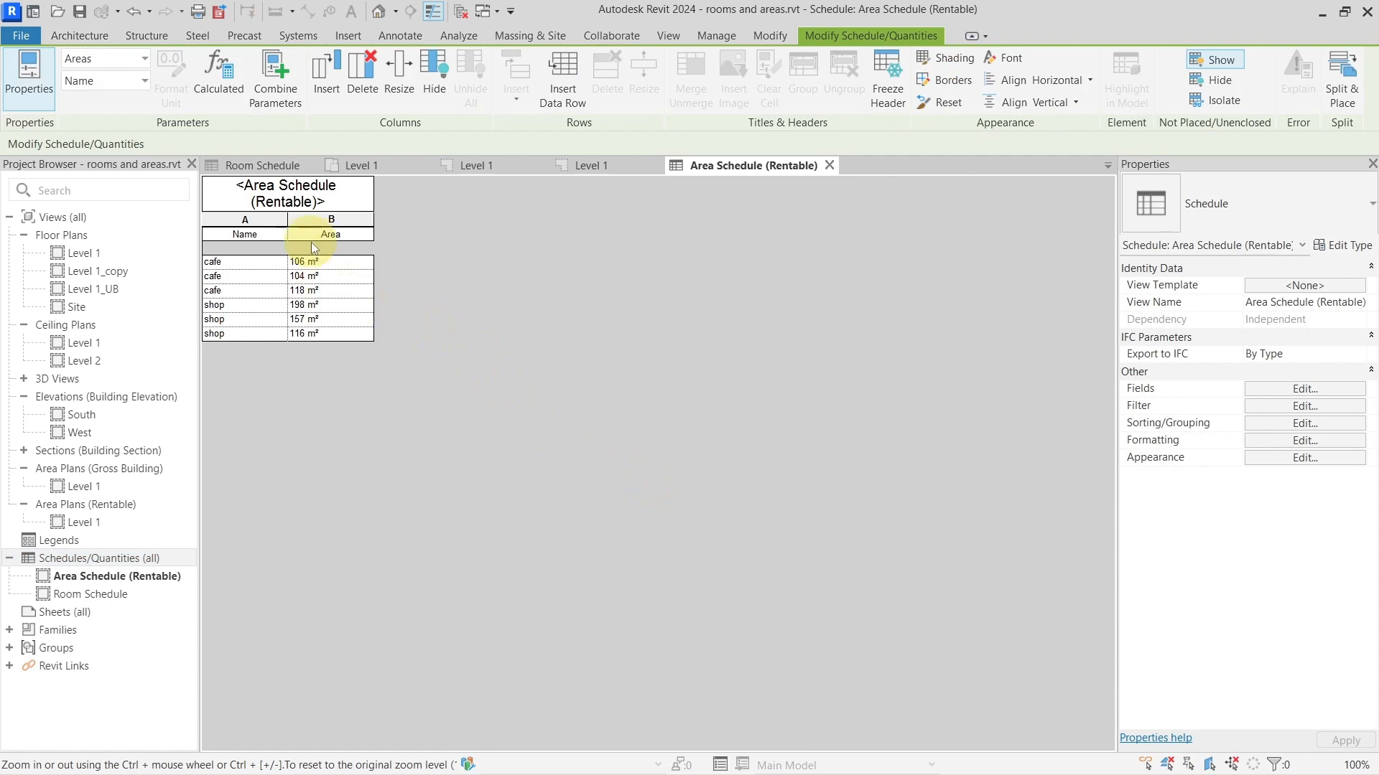
Step: Sort the rentable area schedule by Name with a title, count, and totals footer, and turn on grand totals
{"action": "scroll", "coordinate": [312, 243], "scroll_direction": "up", "scroll_amount": 6, "text": "ctrl"}
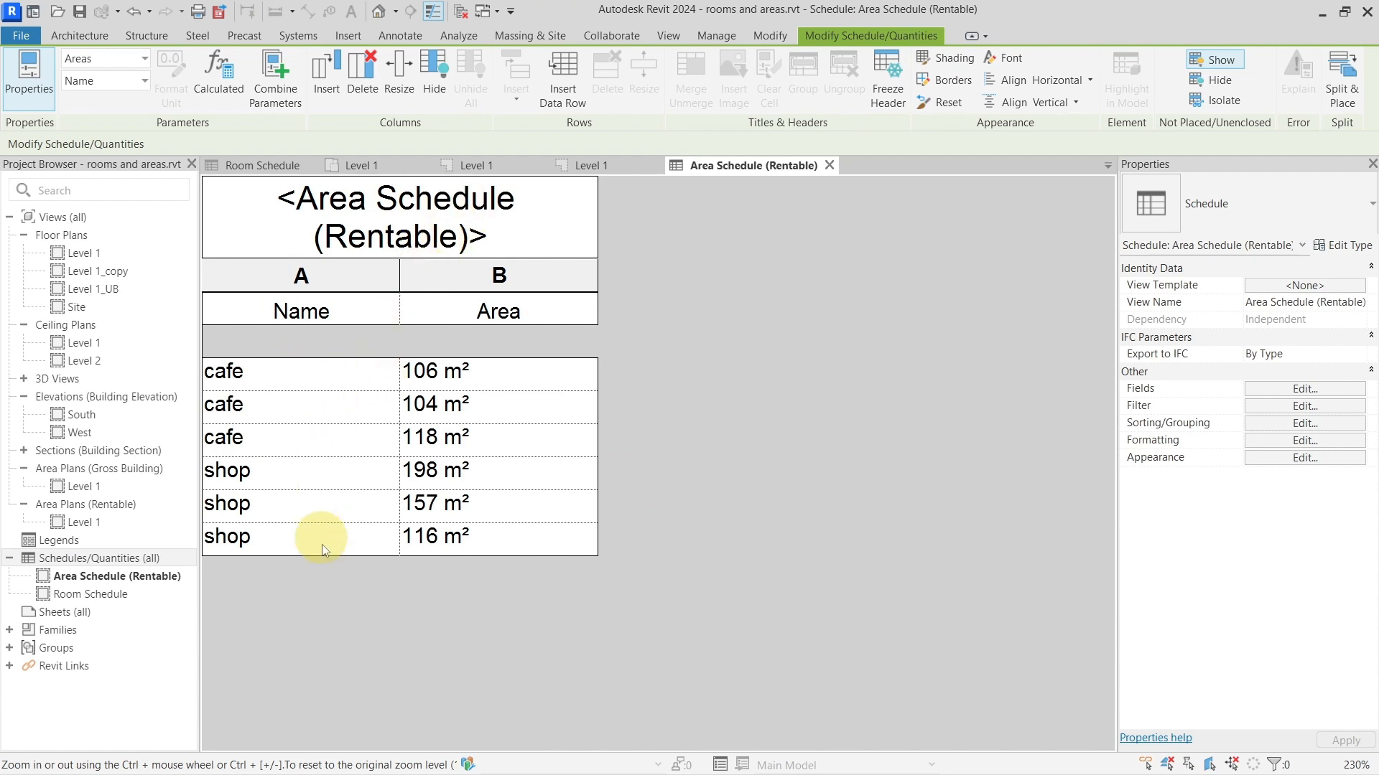
{"action": "left_click", "coordinate": [1273, 406]}
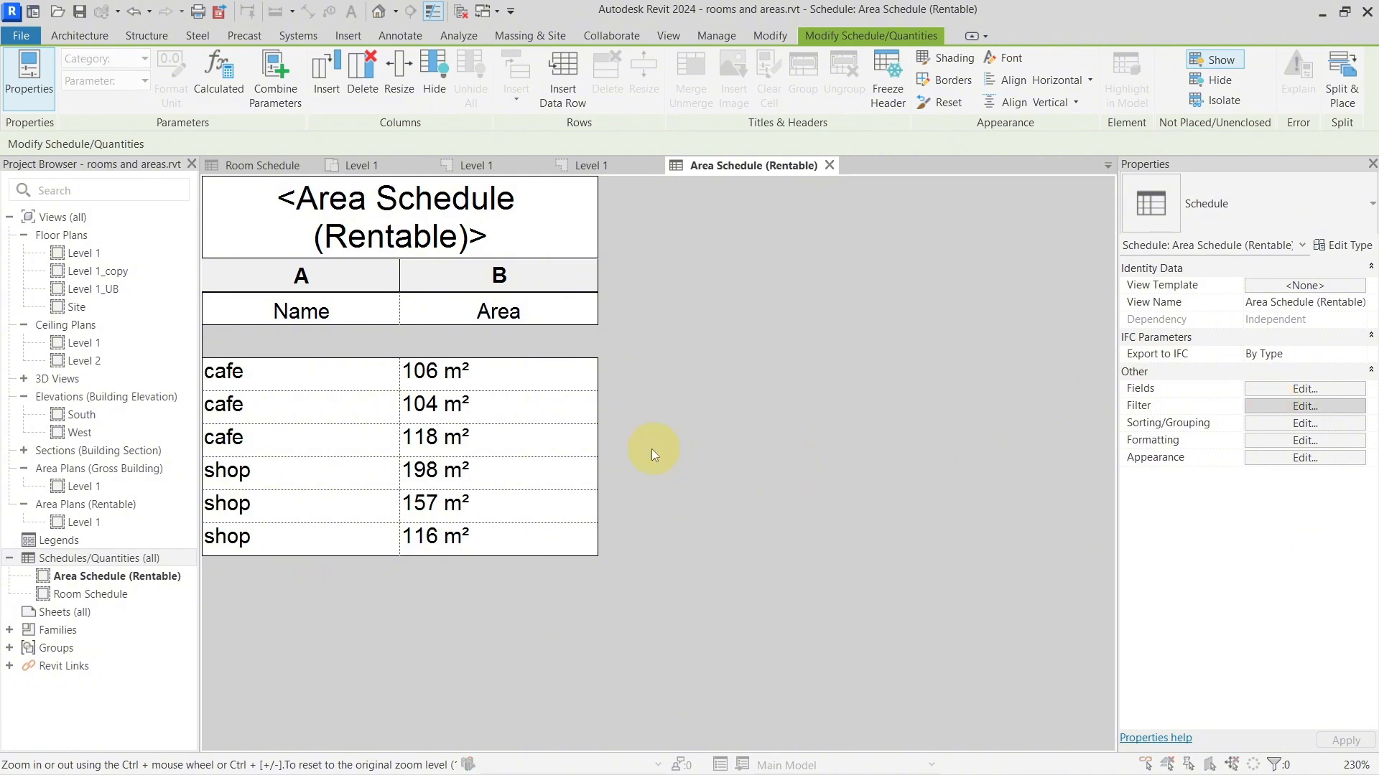
{"action": "left_click", "coordinate": [607, 188]}
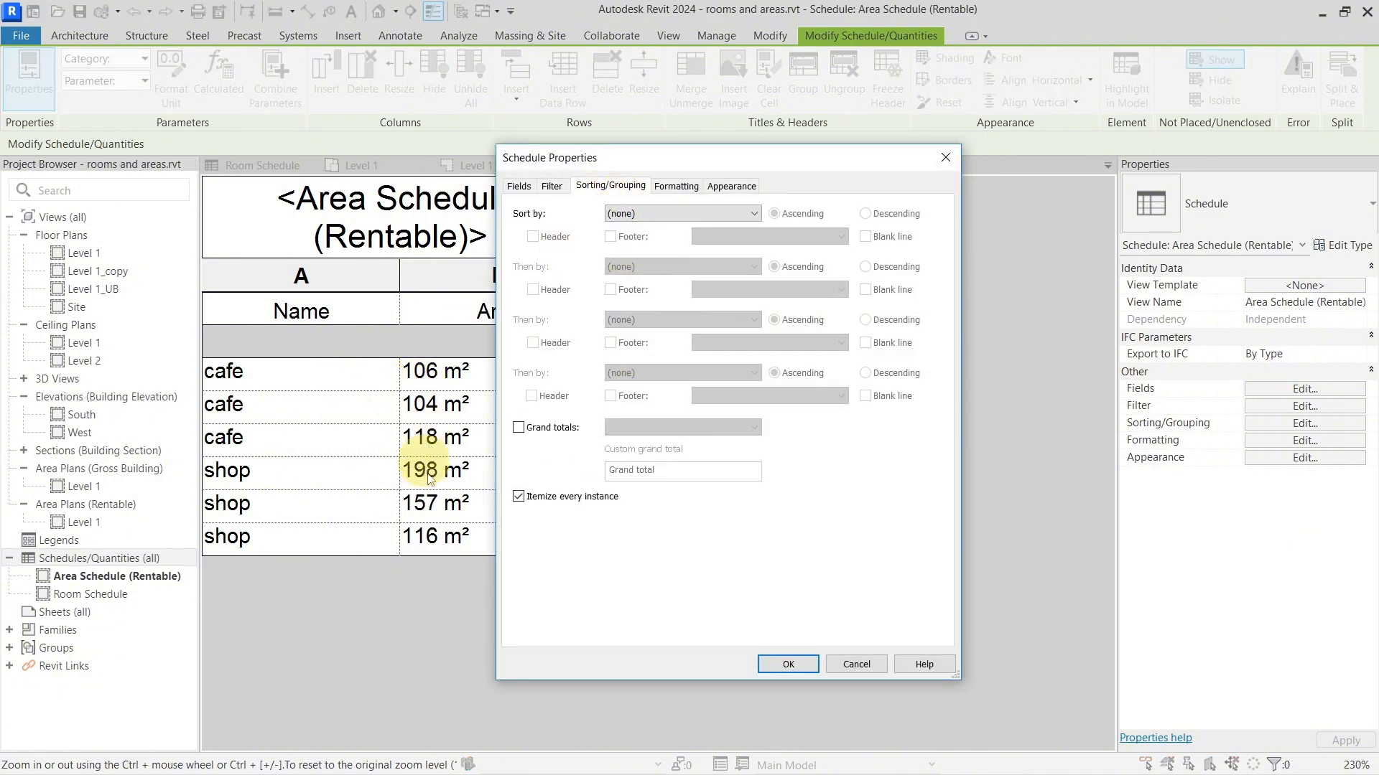
{"action": "left_click", "coordinate": [637, 213]}
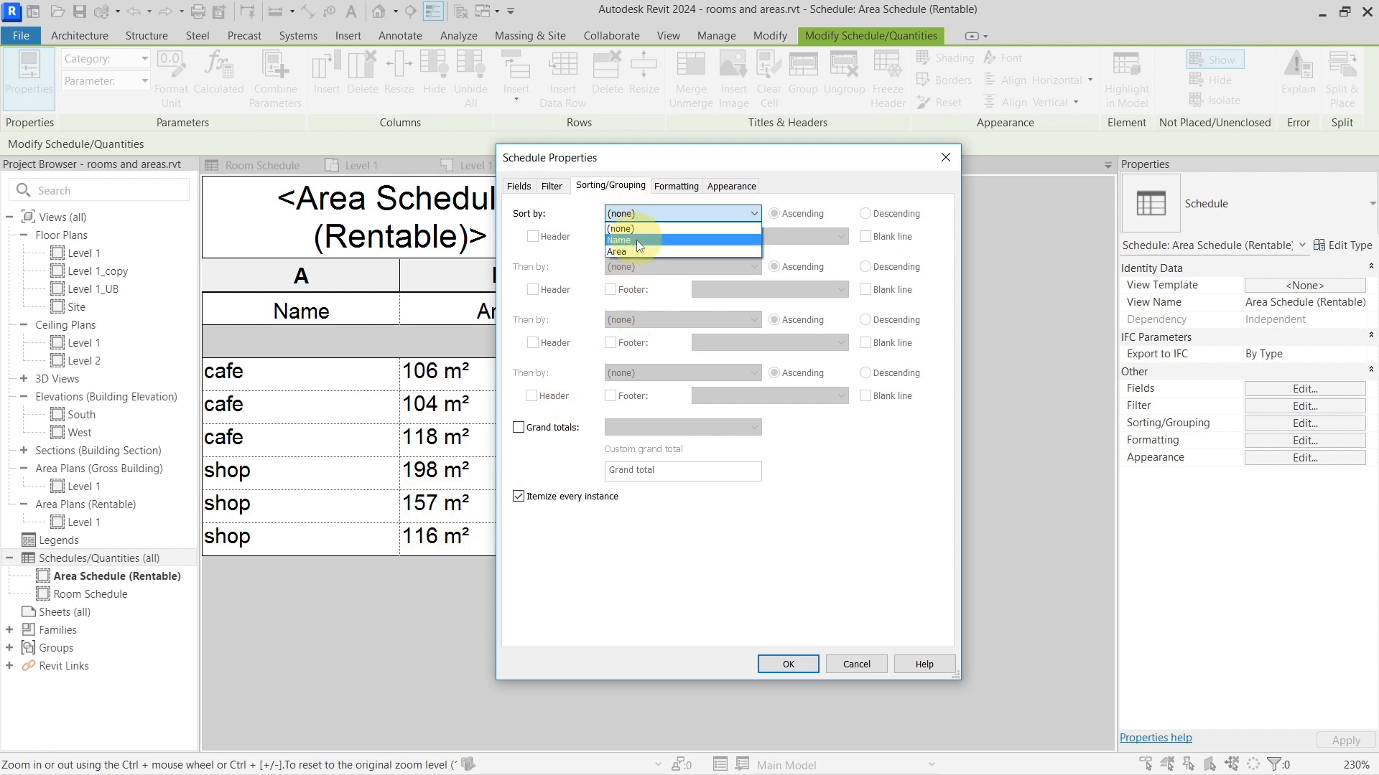
{"action": "left_click", "coordinate": [636, 240]}
{"action": "left_click", "coordinate": [636, 240]}
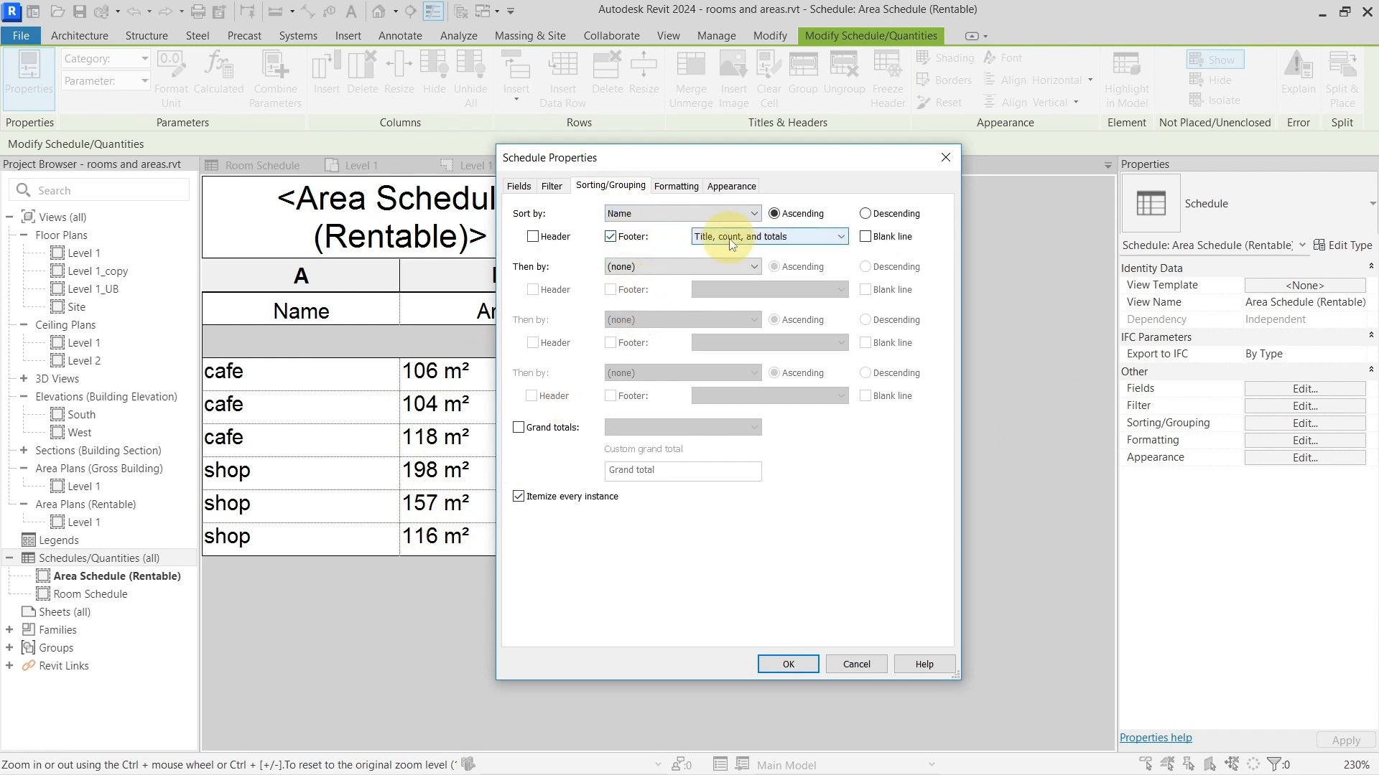
{"action": "left_click", "coordinate": [560, 428]}
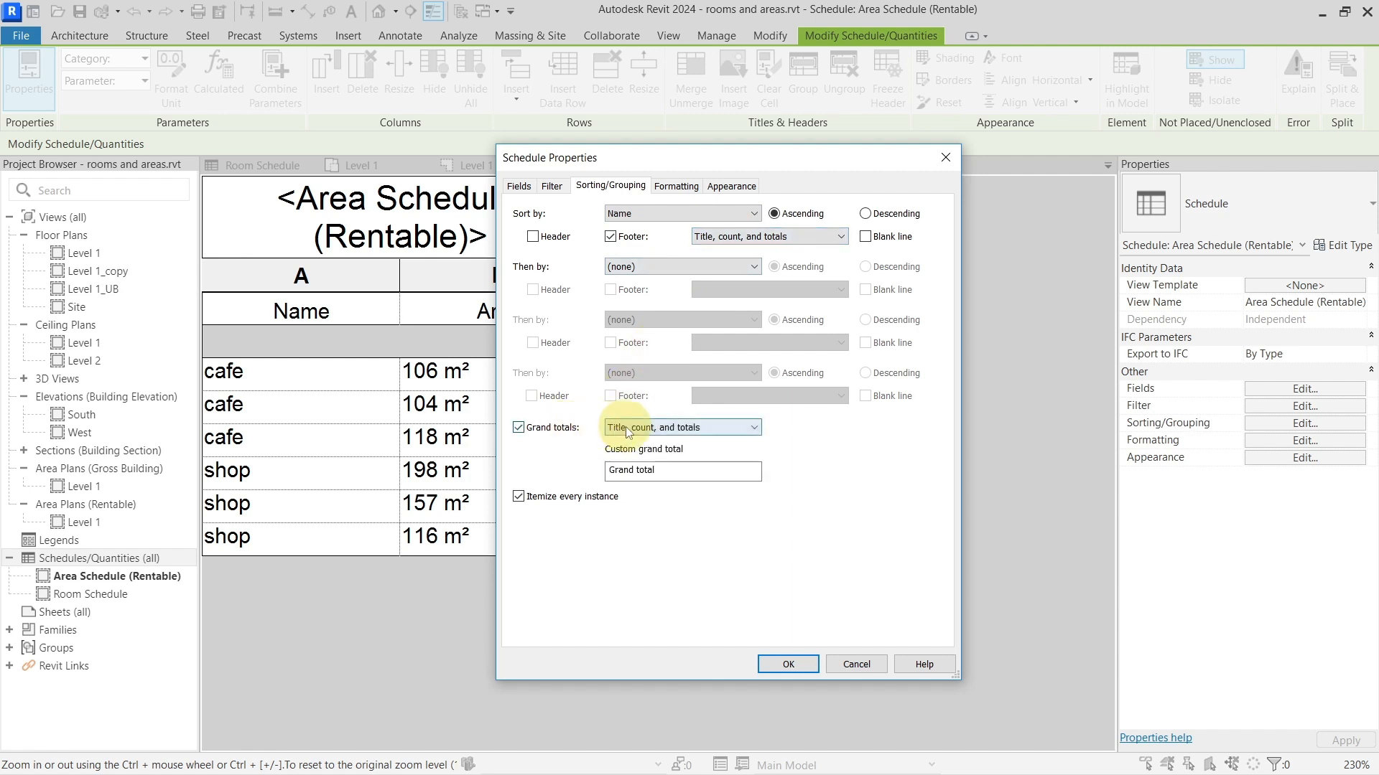
Step: Set the Area field's formatting to Calculate totals and apply the schedule properties
{"action": "left_click", "coordinate": [678, 187]}
{"action": "left_click", "coordinate": [589, 243]}
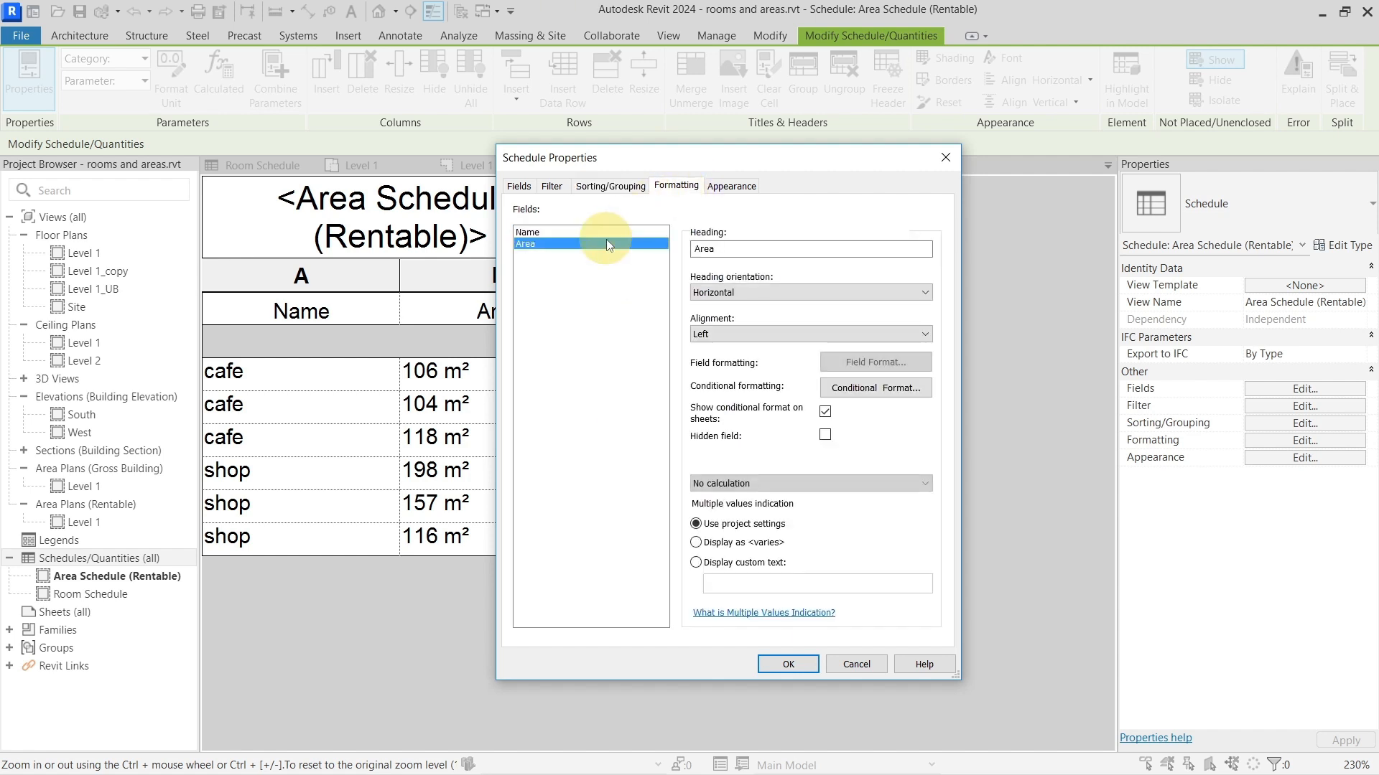
{"action": "left_click", "coordinate": [734, 481]}
{"action": "left_click", "coordinate": [736, 499]}
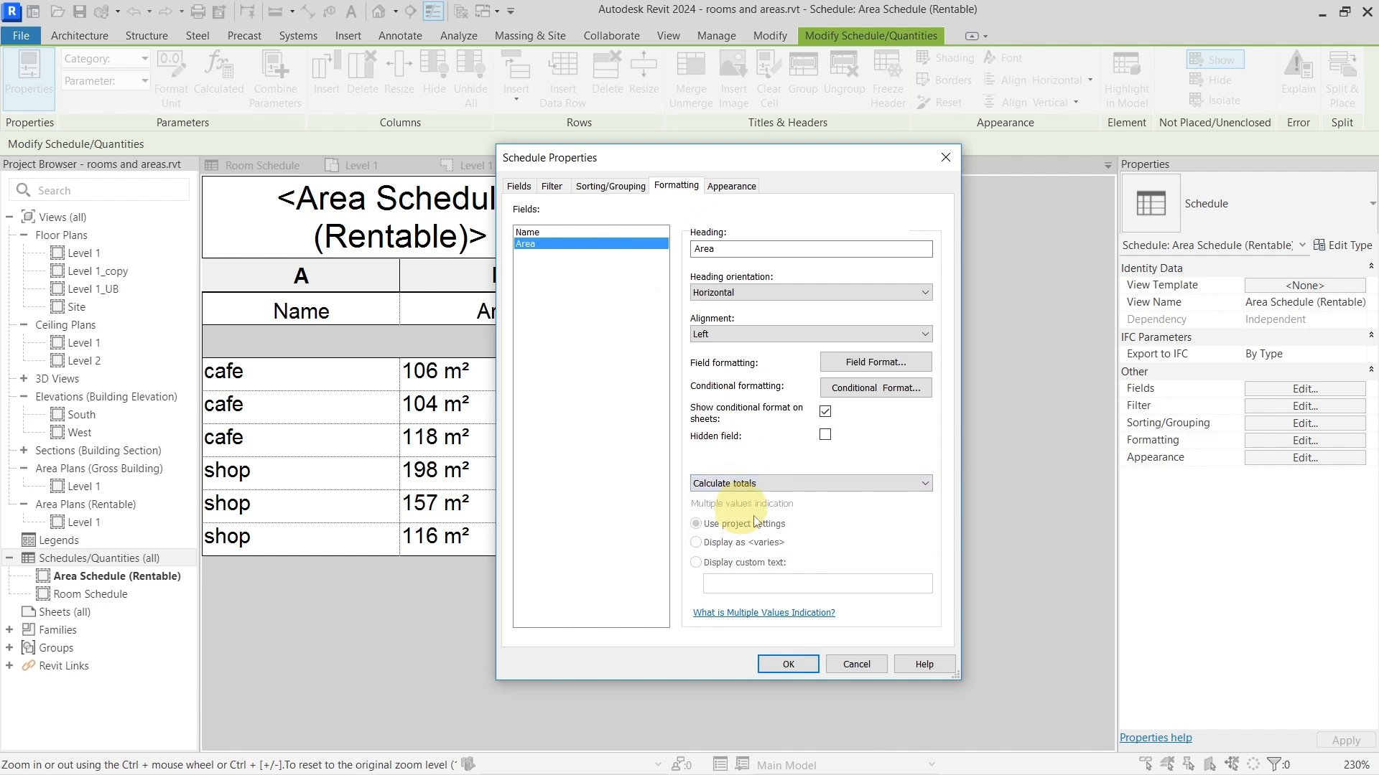
{"action": "left_click", "coordinate": [806, 662]}
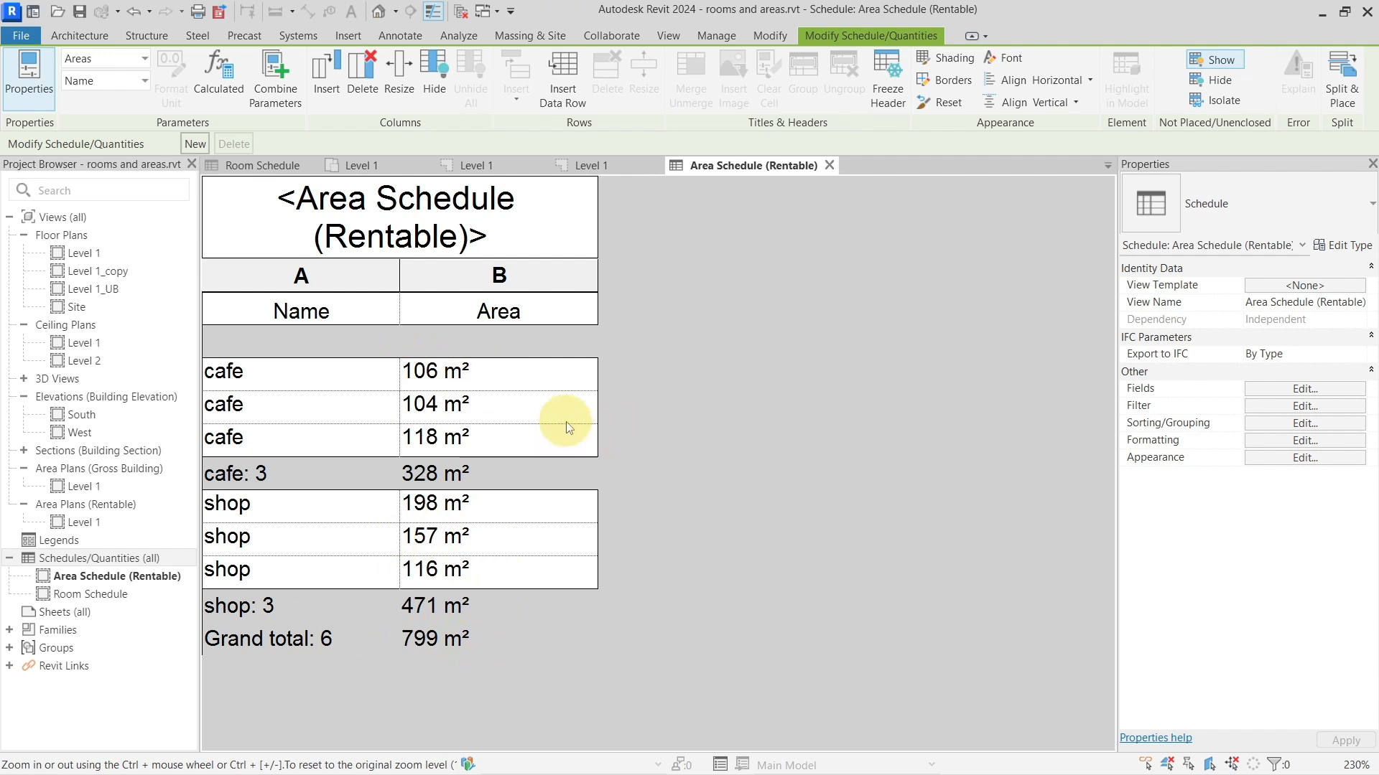
Step: Place a color fill legend to the right of the building in the rentable Level 1 area plan
{"action": "left_click", "coordinate": [613, 163]}
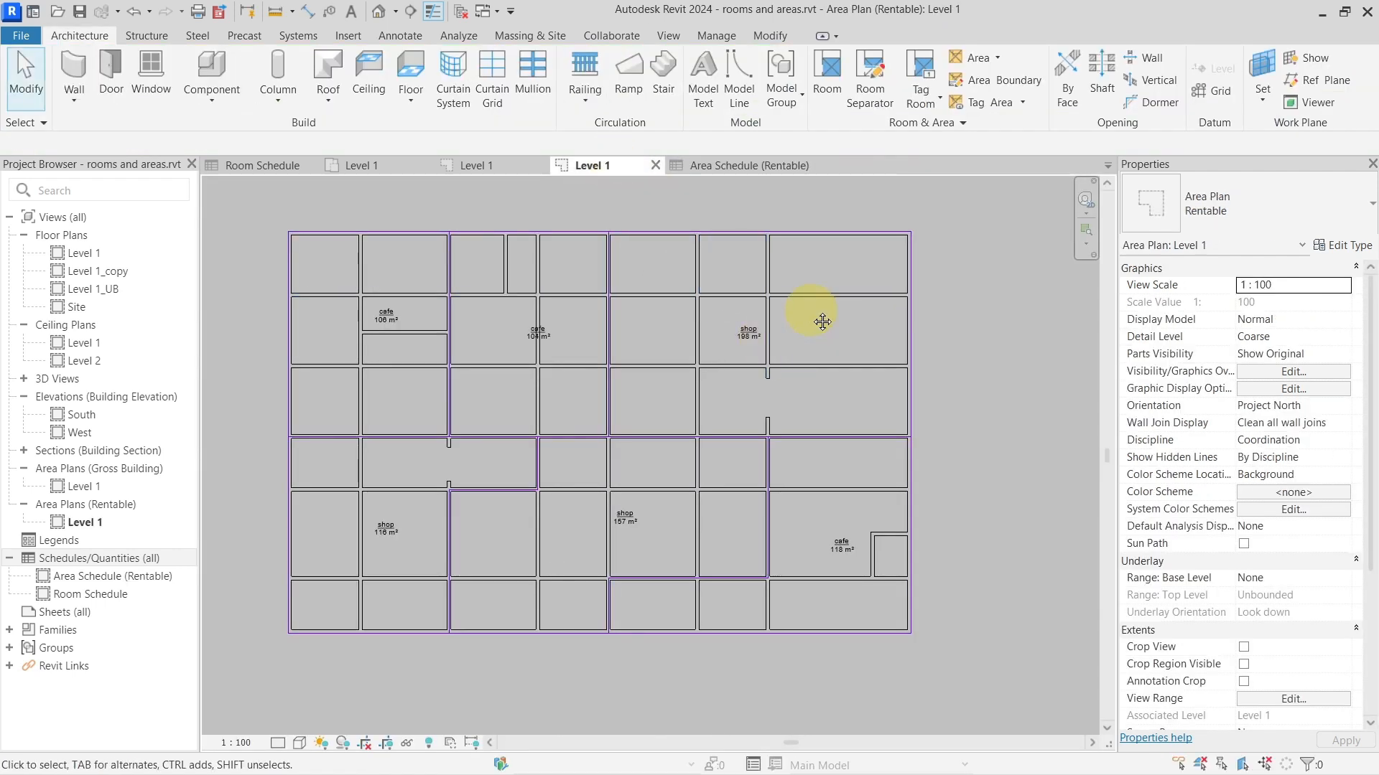
{"action": "middle_click_drag", "start_coordinate": [814, 310], "coordinate": [784, 333]}
{"action": "scroll", "coordinate": [784, 333], "scroll_direction": "down", "scroll_amount": 1}
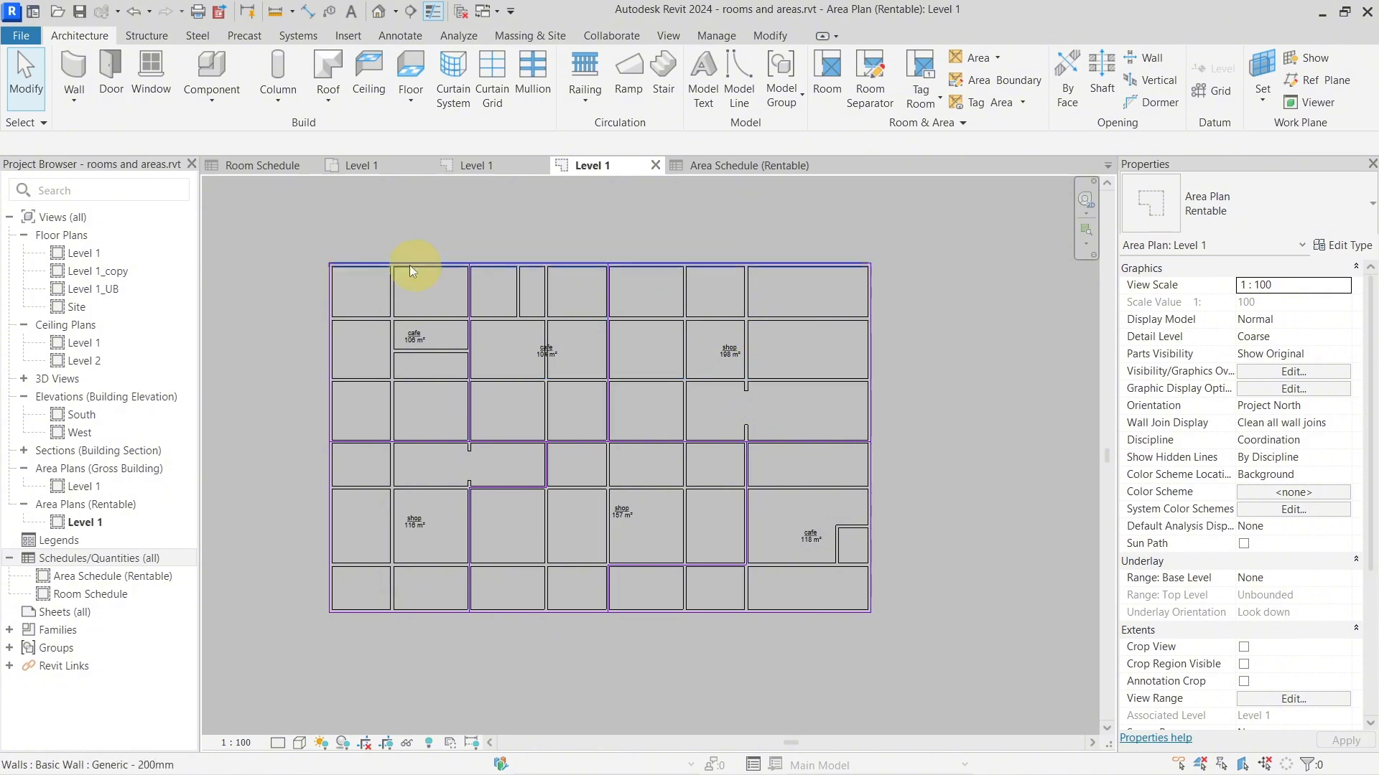
{"action": "left_click", "coordinate": [404, 36]}
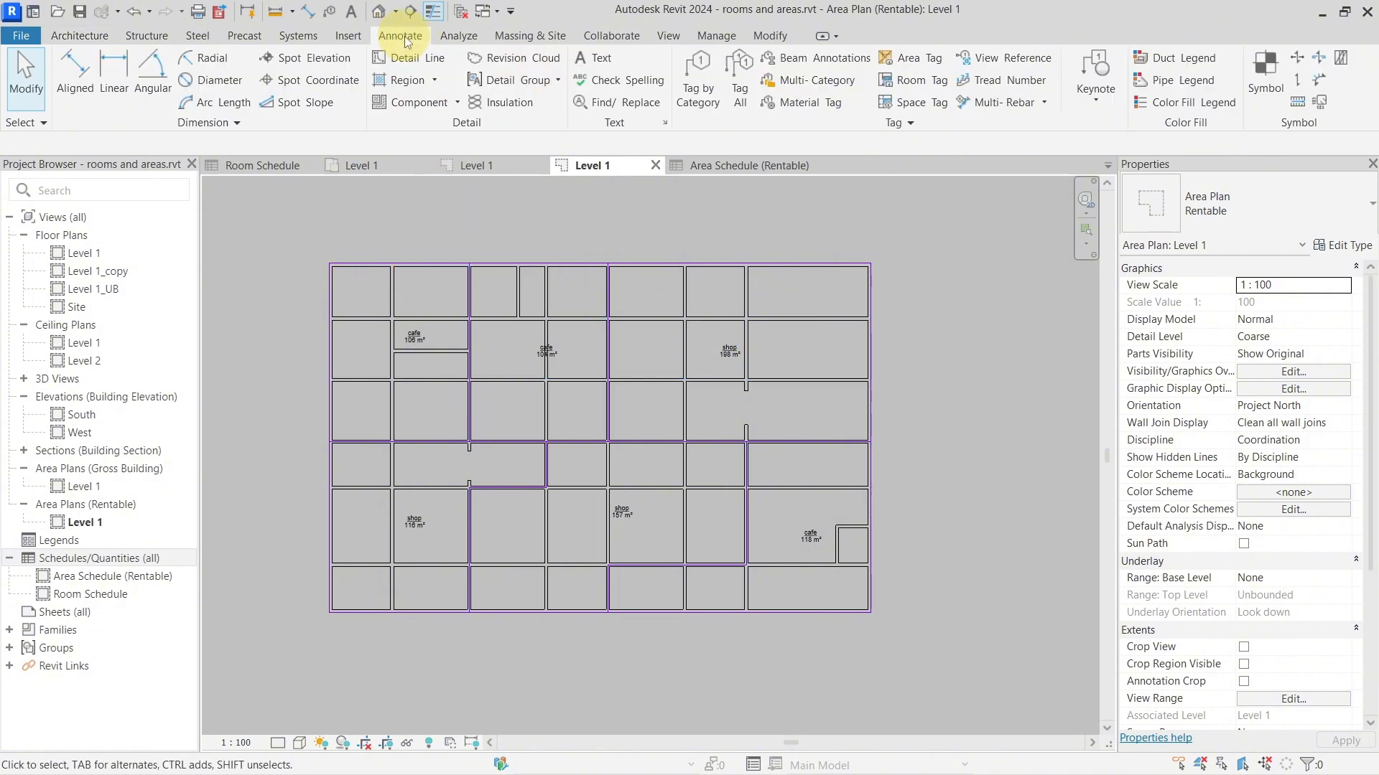
{"action": "left_click", "coordinate": [1161, 105]}
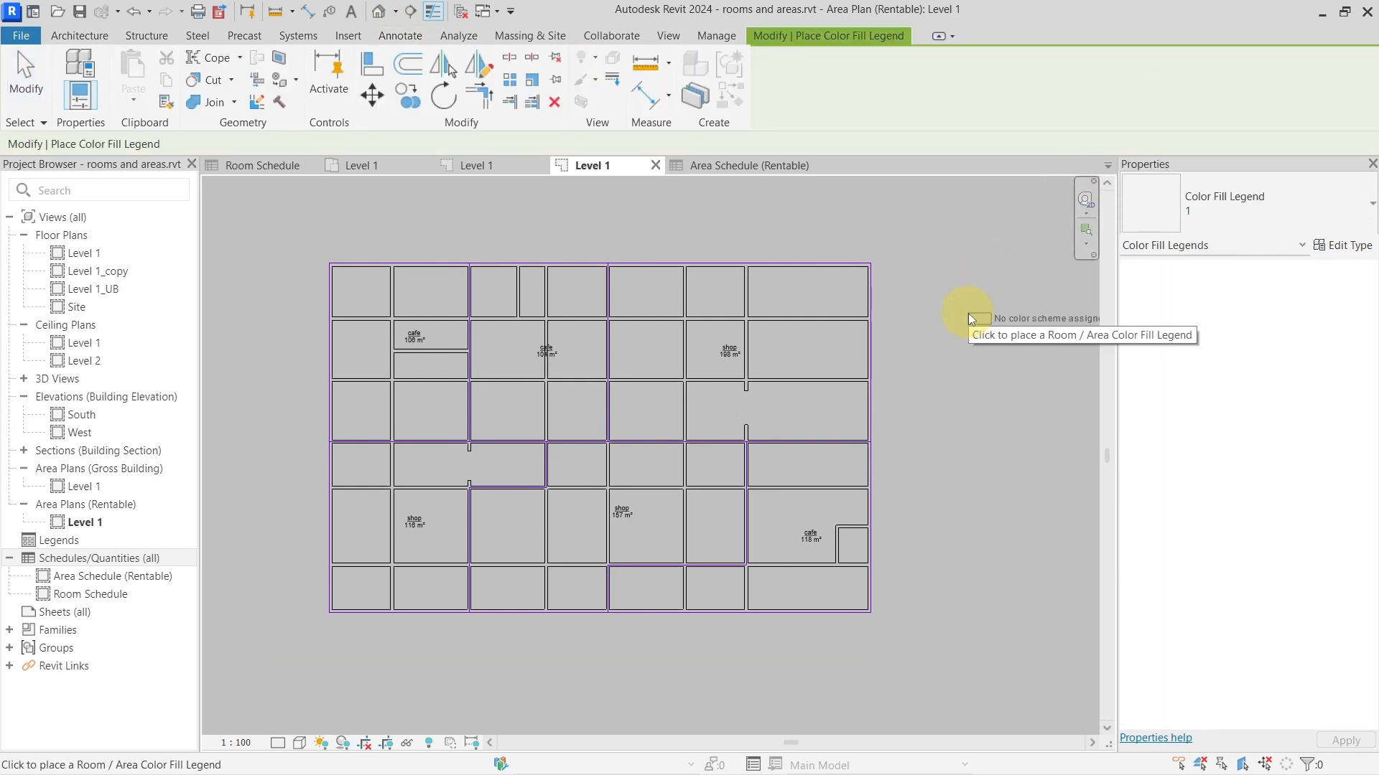
{"action": "middle_click_drag", "start_coordinate": [968, 313], "coordinate": [850, 309]}
{"action": "left_click", "coordinate": [829, 299]}
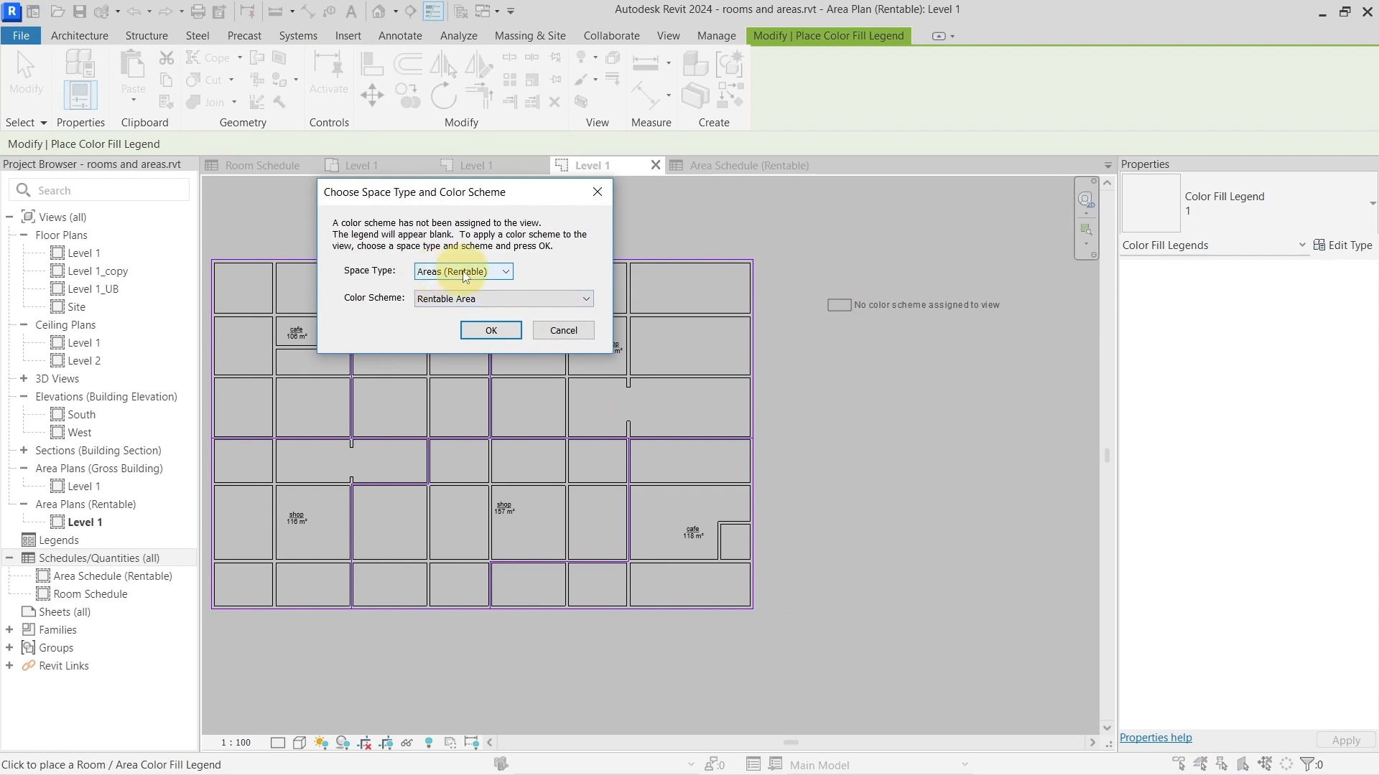
Step: Assign the legend the Areas (Rentable) space type with the color scheme set to none
{"action": "left_click", "coordinate": [433, 272]}
{"action": "left_click", "coordinate": [445, 286]}
{"action": "left_click", "coordinate": [453, 298]}
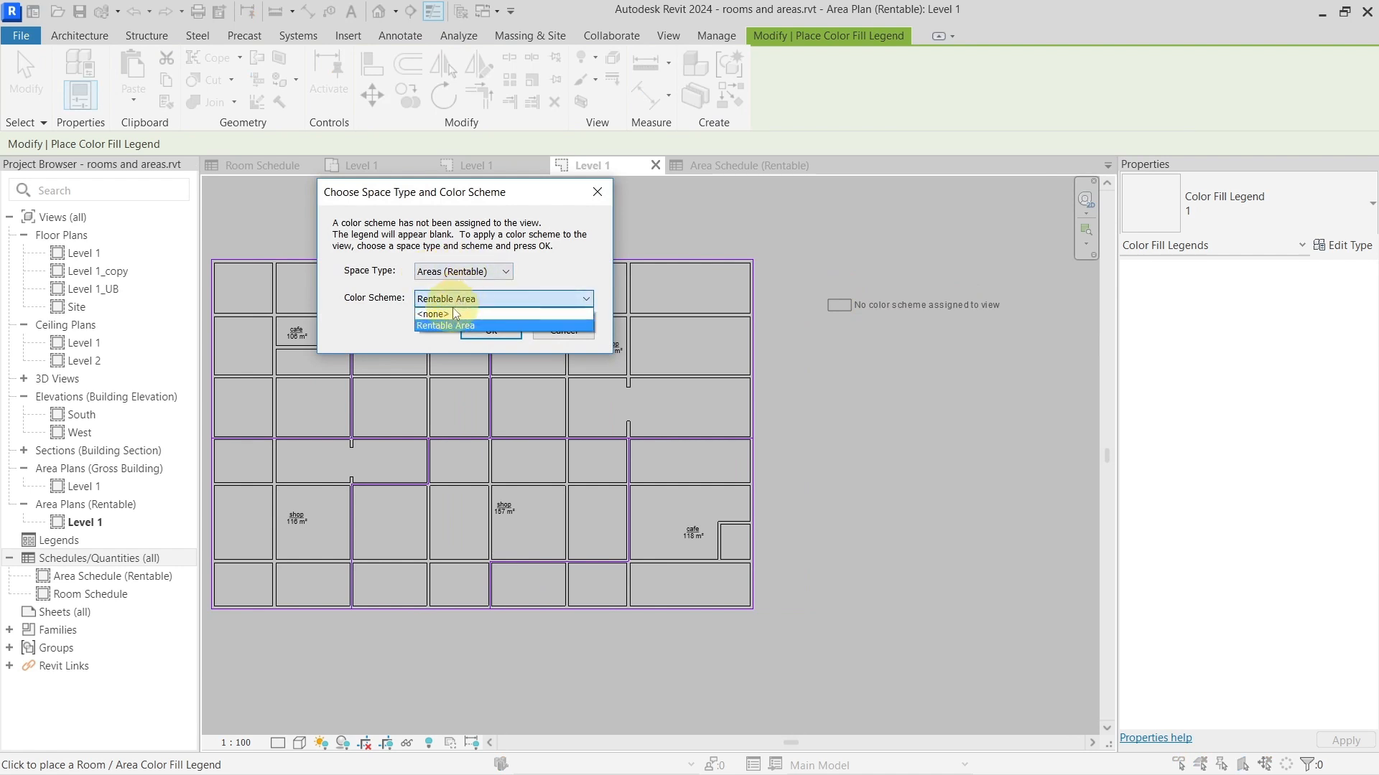
{"action": "left_click", "coordinate": [455, 314]}
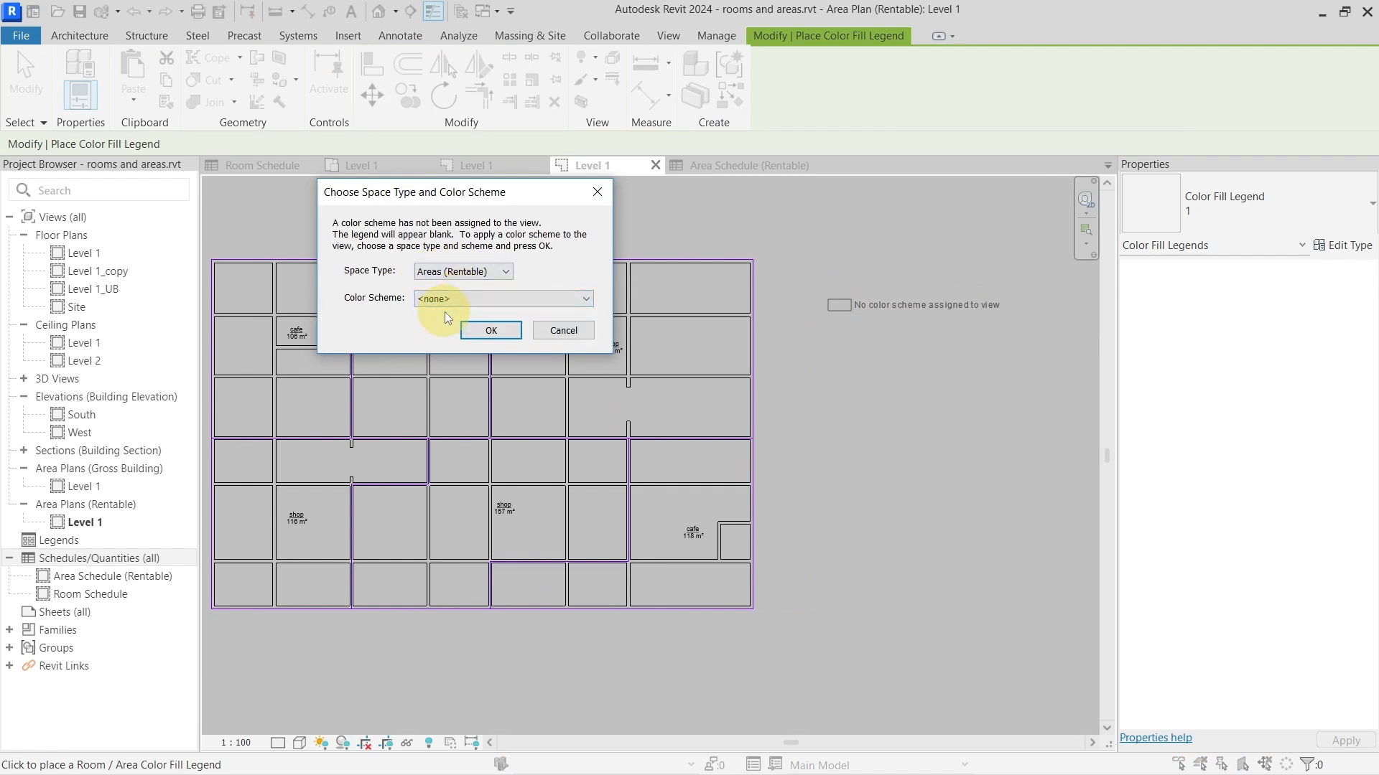
{"action": "left_click", "coordinate": [493, 331]}
Step: Edit the legend's color scheme by duplicating the Rentable Area scheme under the name area types
{"action": "left_click", "coordinate": [859, 305]}
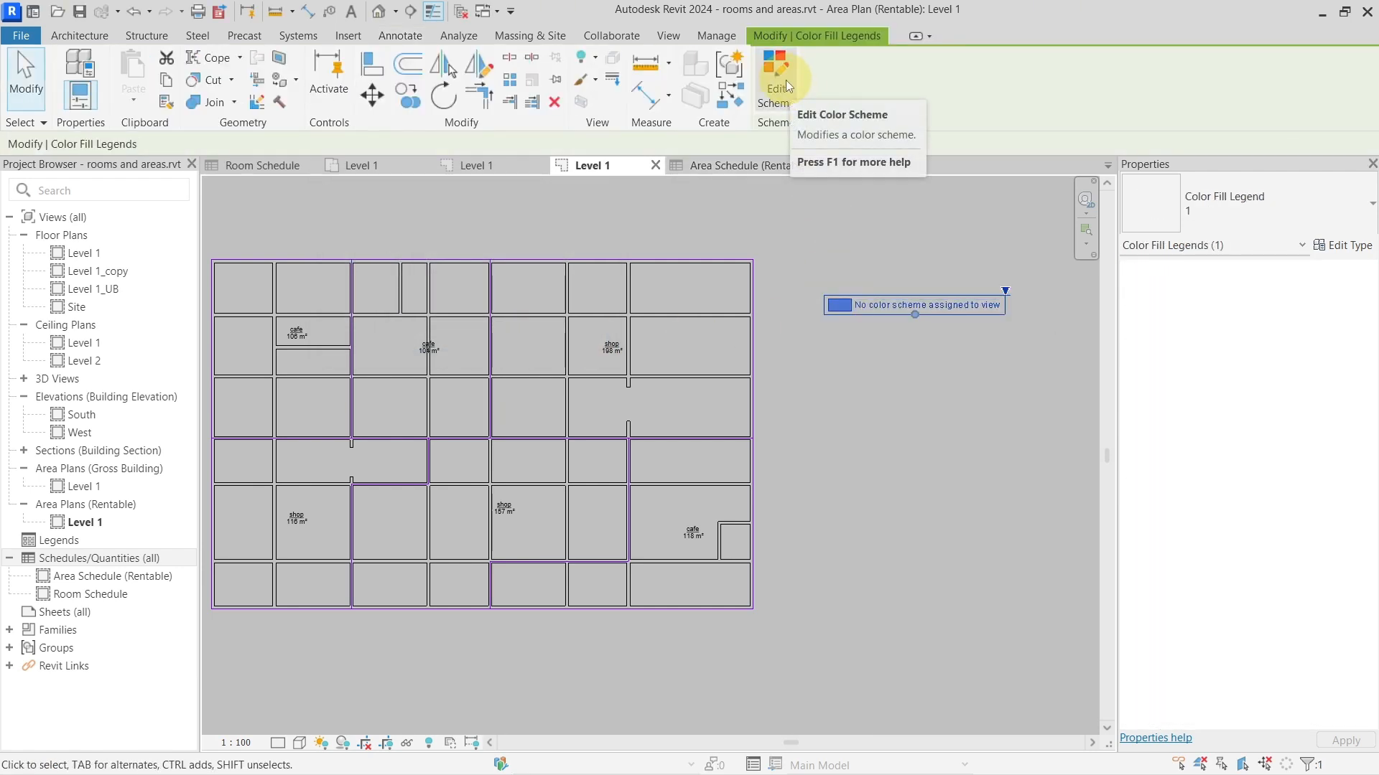
{"action": "left_click", "coordinate": [776, 79]}
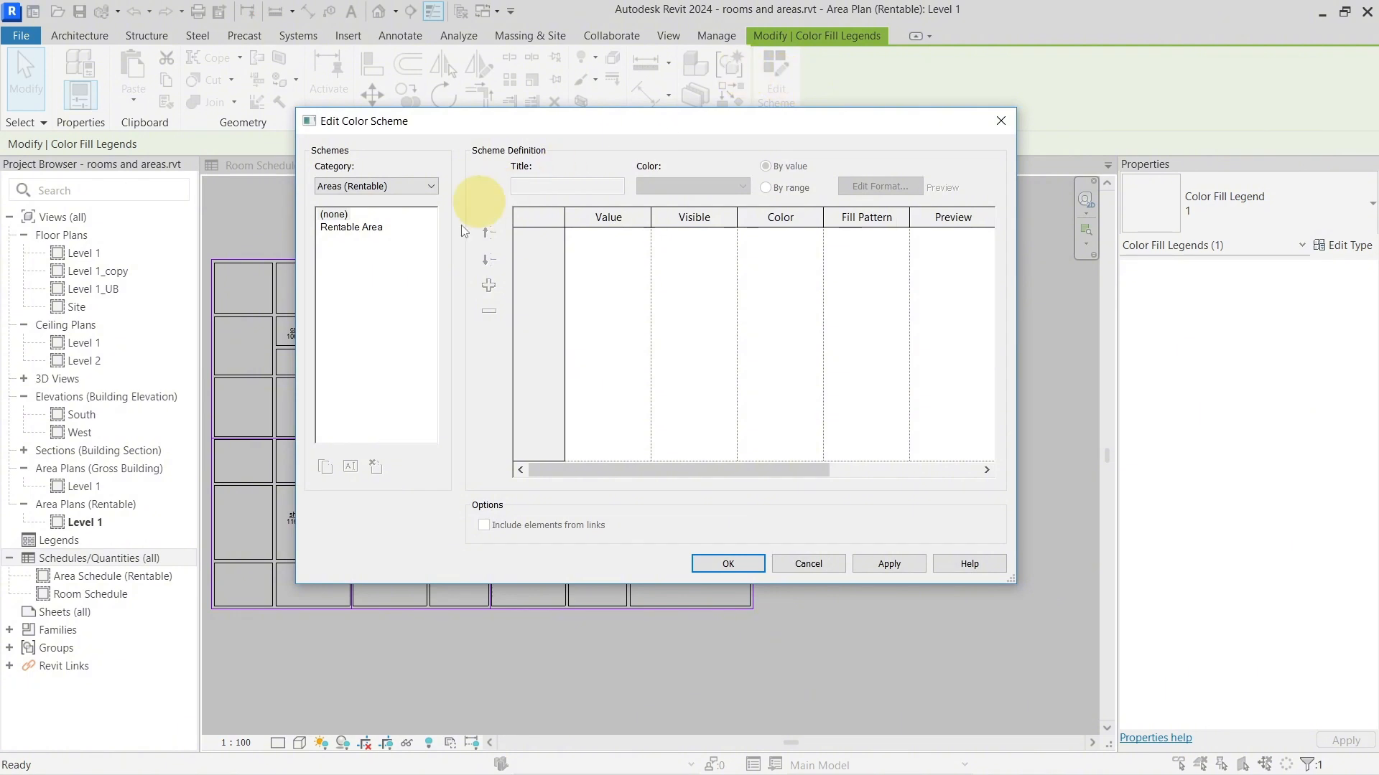
{"action": "left_click", "coordinate": [358, 228]}
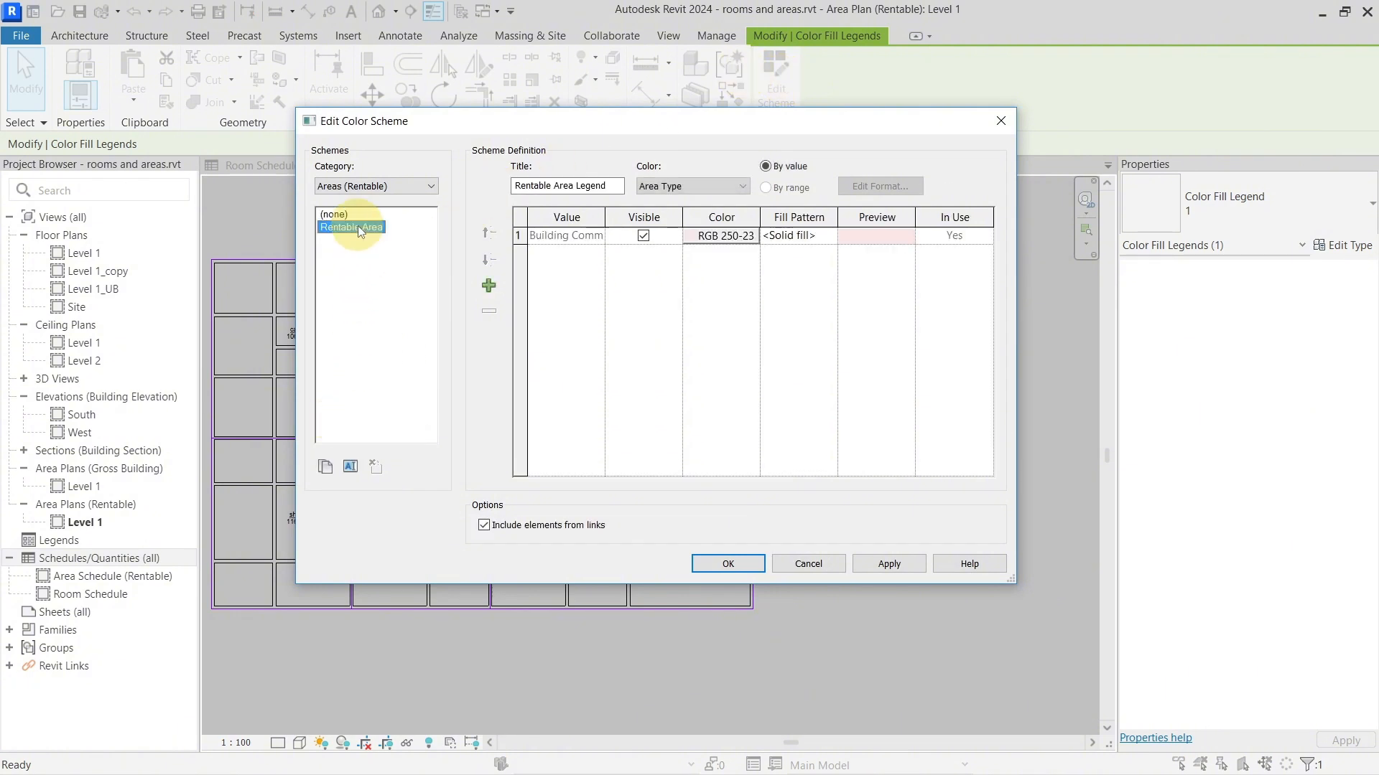
{"action": "left_click", "coordinate": [330, 469]}
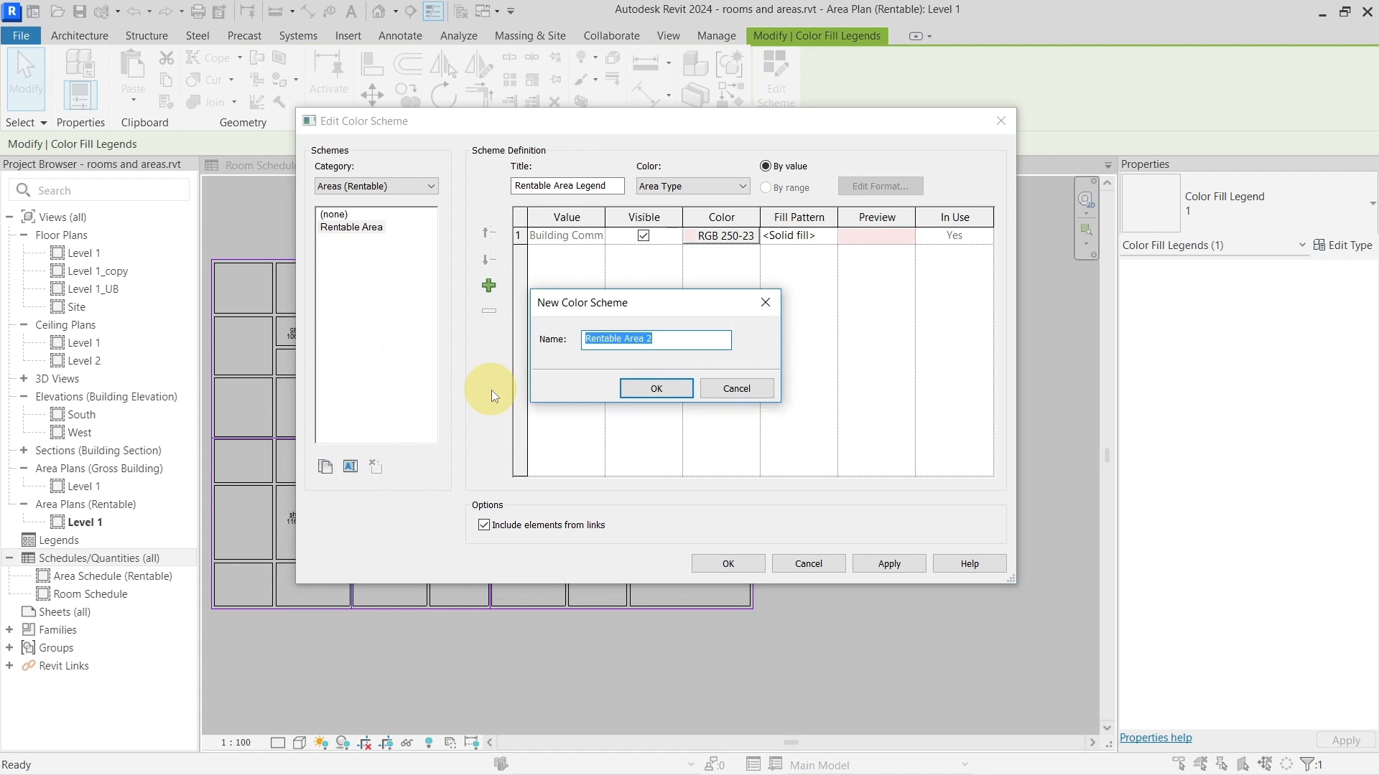
{"action": "type", "text": "sop"}
{"action": "key", "text": "BackSpace"}
{"action": "key", "text": "BackSpace"}
{"action": "type", "text": "a"}
{"action": "key", "text": "BackSpace"}
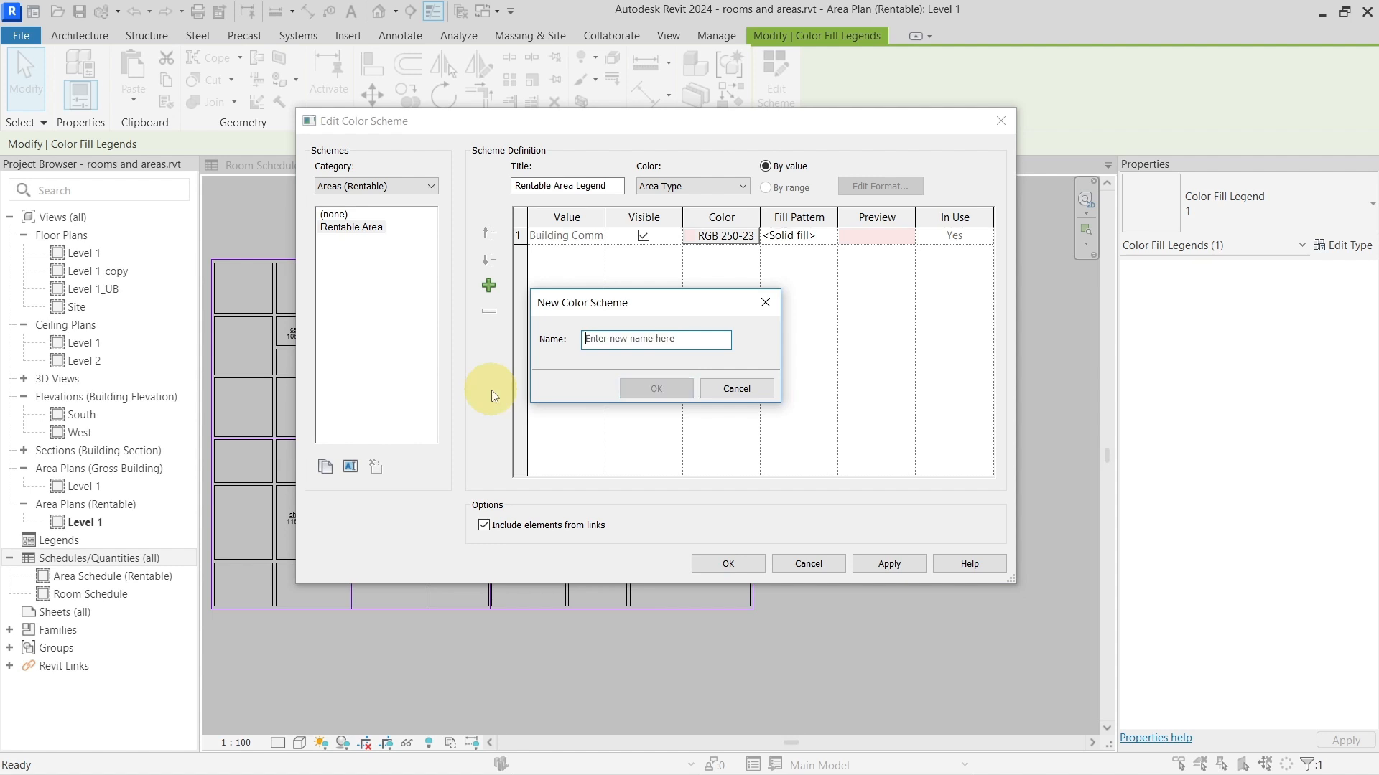
{"action": "type", "text": "area types"}
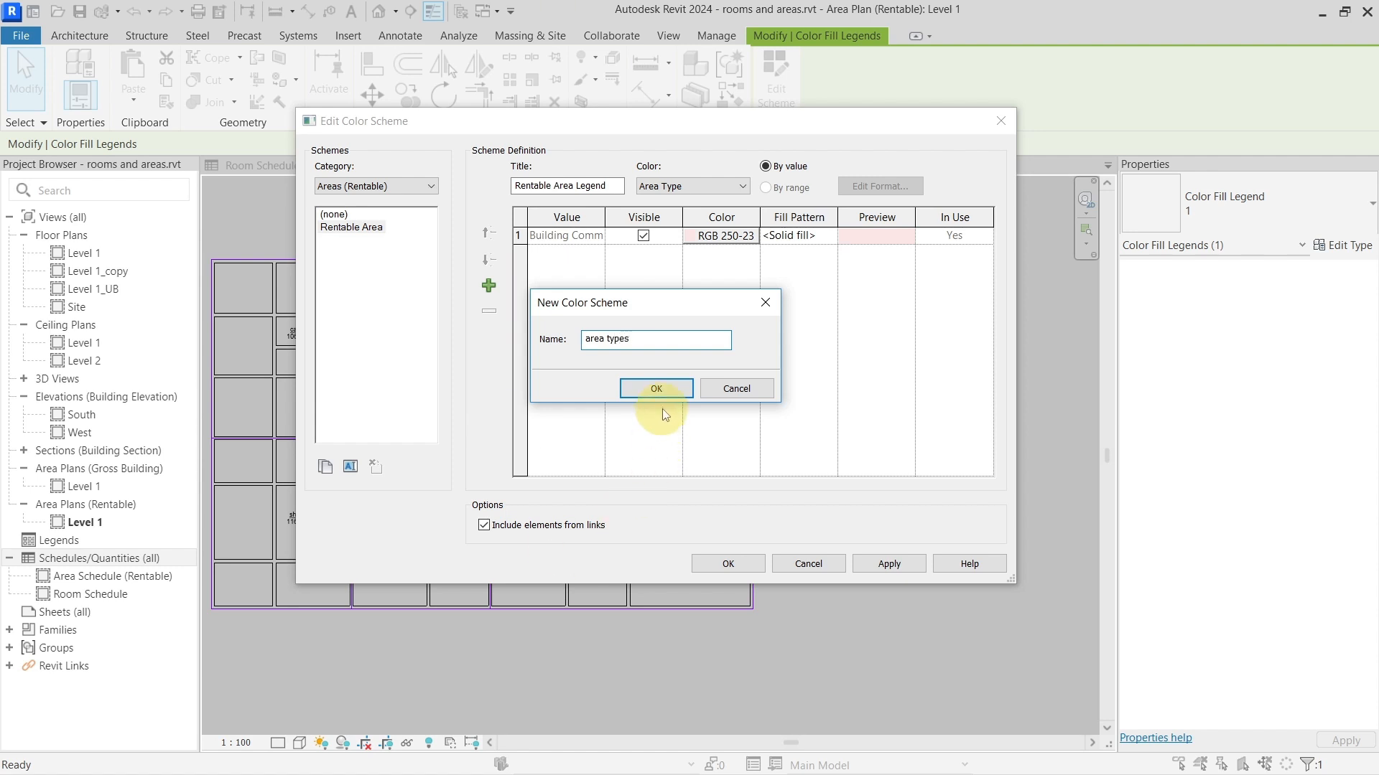
{"action": "left_click", "coordinate": [657, 389]}
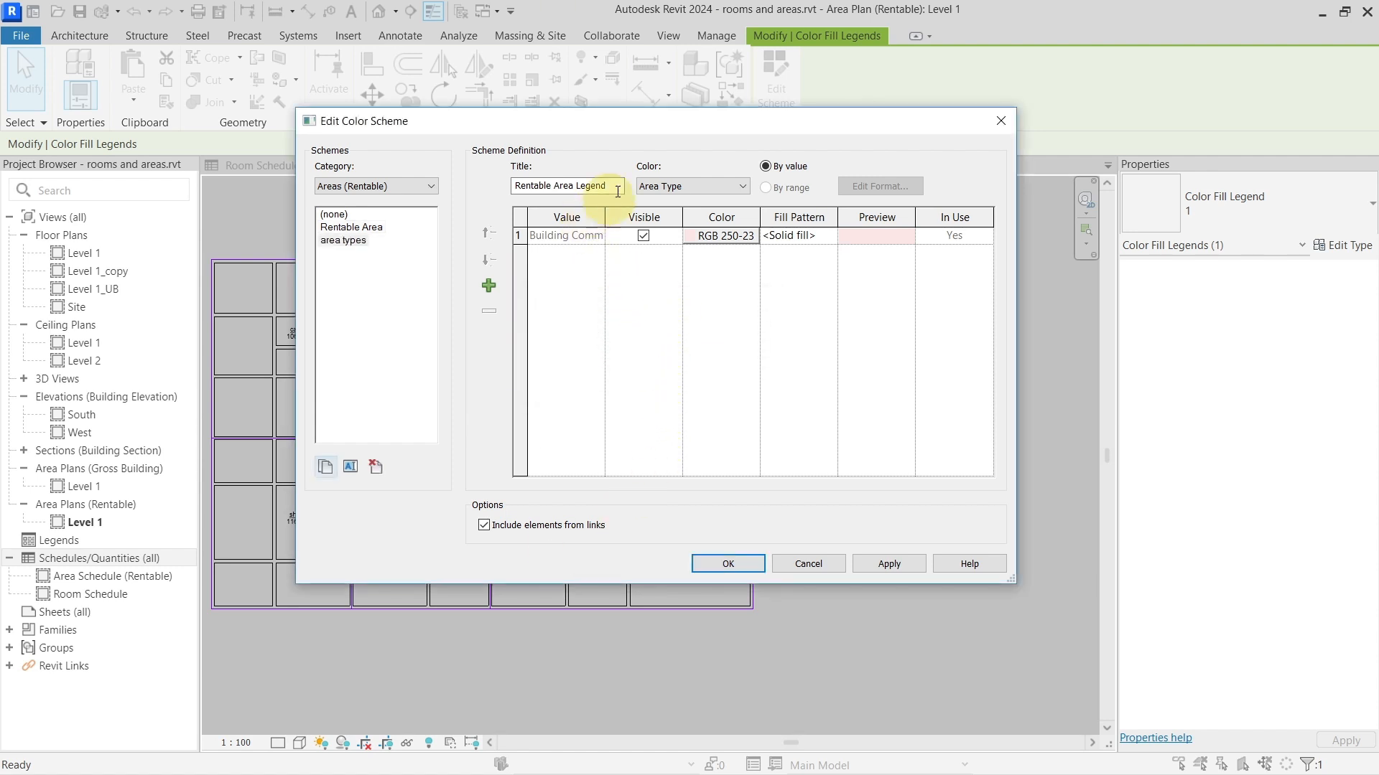
Step: Set the new scheme's title to area types and color the areas by Name
{"action": "left_click_drag", "start_coordinate": [609, 187], "coordinate": [526, 182]}
{"action": "type", "text": "area types"}
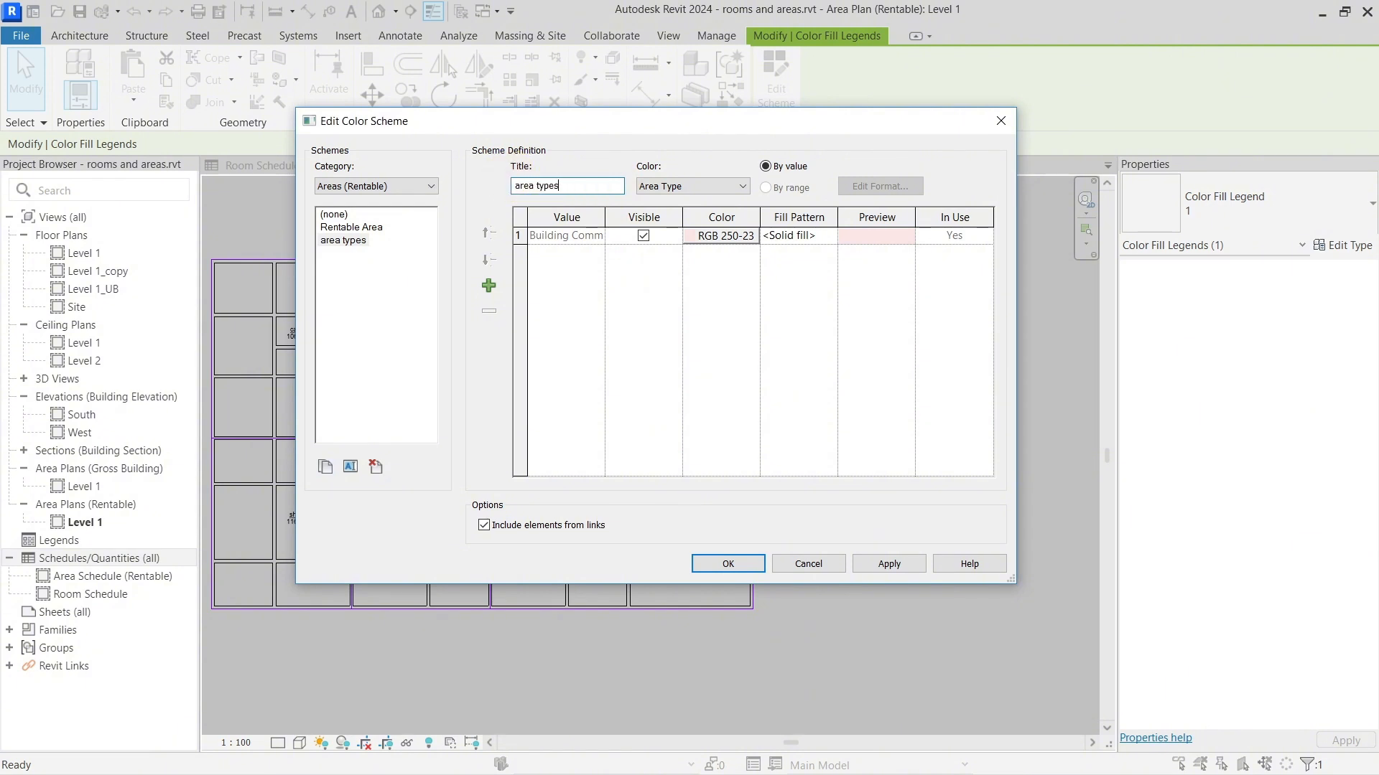
{"action": "left_click", "coordinate": [686, 186]}
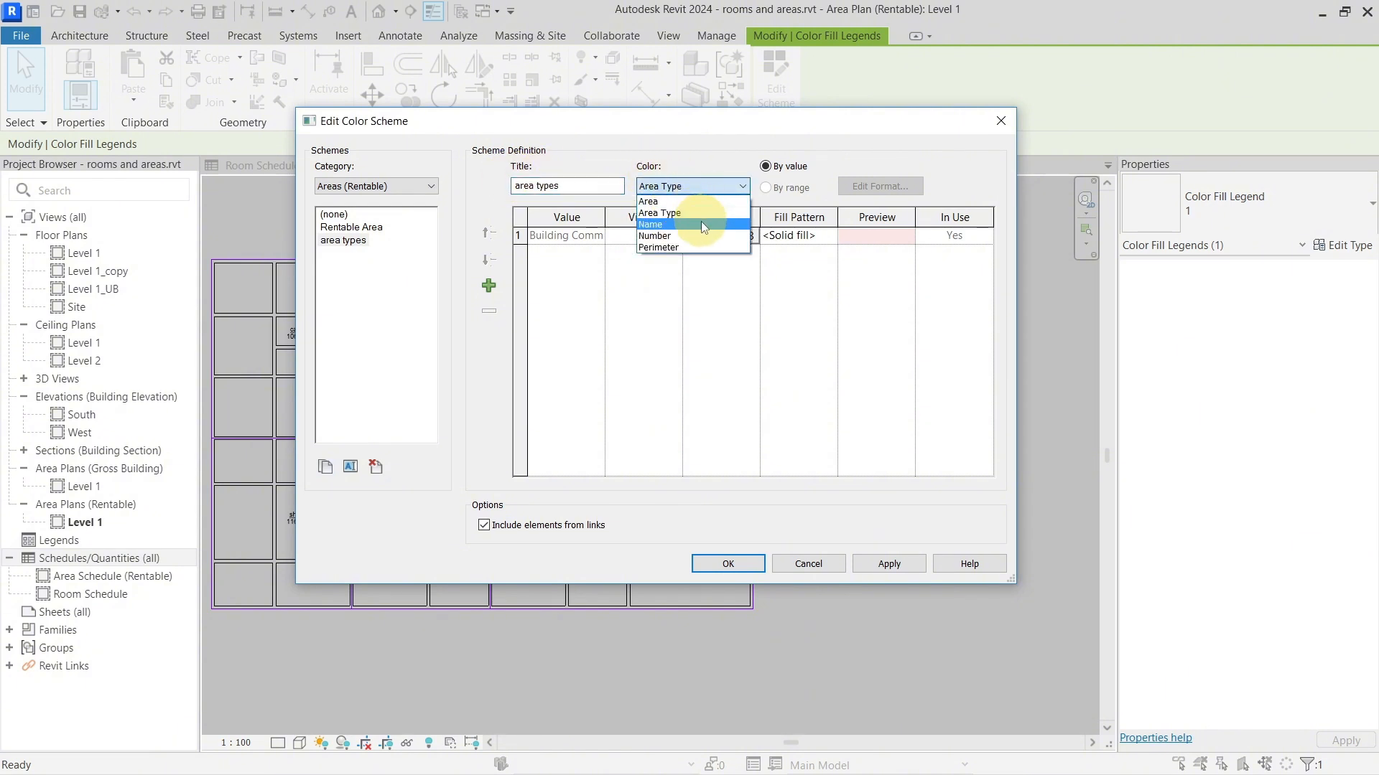
{"action": "left_click", "coordinate": [701, 224]}
{"action": "left_click", "coordinate": [728, 428]}
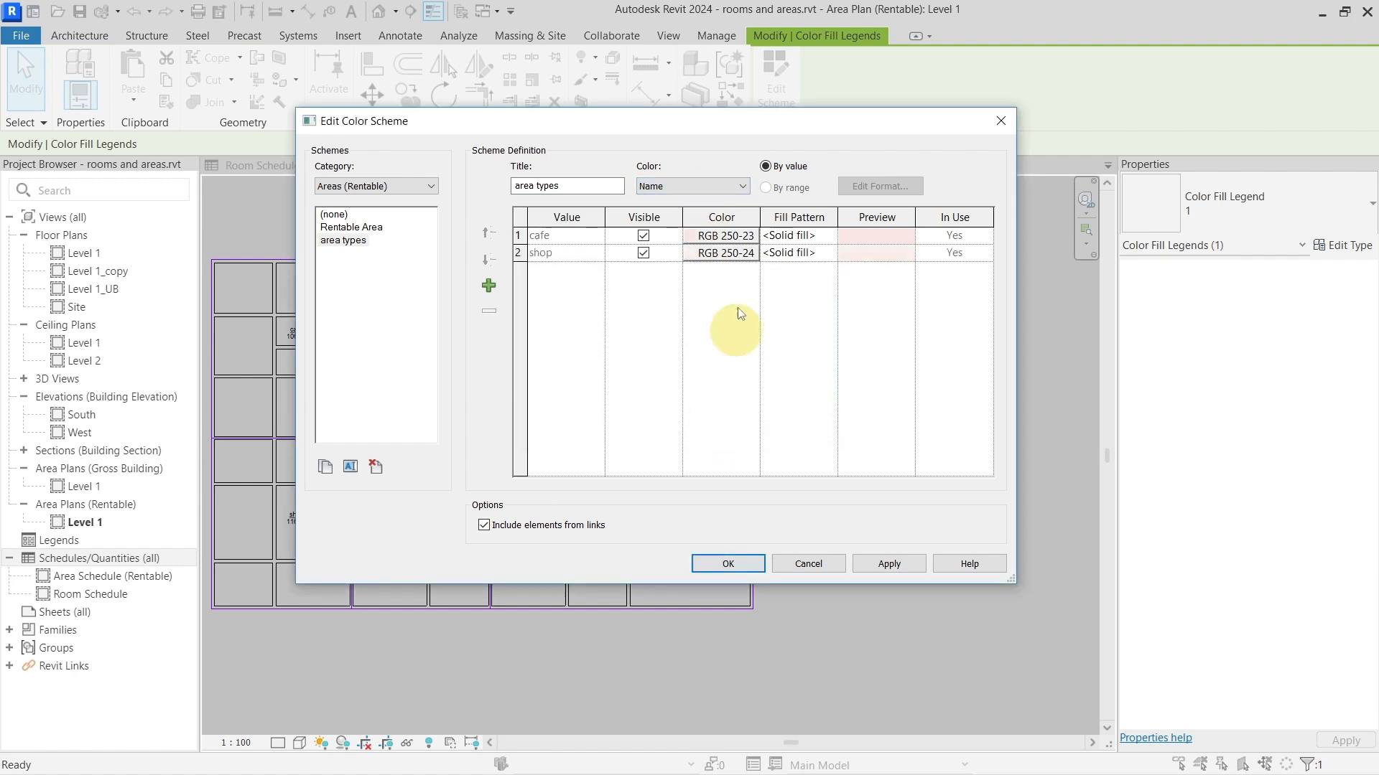
Step: Color the cafe areas light green and the shop areas light cyan (RGB 128-255-255), and apply the scheme to the plan
{"action": "left_click", "coordinate": [732, 236]}
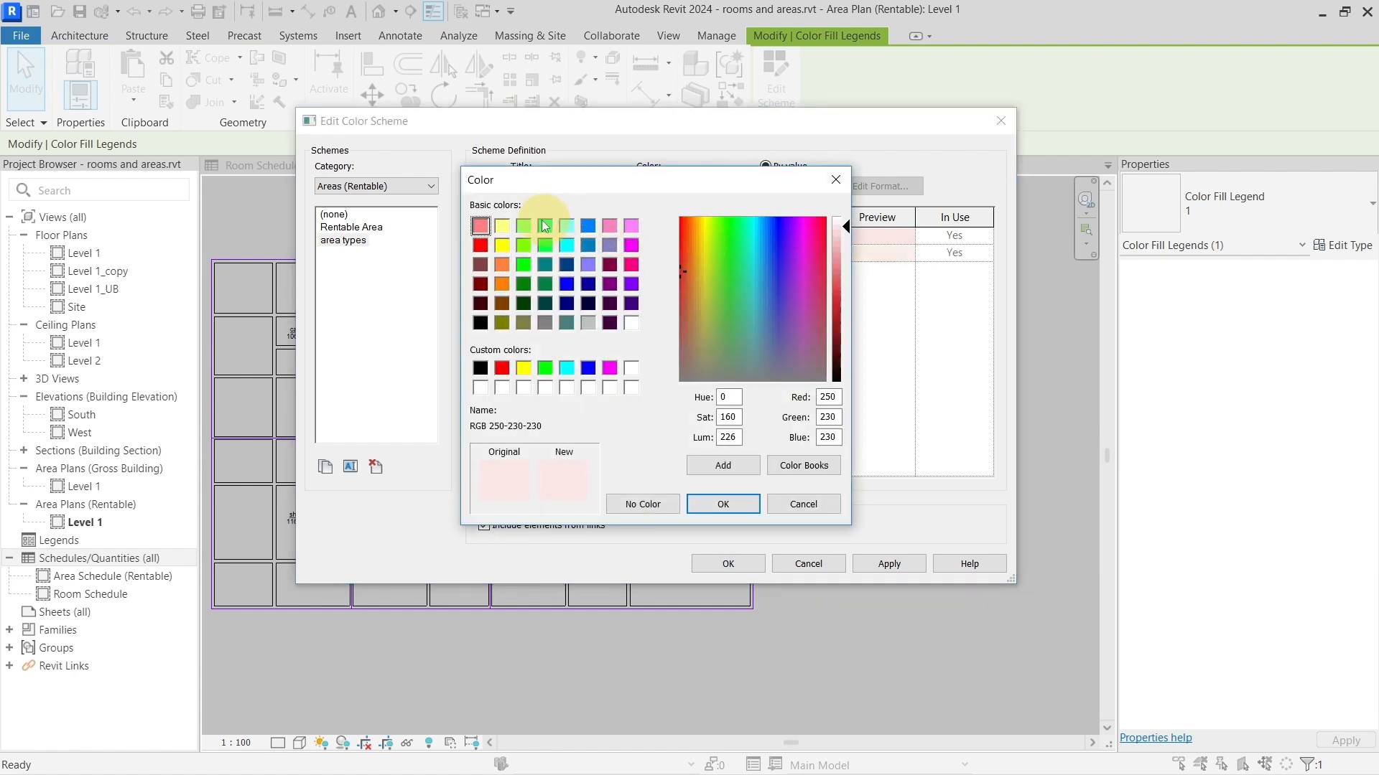
{"action": "left_click", "coordinate": [523, 225]}
{"action": "left_click", "coordinate": [705, 501]}
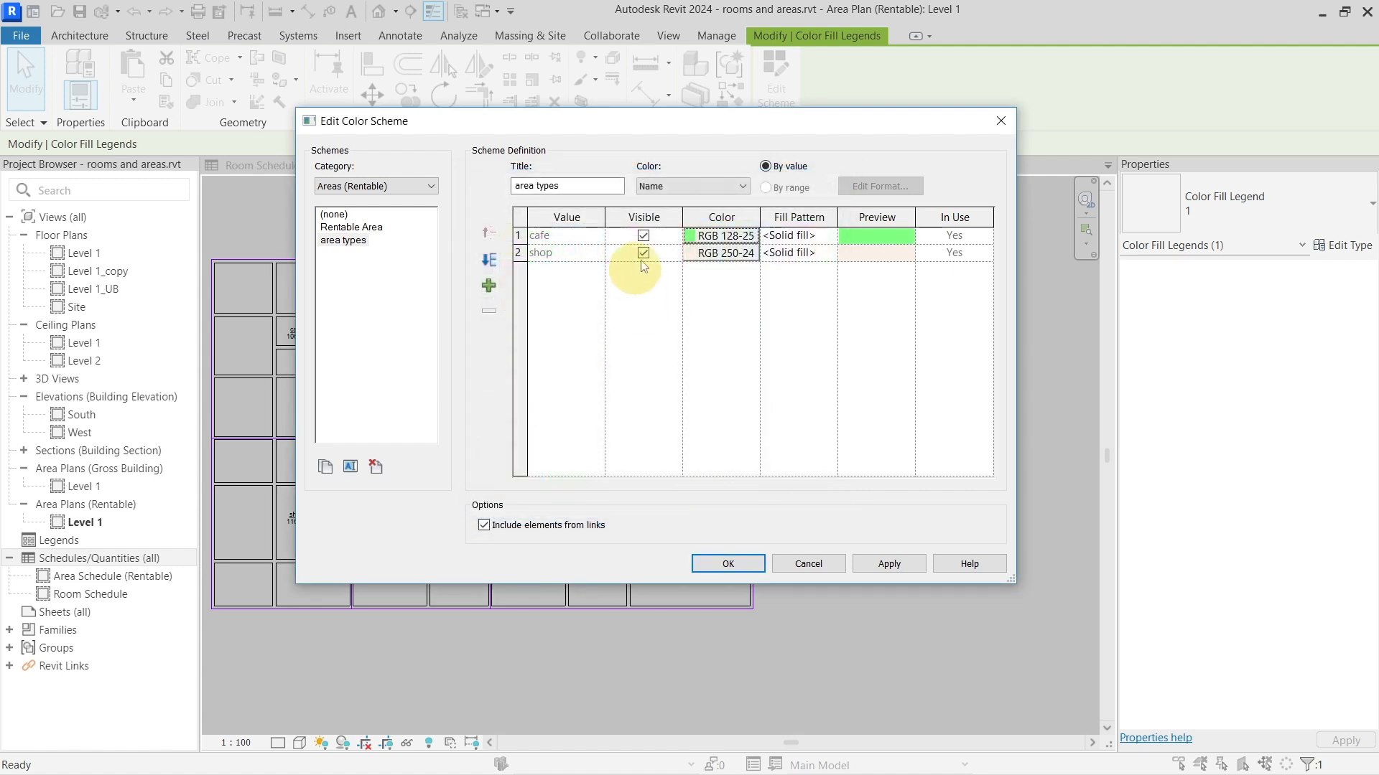
{"action": "left_click", "coordinate": [732, 253]}
{"action": "left_click", "coordinate": [570, 224]}
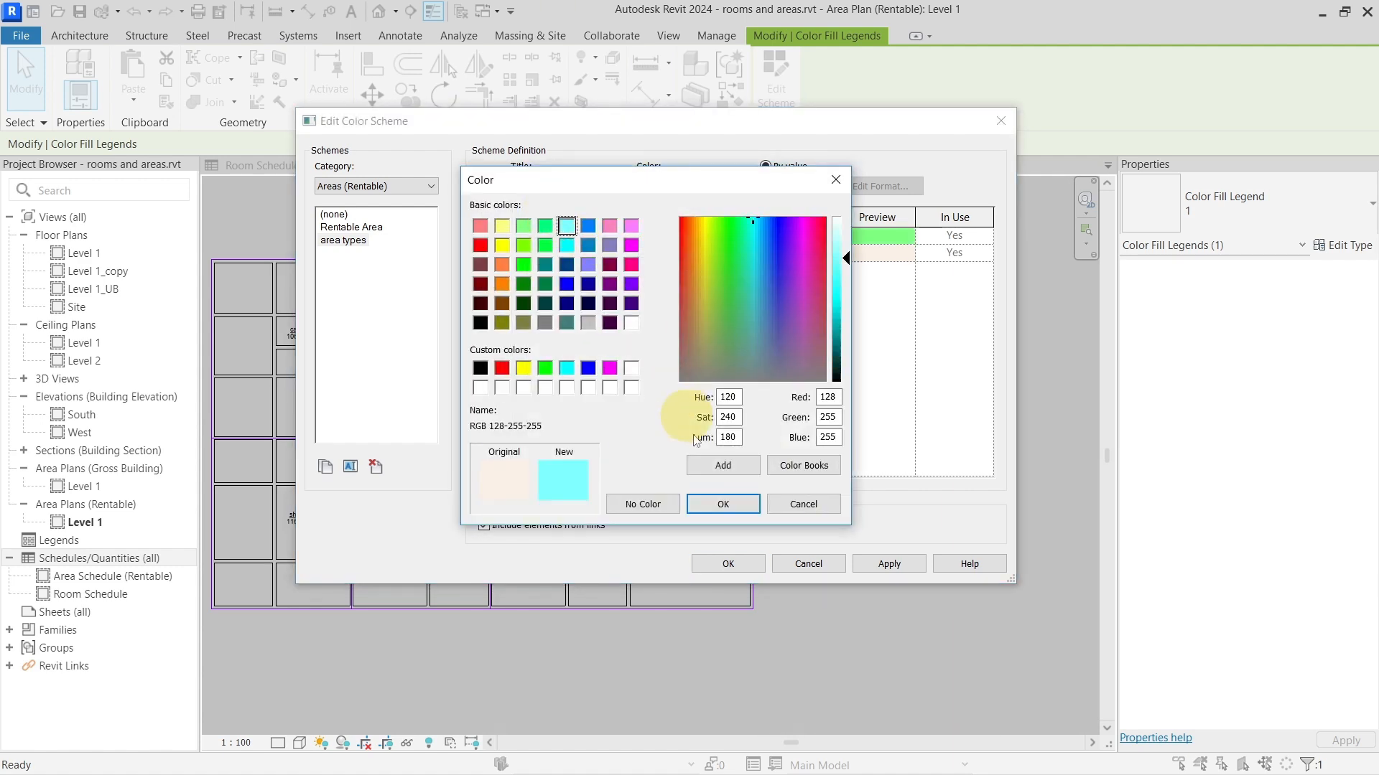
{"action": "left_click", "coordinate": [718, 502]}
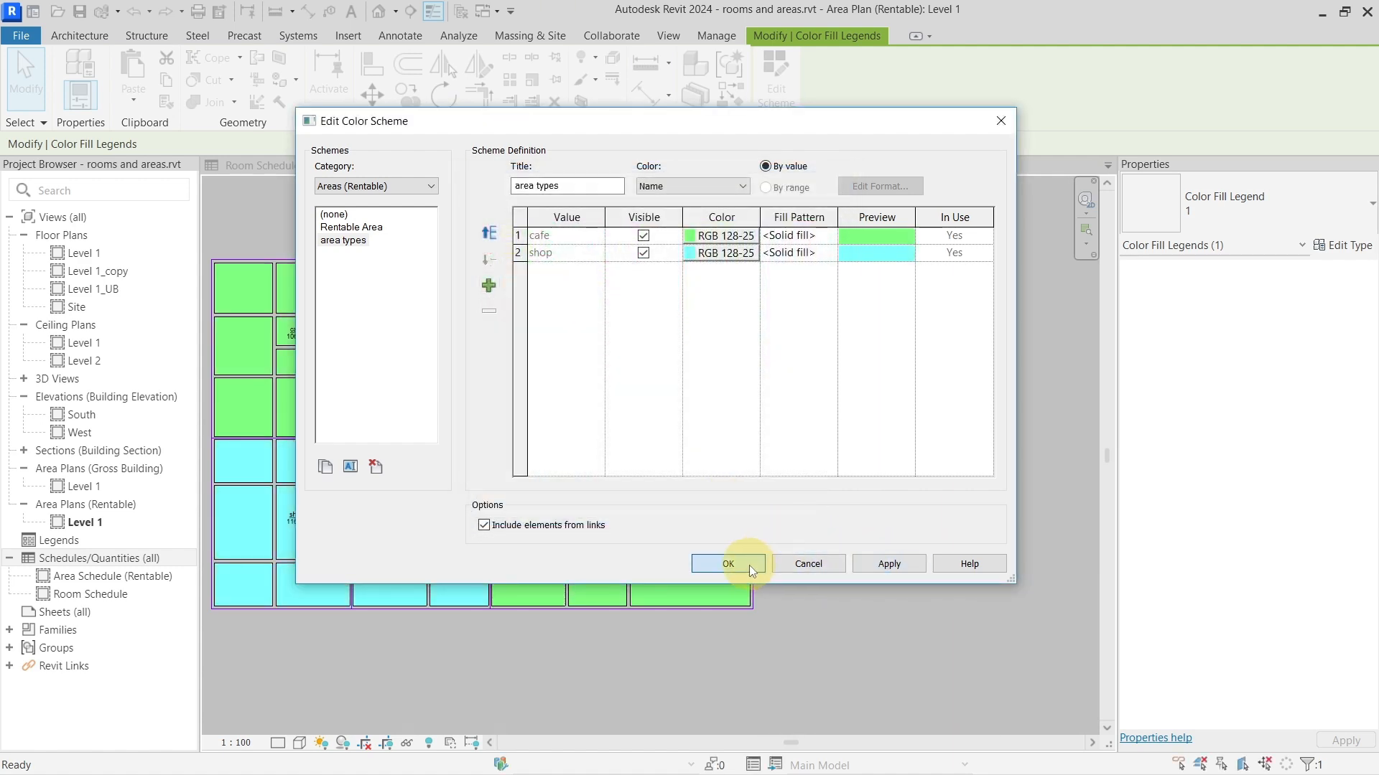
{"action": "left_click", "coordinate": [726, 563]}
{"action": "left_click", "coordinate": [825, 438]}
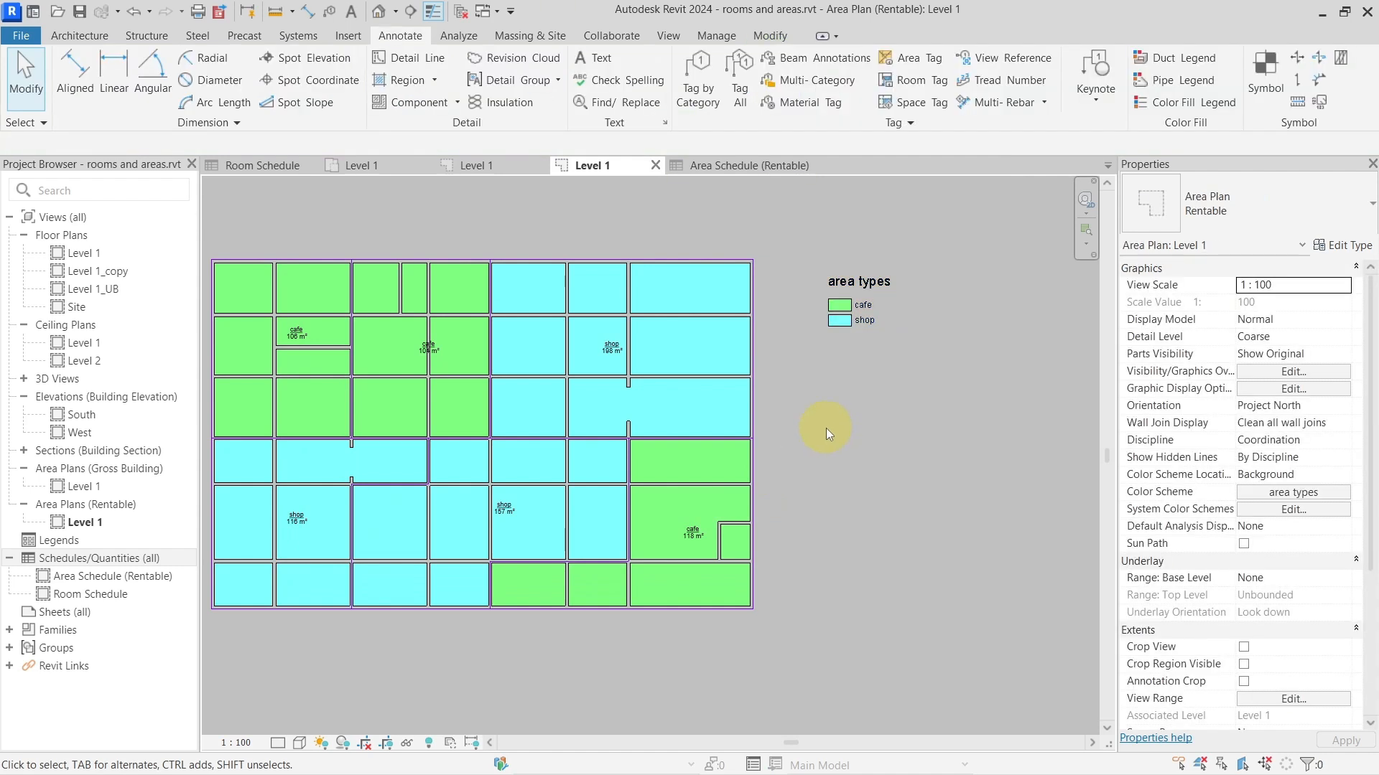
Step: Duplicate the area legend's area types color scheme as area types 2
{"action": "left_click", "coordinate": [885, 283]}
{"action": "left_click", "coordinate": [870, 413]}
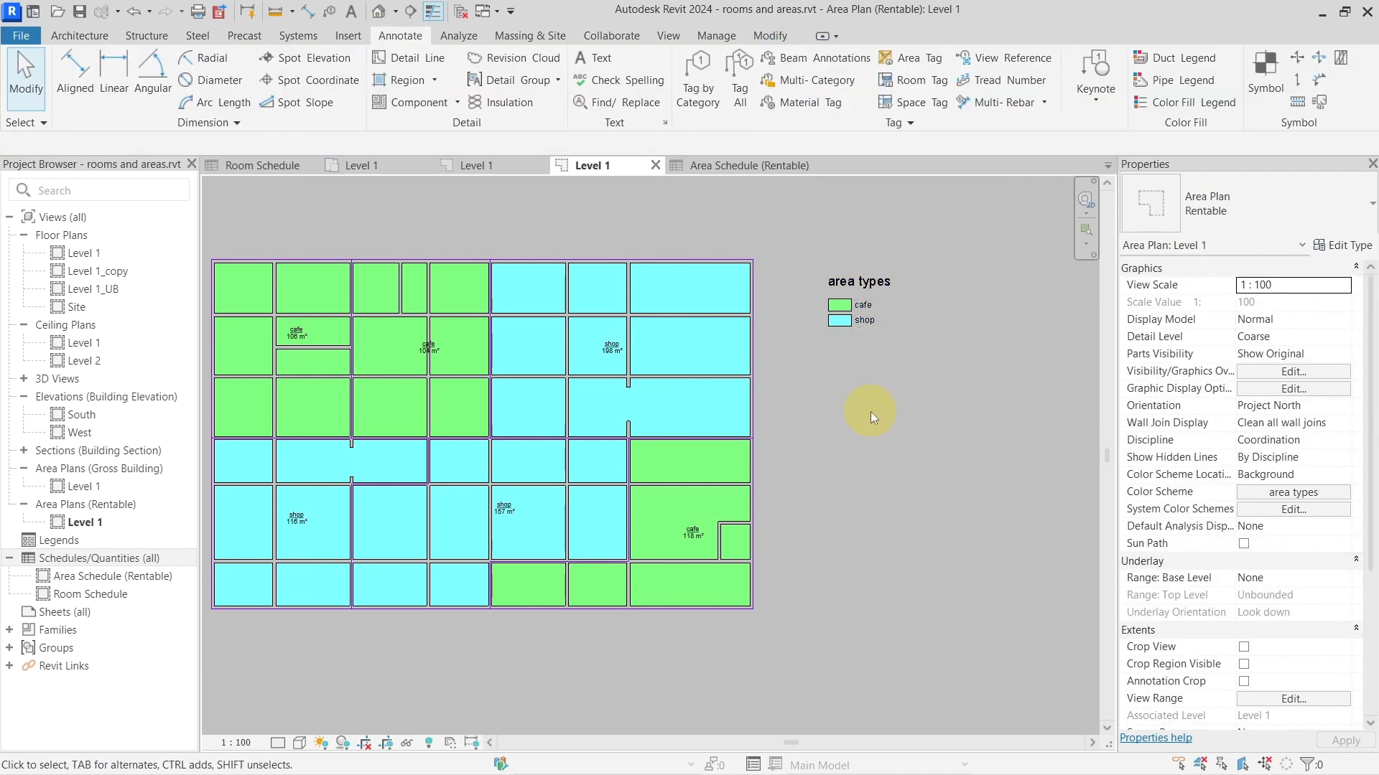
{"action": "middle_click_drag", "start_coordinate": [833, 417], "coordinate": [862, 411]}
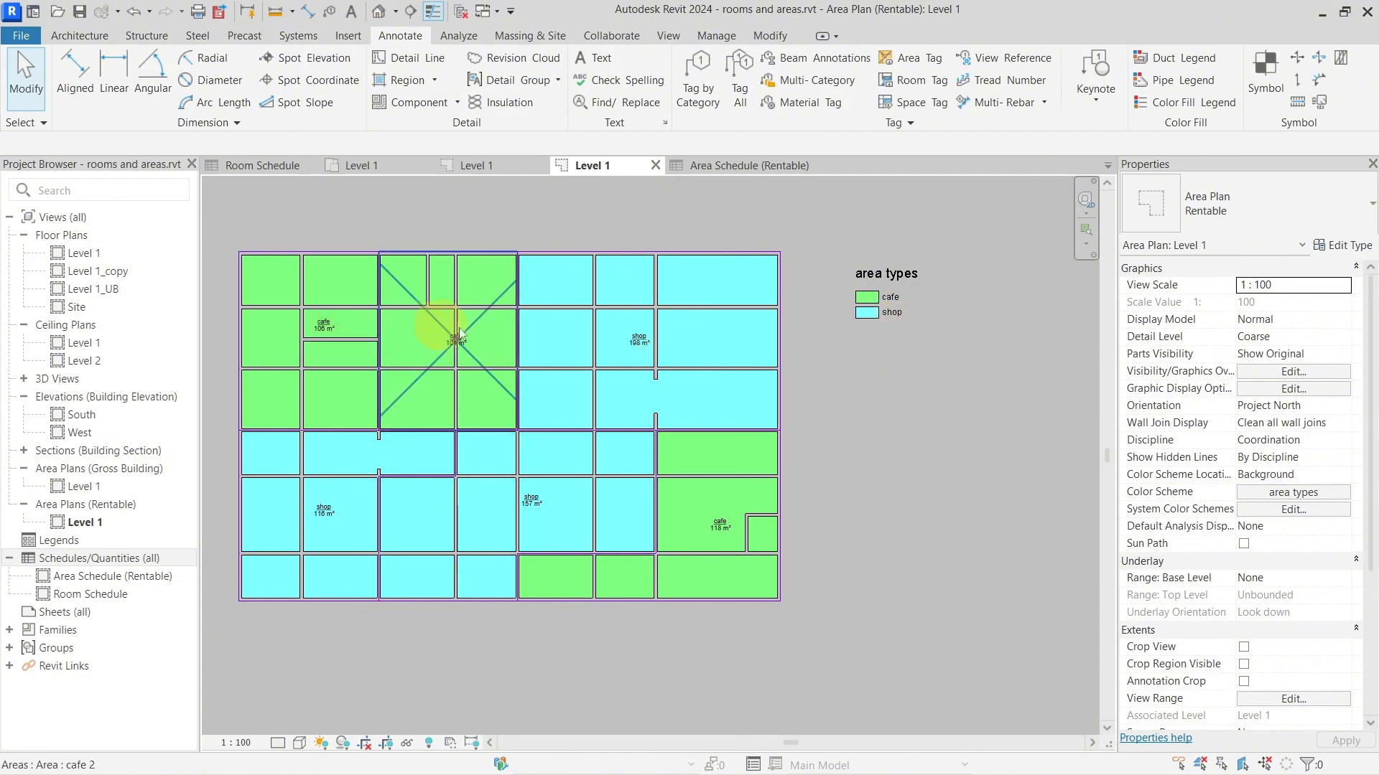
{"action": "left_click", "coordinate": [890, 280]}
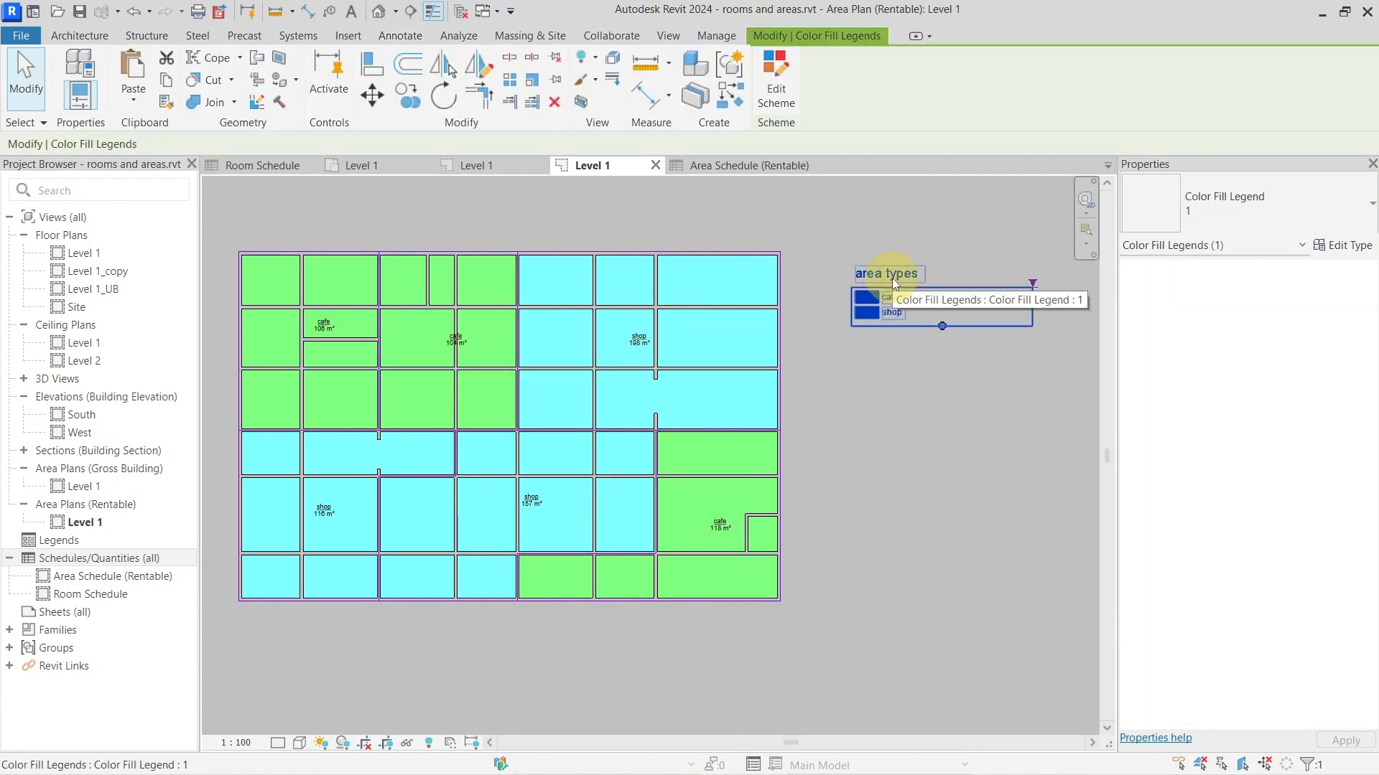
{"action": "left_click", "coordinate": [782, 87]}
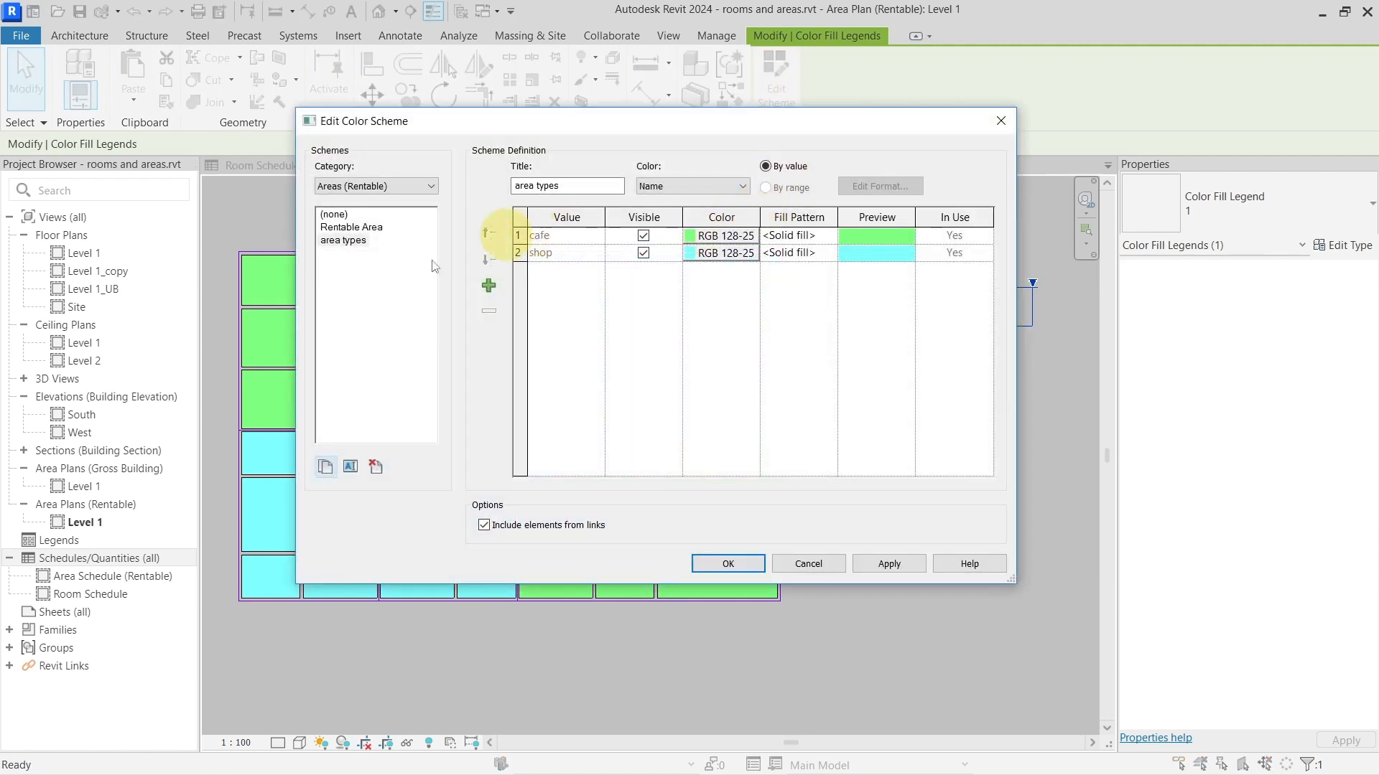
{"action": "left_click", "coordinate": [335, 467]}
{"action": "left_click", "coordinate": [650, 386]}
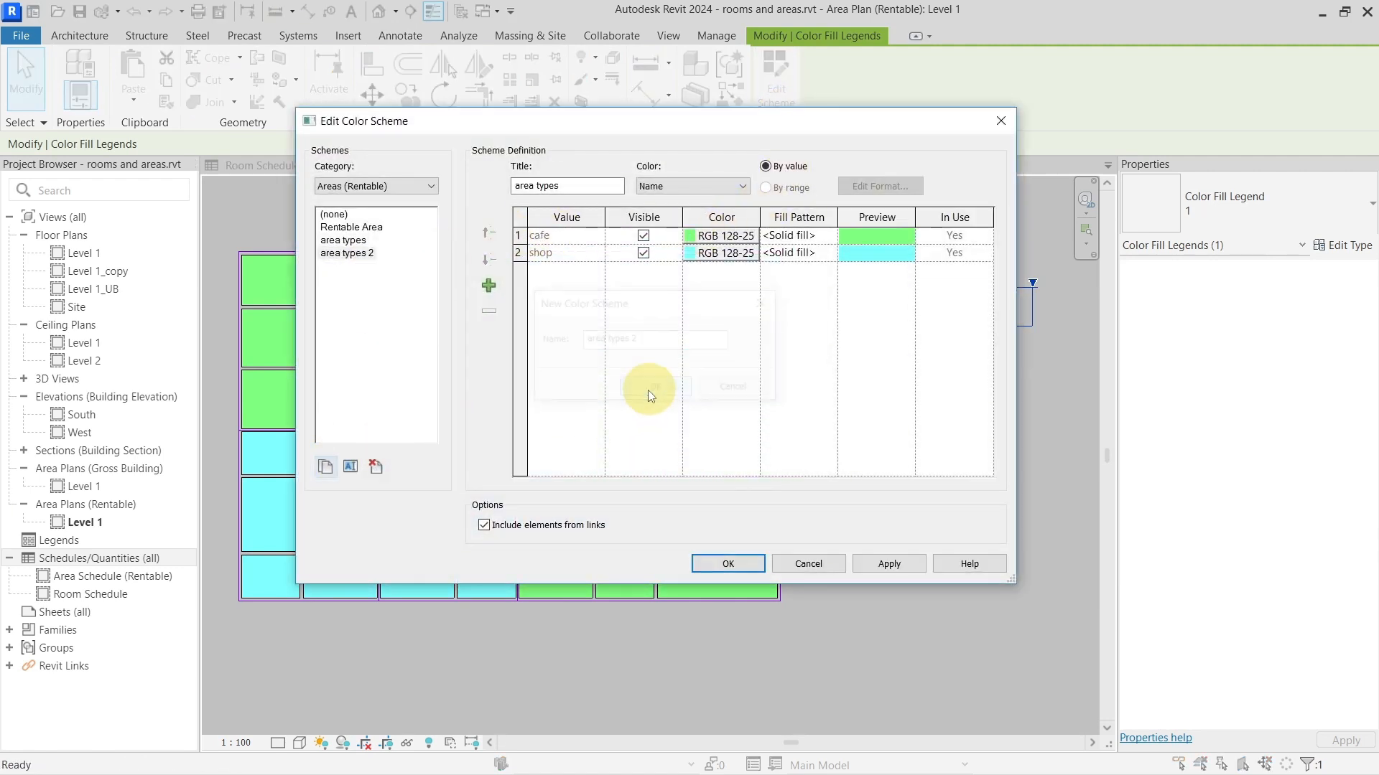
Step: Color the area types 2 scheme by Area, using ranges divided at 100 m²
{"action": "left_click", "coordinate": [675, 192]}
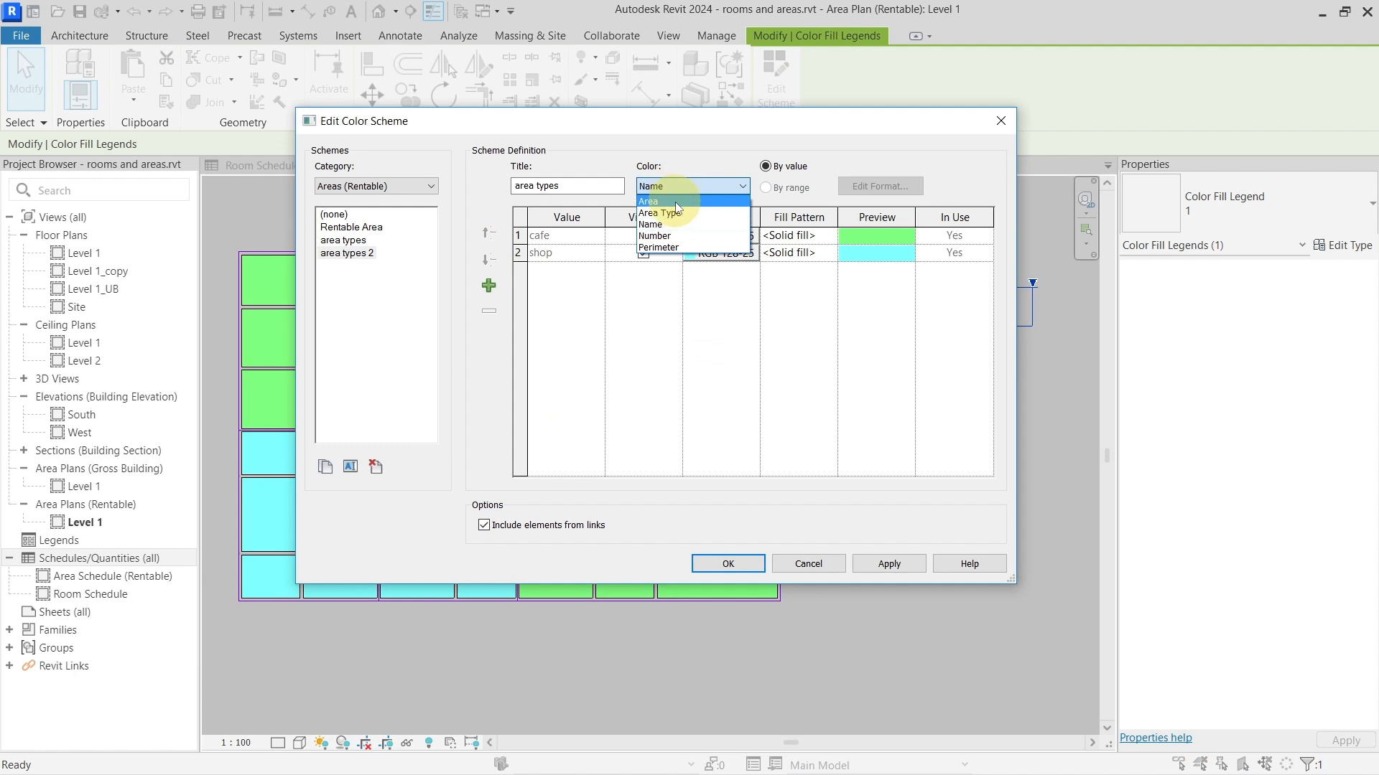
{"action": "left_click", "coordinate": [664, 213]}
{"action": "left_click", "coordinate": [727, 427]}
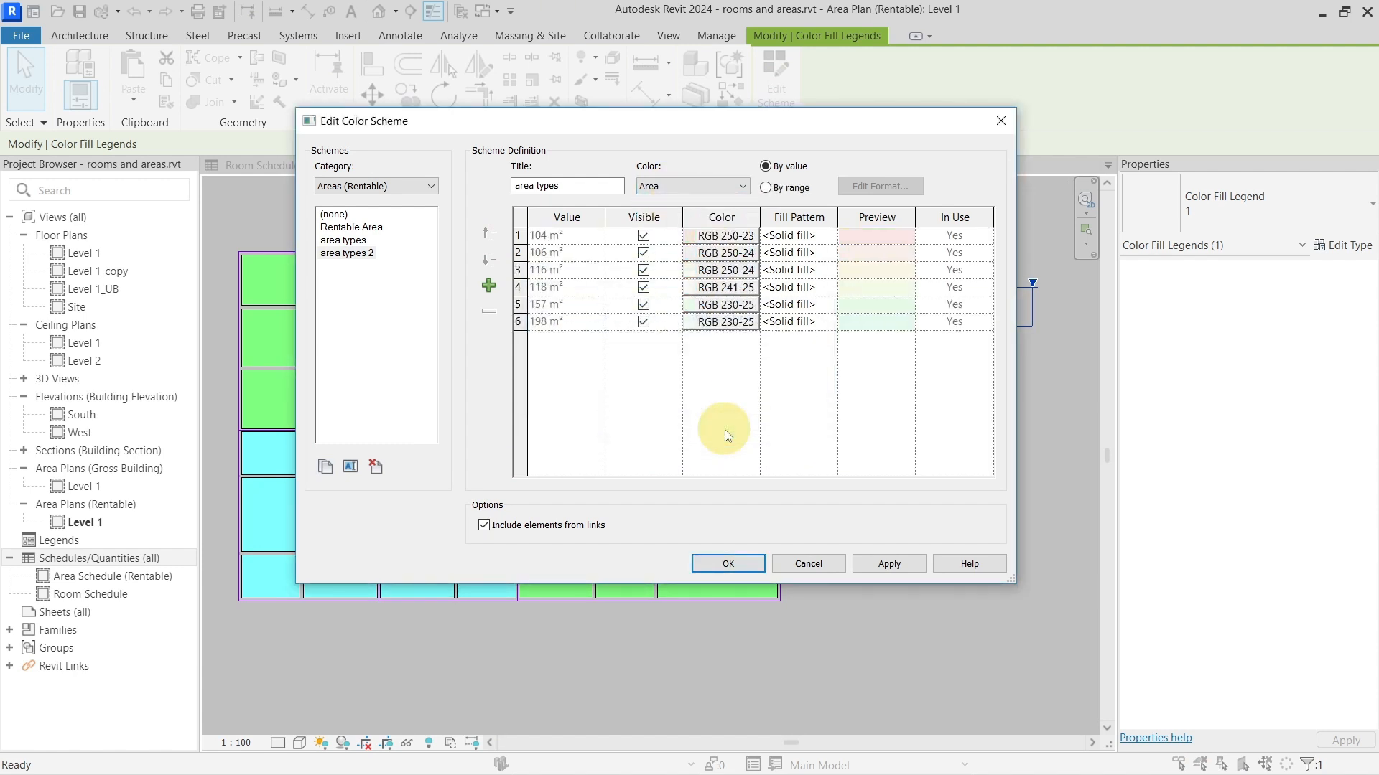
{"action": "left_click", "coordinate": [790, 188]}
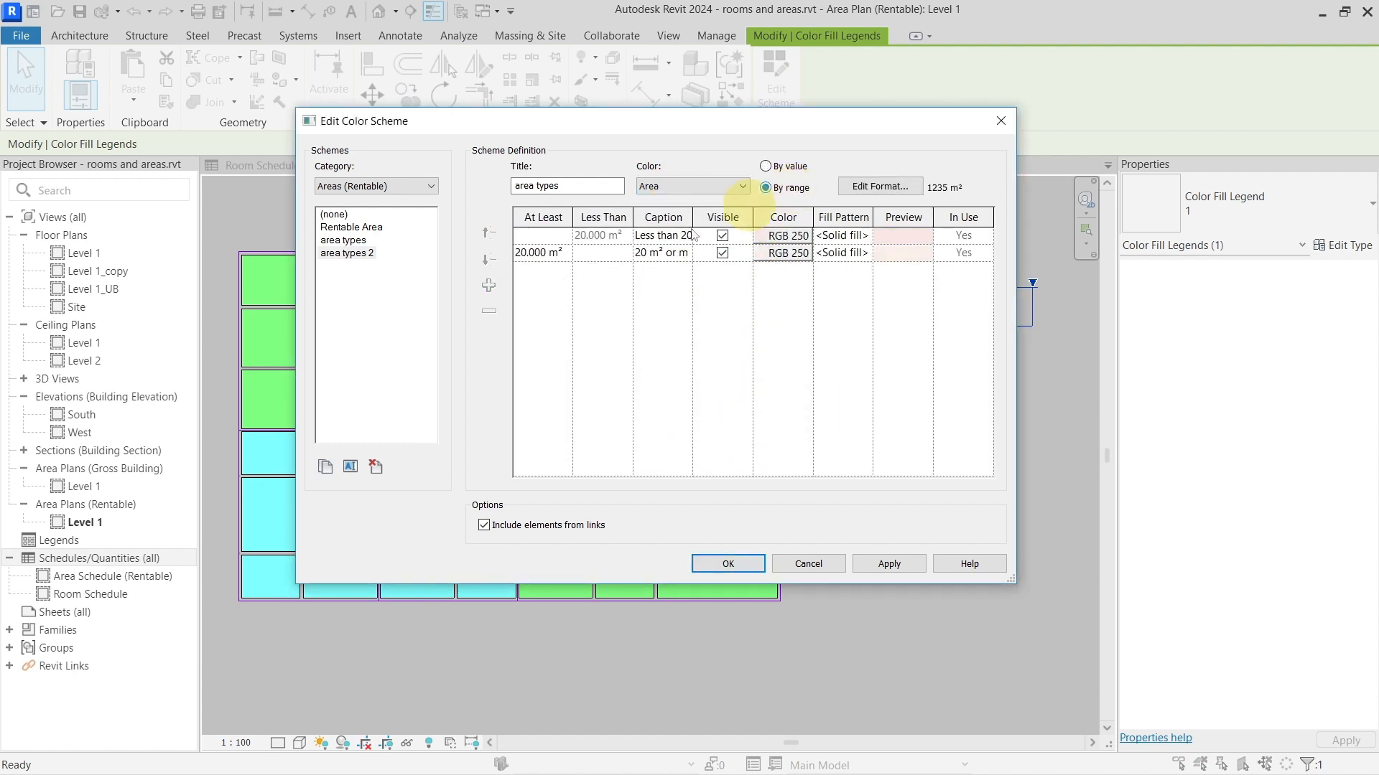
{"action": "left_click", "coordinate": [554, 253]}
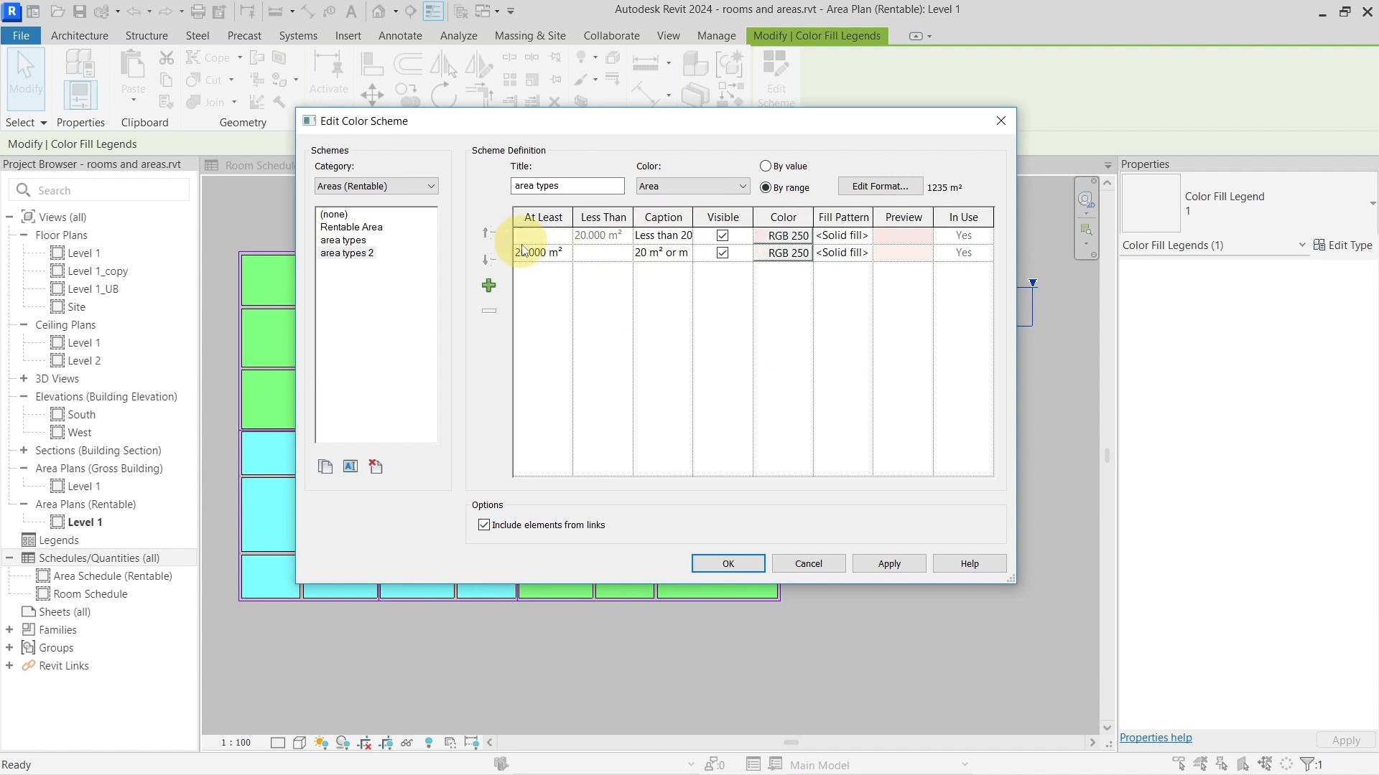
{"action": "left_click_drag", "start_coordinate": [517, 252], "coordinate": [569, 252]}
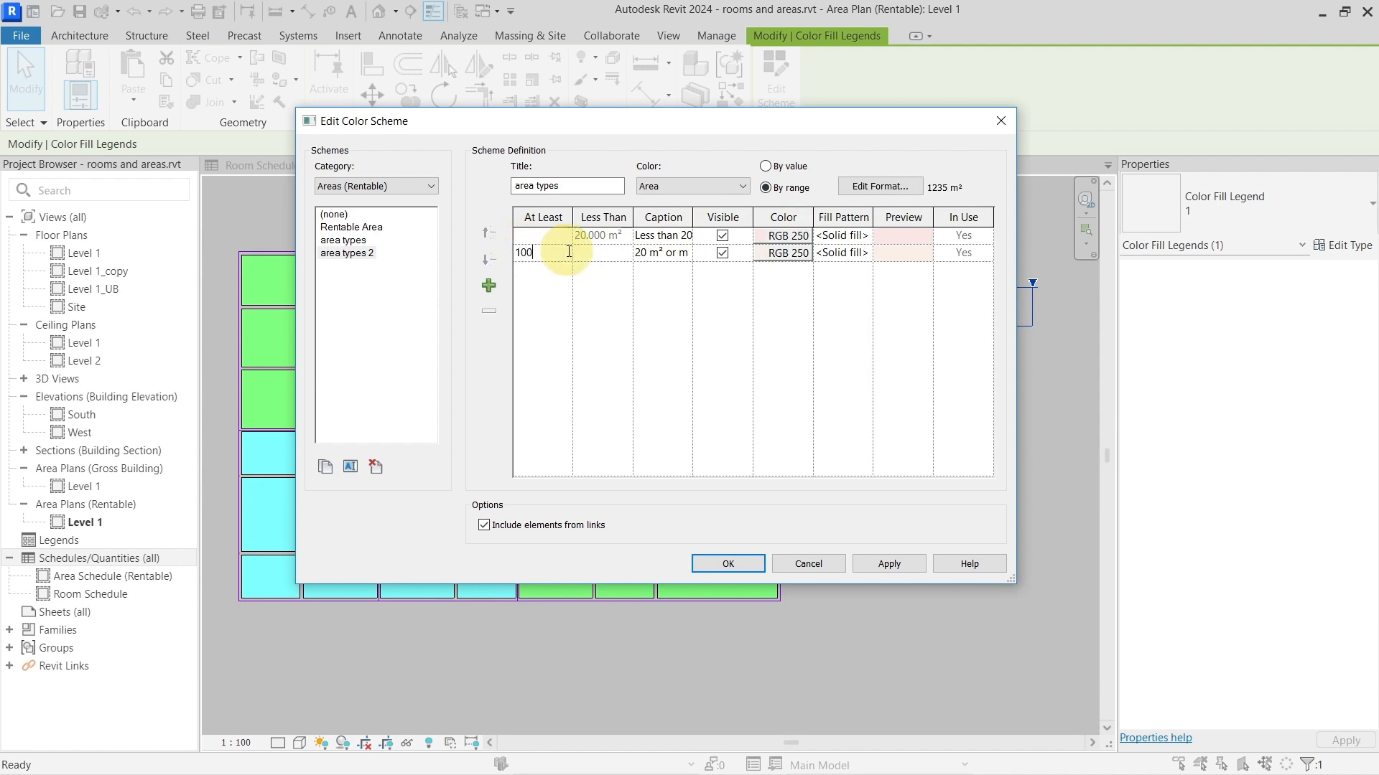
{"action": "type", "text": "100"}
{"action": "key", "text": "Return"}
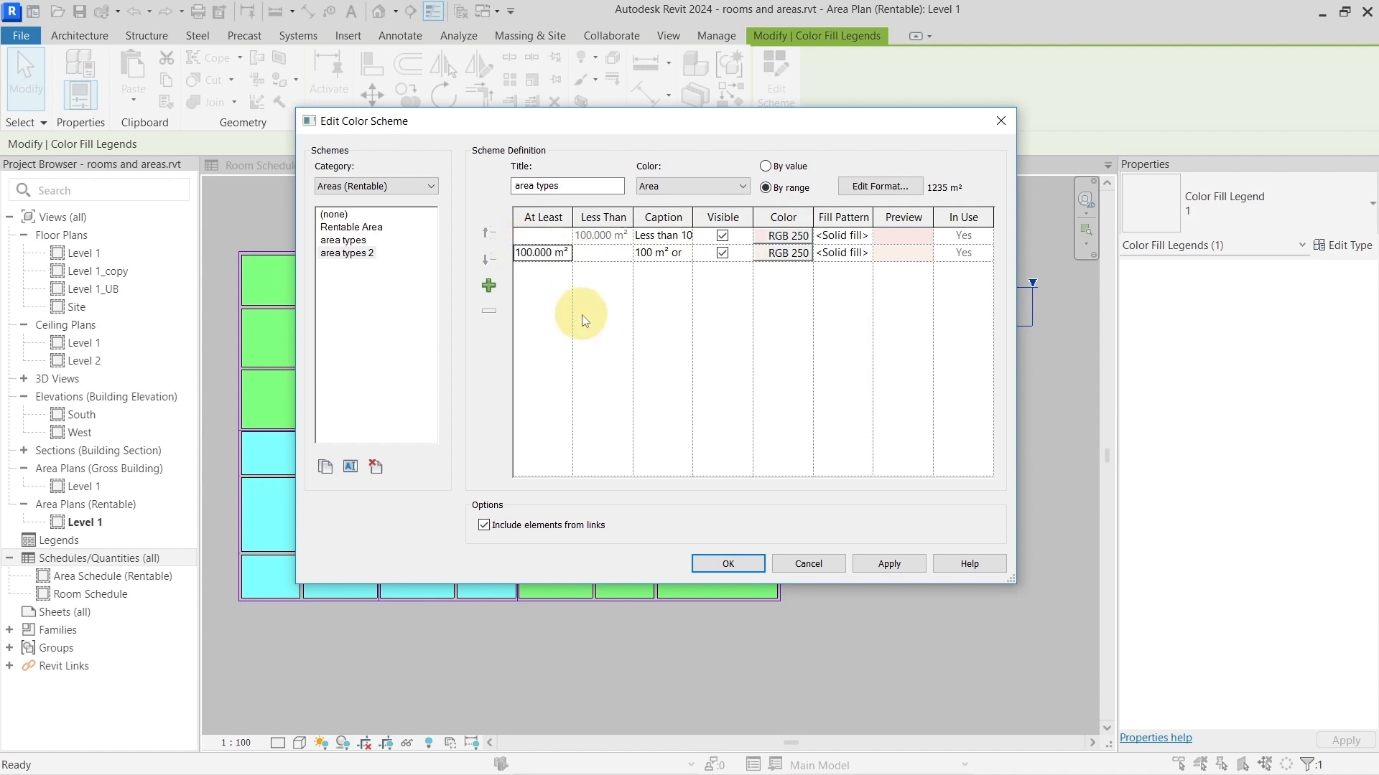
Step: Color areas under 100 m² red and areas of 100 m² or more green, and apply the scheme to the plan
{"action": "left_click", "coordinate": [797, 237]}
{"action": "left_click", "coordinate": [480, 245]}
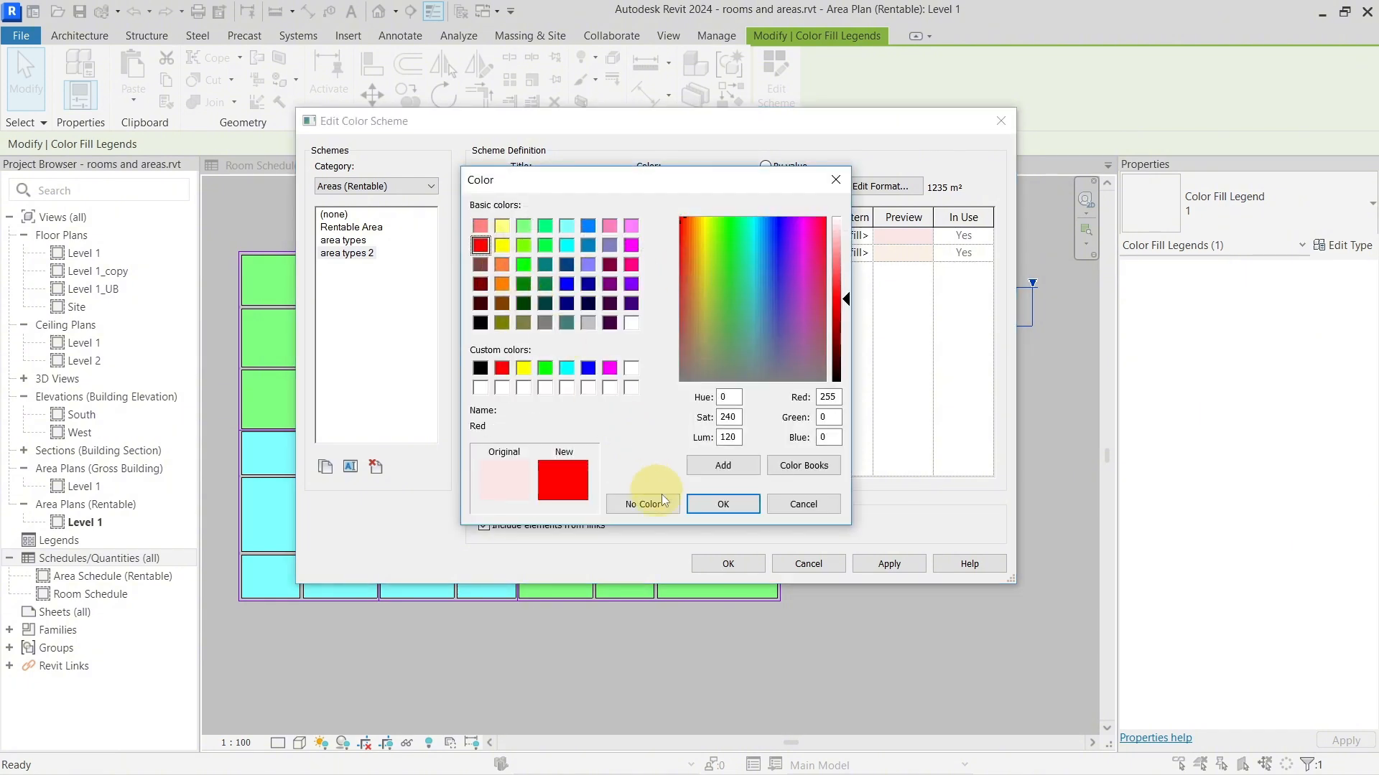
{"action": "left_click", "coordinate": [692, 504]}
{"action": "left_click", "coordinate": [790, 254]}
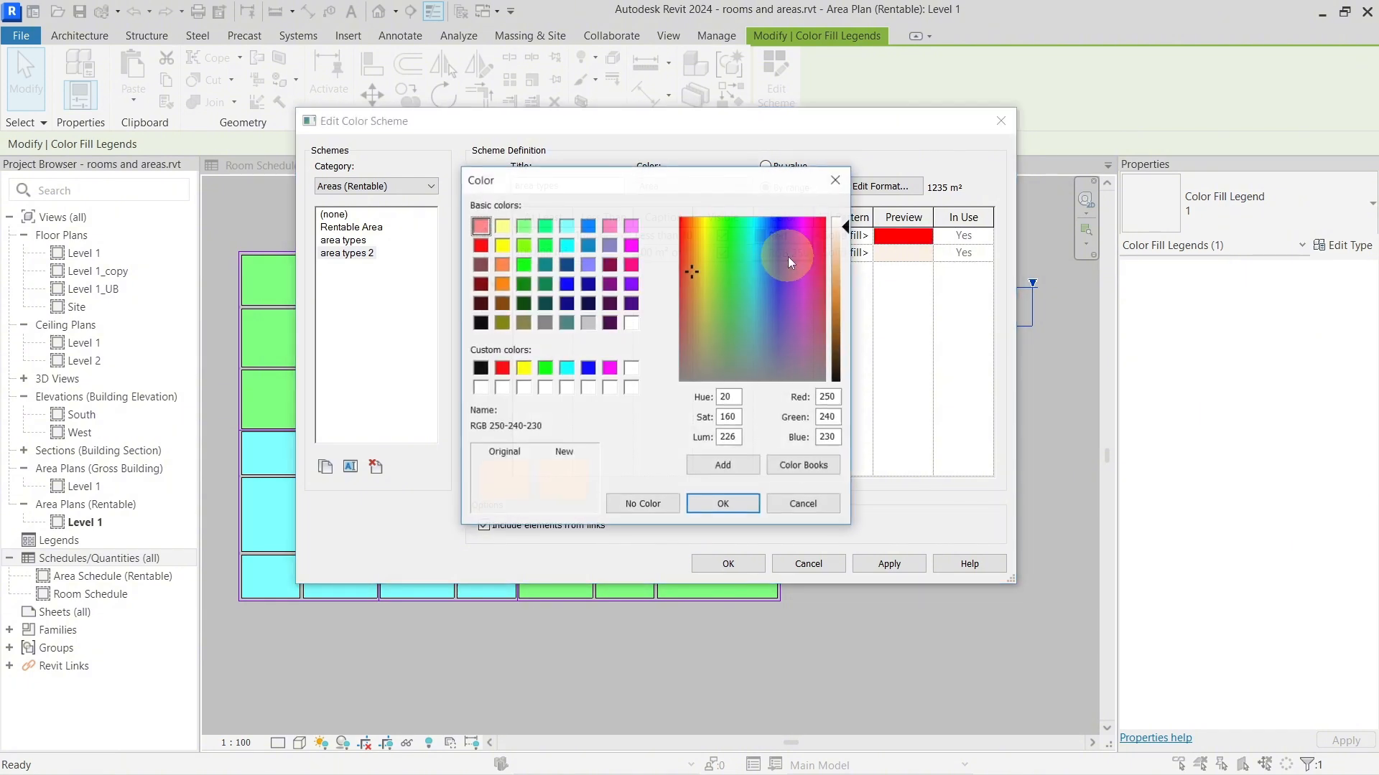
{"action": "left_click", "coordinate": [524, 264]}
{"action": "left_click", "coordinate": [722, 498]}
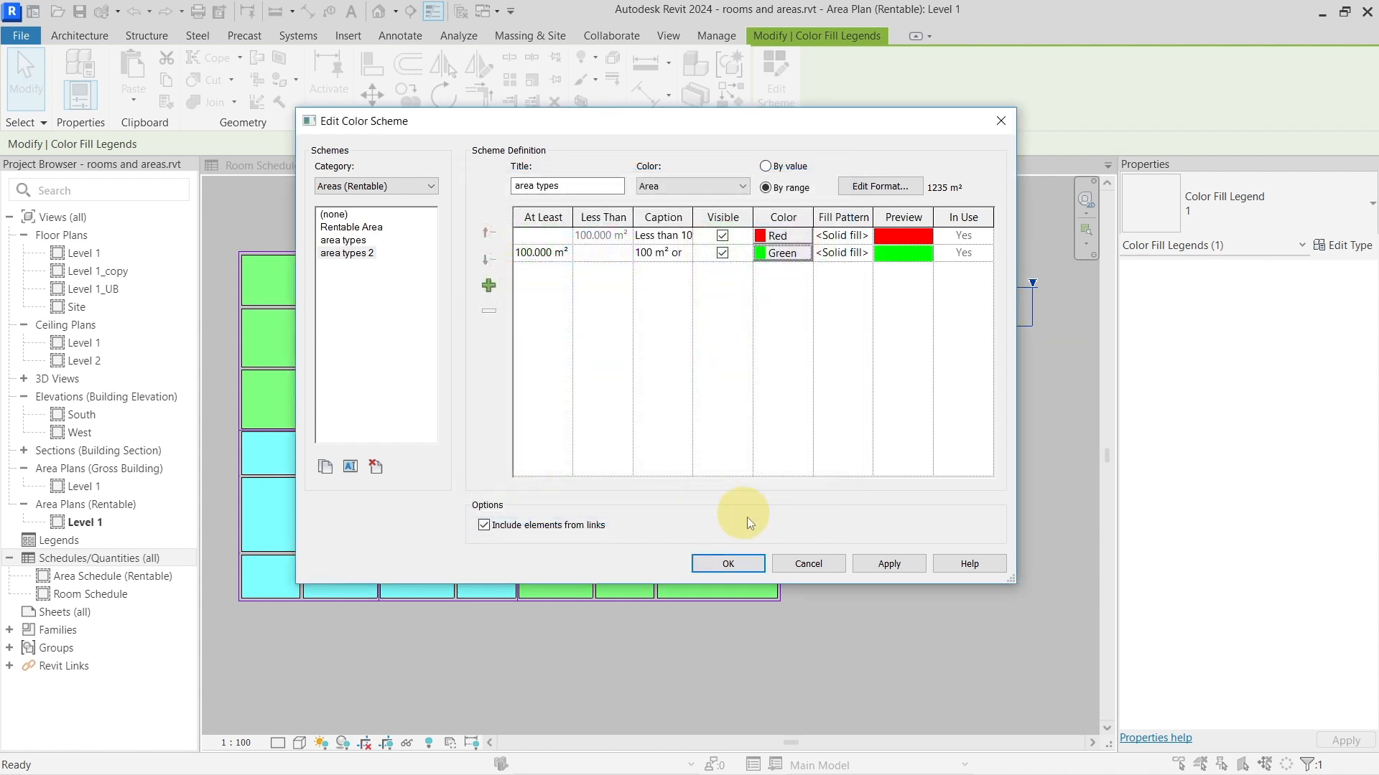
{"action": "left_click", "coordinate": [758, 565]}
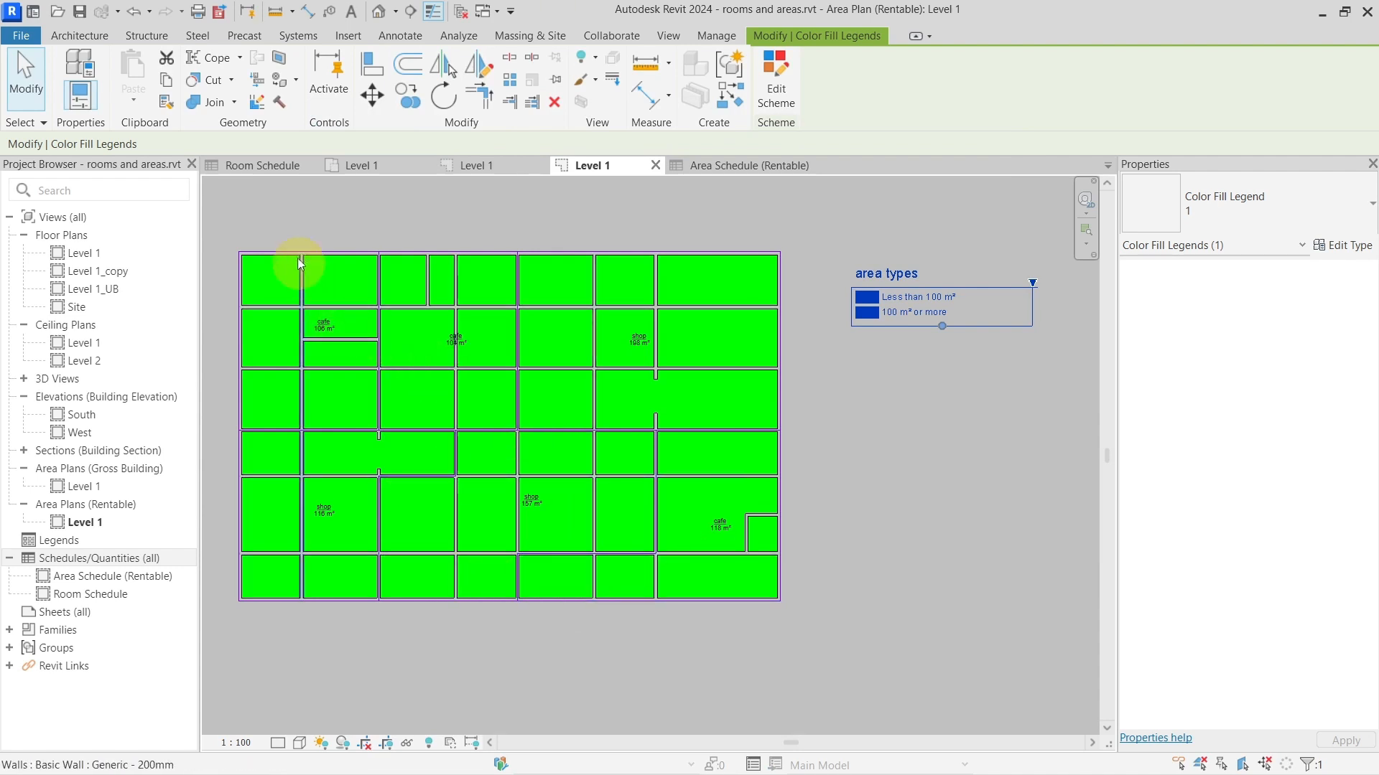
Step: Move the area boundary below the upper-left cafe up 4000 mm onto the next horizontal wall
{"action": "scroll", "coordinate": [336, 303], "scroll_direction": "up", "scroll_amount": 3}
{"action": "scroll", "coordinate": [557, 481], "scroll_direction": "up", "scroll_amount": 4}
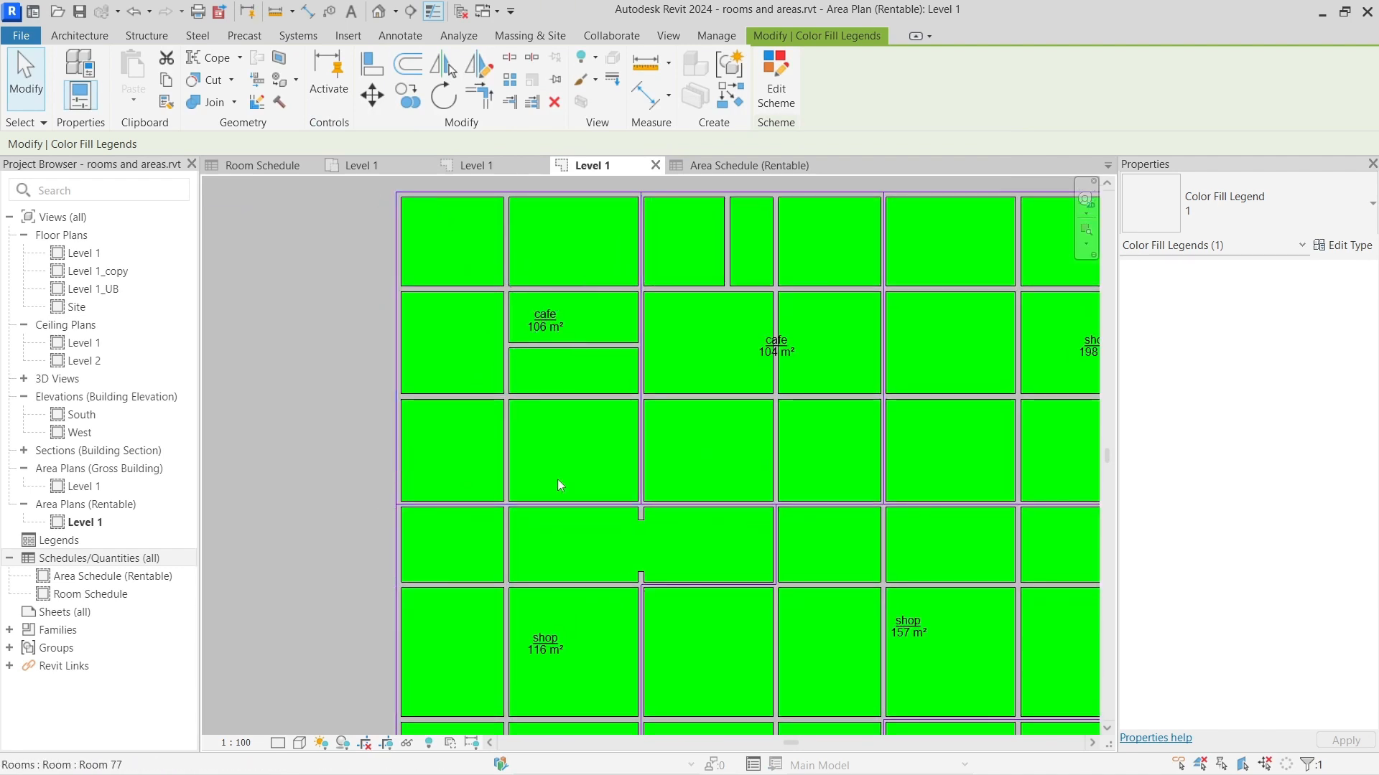
{"action": "left_click", "coordinate": [578, 510]}
{"action": "left_click_drag", "start_coordinate": [594, 512], "coordinate": [605, 291]}
{"action": "key", "text": "Escape"}
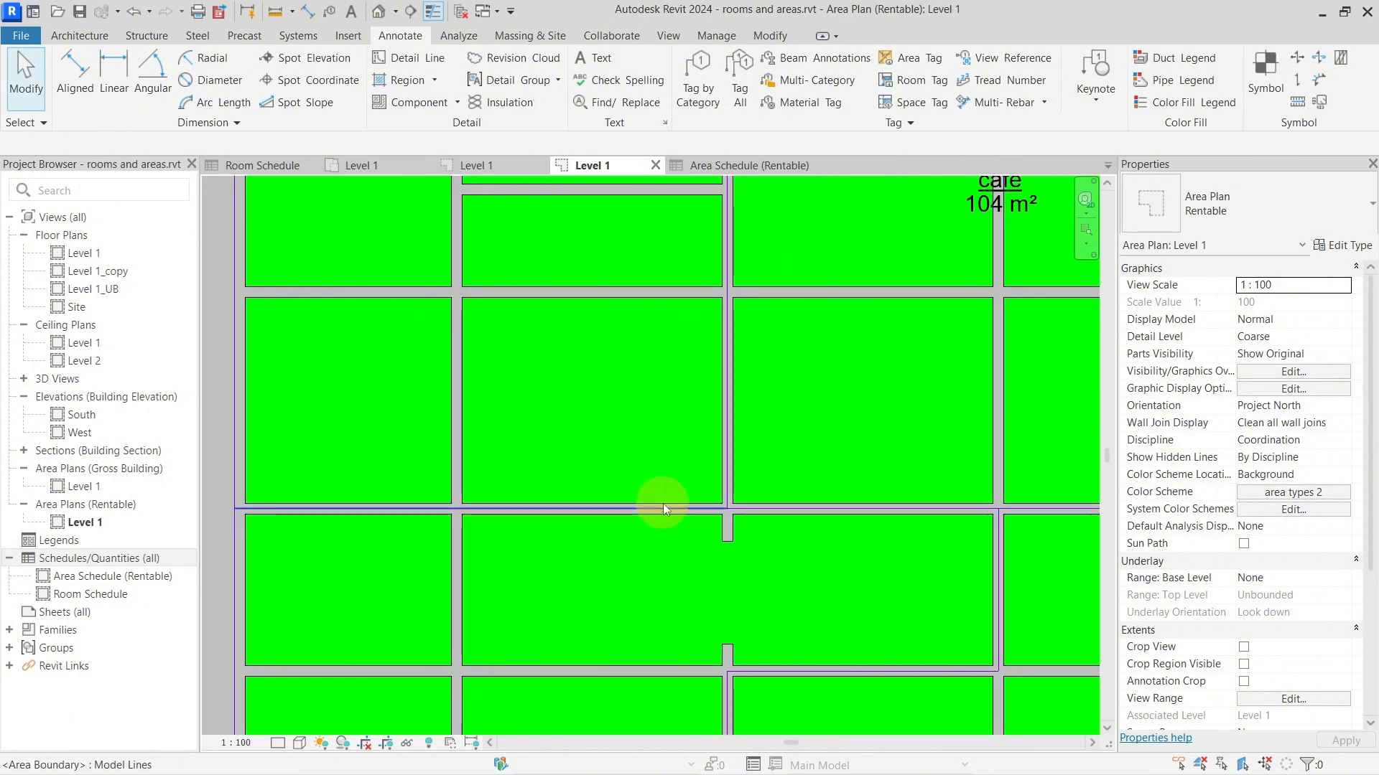
{"action": "left_click", "coordinate": [661, 503]}
{"action": "key", "text": "m"}
{"action": "key", "text": "v"}
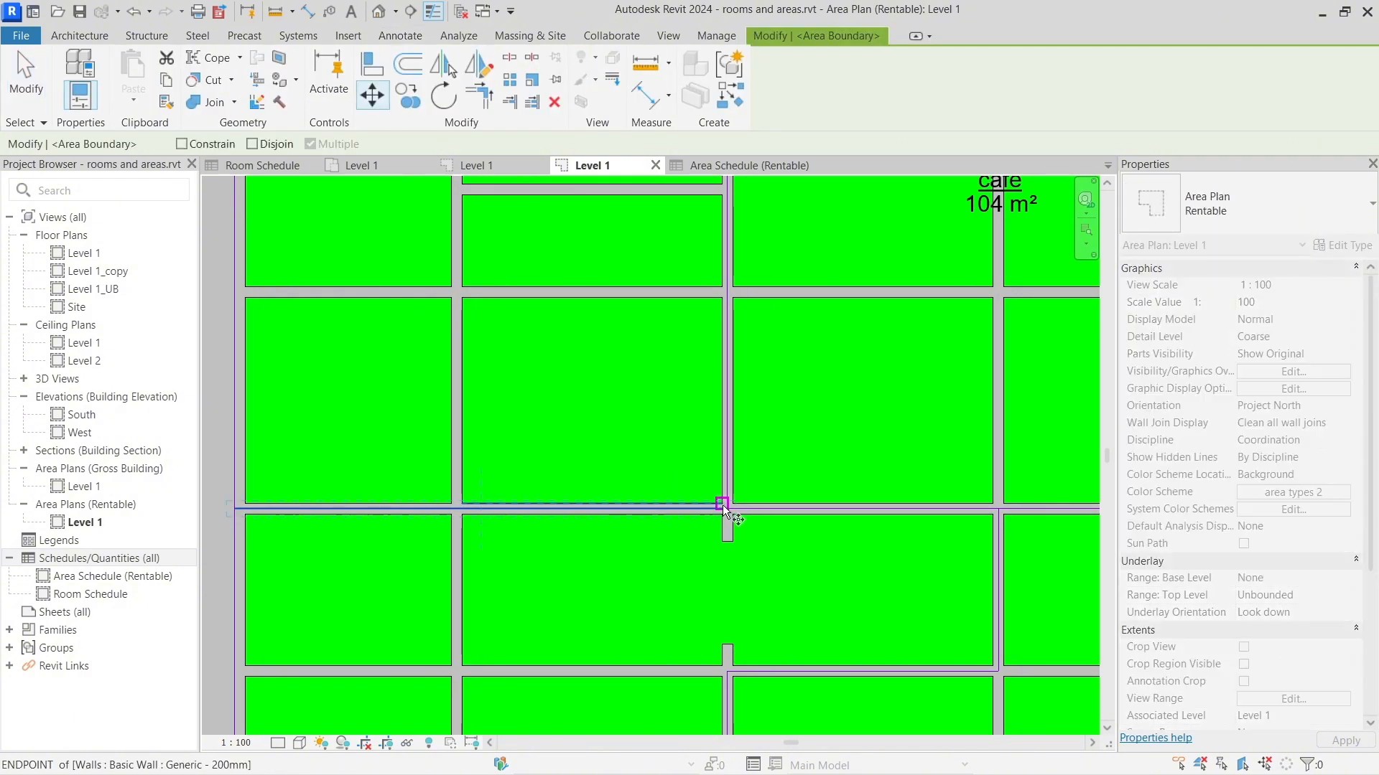
{"action": "left_click", "coordinate": [726, 509]}
{"action": "left_click", "coordinate": [729, 293]}
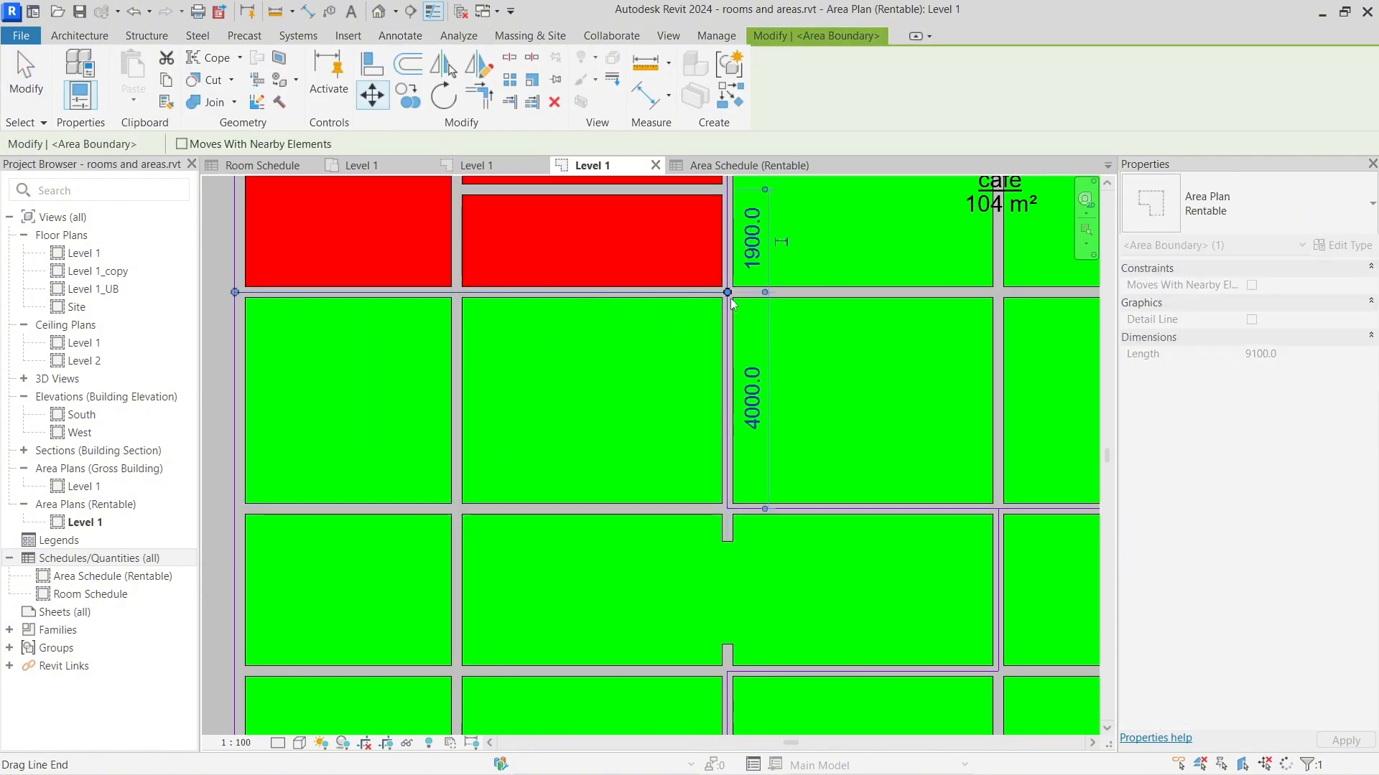
{"action": "scroll", "coordinate": [714, 413], "scroll_direction": "down", "scroll_amount": 5}
{"action": "middle_click_drag", "start_coordinate": [805, 423], "coordinate": [578, 418]}
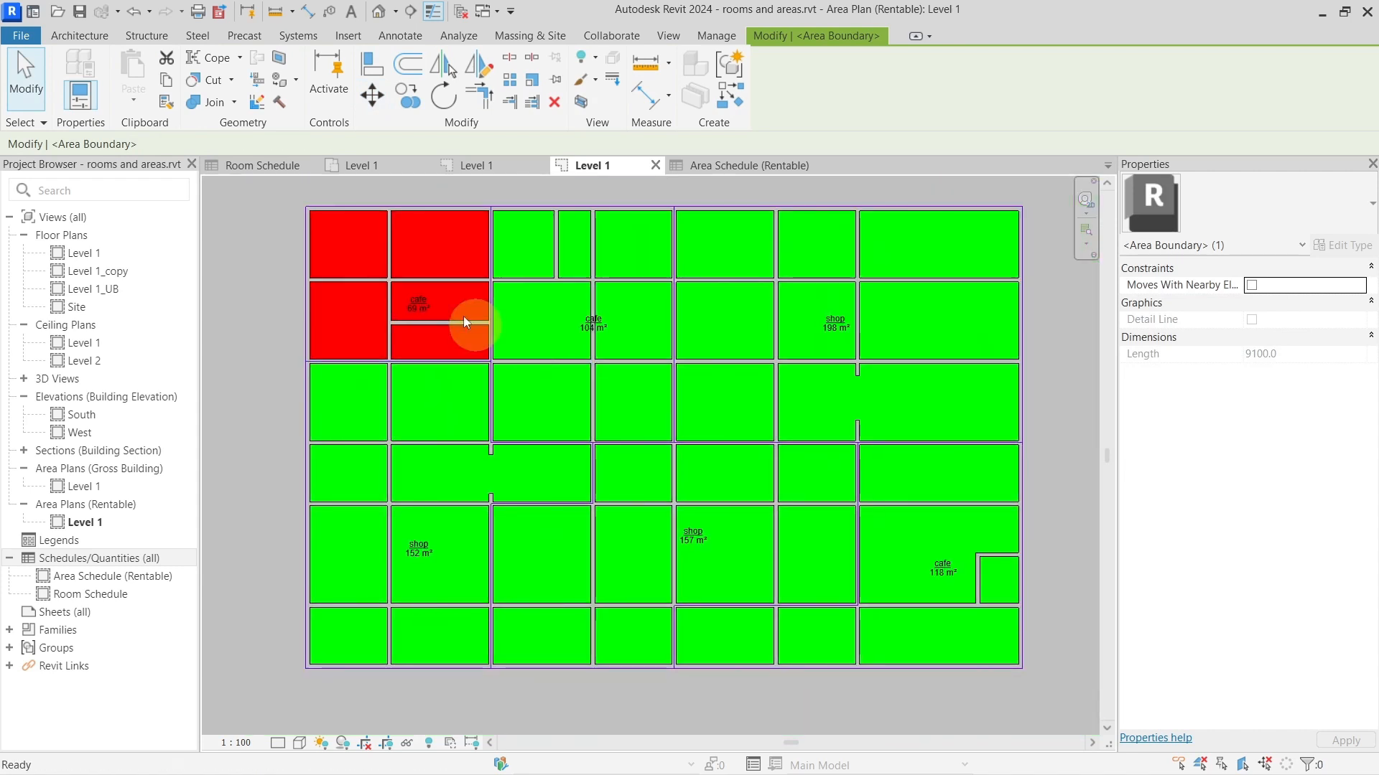
{"action": "key", "text": "Escape"}
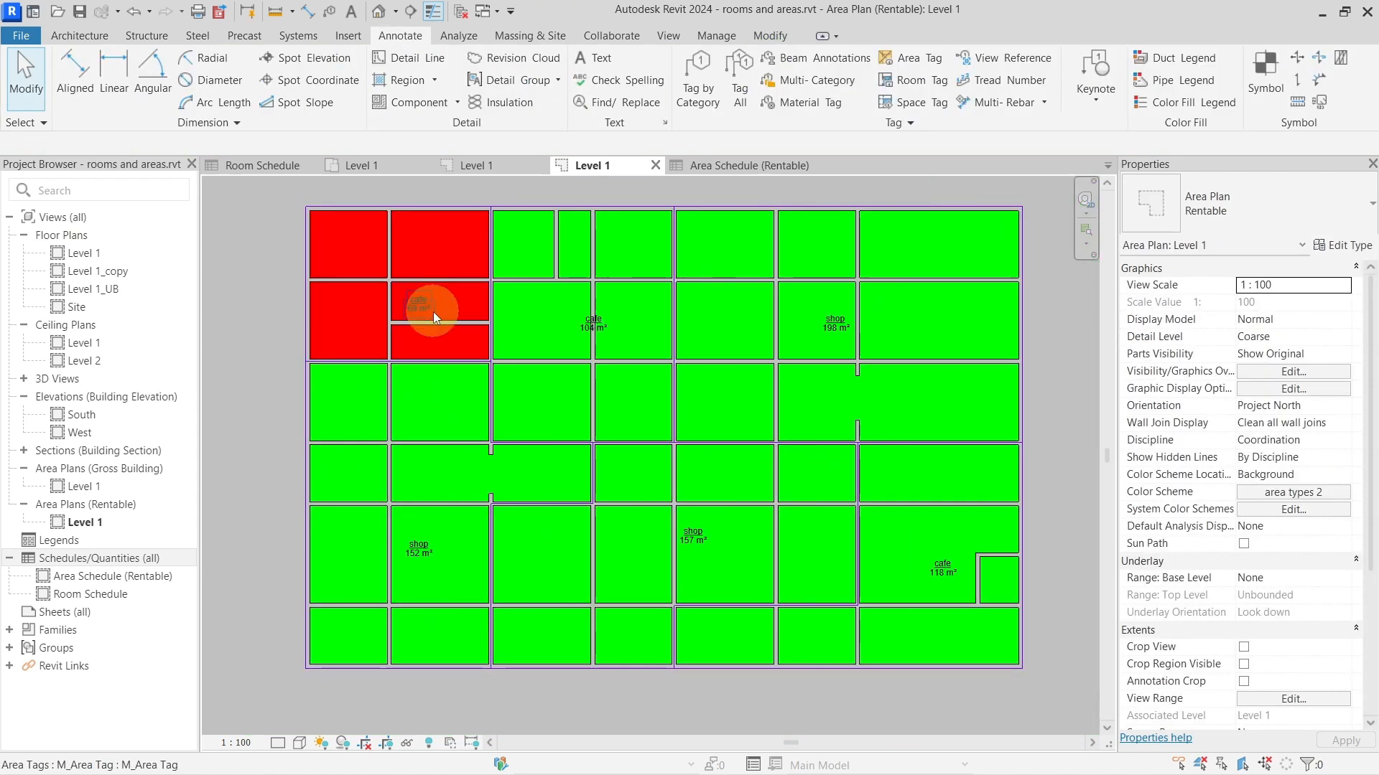
Step: Compare the area colors and tagged sizes on the plan with the legend's size ranges
{"action": "scroll", "coordinate": [506, 364], "scroll_direction": "down", "scroll_amount": 3}
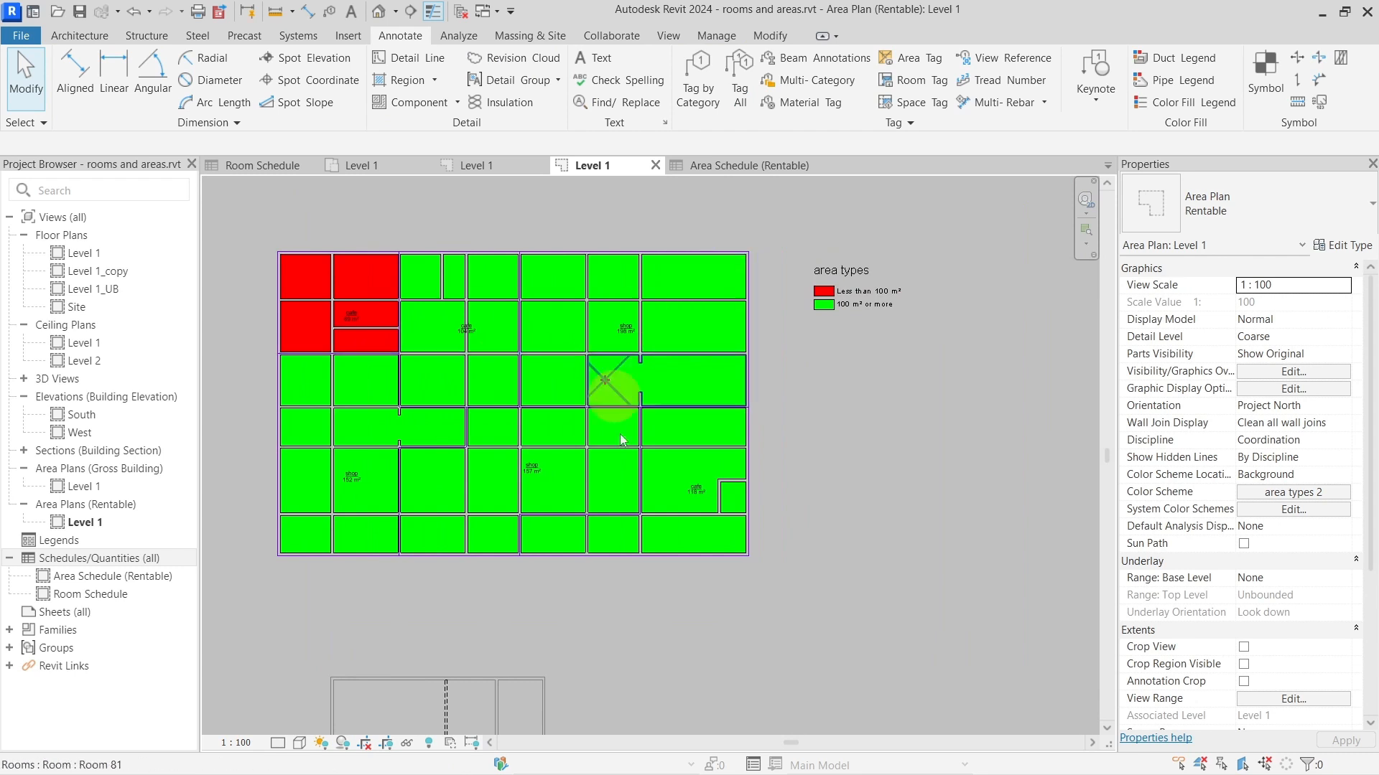
{"action": "left_click", "coordinate": [857, 311]}
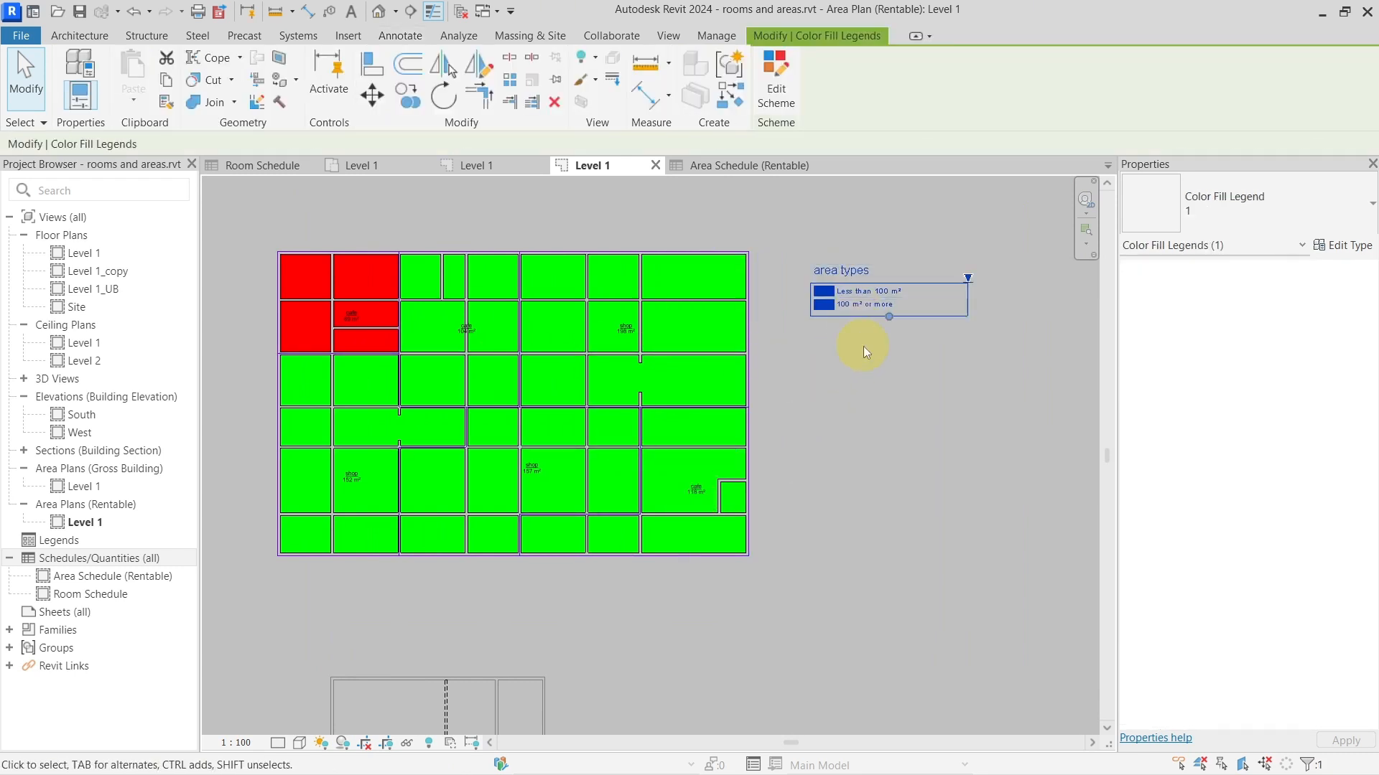
{"action": "left_click", "coordinate": [911, 369]}
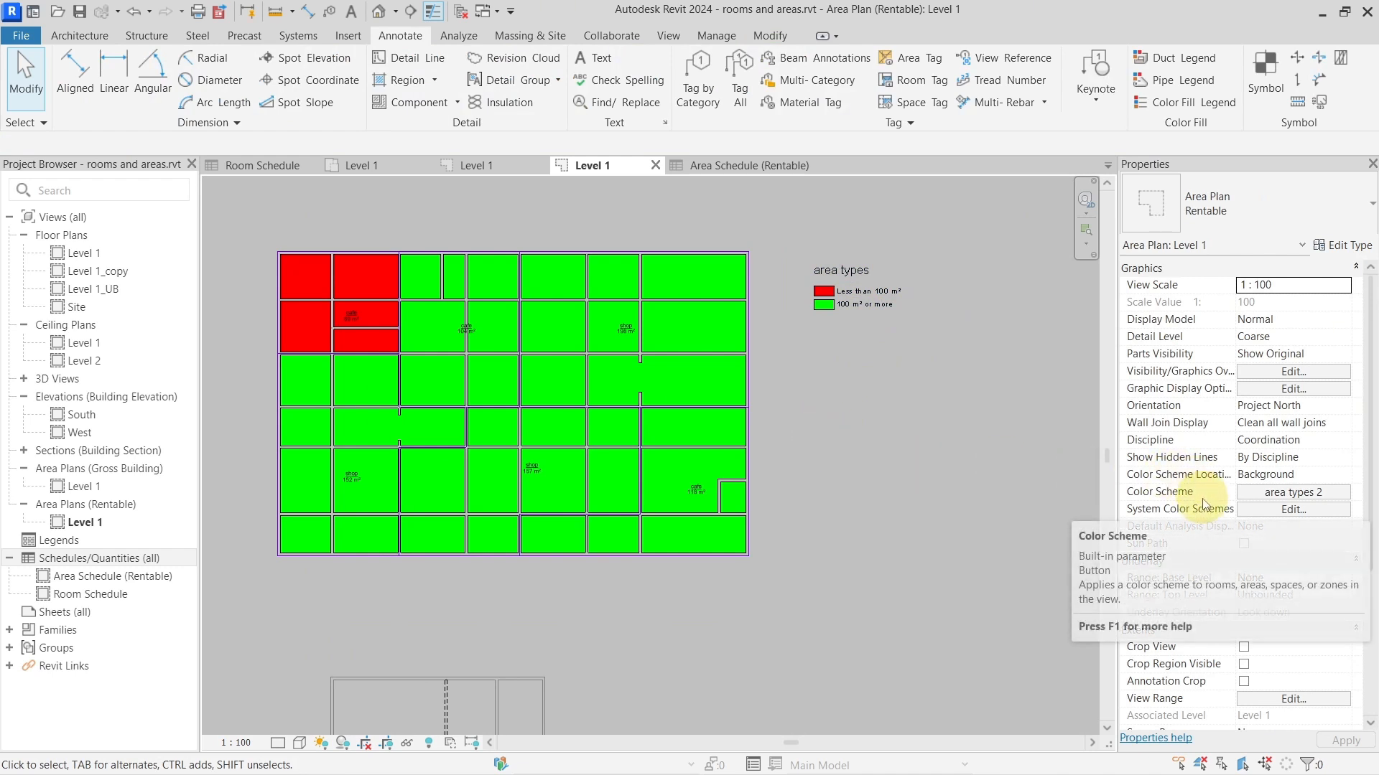
{"action": "middle_click_drag", "start_coordinate": [856, 446], "coordinate": [889, 436]}
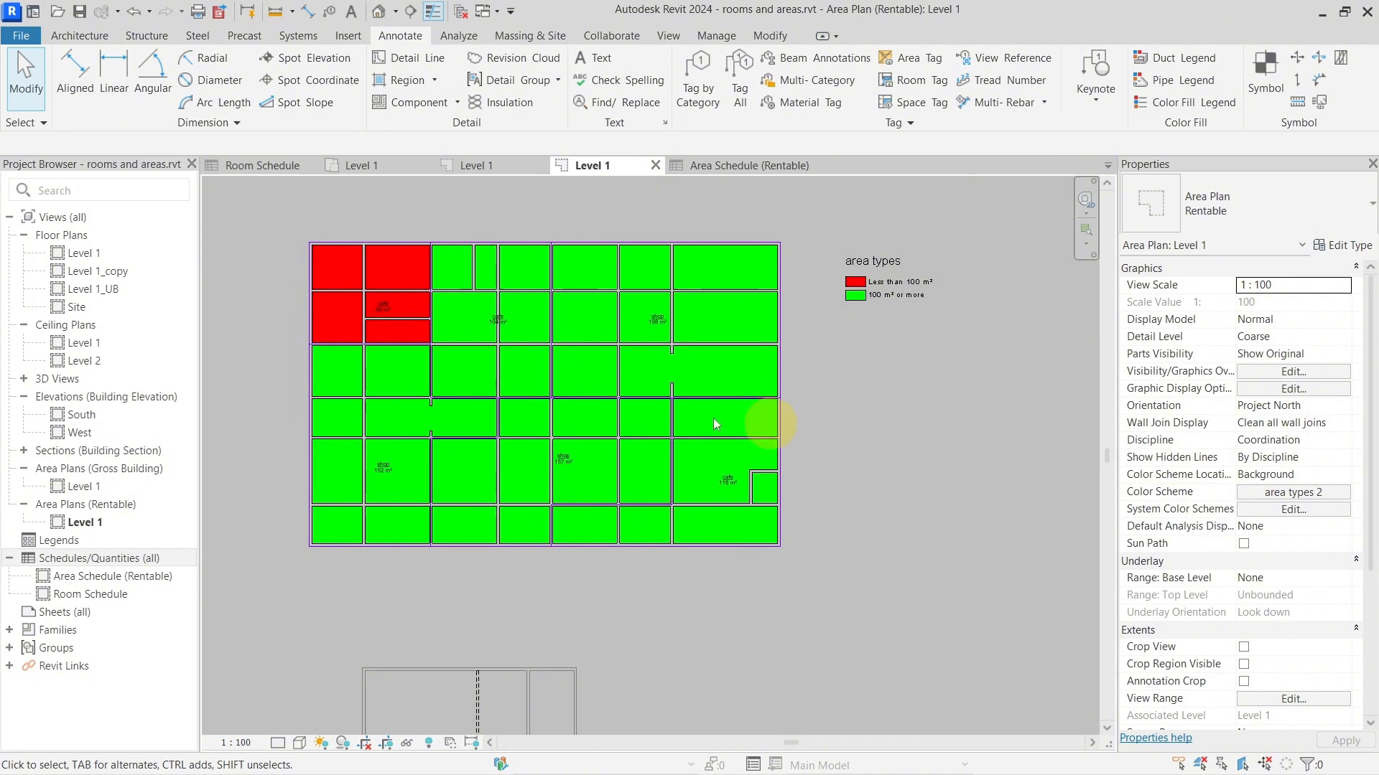
{"action": "middle_click_drag", "start_coordinate": [523, 363], "coordinate": [659, 355]}
{"action": "scroll", "coordinate": [794, 305], "scroll_direction": "up", "scroll_amount": 4}
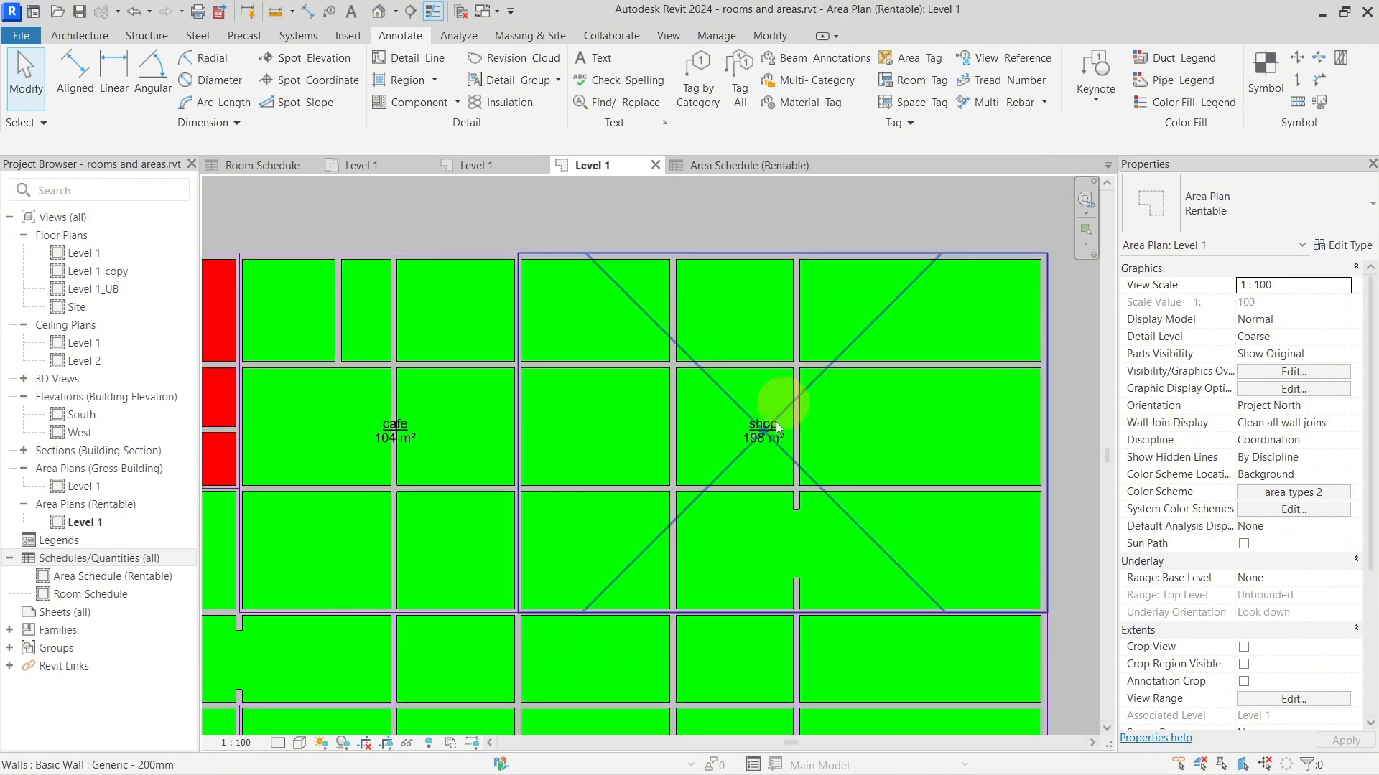
{"action": "scroll", "coordinate": [777, 406], "scroll_direction": "down", "scroll_amount": 3}
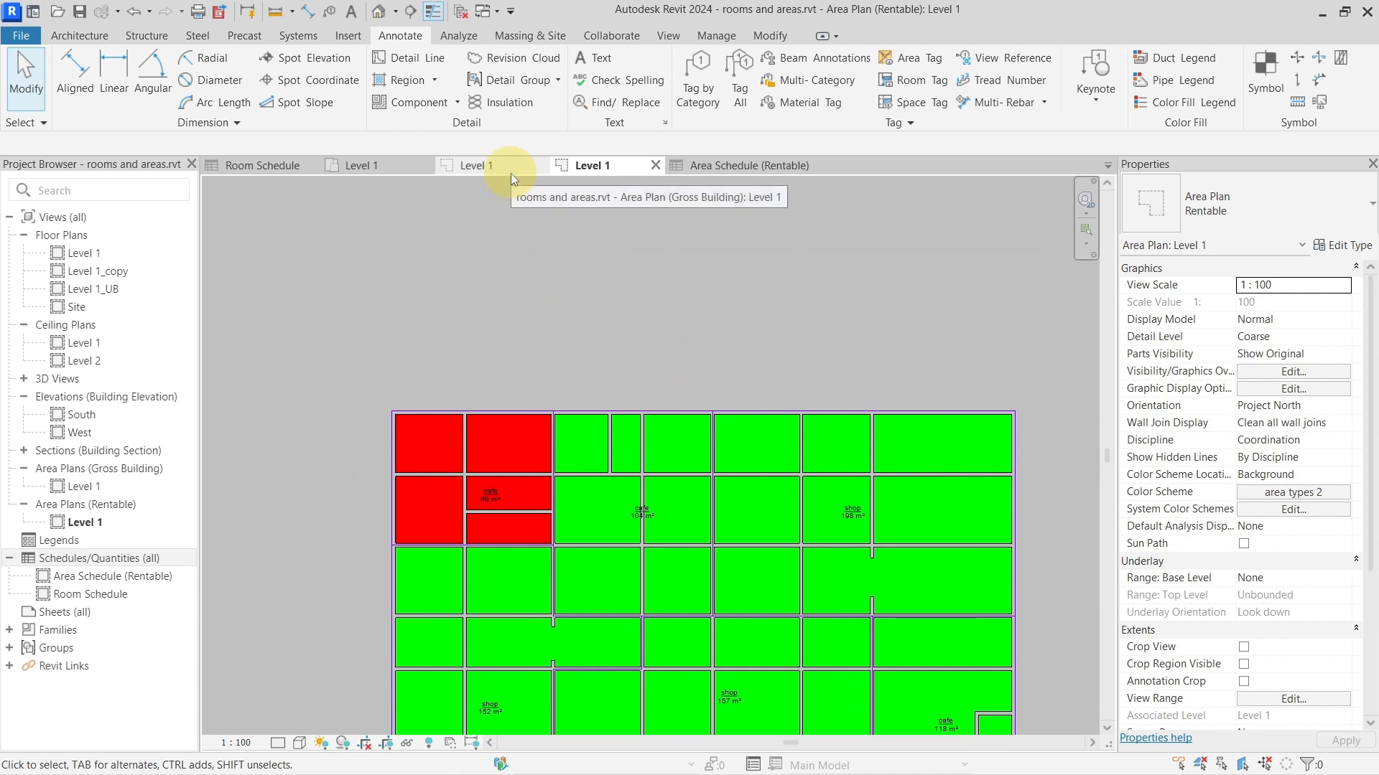
Step: In the Gross Building Level 1 area plan, delete the upper boundary line of the small area above the building
{"action": "left_click", "coordinate": [510, 174]}
{"action": "middle_click_drag", "start_coordinate": [563, 247], "coordinate": [591, 327]}
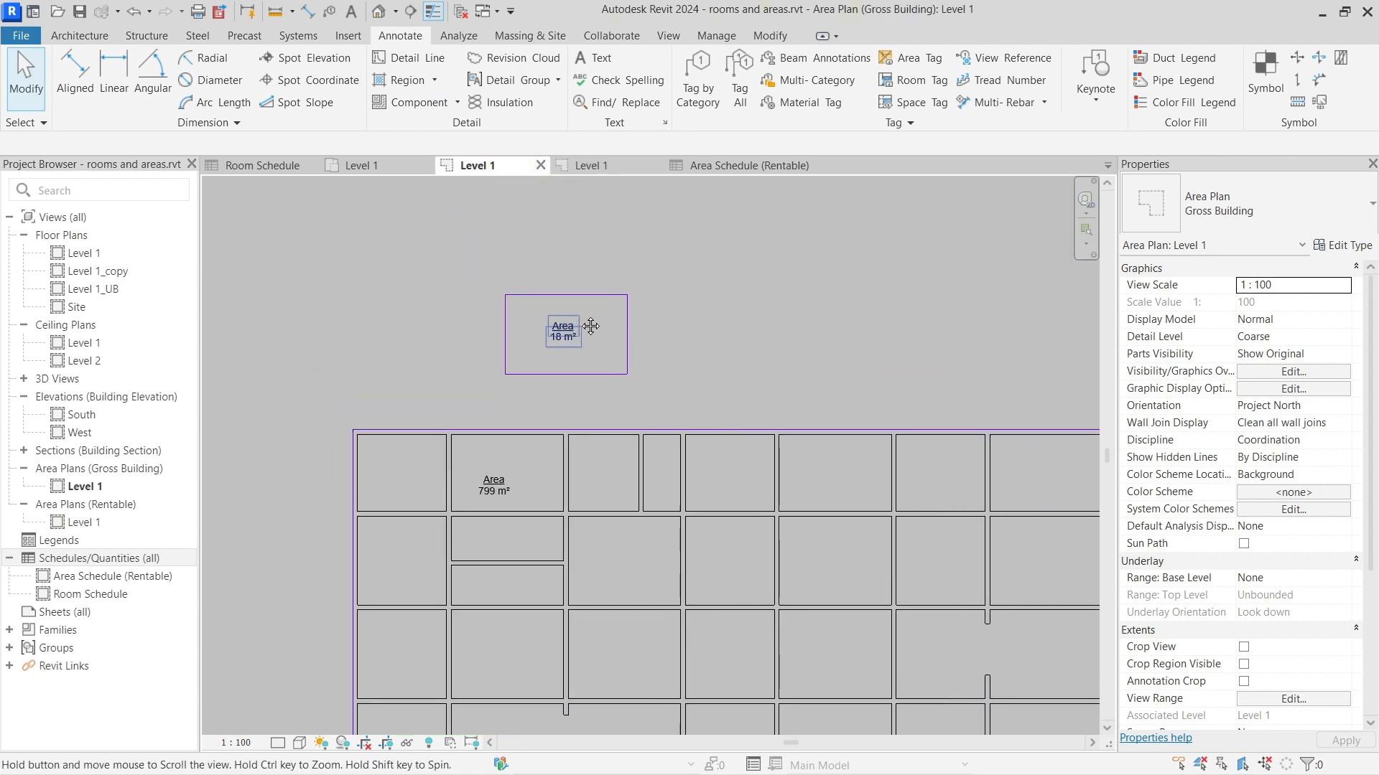
{"action": "left_click", "coordinate": [604, 293]}
{"action": "key", "text": "Delete"}
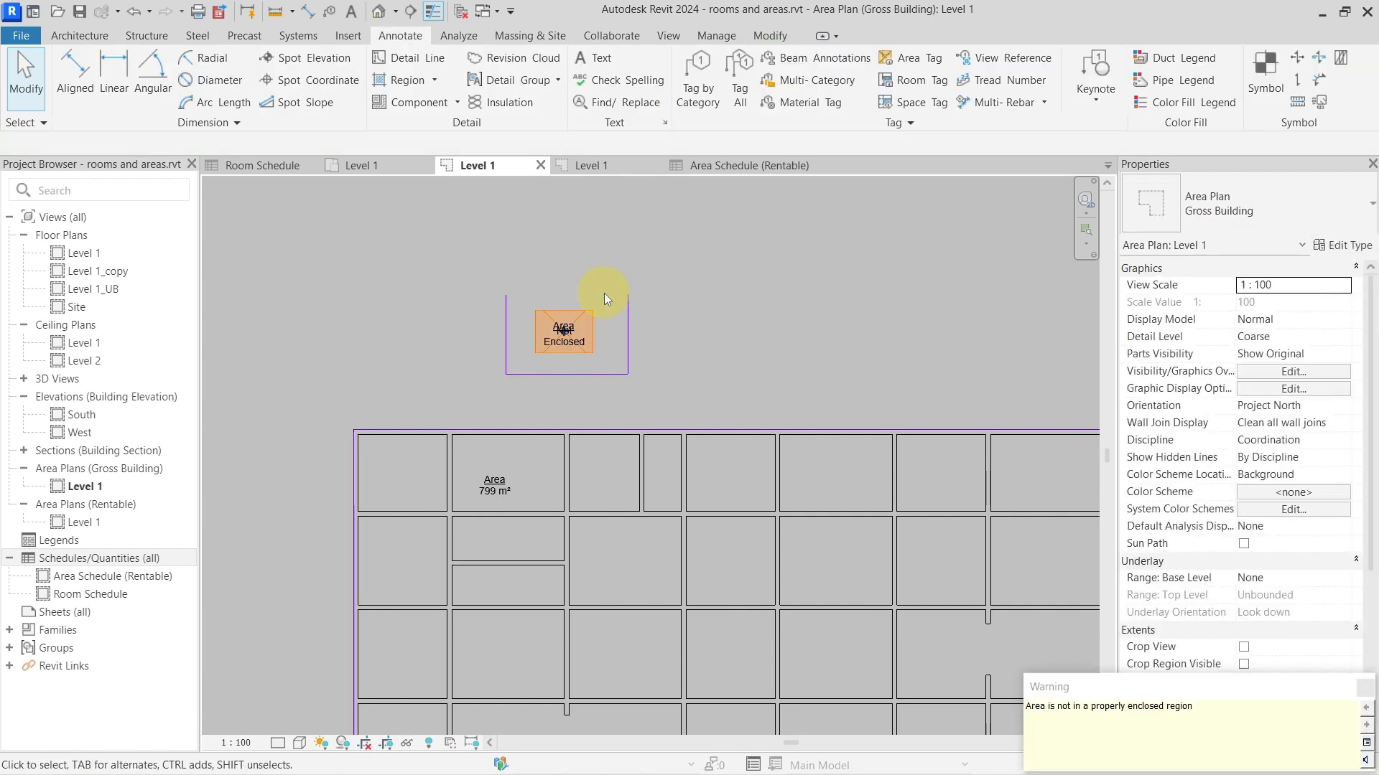
Step: Create a new building component schedule for the Areas (Gross Building) category
{"action": "right_click", "coordinate": [112, 563]}
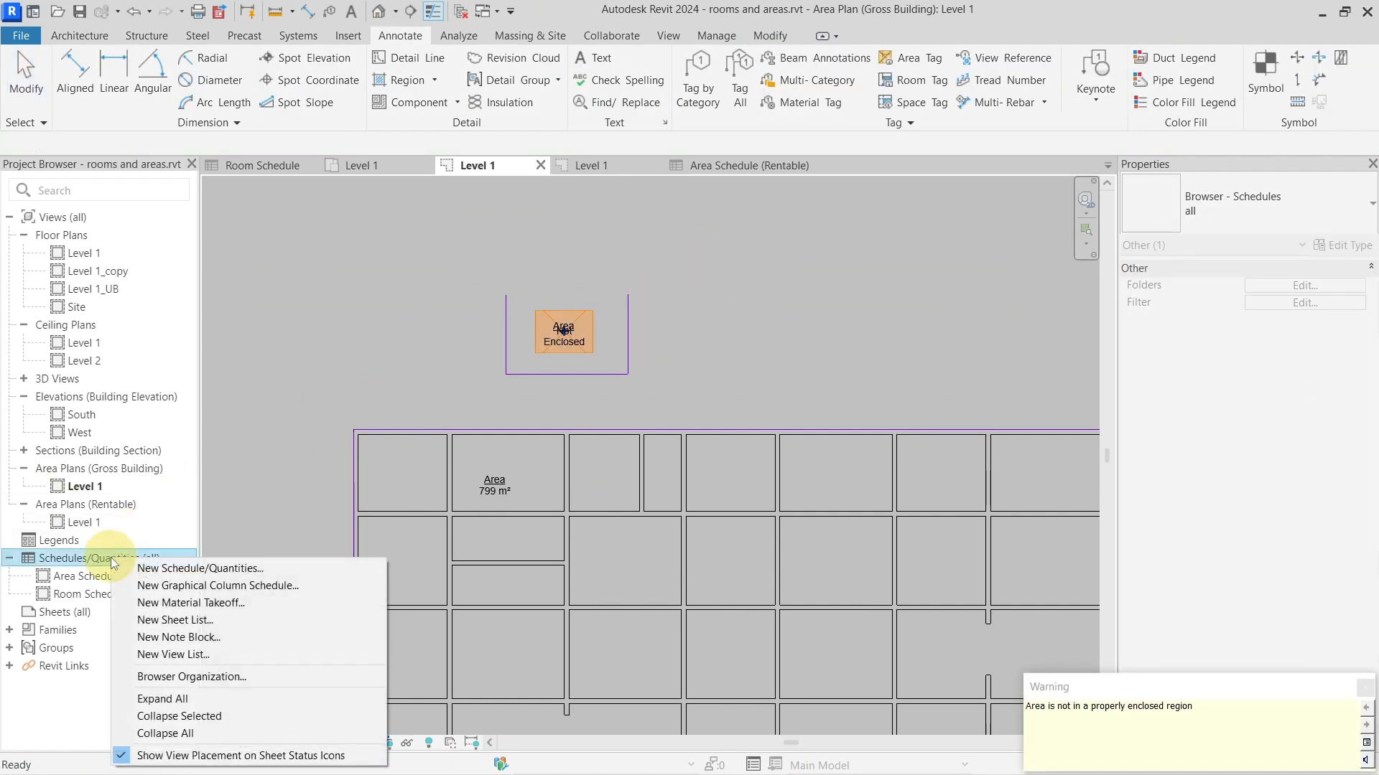
{"action": "left_click", "coordinate": [147, 567]}
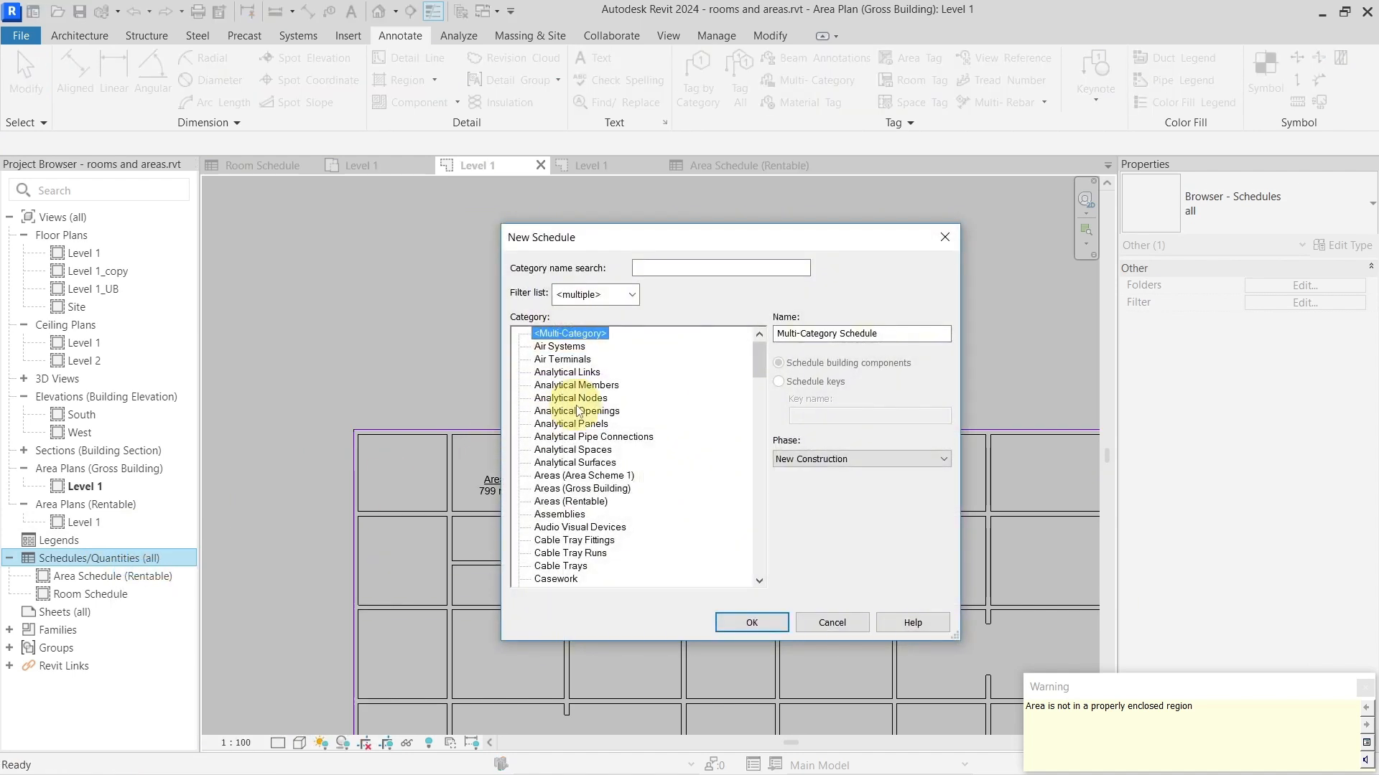
{"action": "left_click", "coordinate": [583, 489]}
{"action": "left_click", "coordinate": [734, 625]}
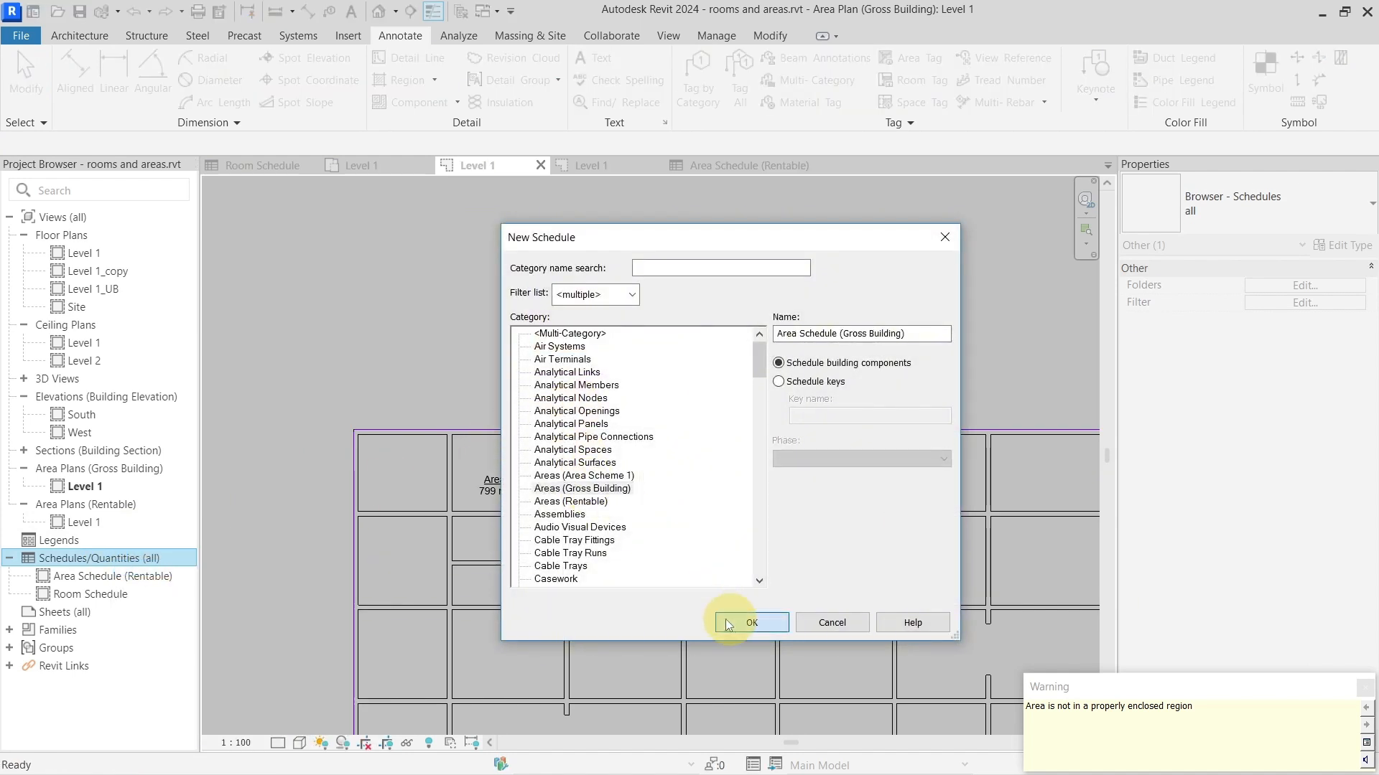
Step: Add the Area and Name fields to the gross building schedule, with Name placed before Area
{"action": "left_click", "coordinate": [737, 322]}
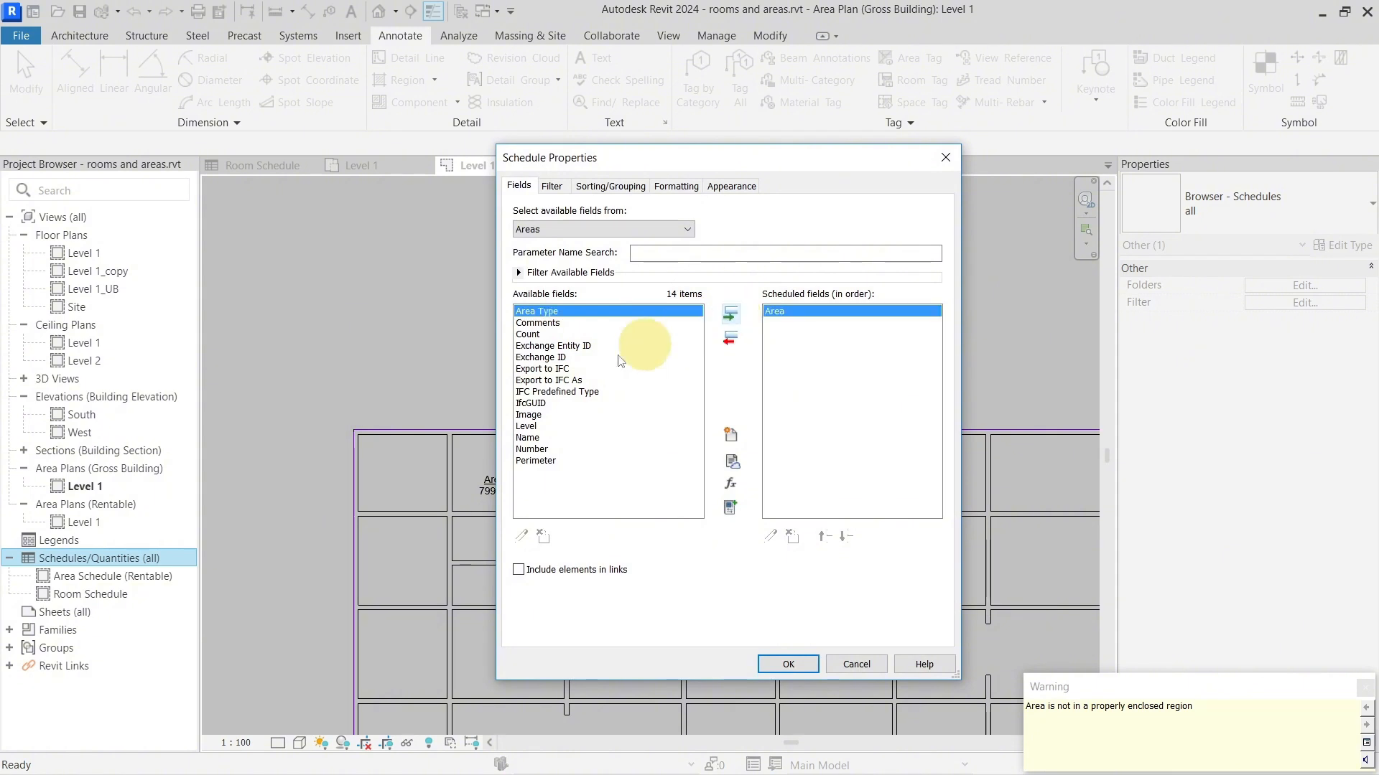
{"action": "left_click", "coordinate": [533, 438]}
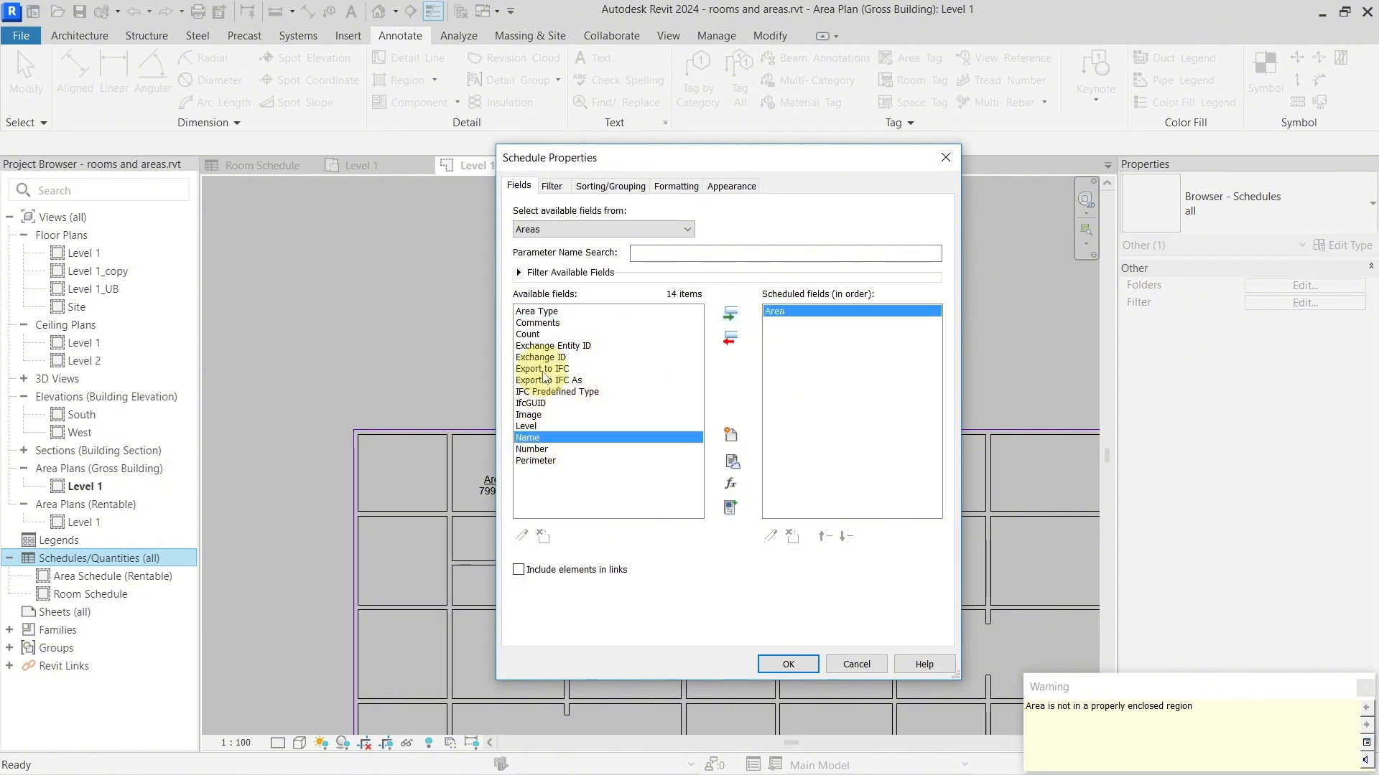
{"action": "double_click", "coordinate": [533, 438]}
{"action": "left_click", "coordinate": [827, 538]}
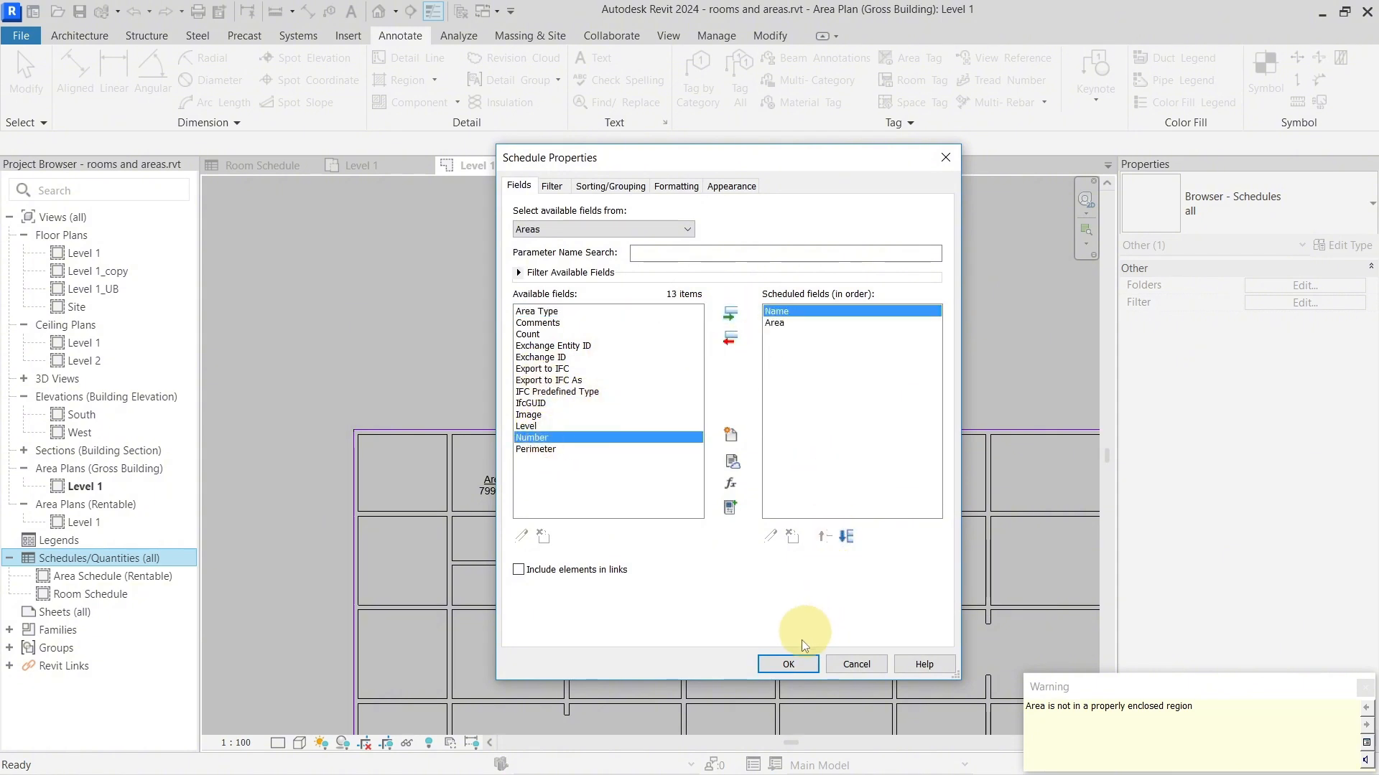
Step: Generate the gross building area schedule with unplaced and unenclosed areas shown
{"action": "left_click", "coordinate": [788, 664]}
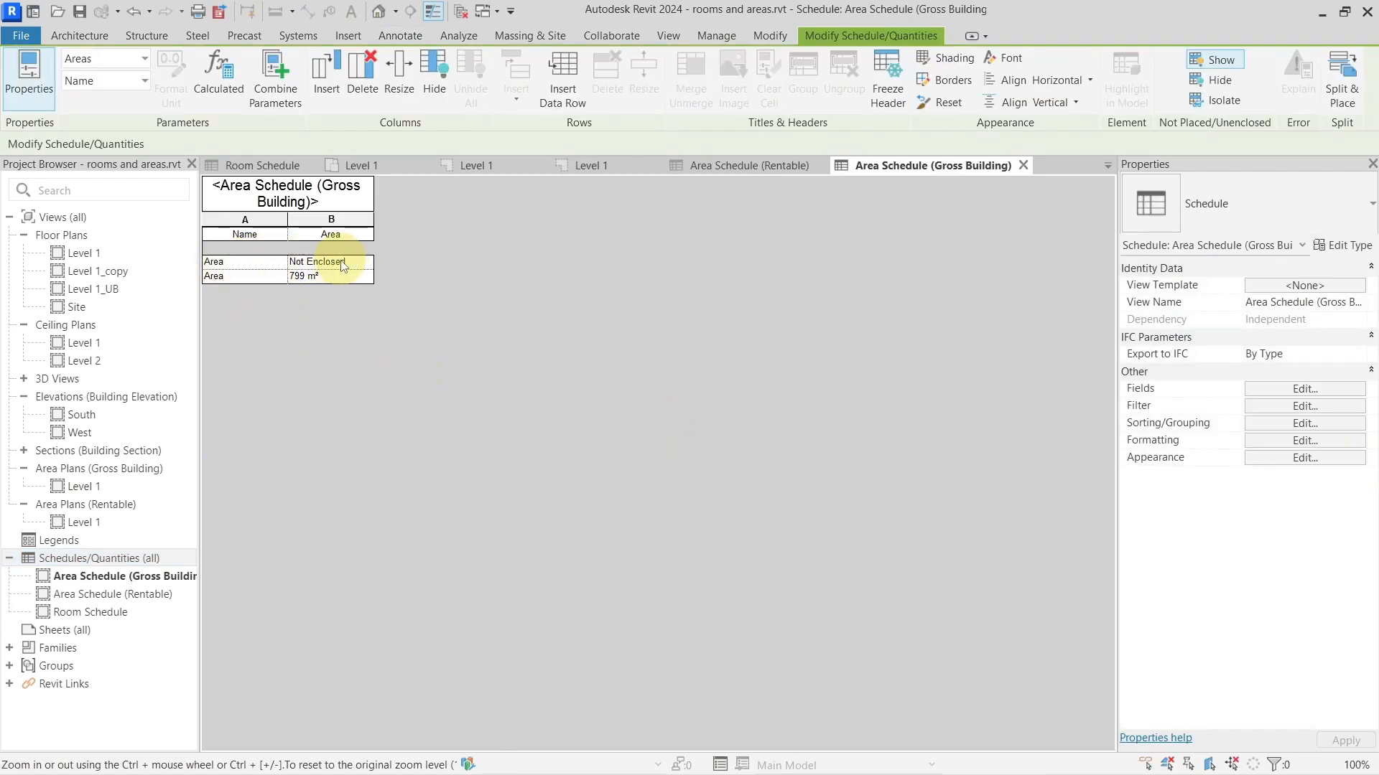
{"action": "left_click", "coordinate": [1222, 60]}
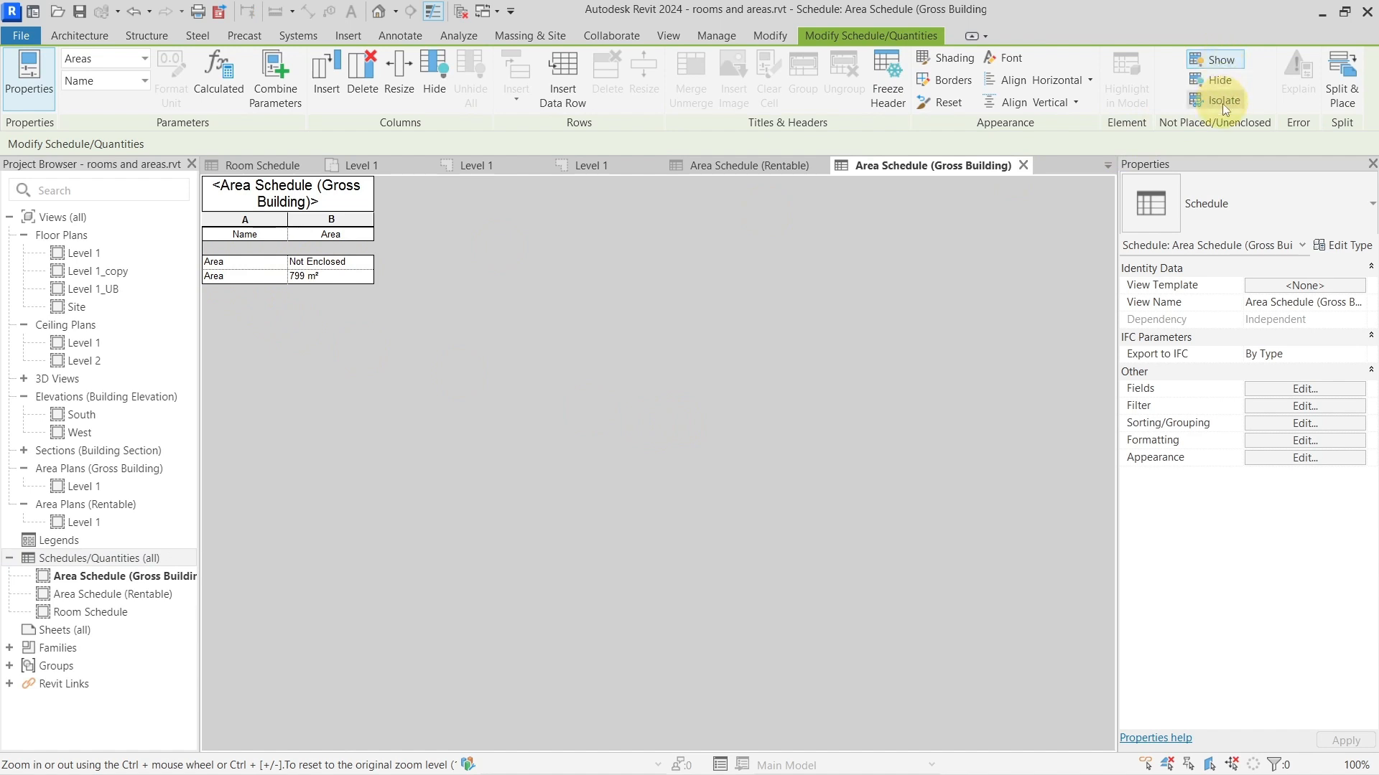
Step: In the Gross Building Level 1 area plan, delete the unenclosed area above the building and dismiss the warning
{"action": "left_click", "coordinate": [505, 166]}
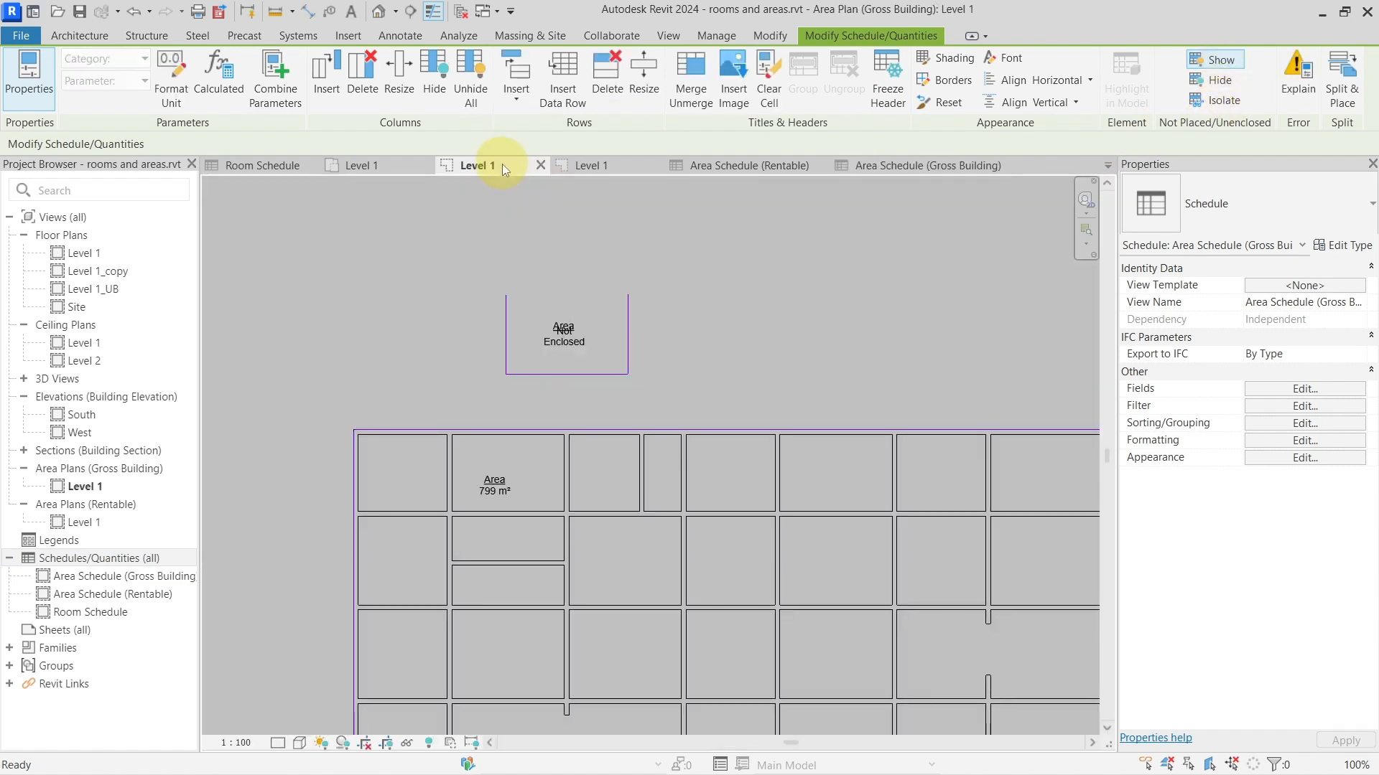
{"action": "left_click", "coordinate": [587, 313]}
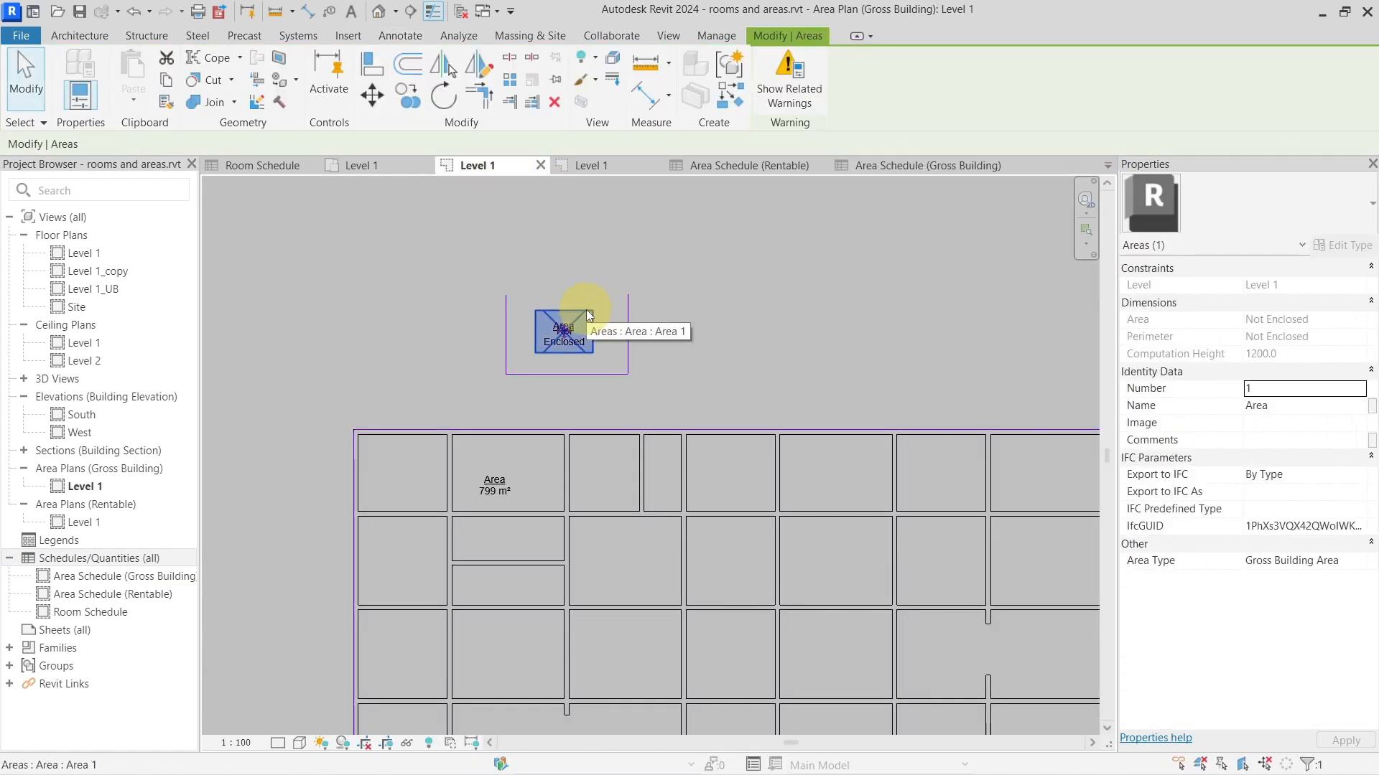
{"action": "key", "text": "Delete"}
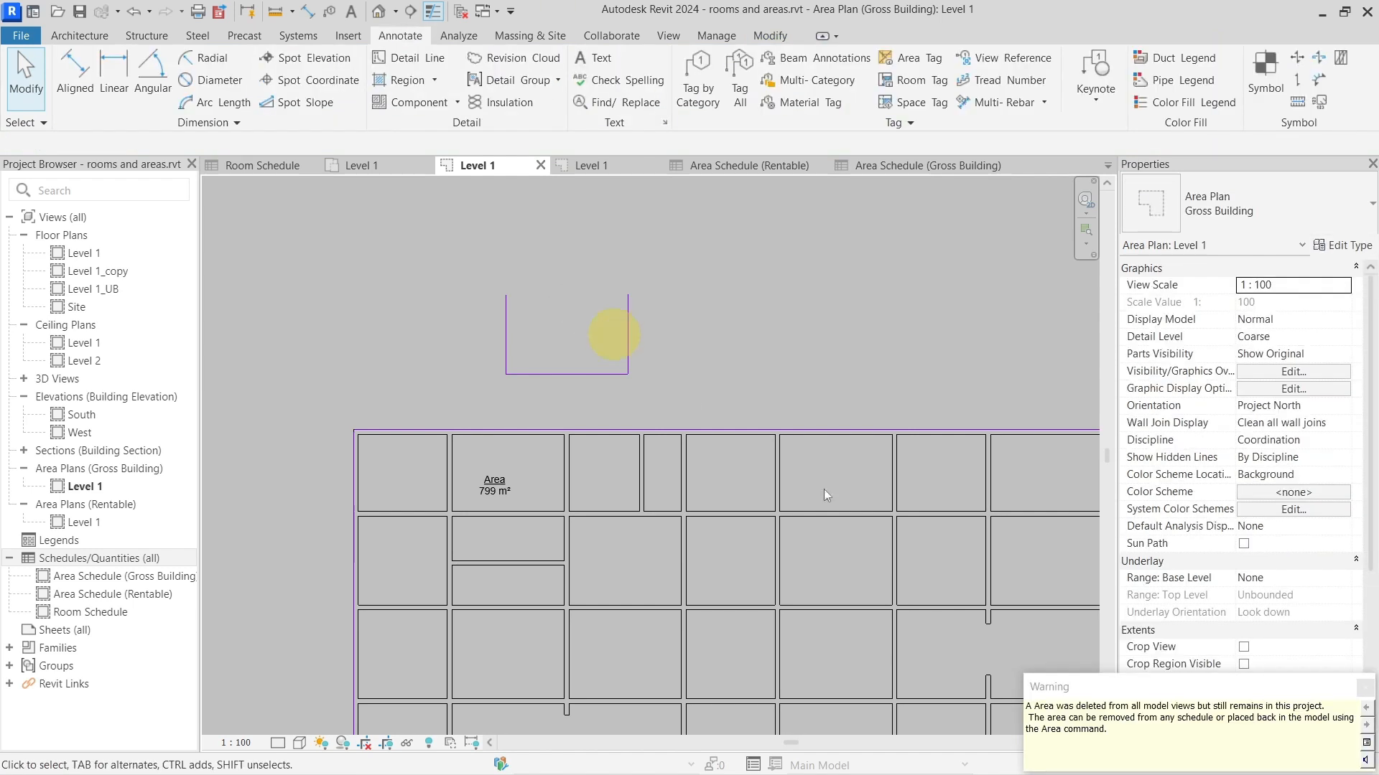
{"action": "left_click_drag", "start_coordinate": [1106, 693], "coordinate": [477, 264]}
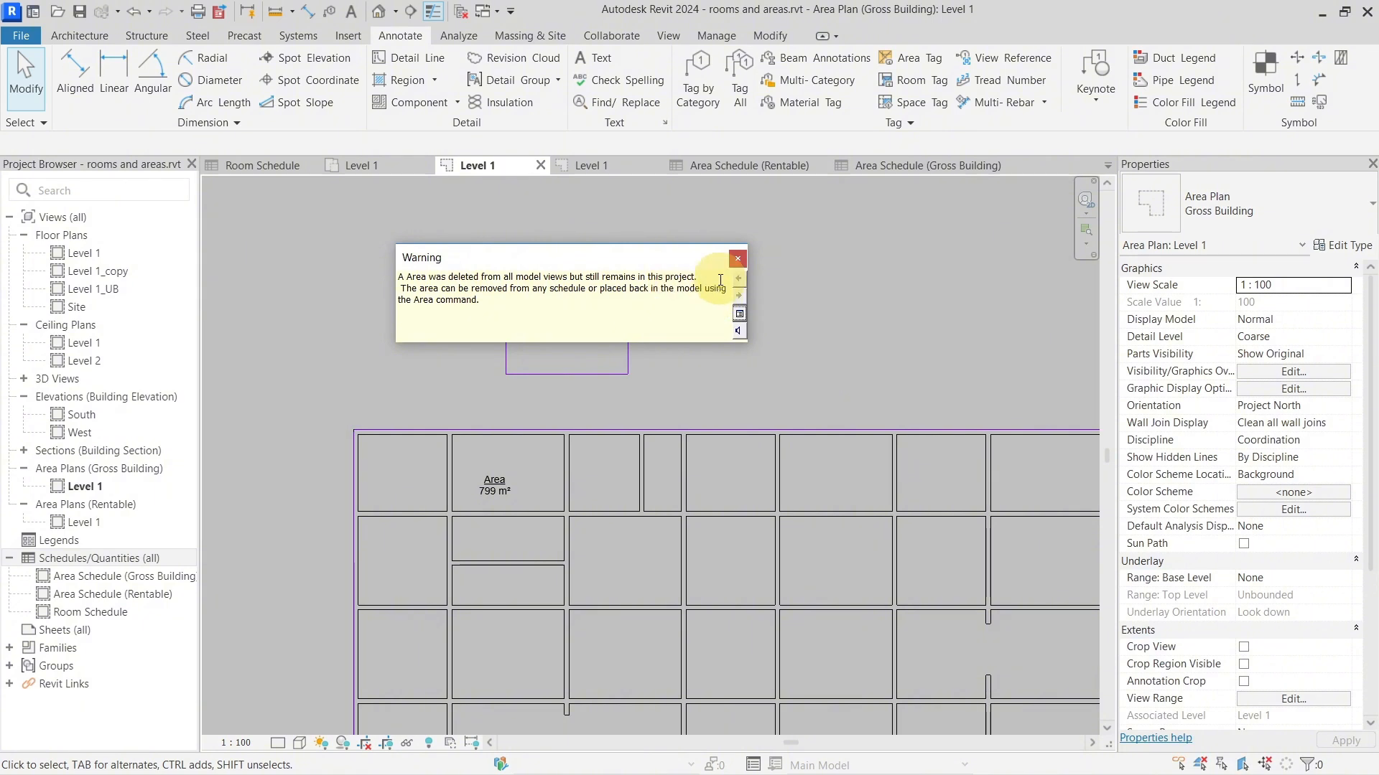
{"action": "left_click", "coordinate": [737, 258]}
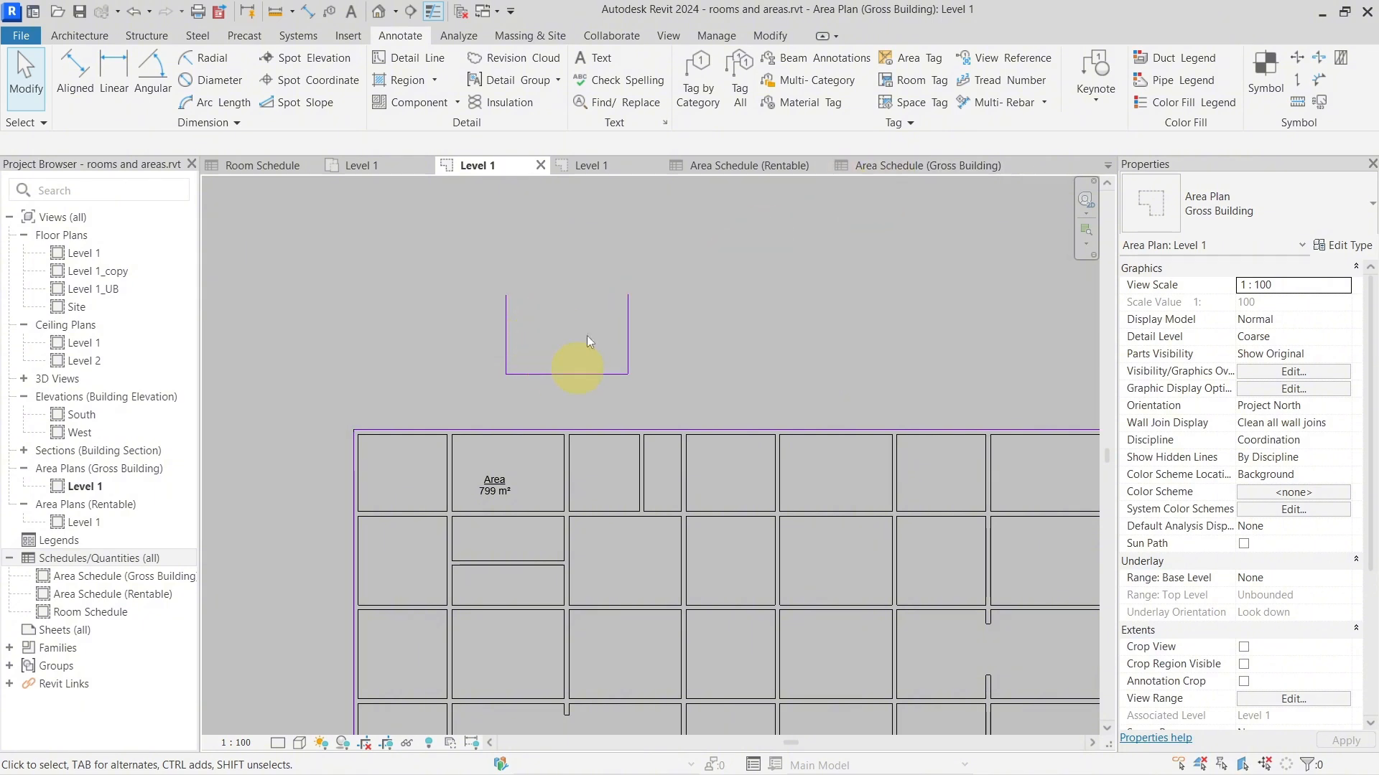
Step: Remove the Not Placed area's row from the gross building area schedule and confirm deleting the area from the project
{"action": "left_click", "coordinate": [899, 161]}
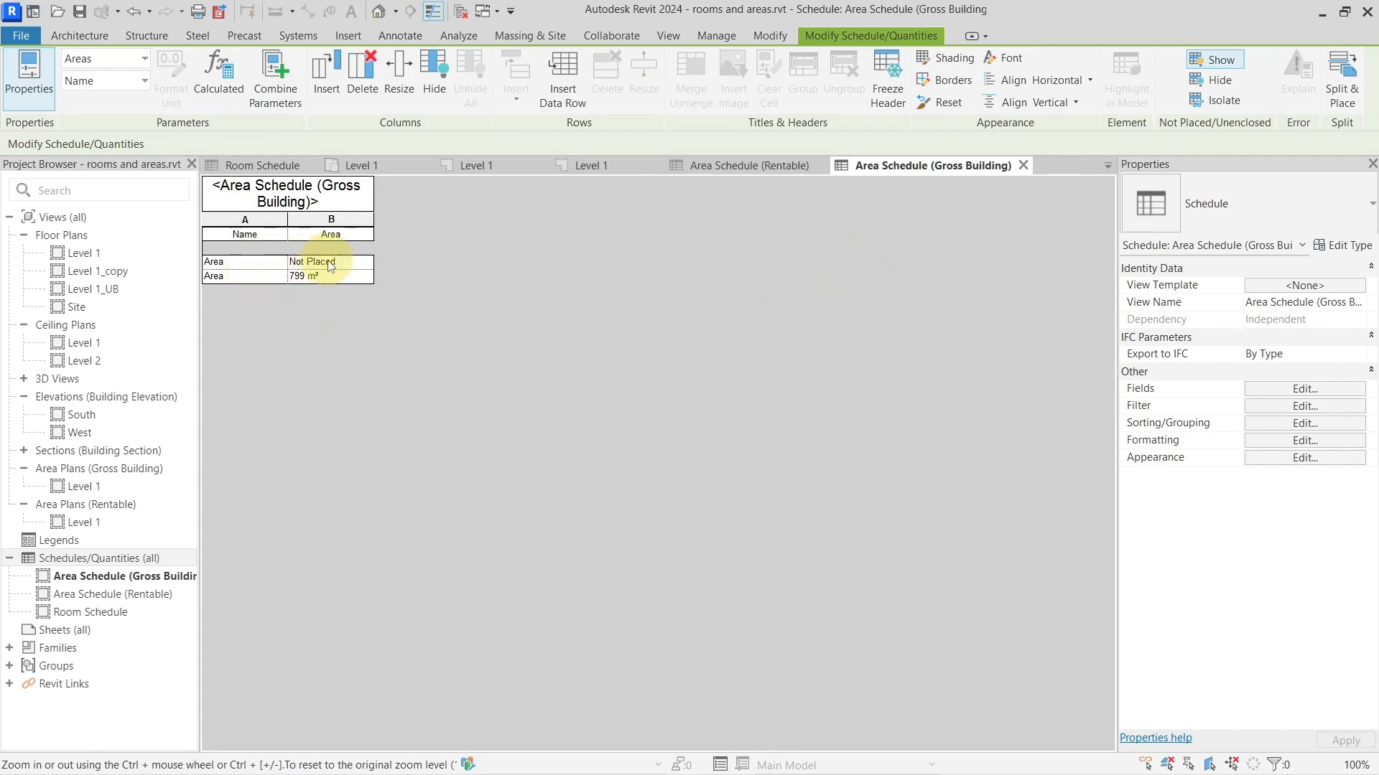
{"action": "left_click", "coordinate": [240, 262]}
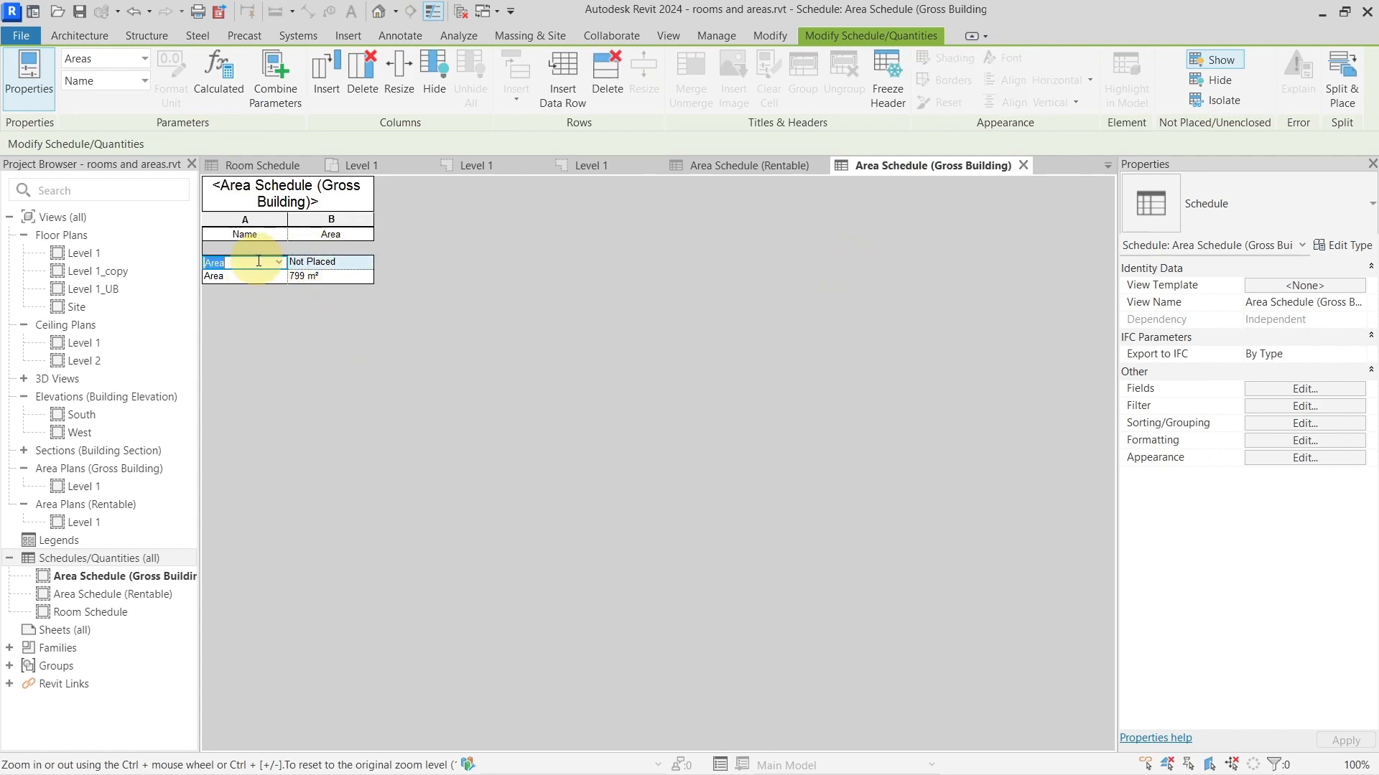
{"action": "left_click", "coordinate": [601, 80]}
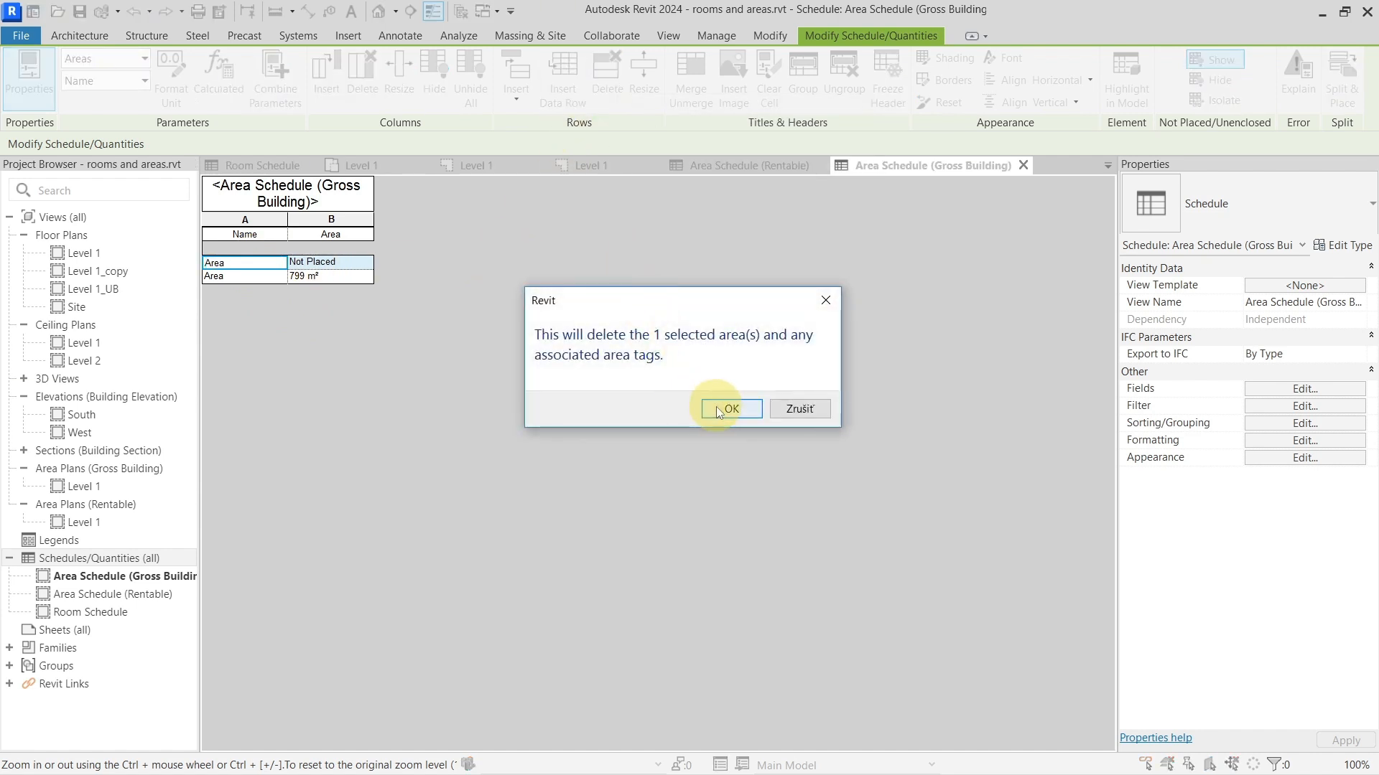
{"action": "left_click", "coordinate": [717, 406]}
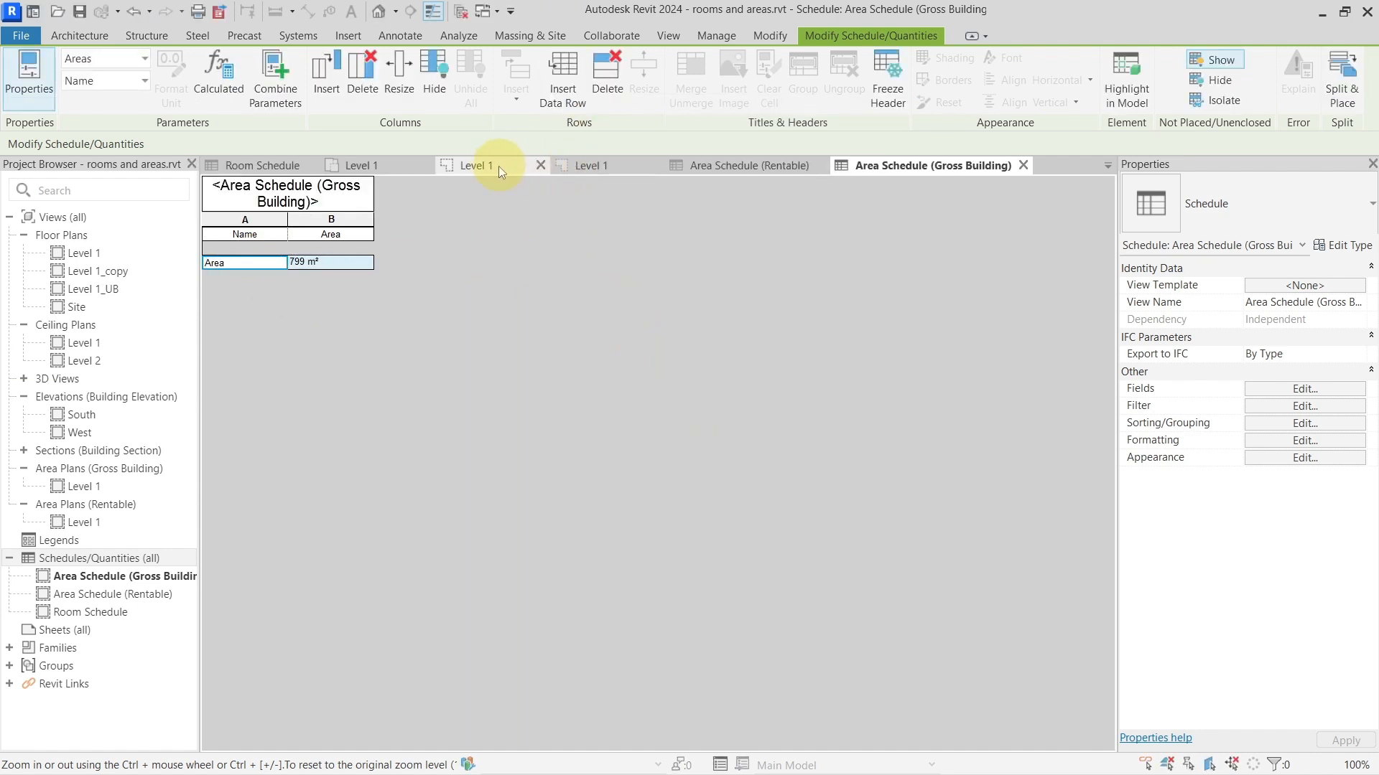
Step: Delete the three leftover area boundary lines above the building in the Gross Building Level 1 area plan
{"action": "left_click", "coordinate": [498, 166]}
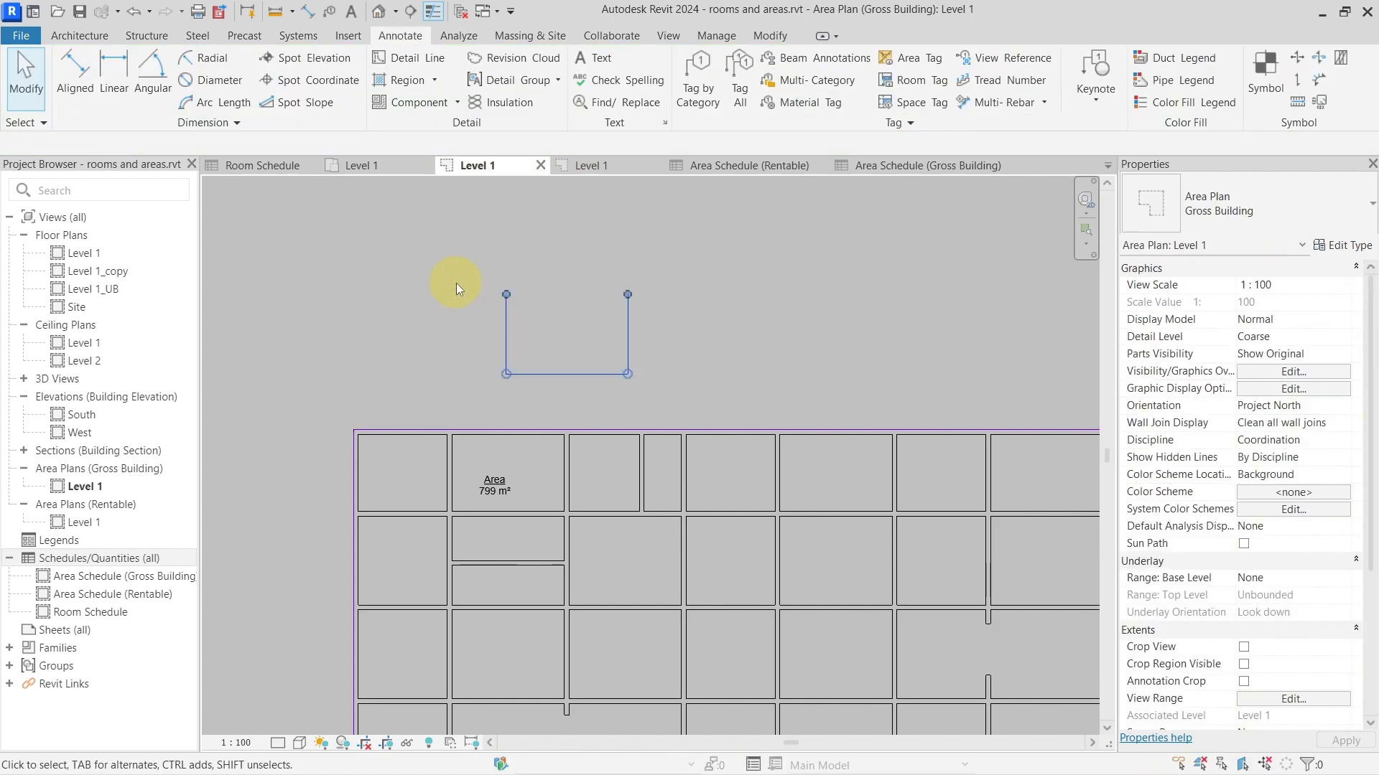
{"action": "scroll", "coordinate": [606, 328], "scroll_direction": "down", "scroll_amount": 3}
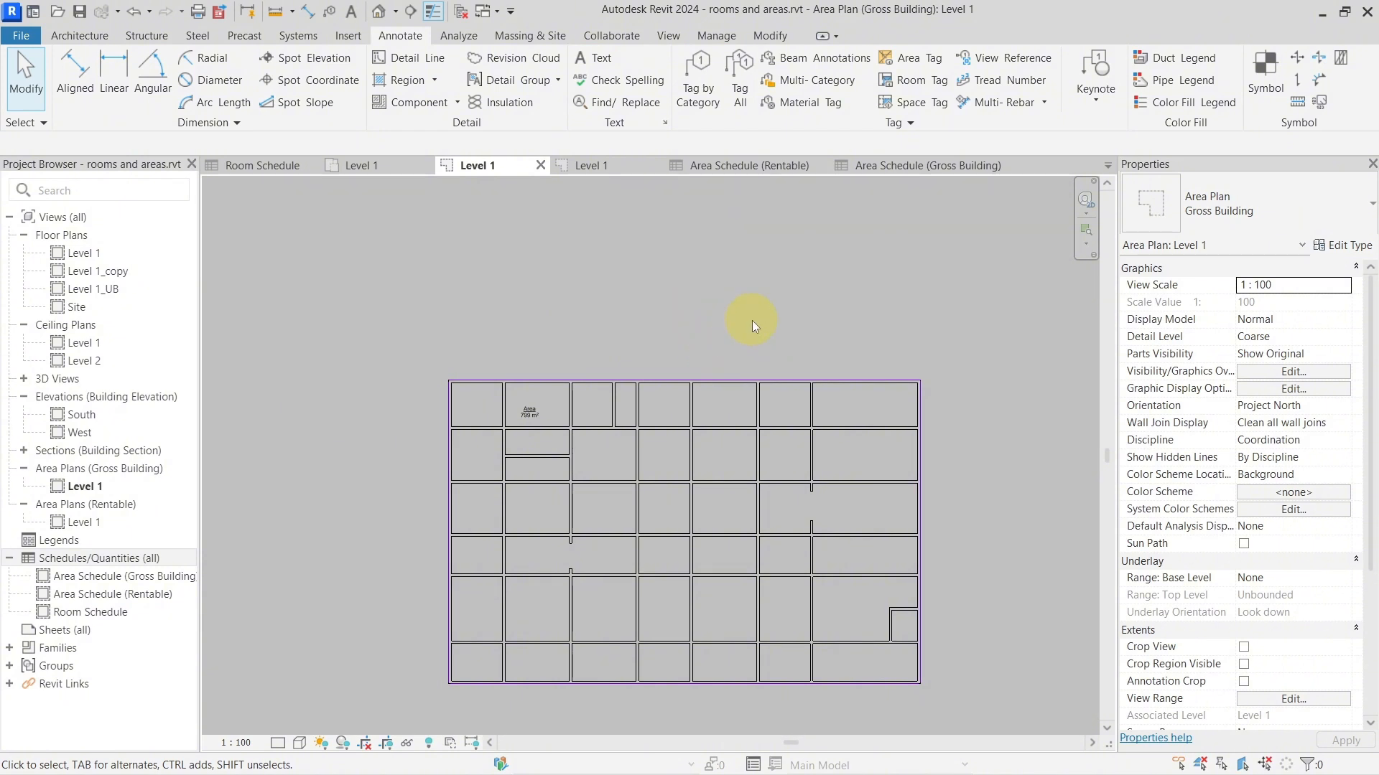
{"action": "middle_click_drag", "start_coordinate": [856, 336], "coordinate": [768, 249]}
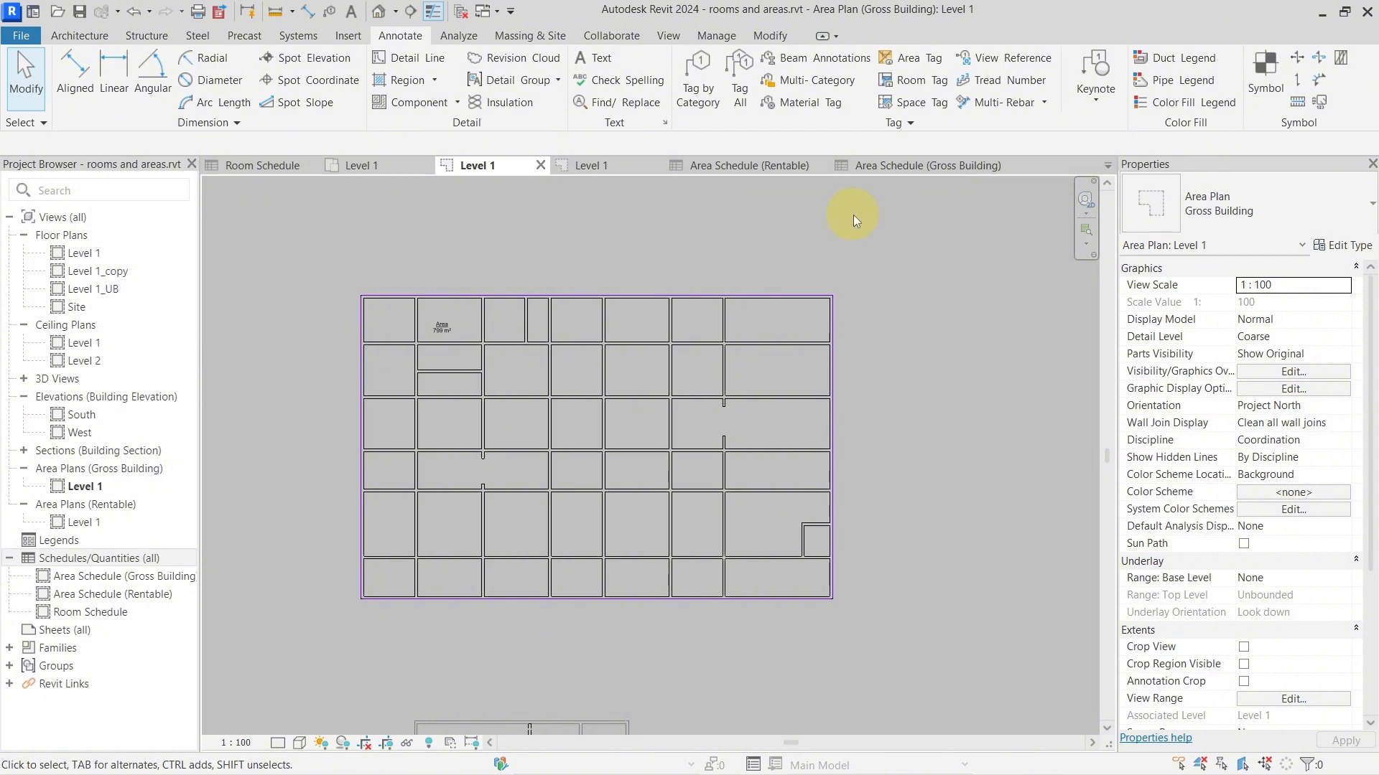
Step: In the Area and Volume Computations settings, add a new area scheme named Area Scheme DO 1
{"action": "left_click", "coordinate": [93, 35]}
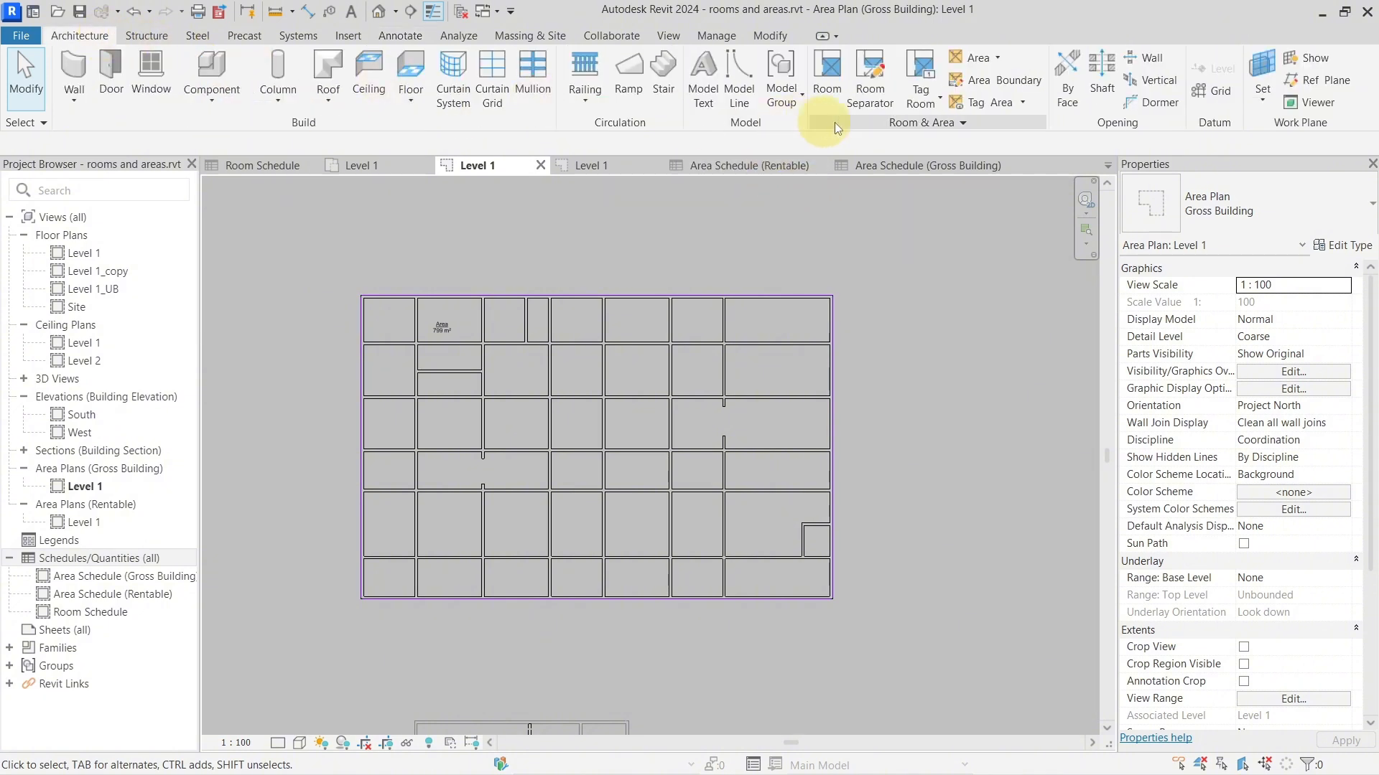
{"action": "left_click", "coordinate": [871, 122]}
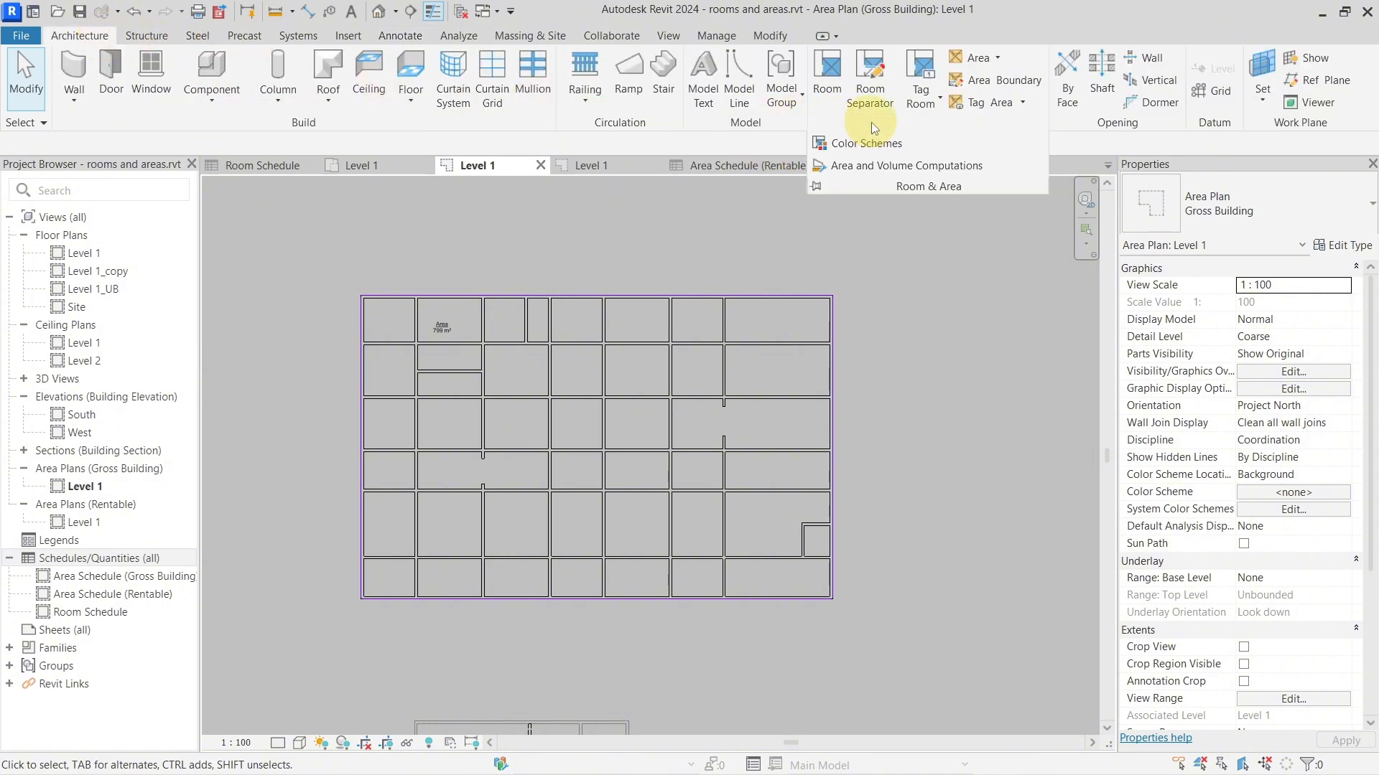
{"action": "left_click", "coordinate": [871, 166]}
{"action": "left_click", "coordinate": [453, 172]}
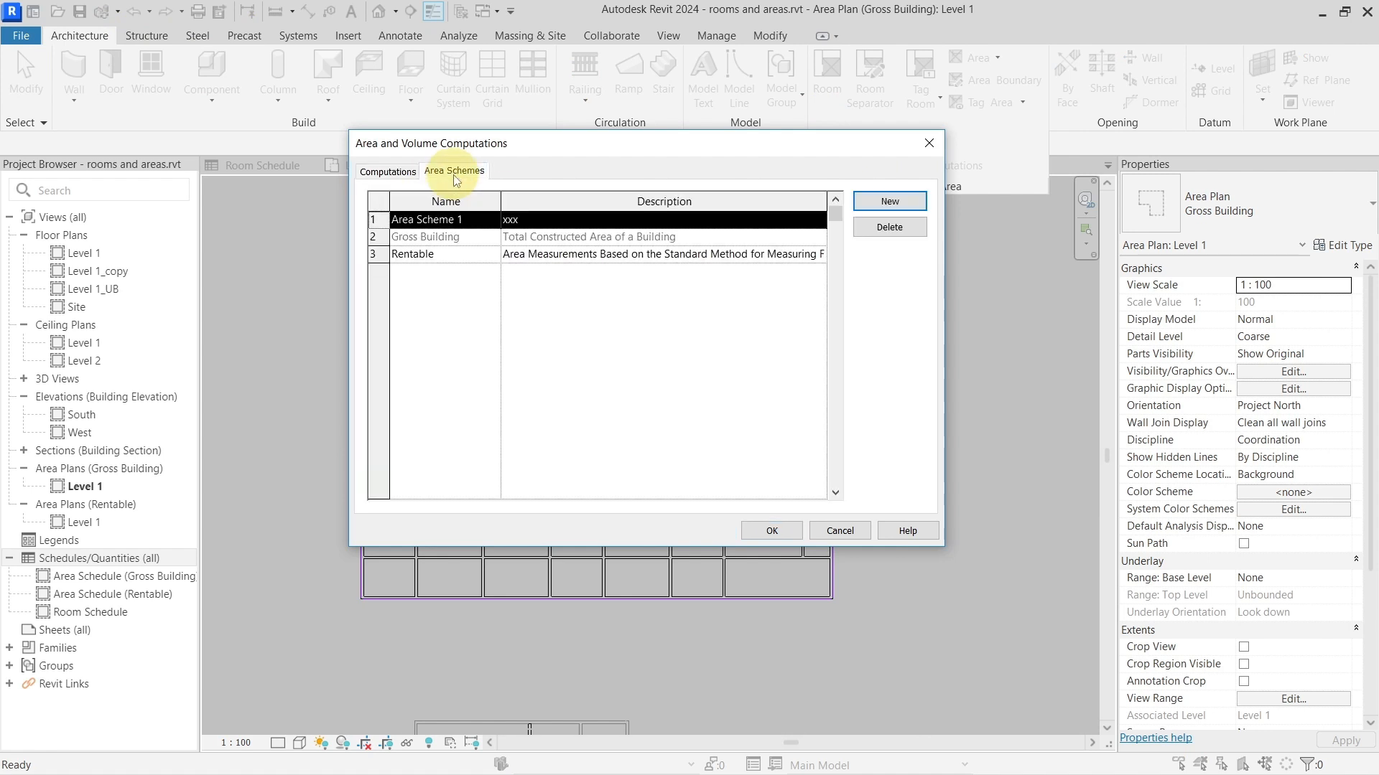
{"action": "left_click", "coordinate": [429, 254]}
{"action": "left_click", "coordinate": [889, 202]}
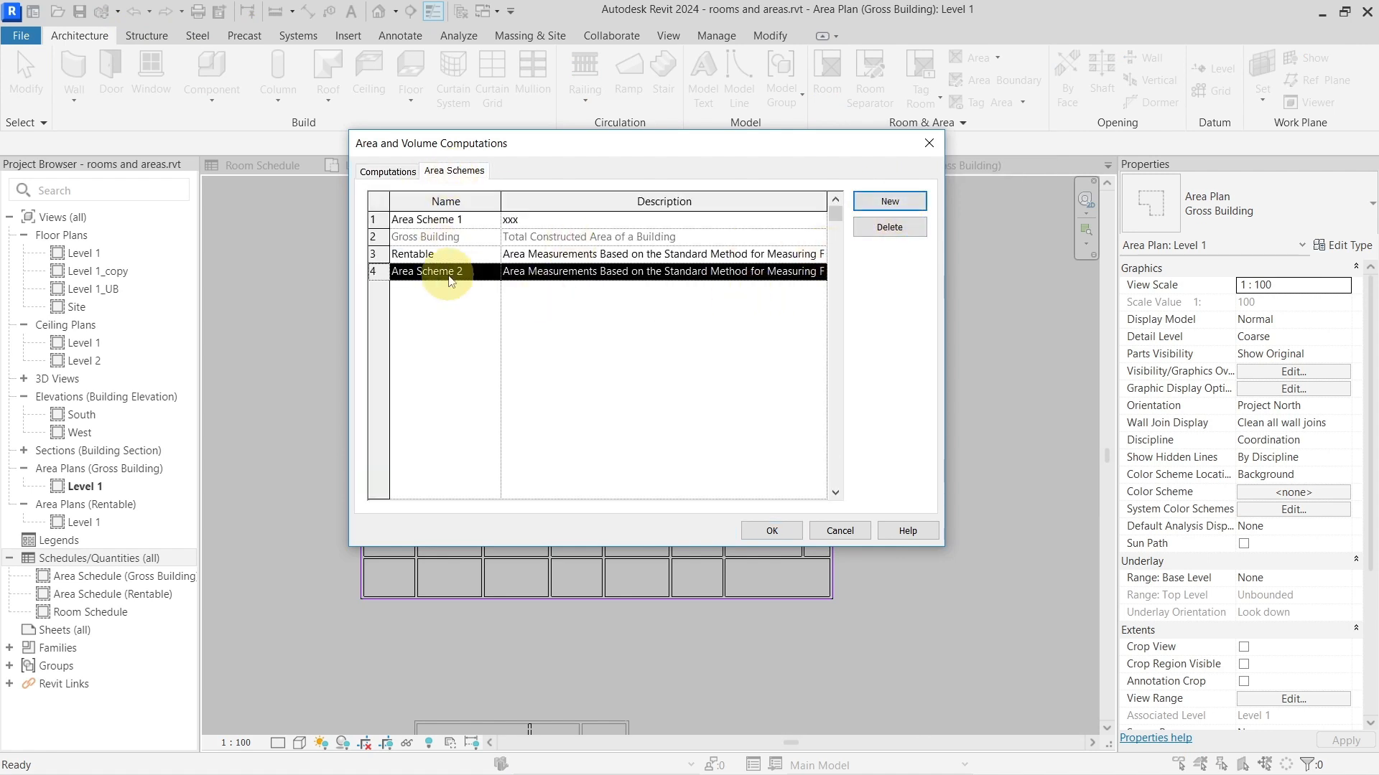
{"action": "left_click", "coordinate": [478, 272]}
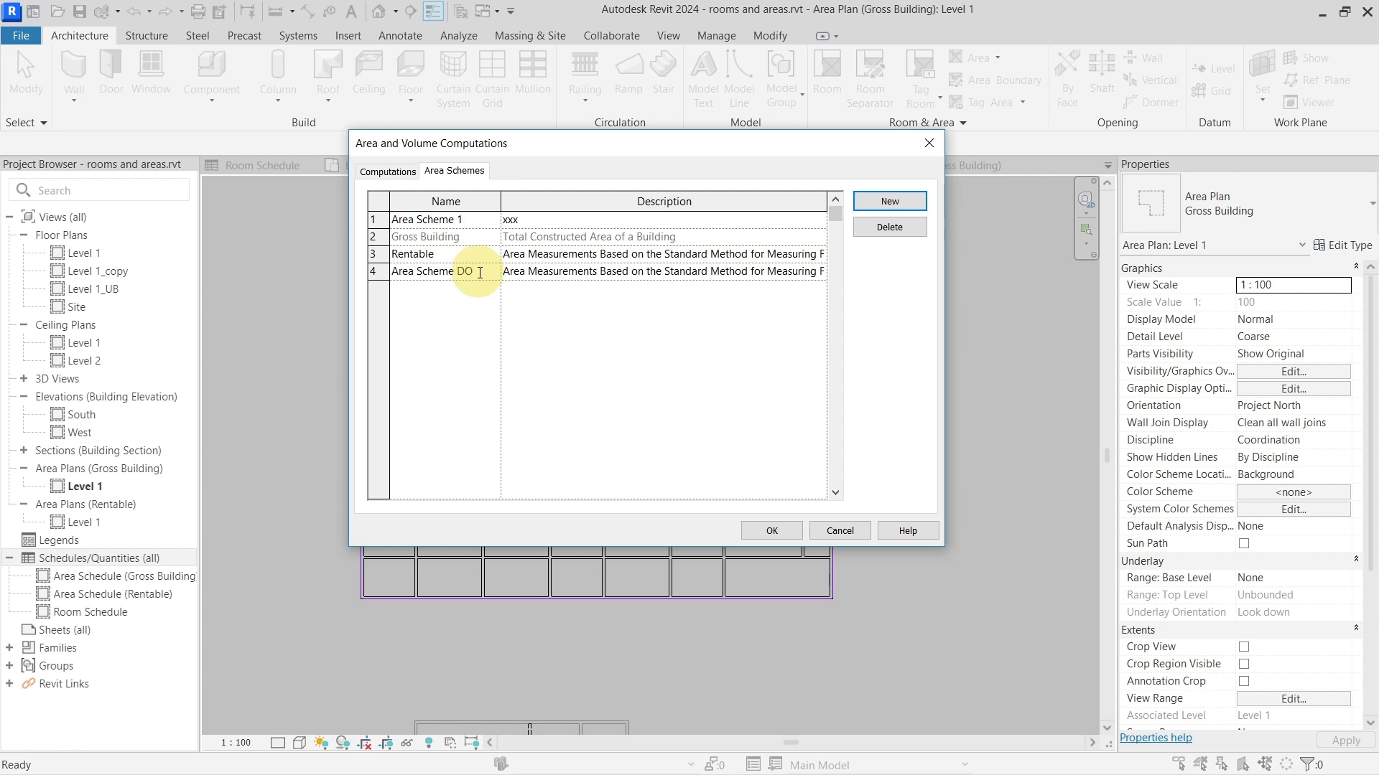
Step: Add another area scheme and name it Area Scheme DO 2
{"action": "left_click", "coordinate": [890, 203]}
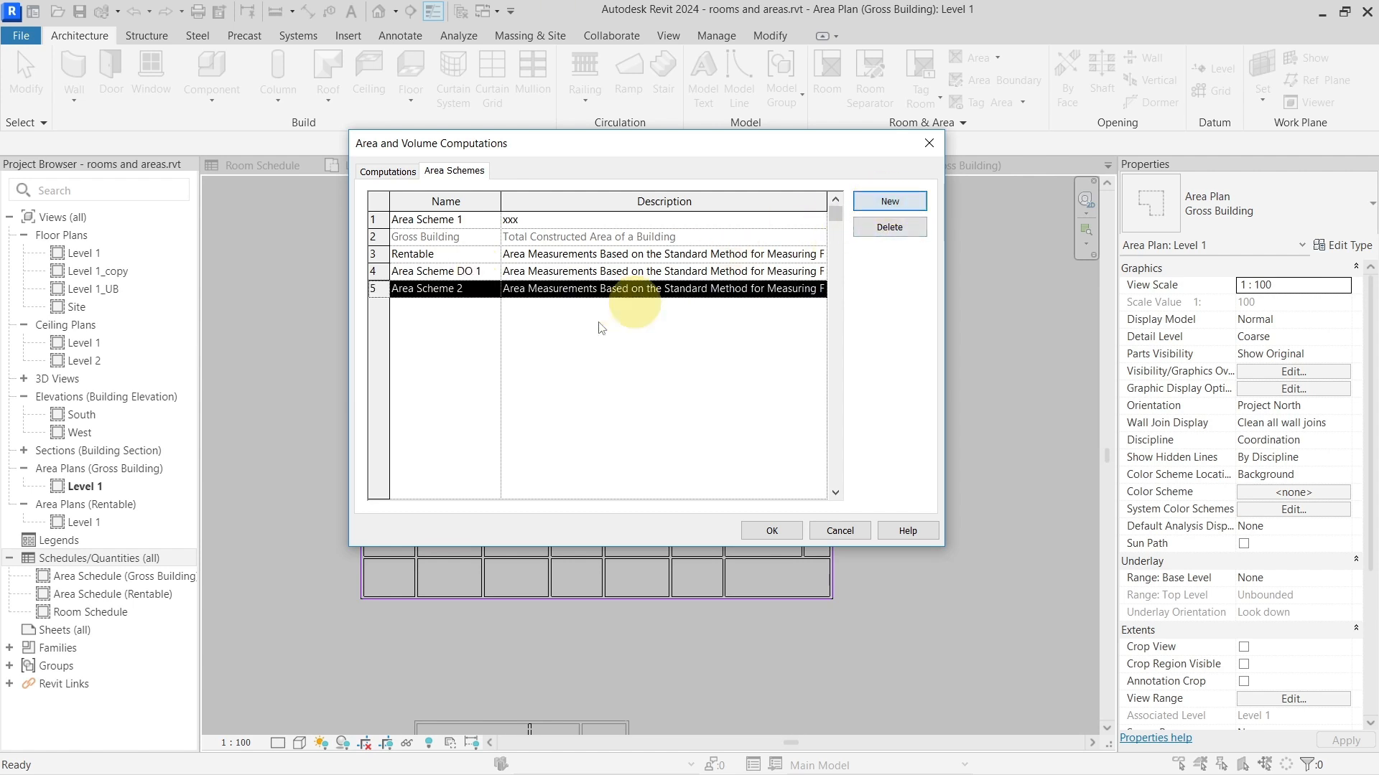
{"action": "left_click", "coordinate": [467, 290]}
{"action": "double_click", "coordinate": [471, 291]}
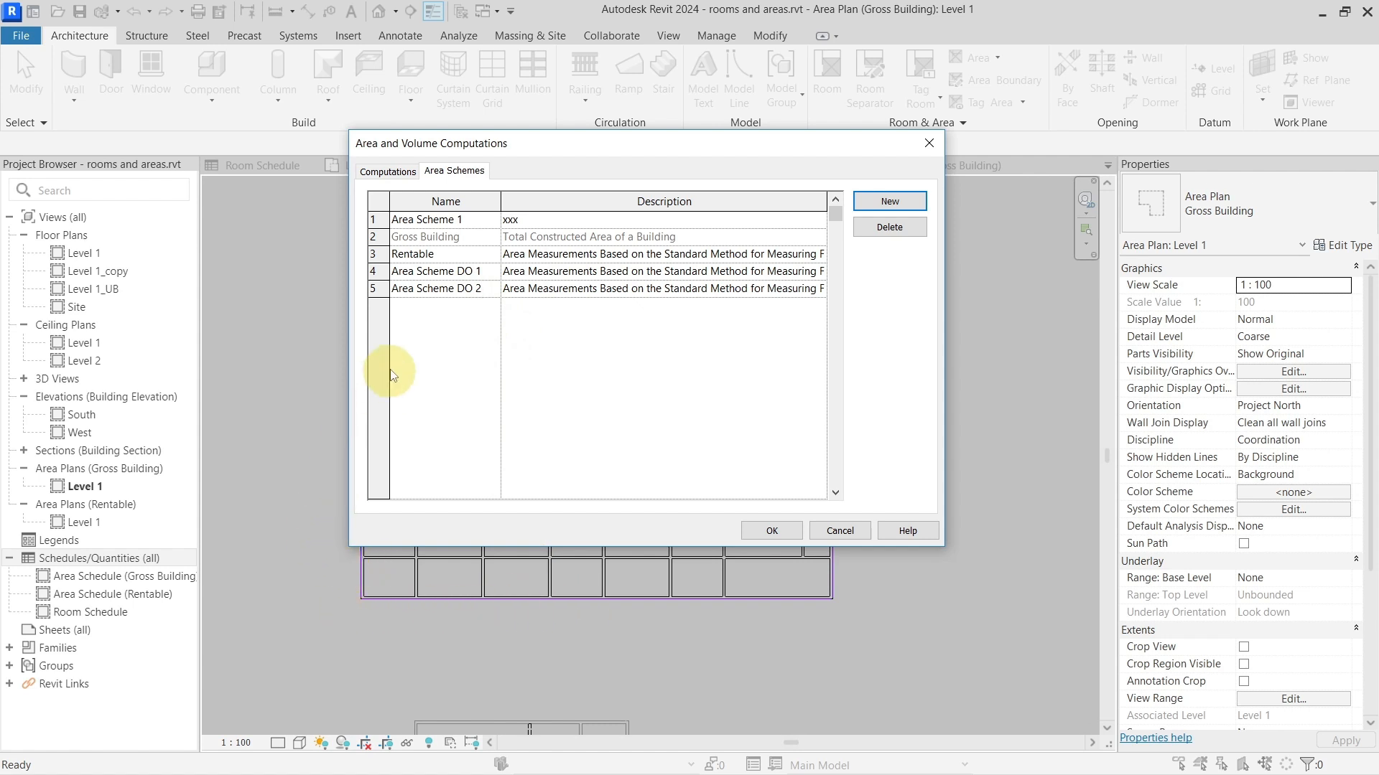
Step: Add an area scheme named Area Scheme existing phase
{"action": "left_click", "coordinate": [871, 211]}
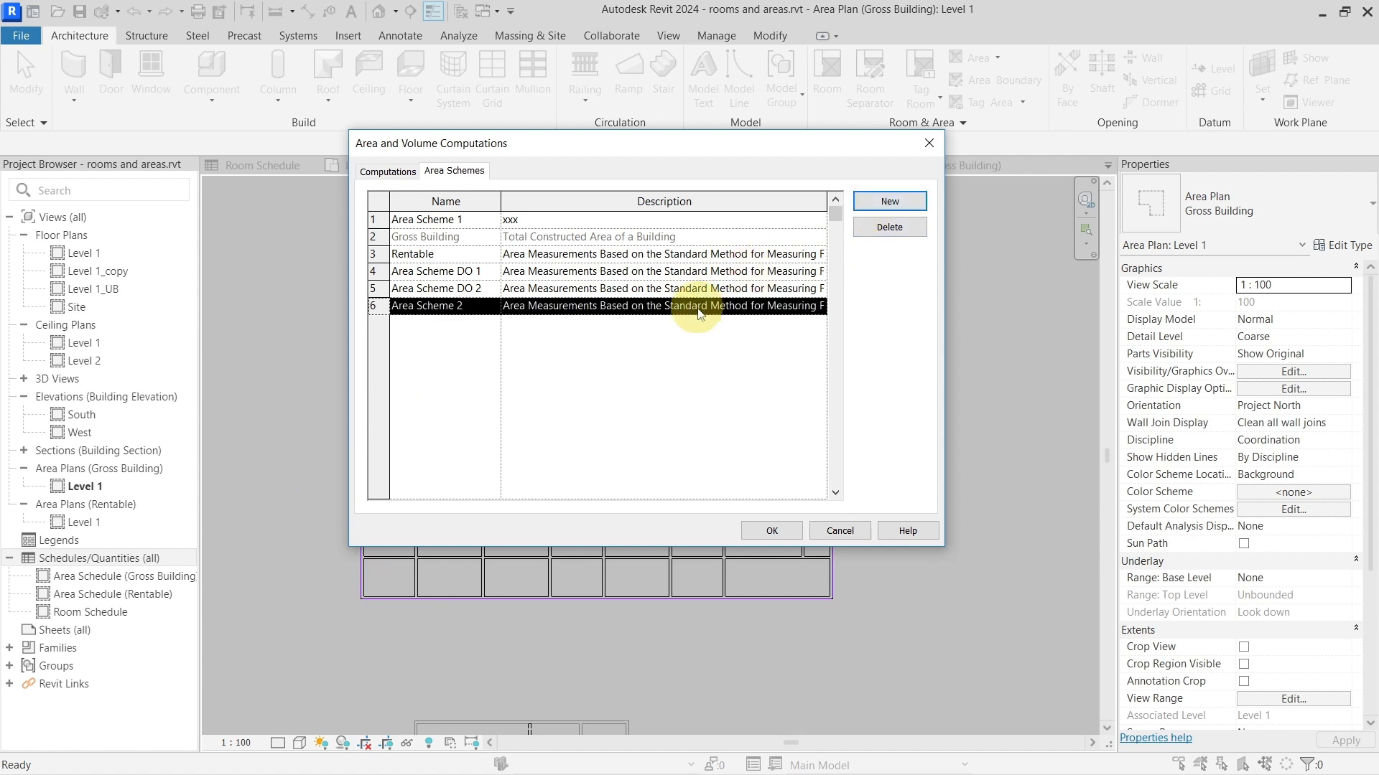
{"action": "left_click", "coordinate": [464, 308]}
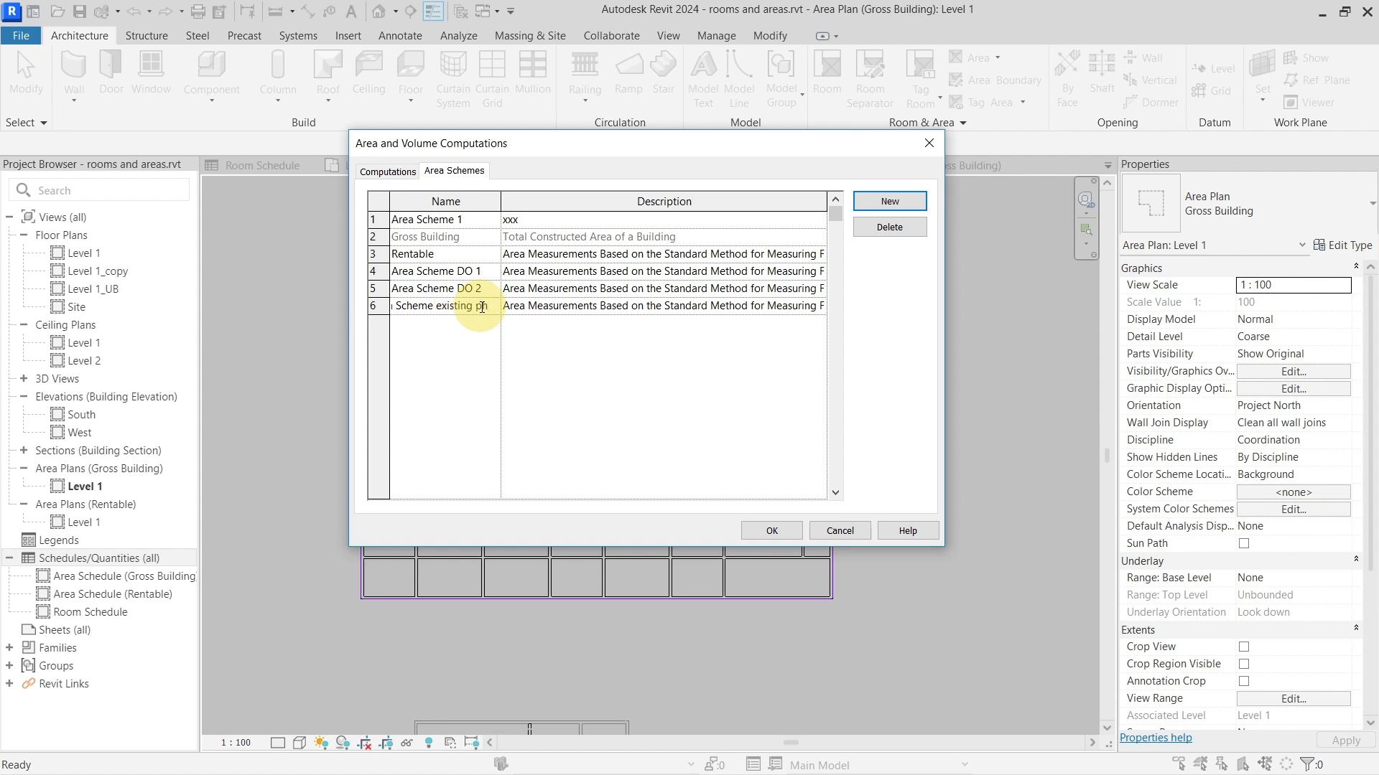
{"action": "key", "text": "Tab"}
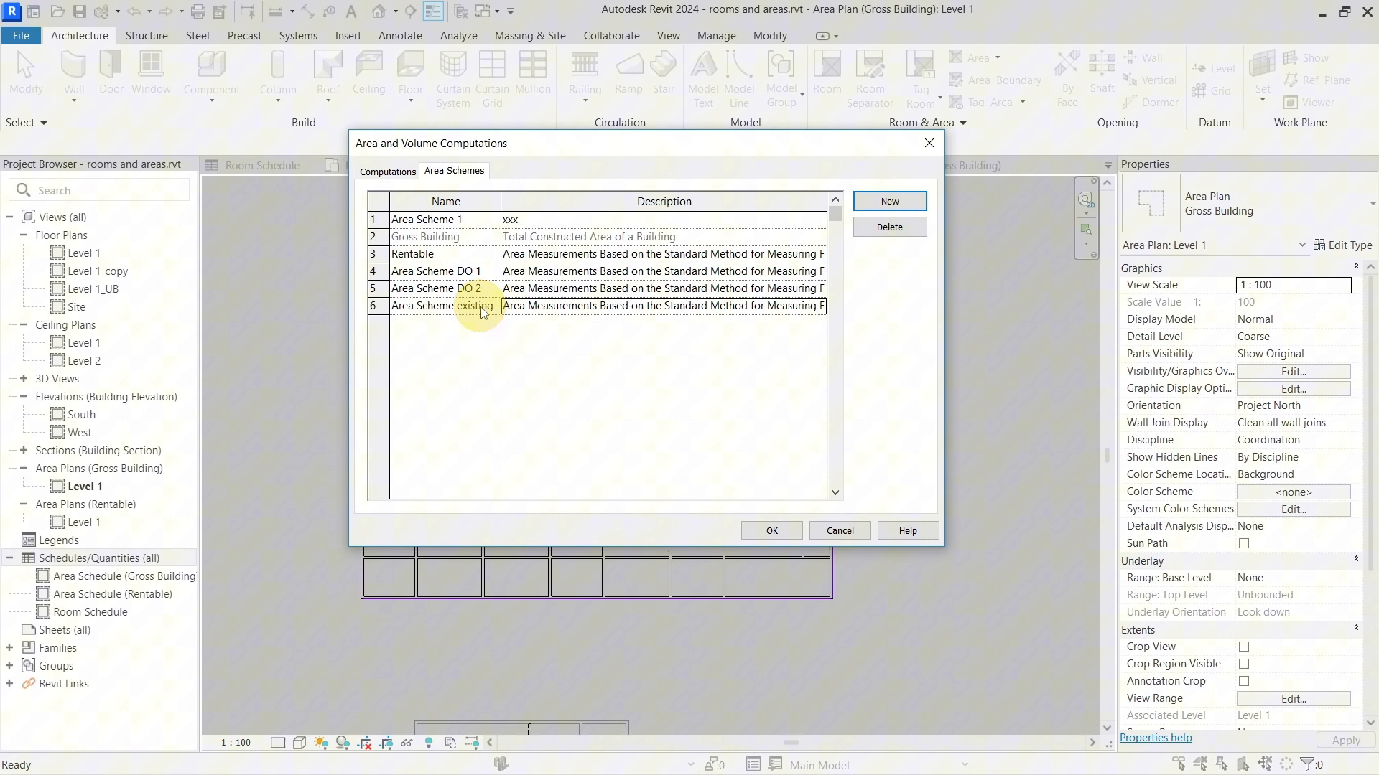
Step: Add an area scheme named Area Scheme new construction, widen the Name column, and apply the area scheme settings
{"action": "left_click", "coordinate": [888, 201]}
{"action": "left_click", "coordinate": [459, 324]}
{"action": "double_click", "coordinate": [459, 323]}
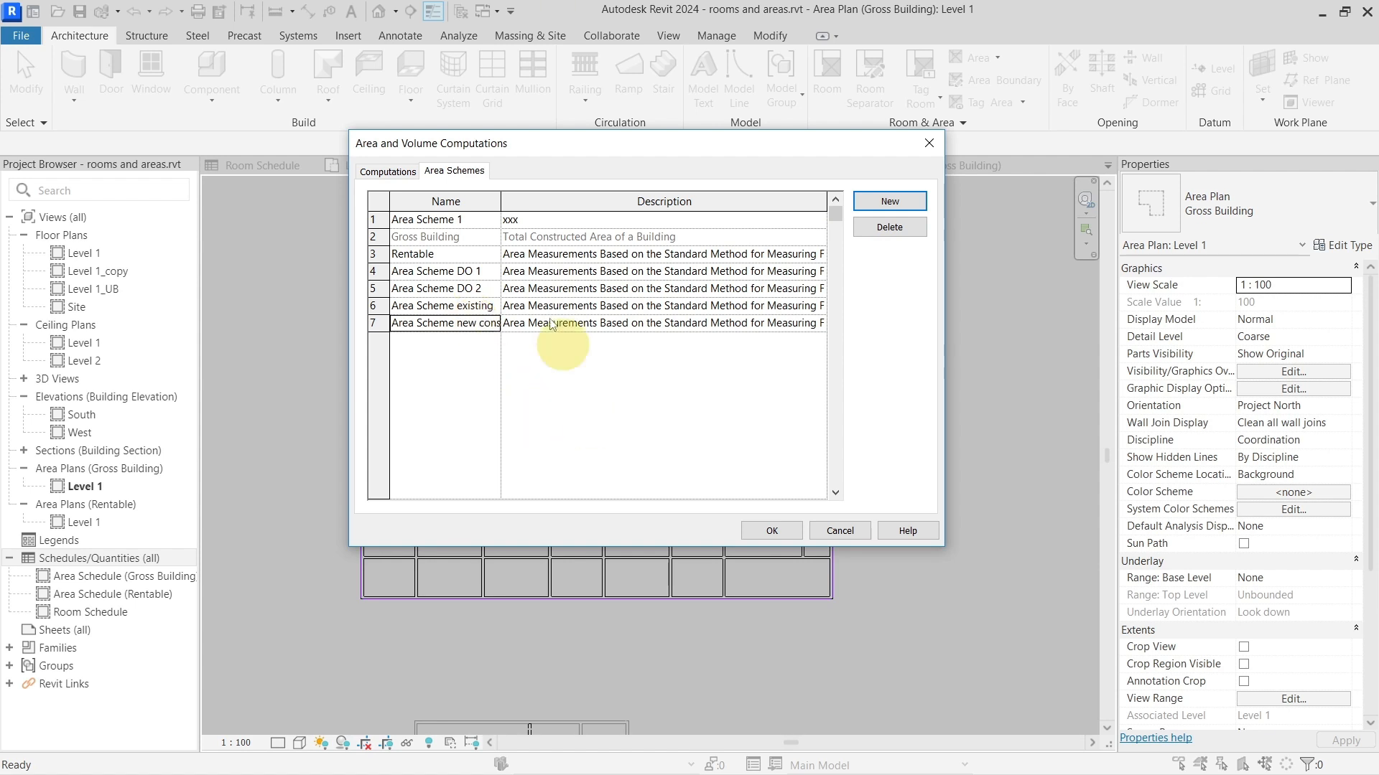
{"action": "left_click_drag", "start_coordinate": [500, 201], "coordinate": [641, 201]}
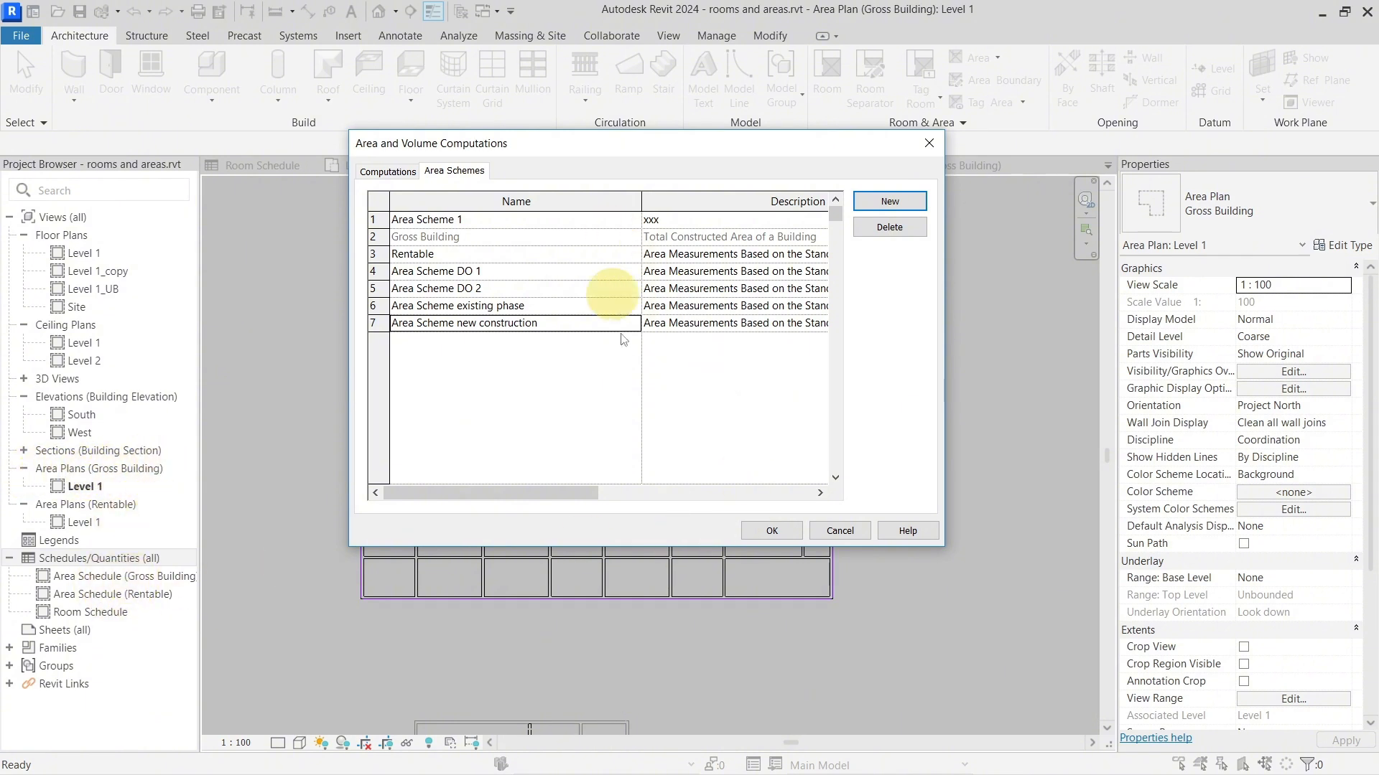
{"action": "left_click", "coordinate": [753, 531]}
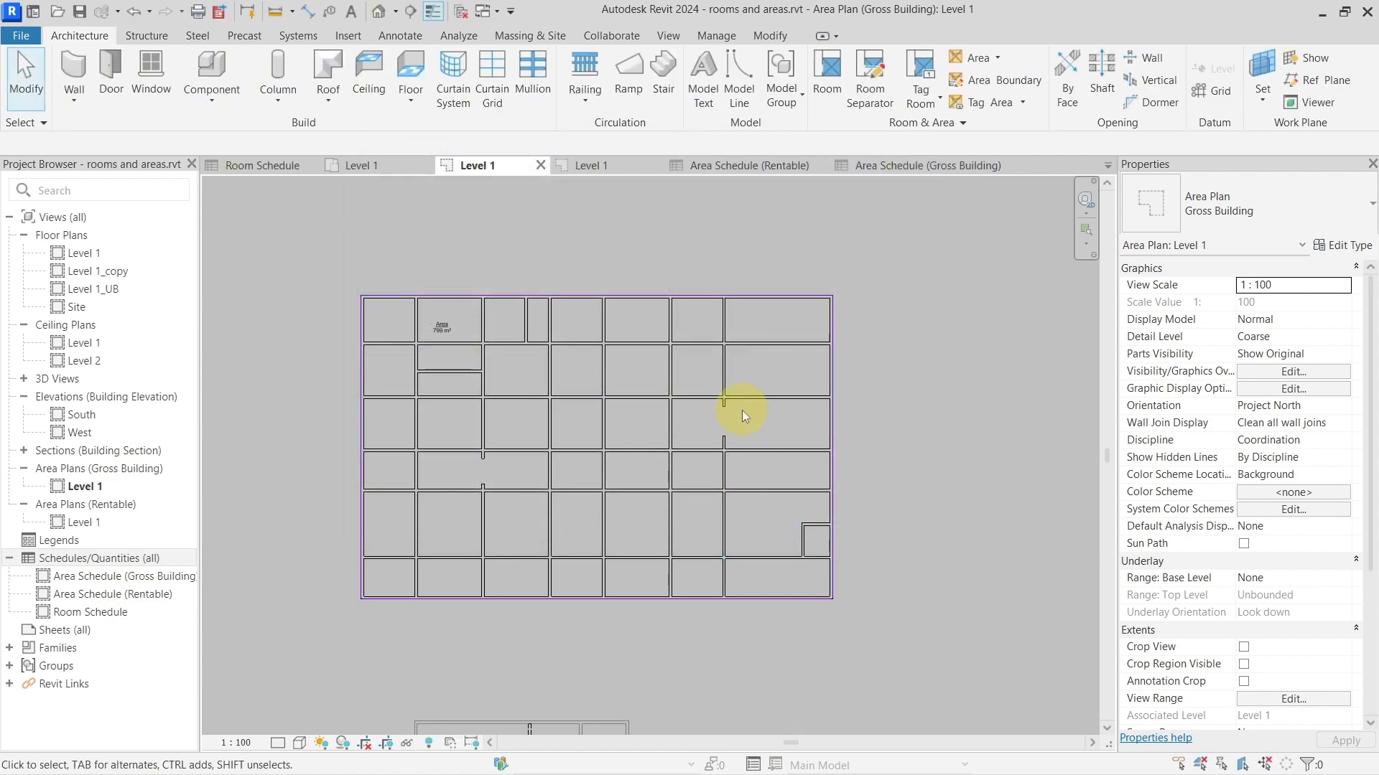
Step: In the Rentable Level 1 area plan, delete the boundary line along the shop area's upper exterior wall and dismiss the warning
{"action": "left_click", "coordinate": [601, 168]}
{"action": "middle_click_drag", "start_coordinate": [867, 256], "coordinate": [751, 256]}
{"action": "scroll", "coordinate": [855, 286], "scroll_direction": "up", "scroll_amount": 5}
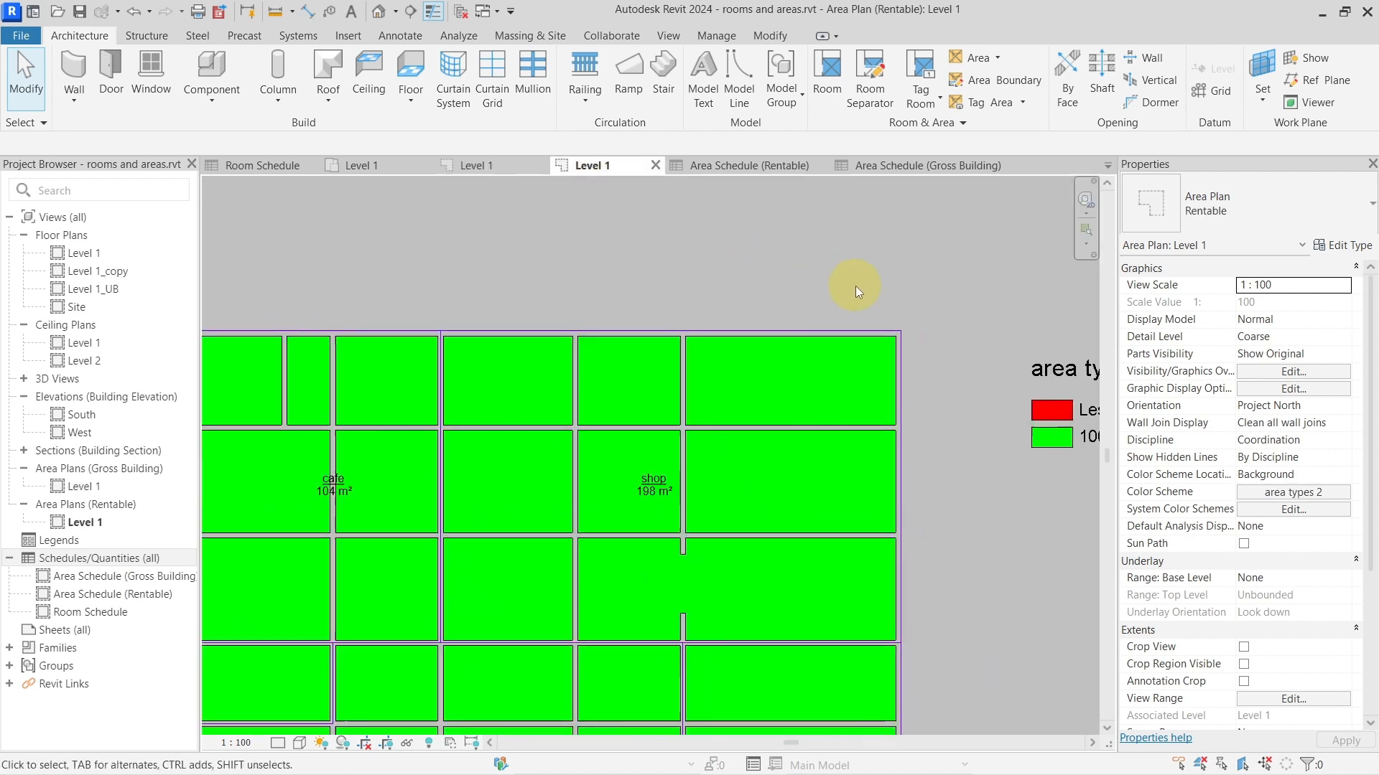
{"action": "middle_click_drag", "start_coordinate": [854, 355], "coordinate": [799, 274]}
{"action": "scroll", "coordinate": [799, 274], "scroll_direction": "up", "scroll_amount": 2}
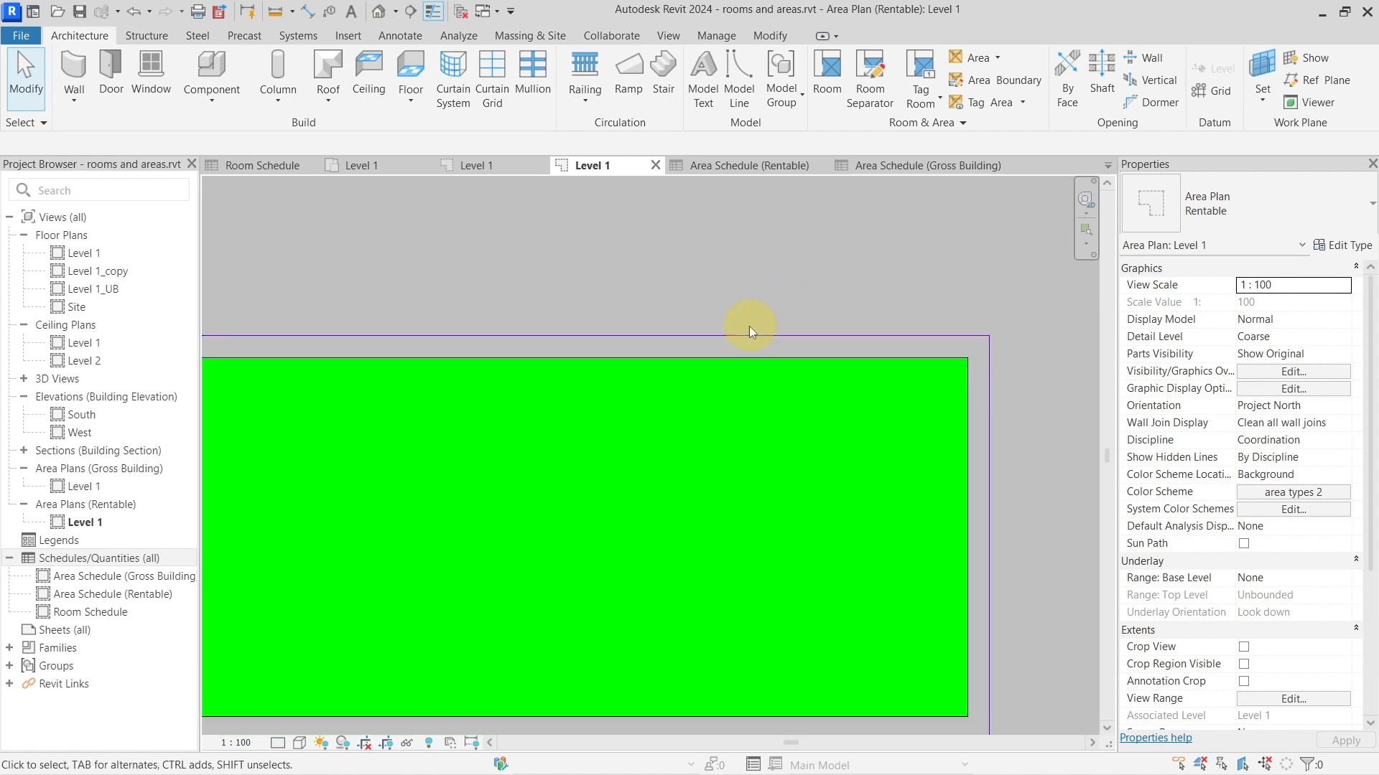
{"action": "left_click", "coordinate": [731, 335]}
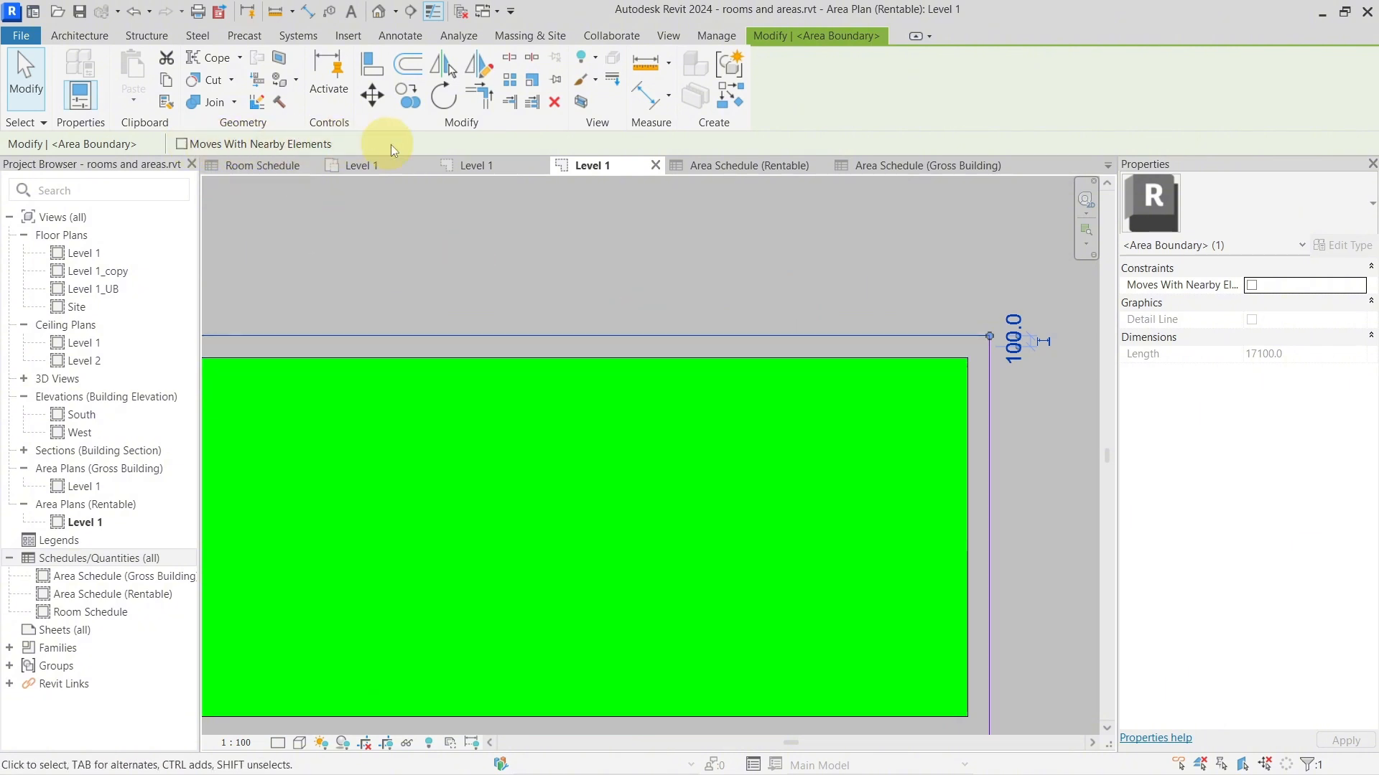
{"action": "scroll", "coordinate": [798, 290], "scroll_direction": "down", "scroll_amount": 4}
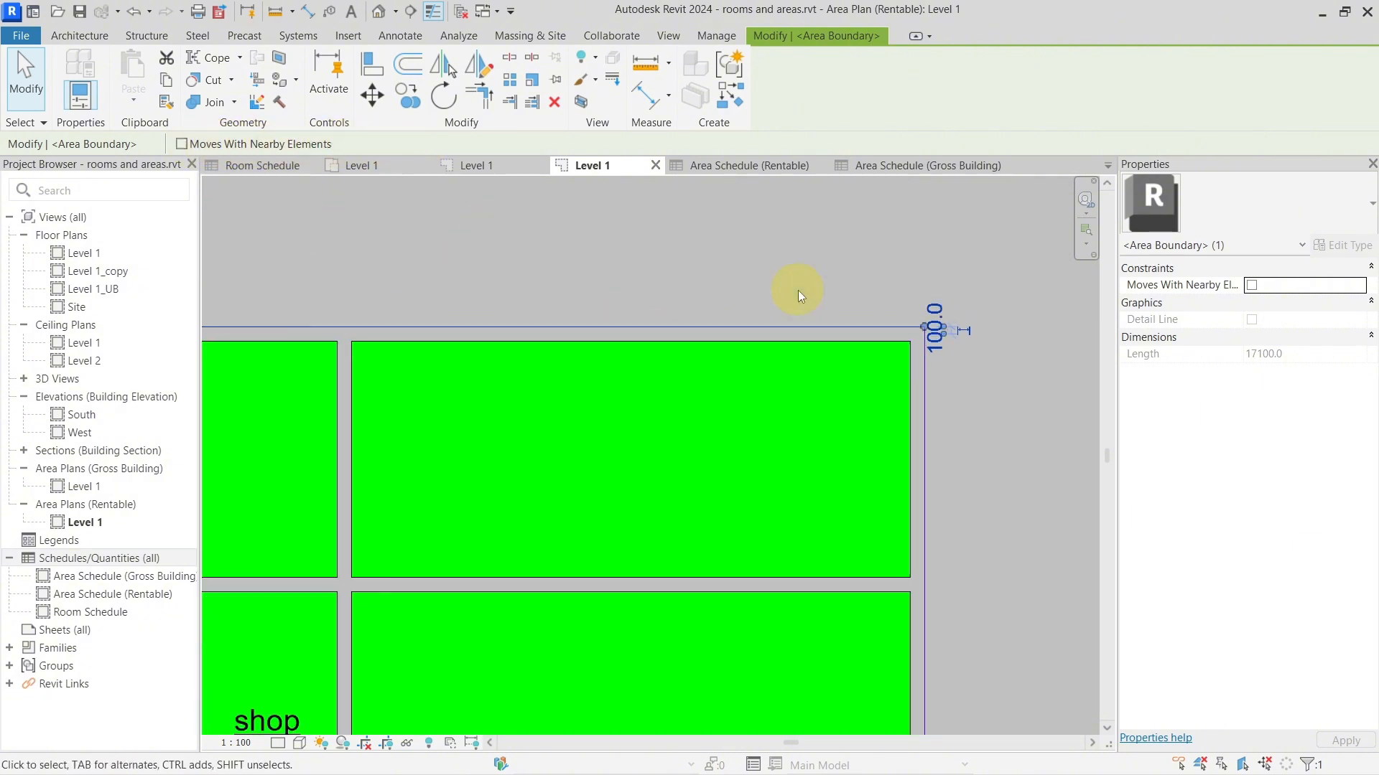
{"action": "scroll", "coordinate": [796, 274], "scroll_direction": "up", "scroll_amount": 3}
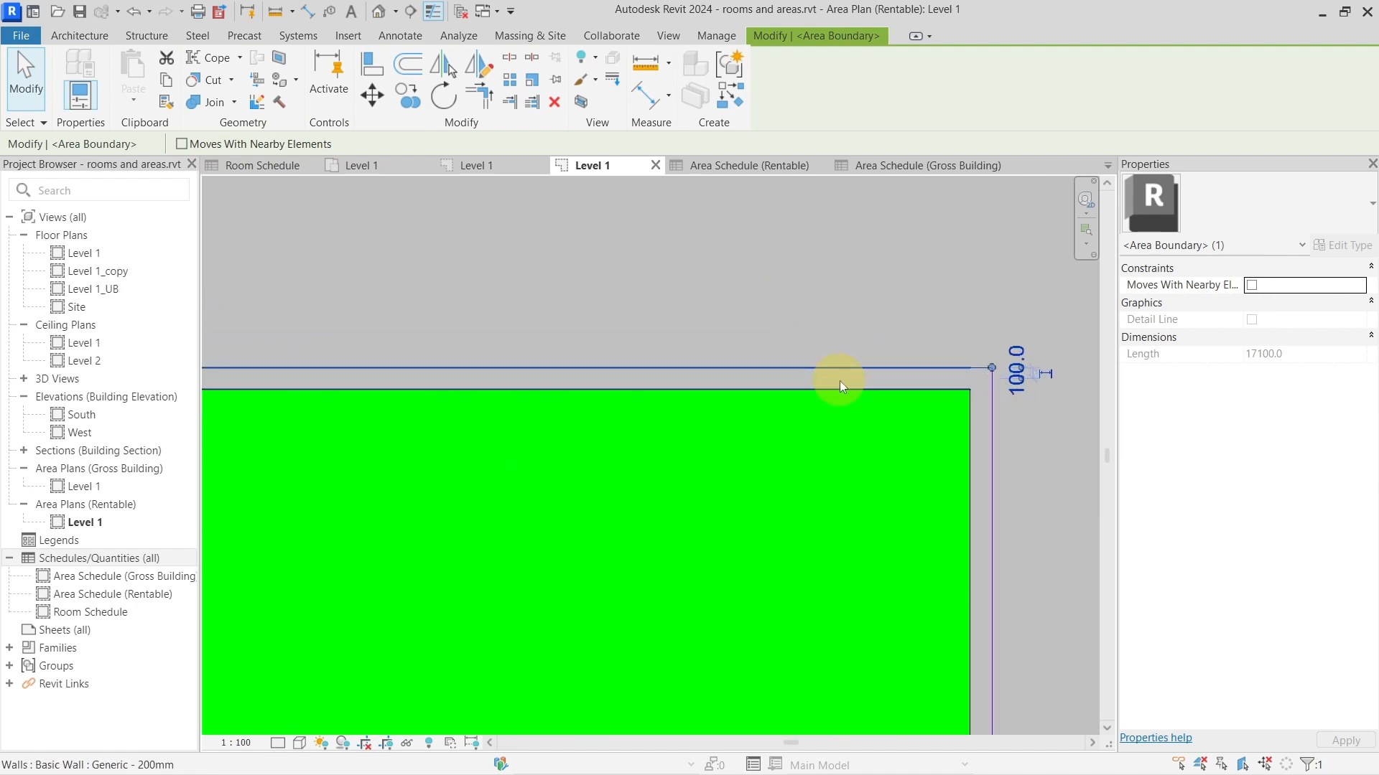
{"action": "left_click", "coordinate": [852, 324]}
{"action": "left_click", "coordinate": [863, 365]}
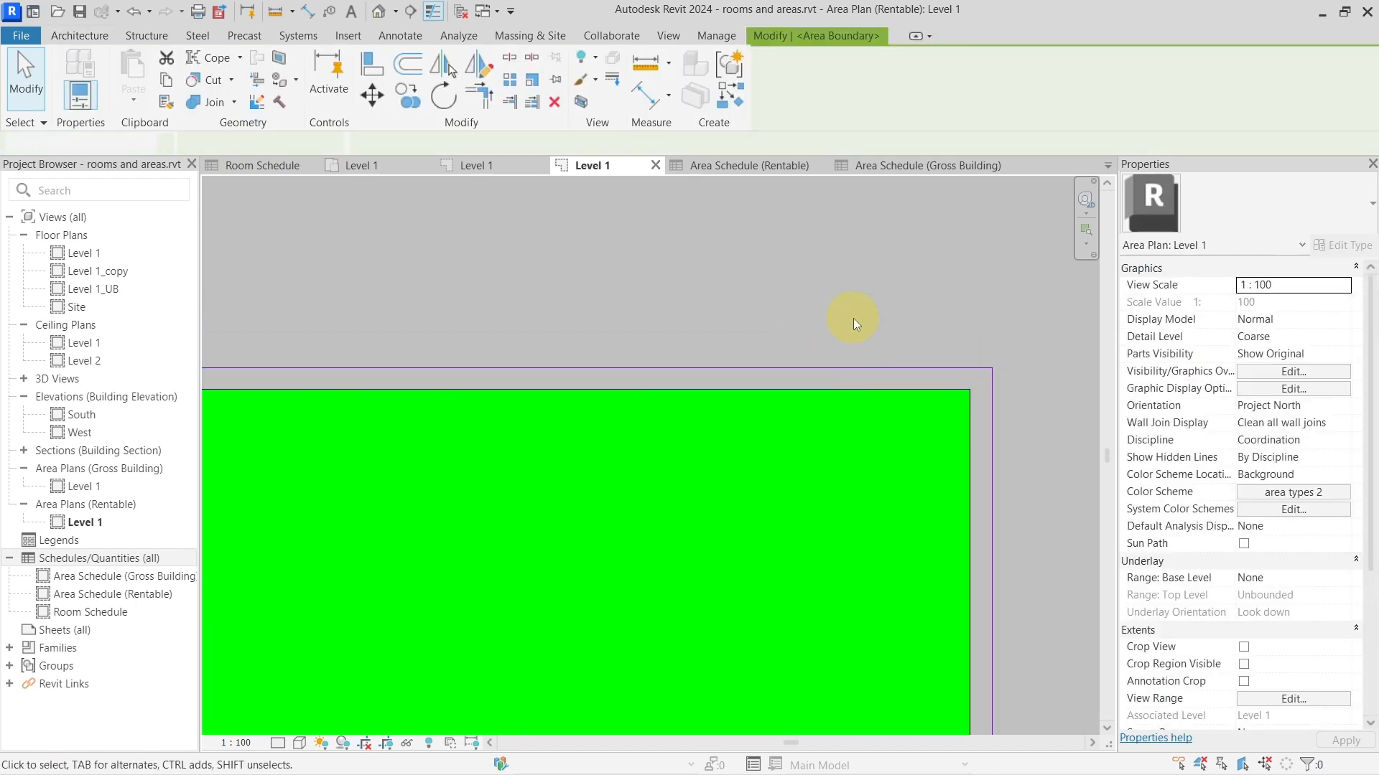
{"action": "left_click", "coordinate": [853, 318]}
{"action": "left_click", "coordinate": [838, 369]}
{"action": "key", "text": "Delete"}
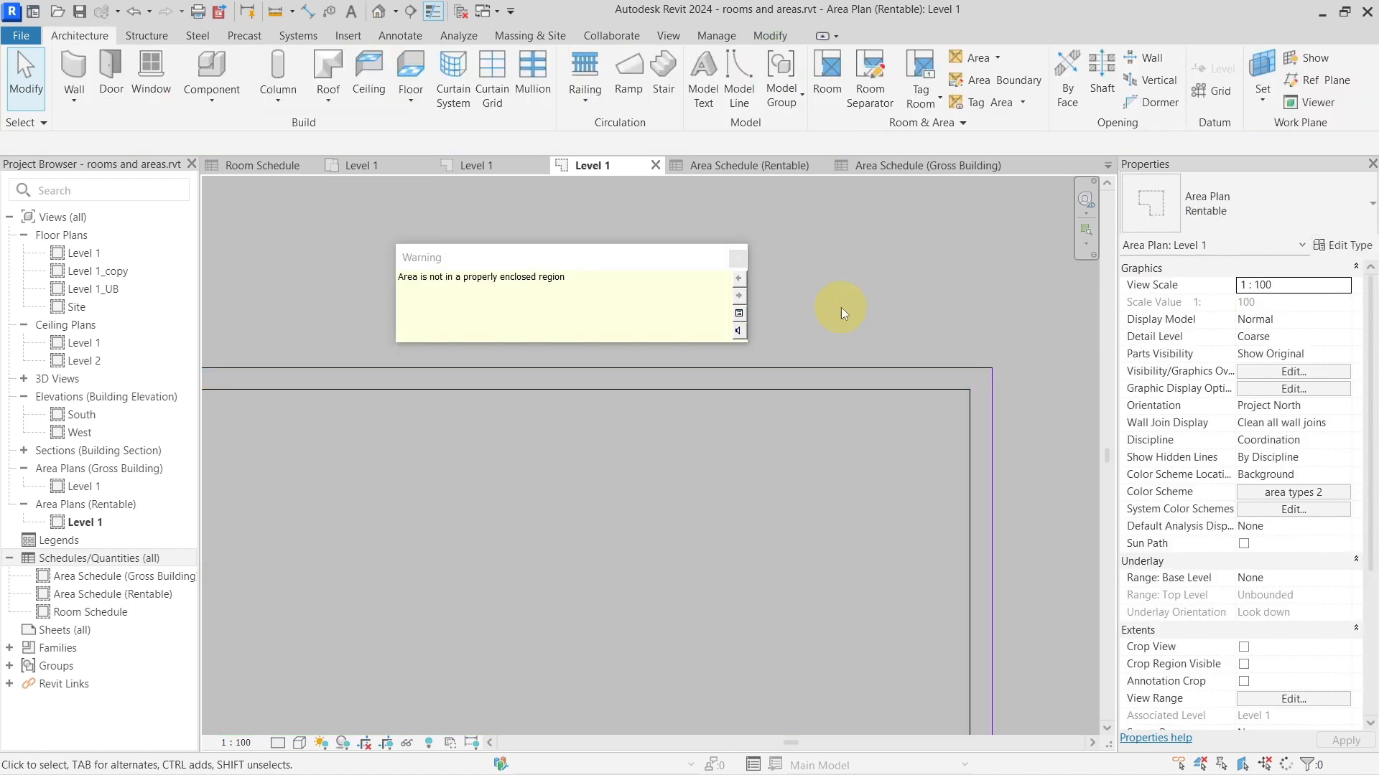
{"action": "left_click", "coordinate": [739, 265]}
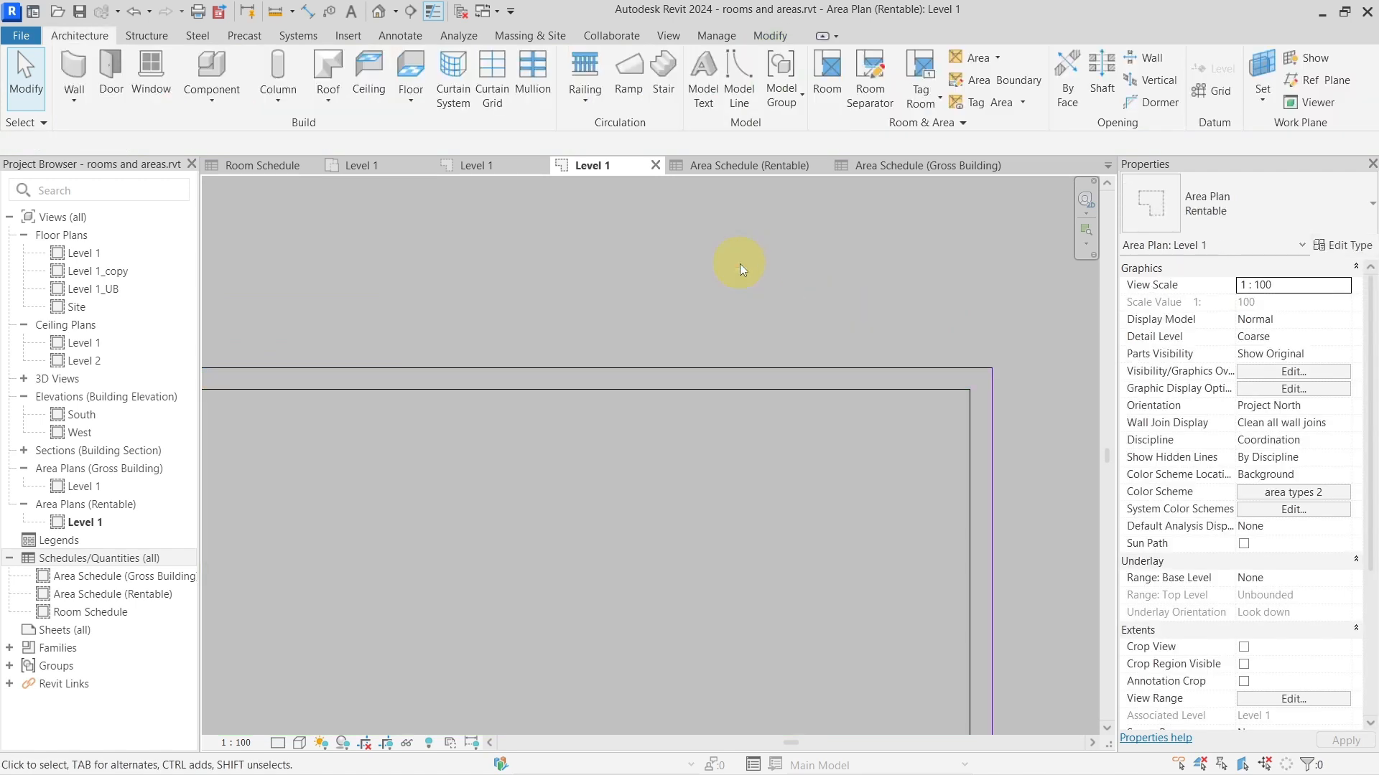
Step: Place an area boundary on the shop area's upper exterior wall by picking the wall with area rules applied
{"action": "left_click", "coordinate": [987, 80]}
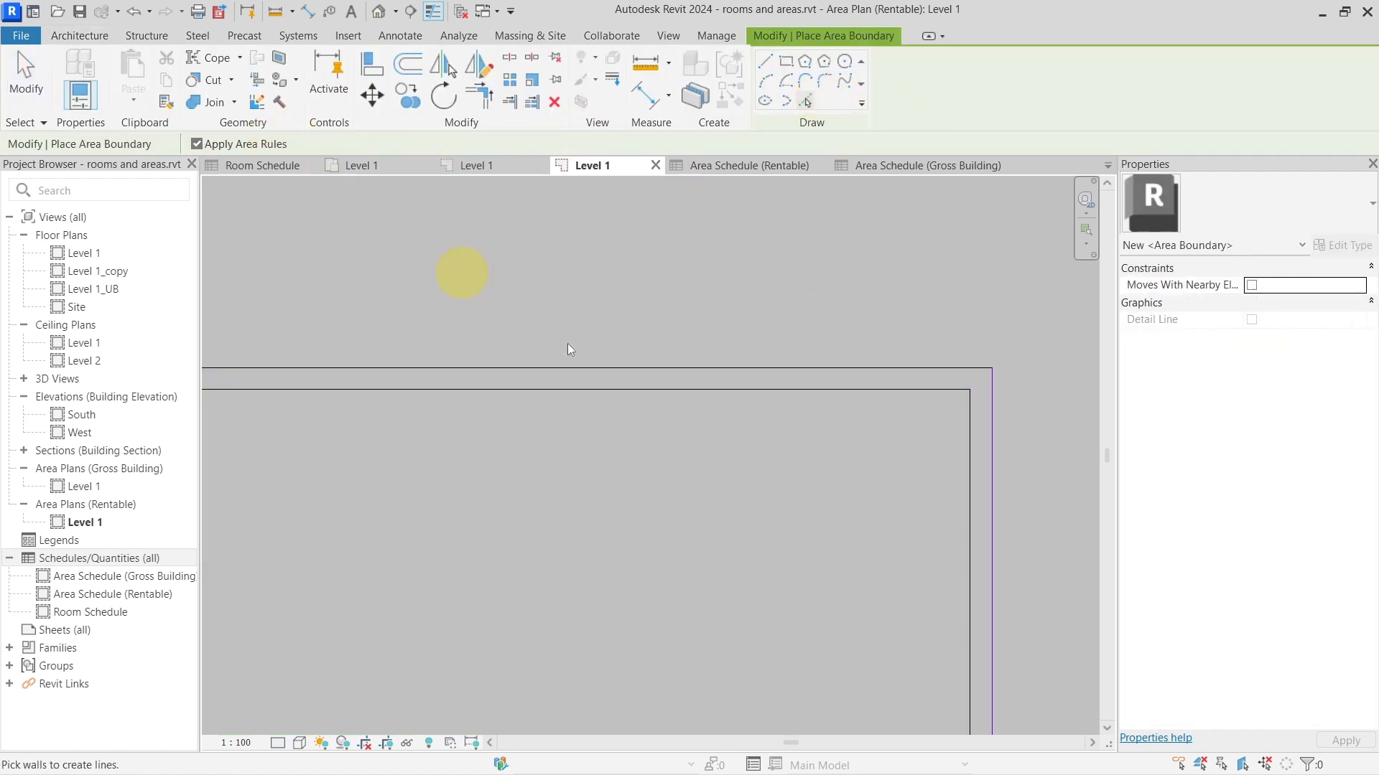
{"action": "left_click", "coordinate": [709, 382]}
{"action": "right_click", "coordinate": [738, 309]}
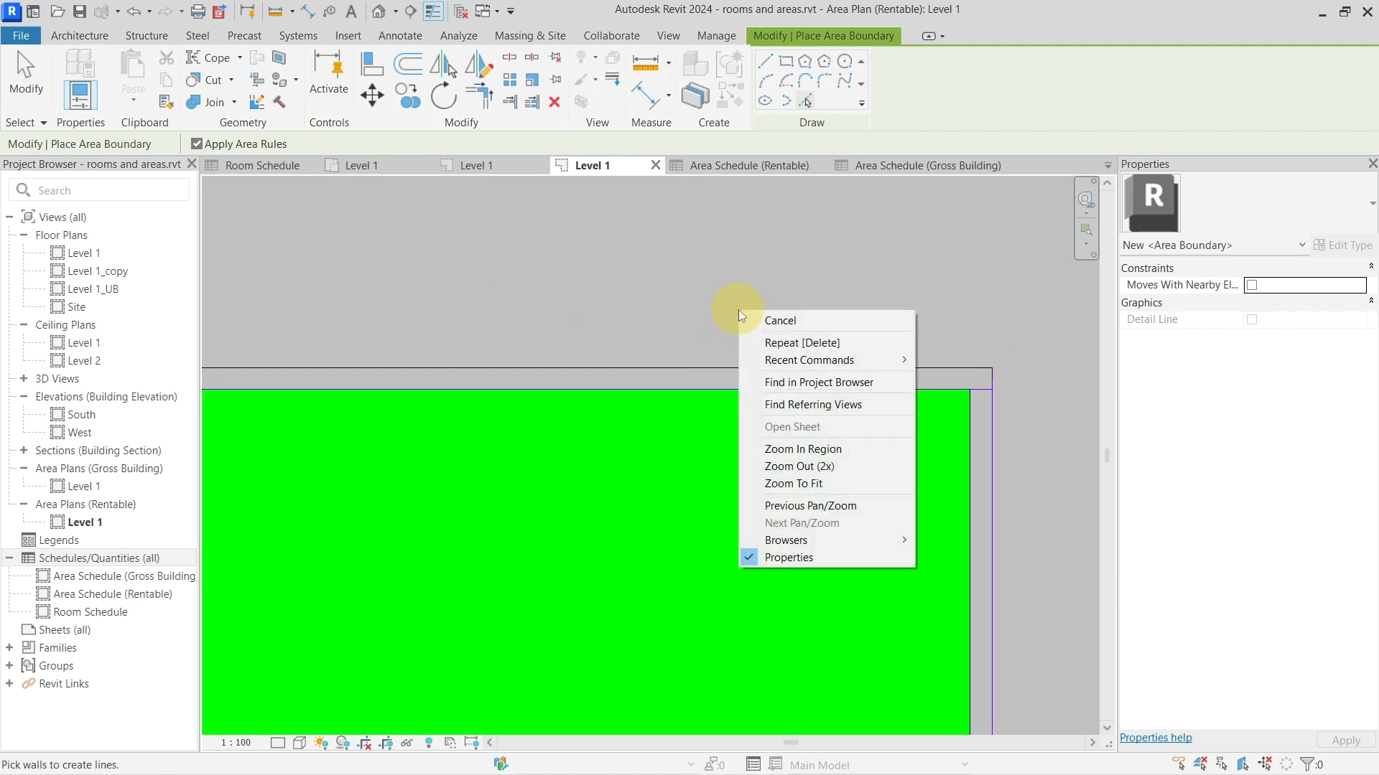
{"action": "left_click", "coordinate": [761, 318]}
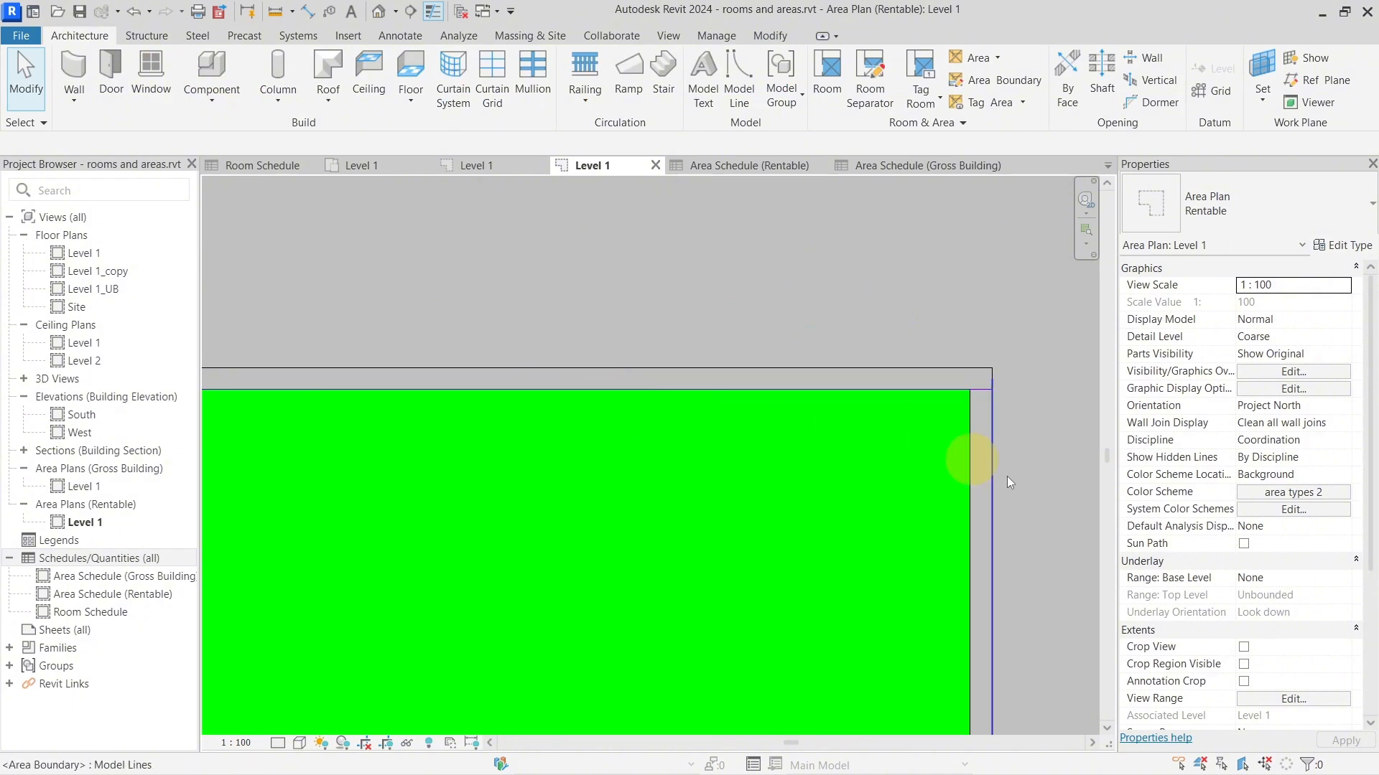
{"action": "scroll", "coordinate": [834, 403], "scroll_direction": "down", "scroll_amount": 4}
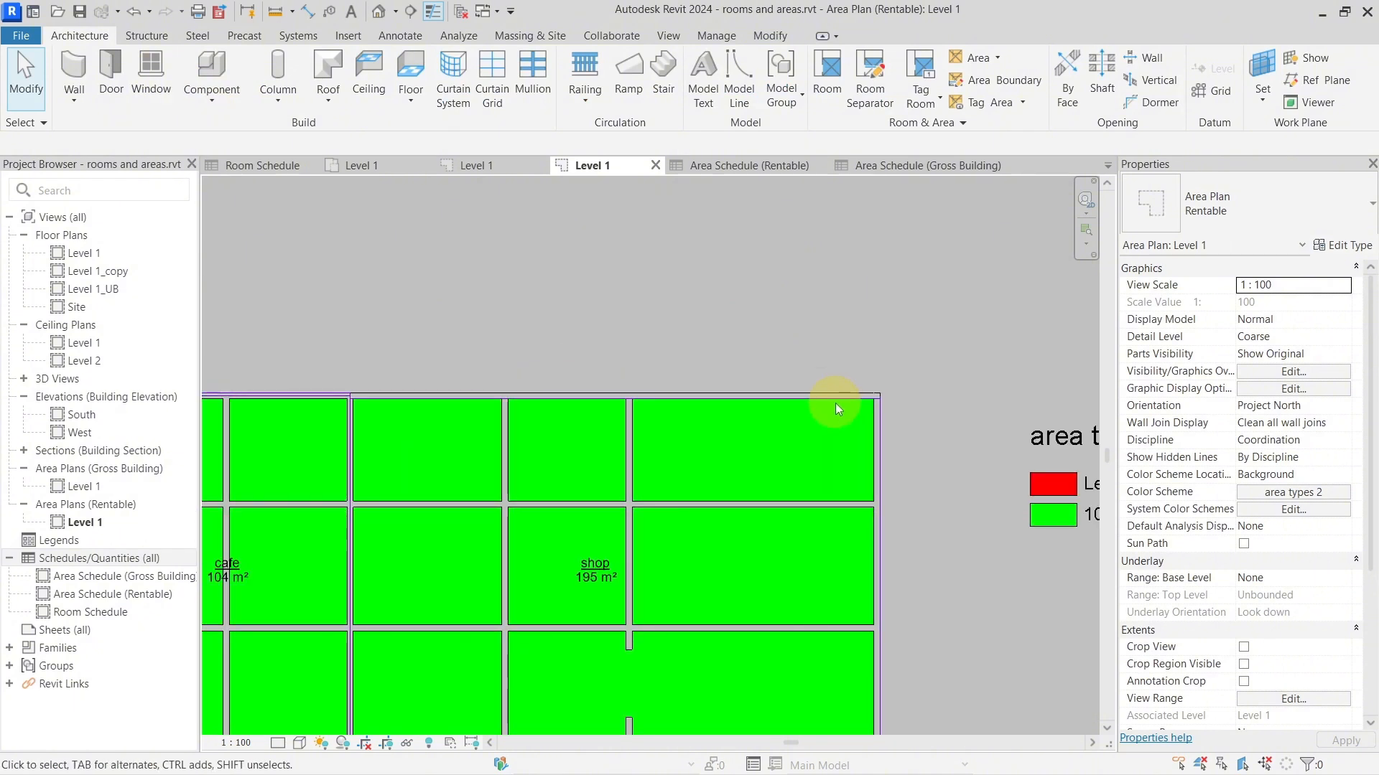
Step: Select the shop area and review the available Area Type options without changing its type
{"action": "key", "text": "Caps_Lock"}
{"action": "key", "text": "Caps_Lock"}
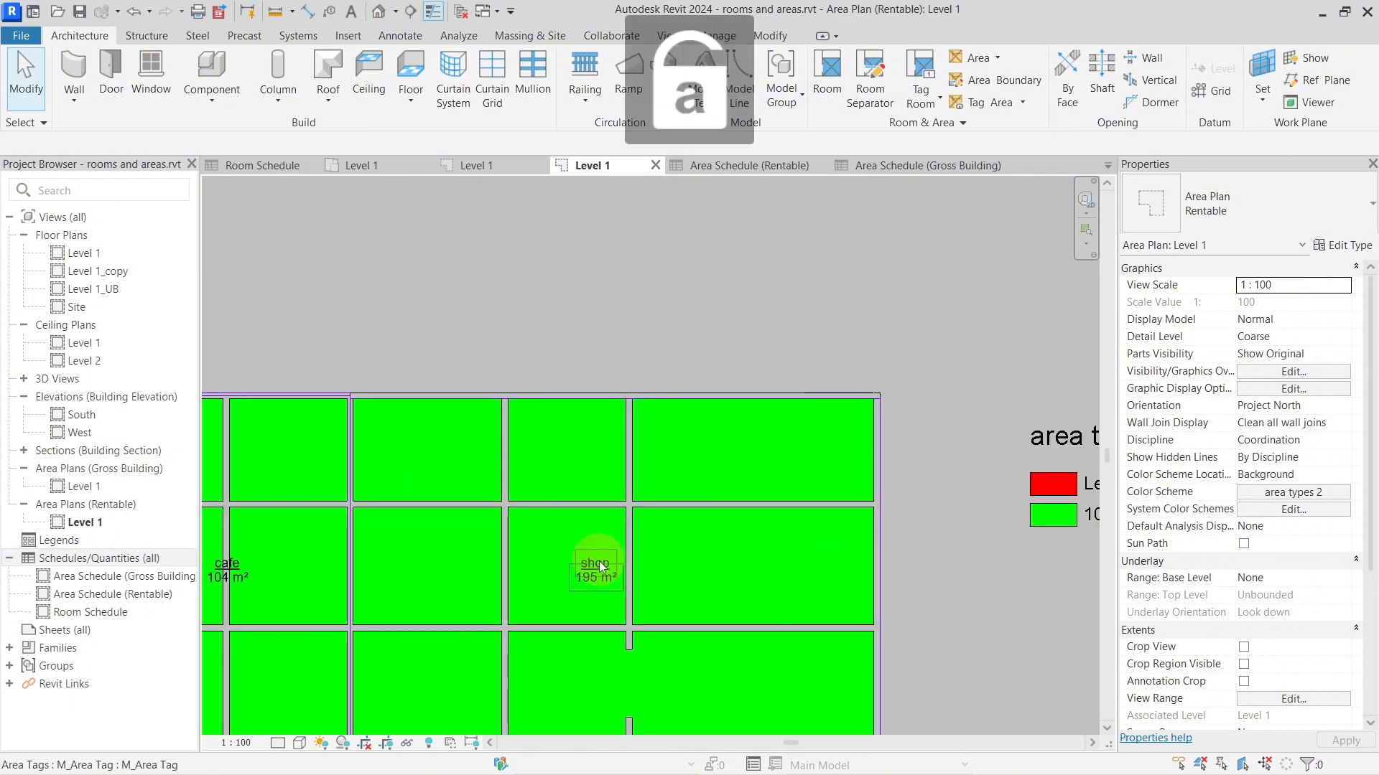
{"action": "key", "text": "Tab"}
{"action": "left_click", "coordinate": [599, 561]}
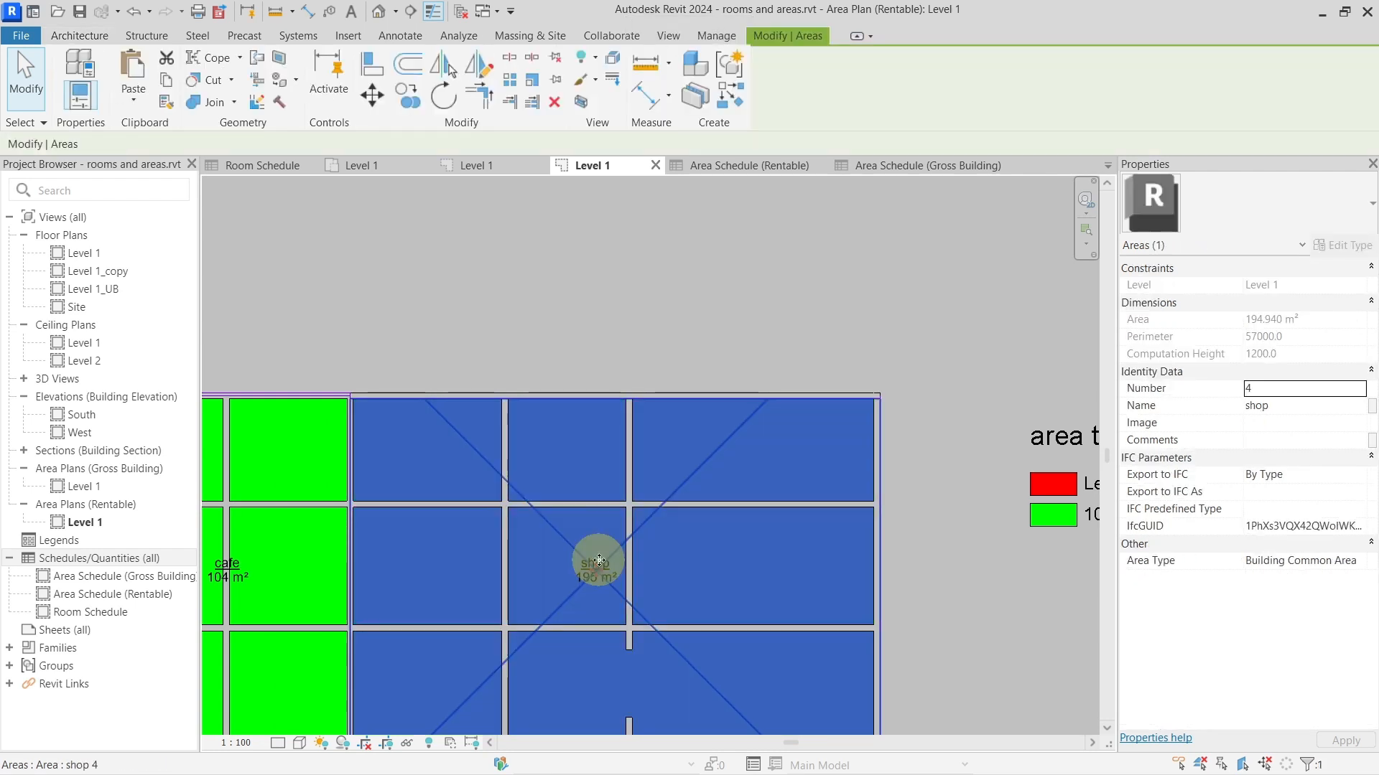
{"action": "left_click", "coordinate": [1335, 562]}
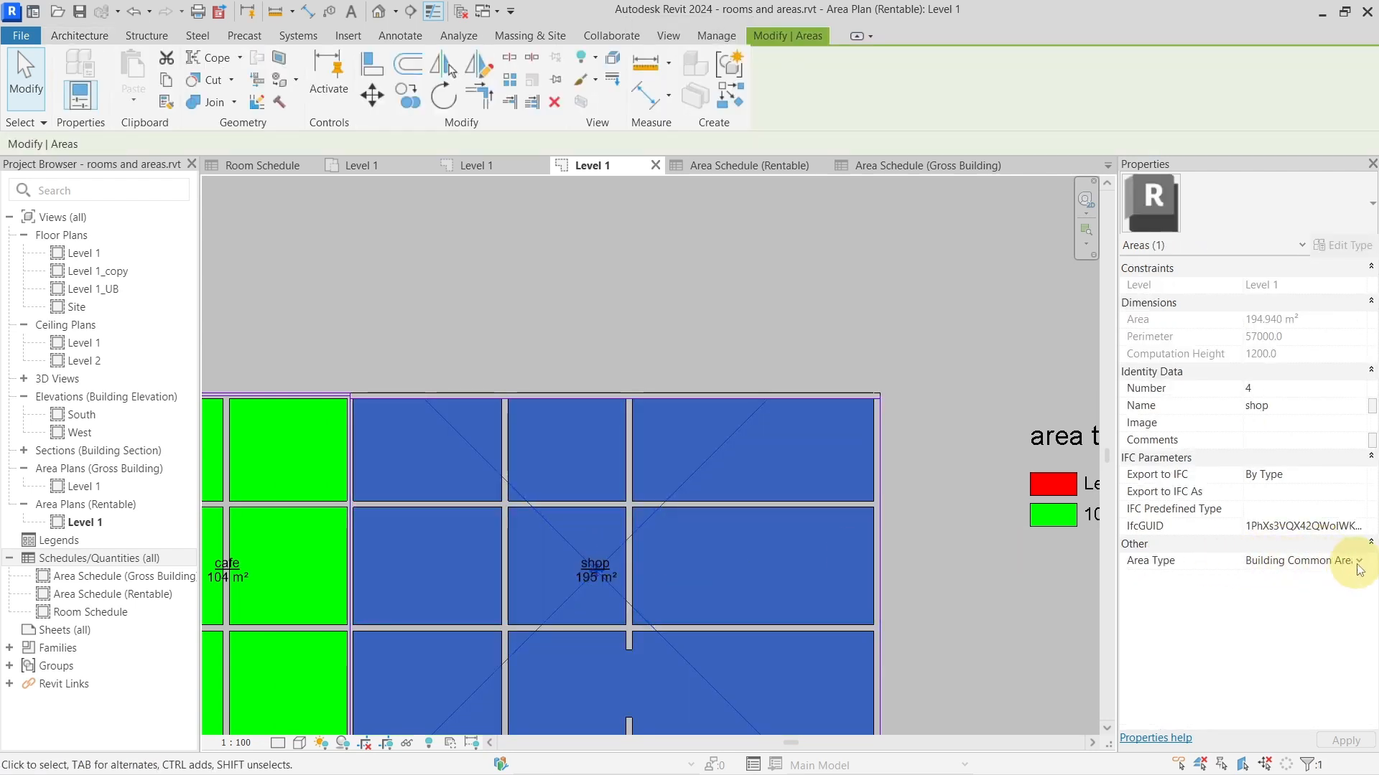
{"action": "left_click", "coordinate": [1359, 561]}
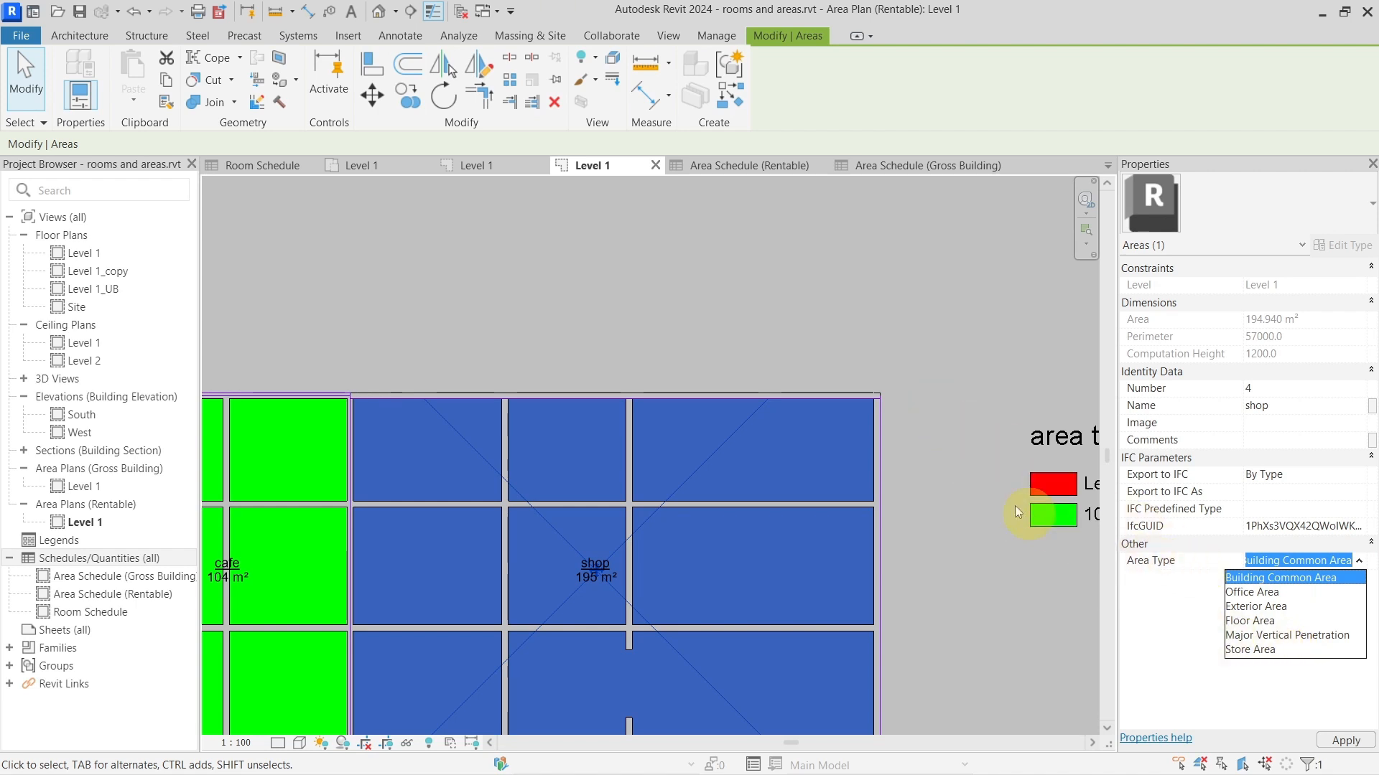
{"action": "left_click", "coordinate": [937, 395]}
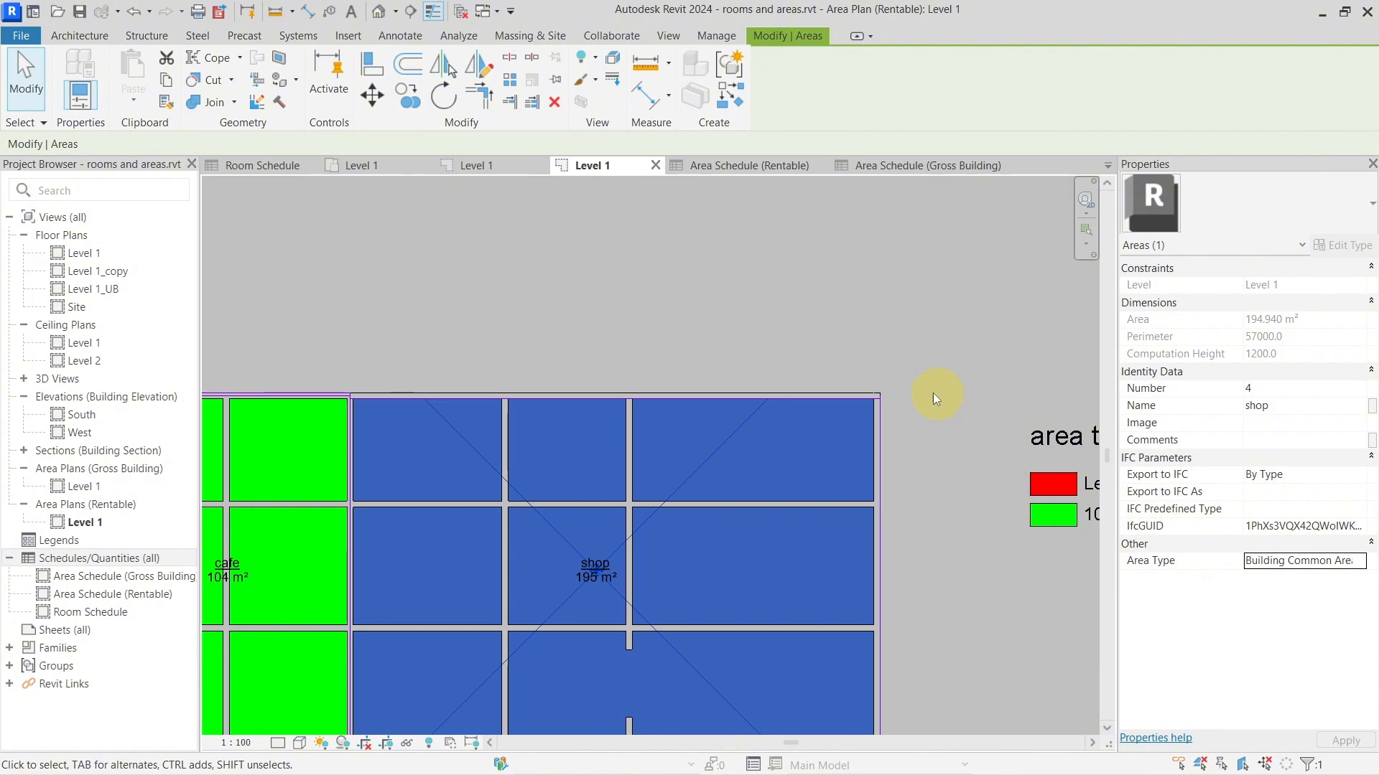
{"action": "left_click", "coordinate": [898, 389]}
Step: Place an M_Fixed 0406 x 0610mm window in the shop's upper exterior wall, 2200 mm from the upper-right corner, and inspect it
{"action": "scroll", "coordinate": [897, 389], "scroll_direction": "up", "scroll_amount": 4}
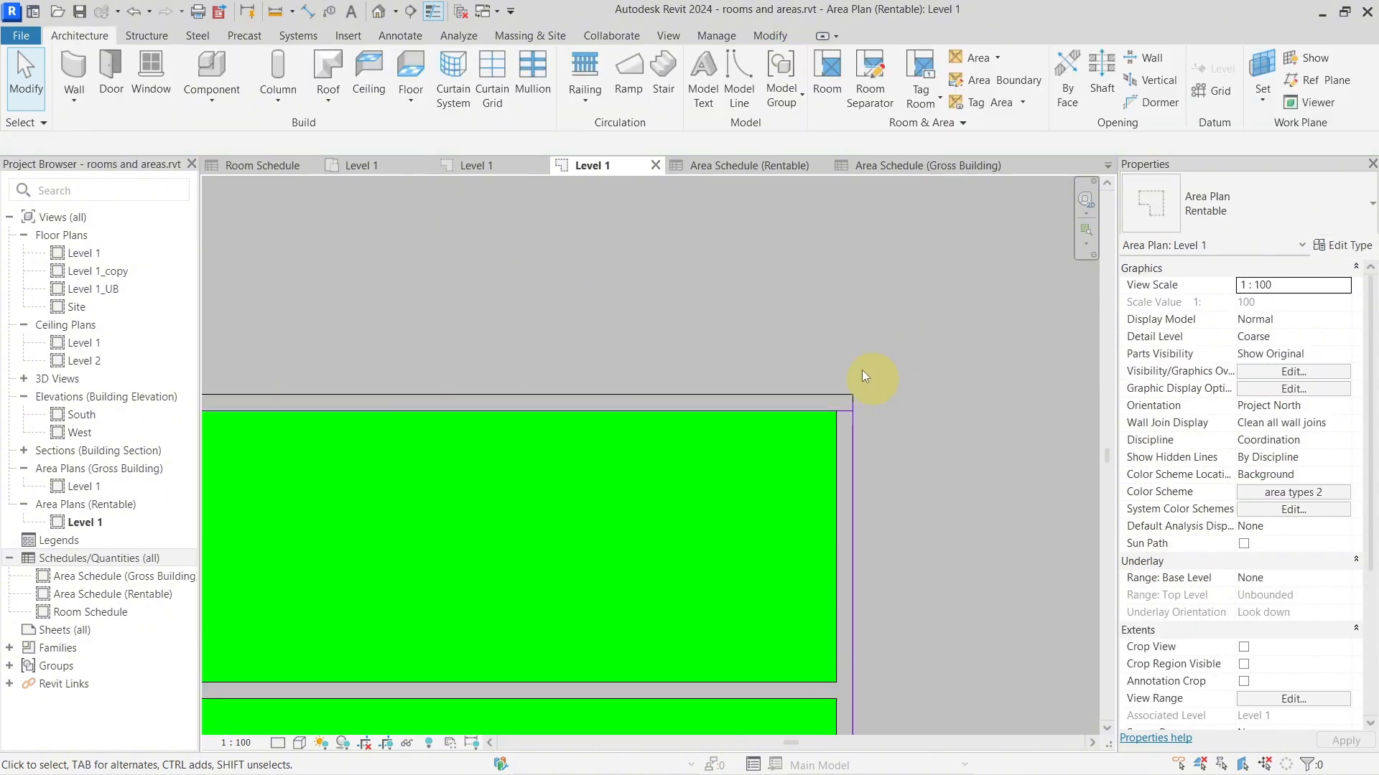
{"action": "left_click", "coordinate": [152, 71]}
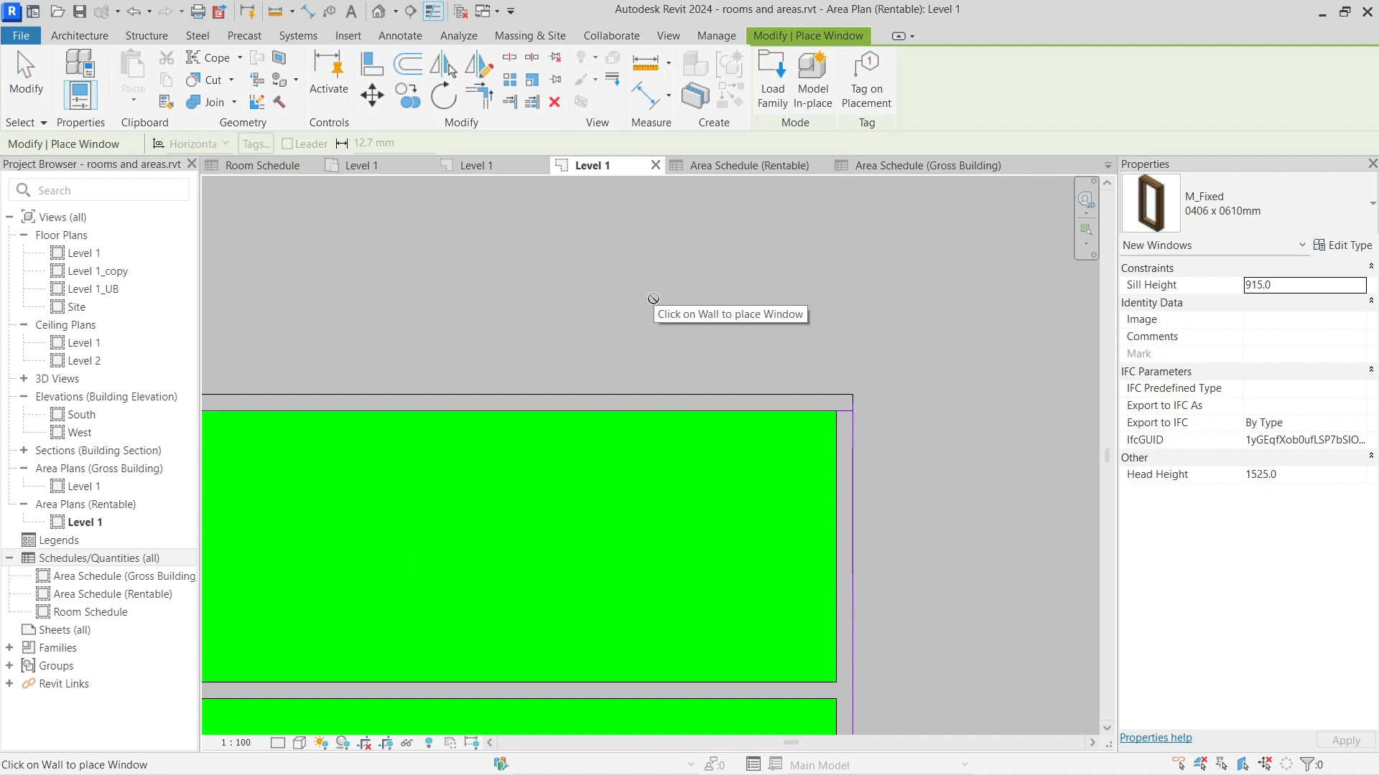
{"action": "scroll", "coordinate": [653, 299], "scroll_direction": "up", "scroll_amount": 2}
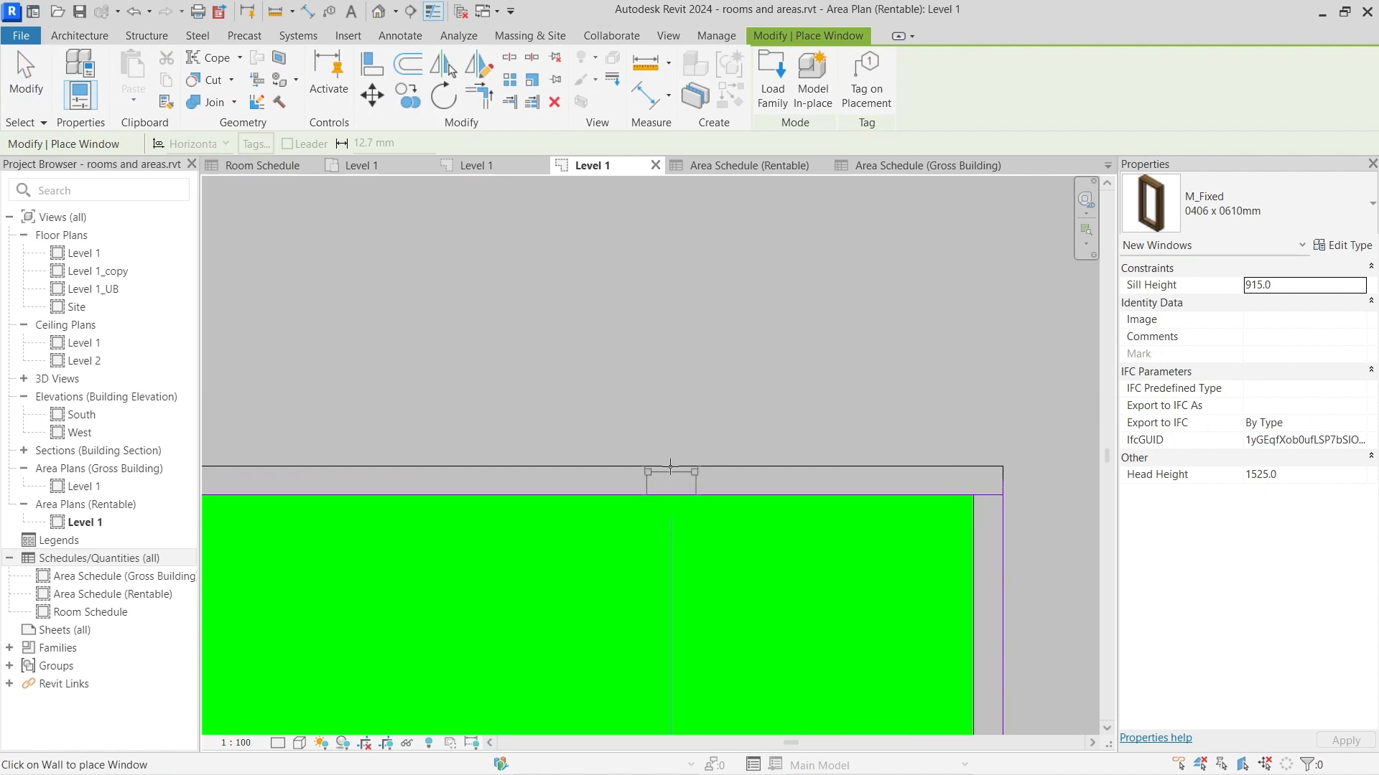
{"action": "left_click", "coordinate": [670, 470]}
{"action": "scroll", "coordinate": [689, 474], "scroll_direction": "up", "scroll_amount": 2}
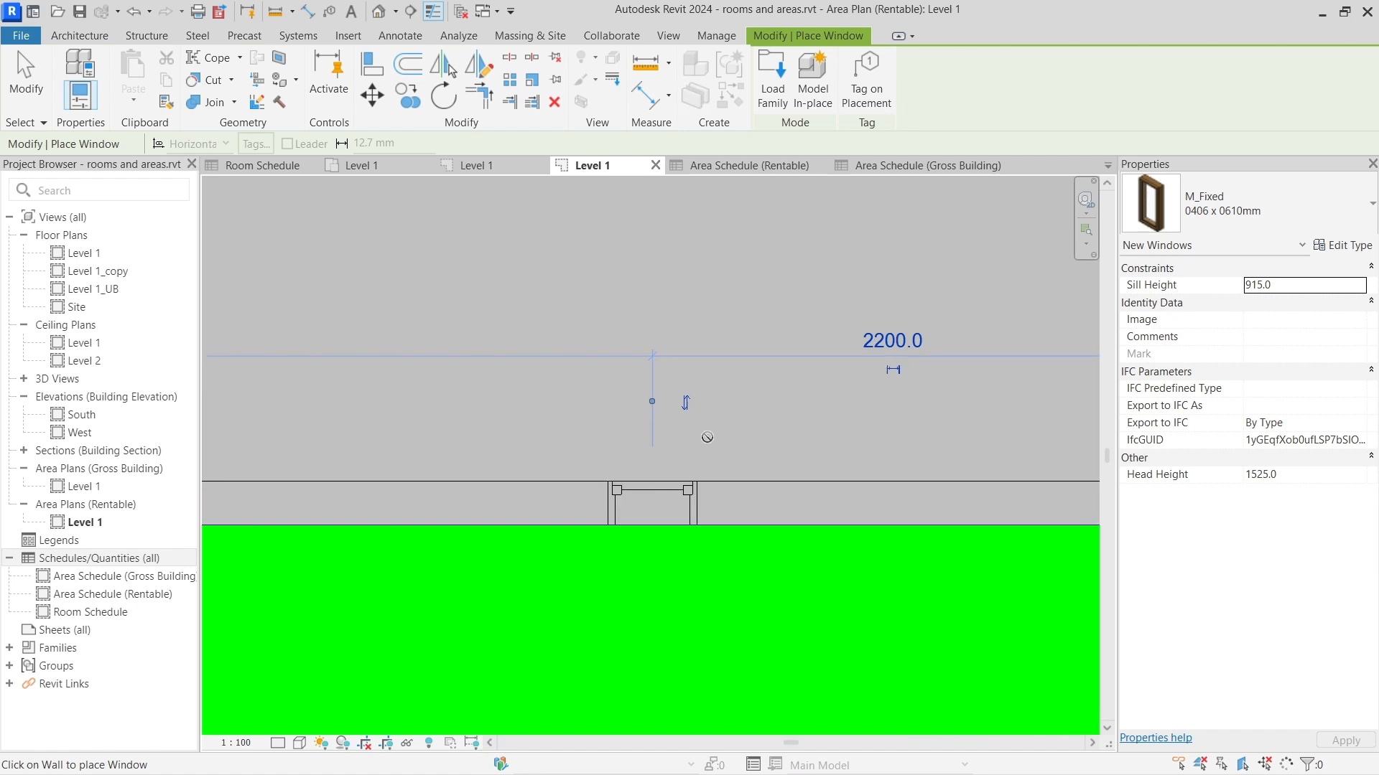
{"action": "key", "text": "Escape"}
{"action": "key", "text": "Escape"}
{"action": "left_click", "coordinate": [691, 497]}
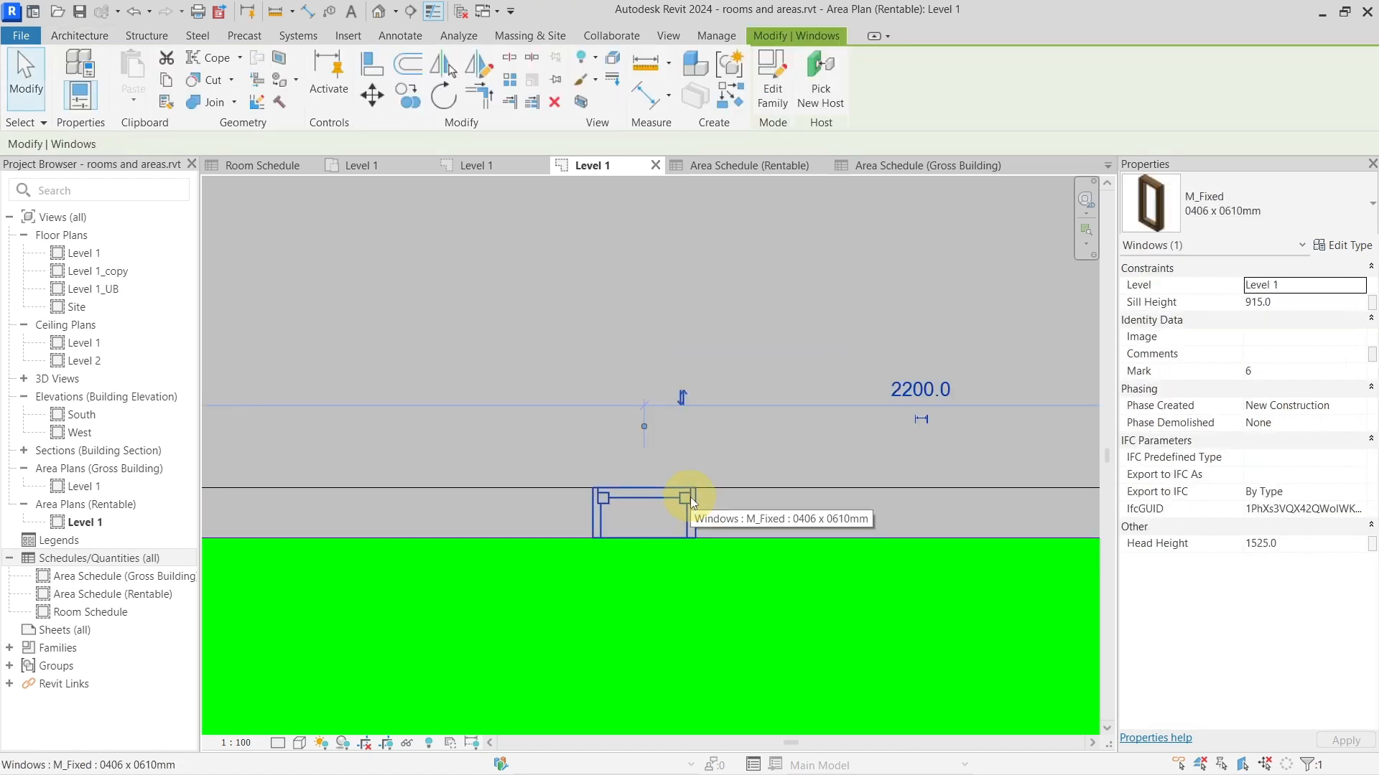
{"action": "left_click", "coordinate": [705, 399]}
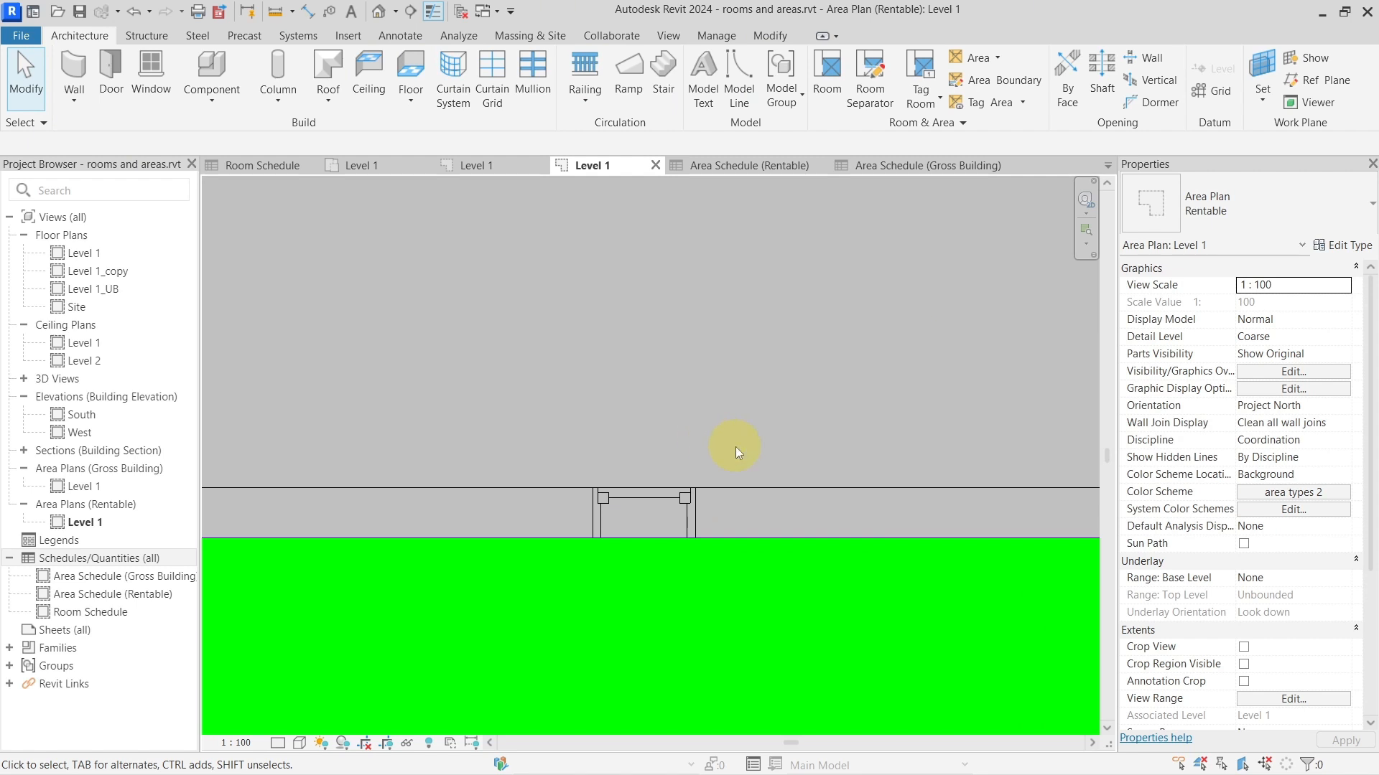
Step: Change the new window in the upper exterior wall to the M_Fixed type 0406 x 1830mm
{"action": "left_click", "coordinate": [687, 543]}
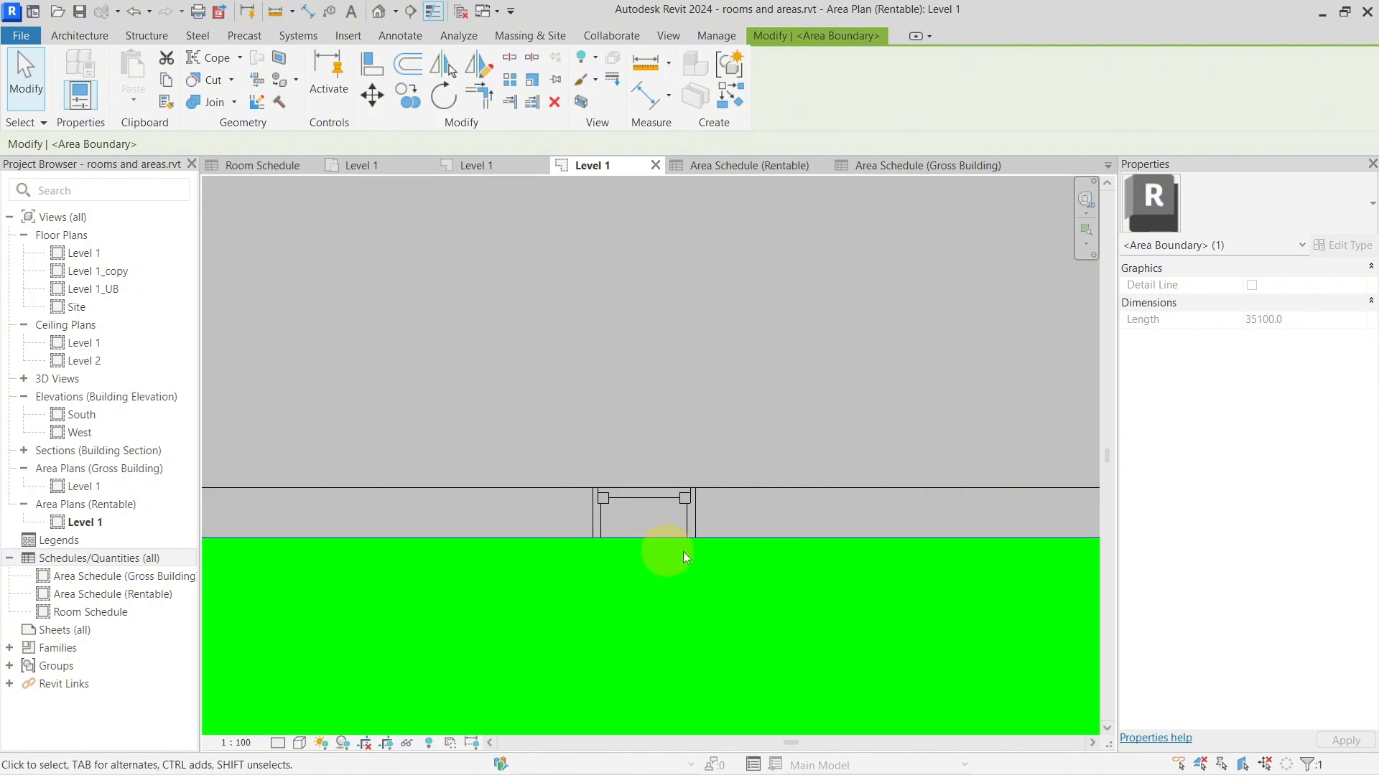
{"action": "left_click", "coordinate": [660, 511]}
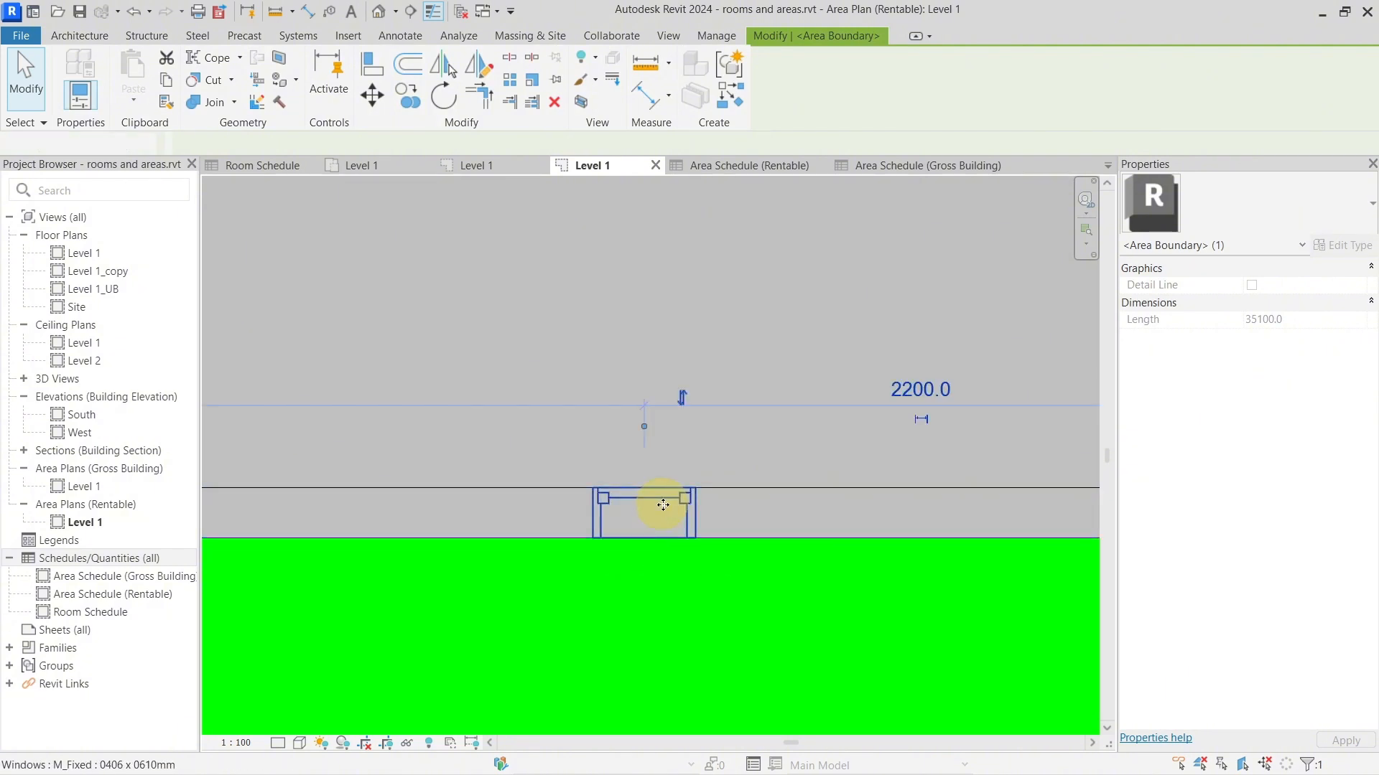
{"action": "left_click", "coordinate": [1252, 218]}
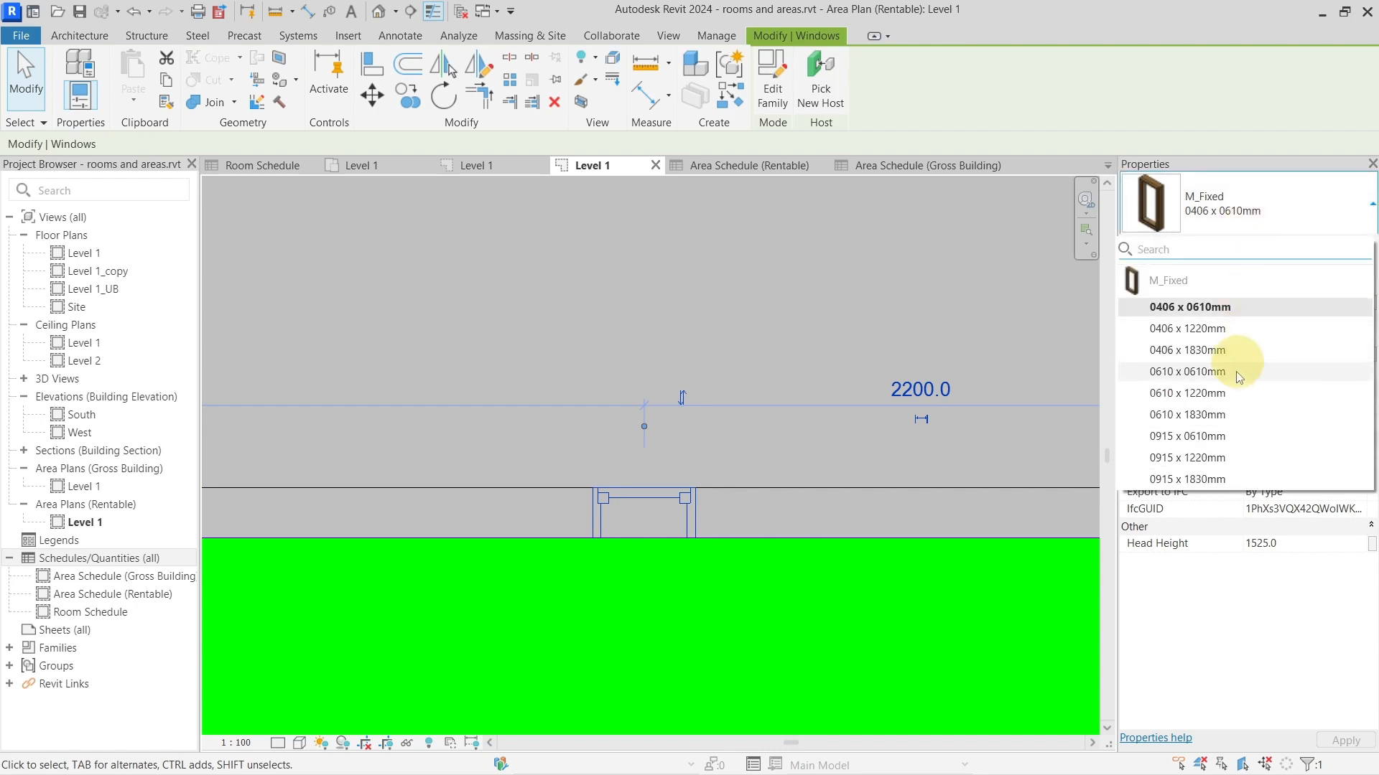
{"action": "left_click", "coordinate": [791, 467]}
Step: Examine the area boundary where it crosses the window, and open the window's type properties without editing them
{"action": "scroll", "coordinate": [763, 529], "scroll_direction": "up", "scroll_amount": 3}
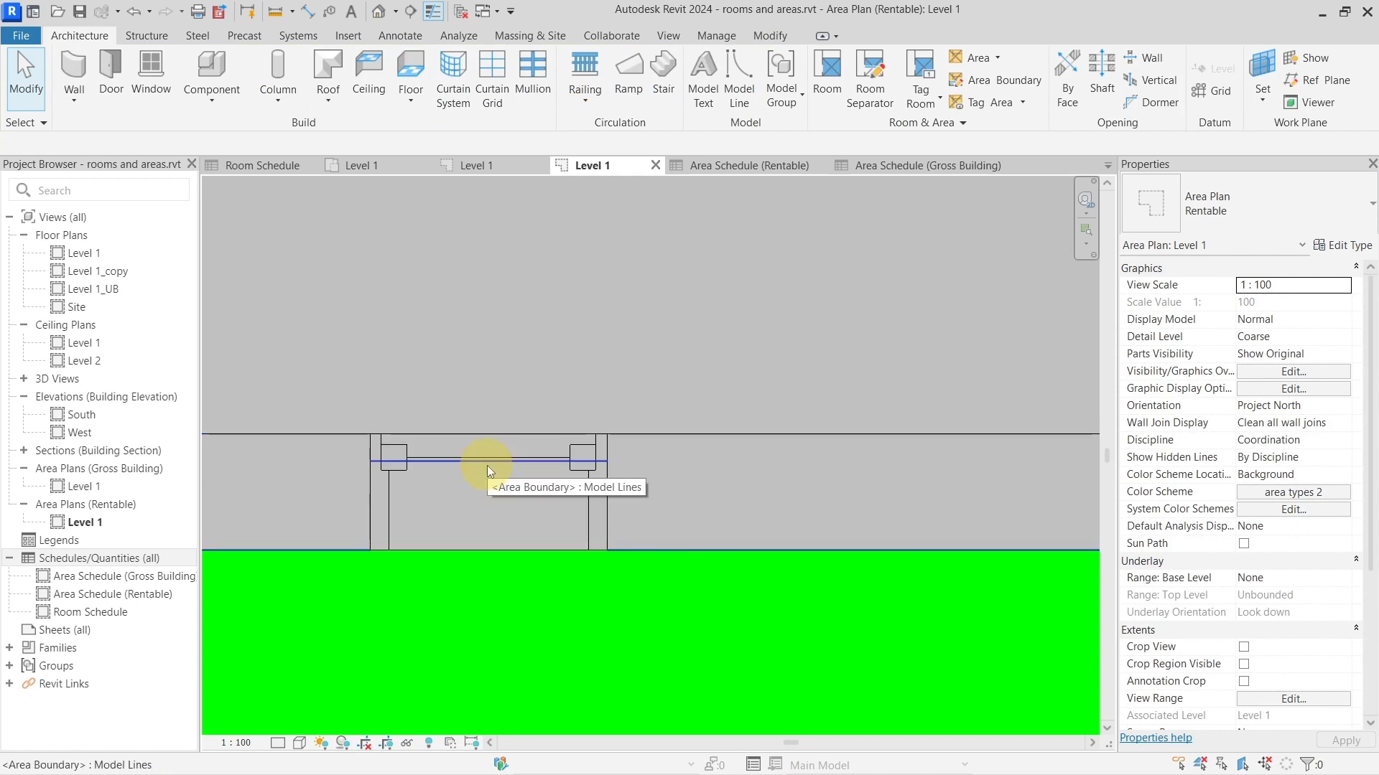
{"action": "scroll", "coordinate": [487, 465], "scroll_direction": "down", "scroll_amount": 2}
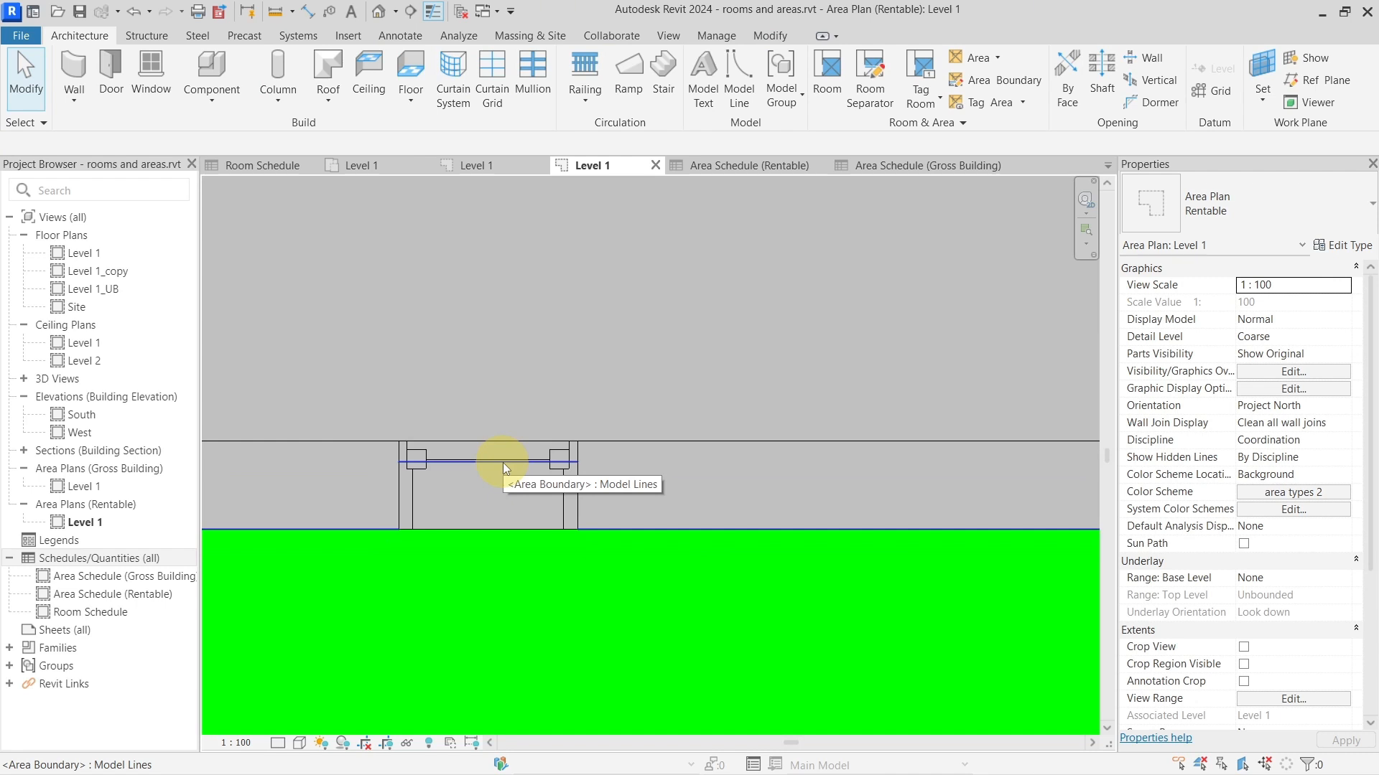
{"action": "left_click", "coordinate": [517, 443]}
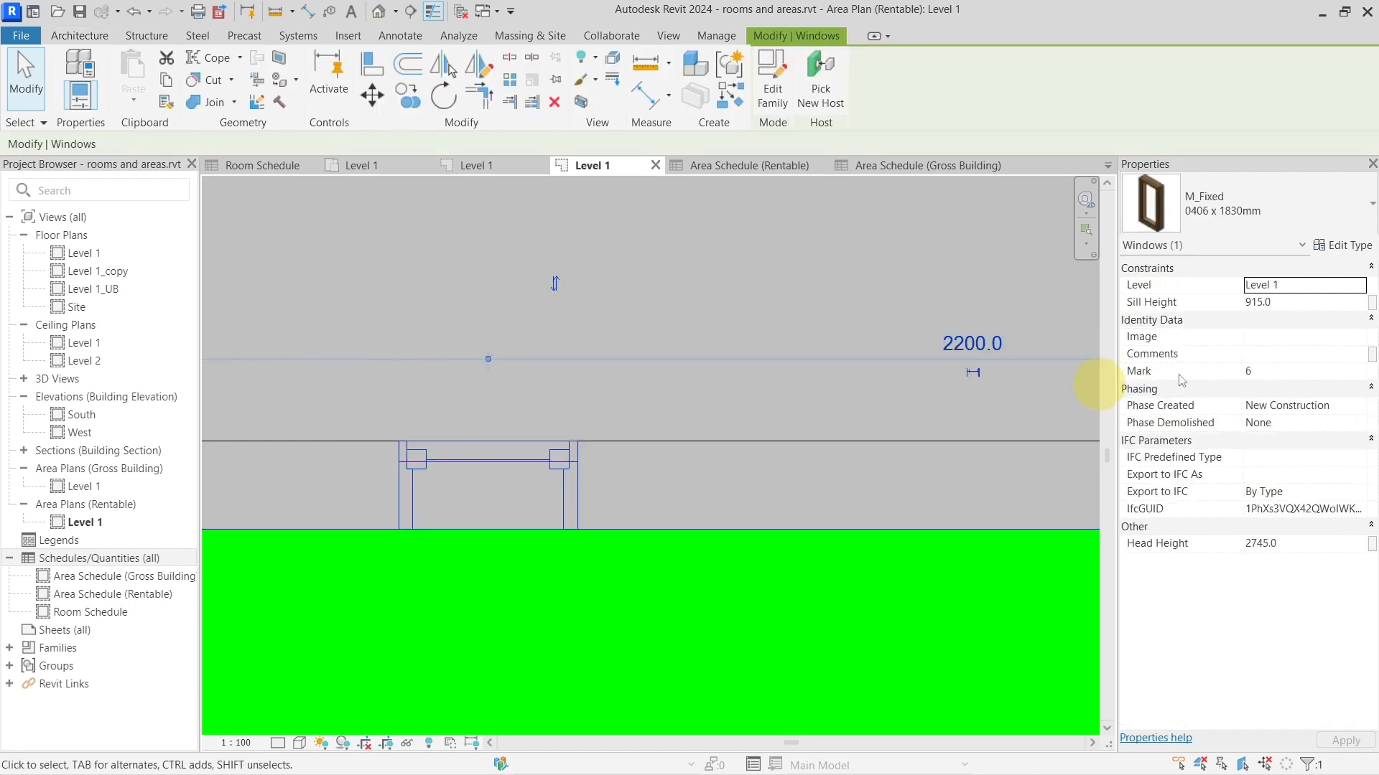
{"action": "left_click", "coordinate": [1340, 245]}
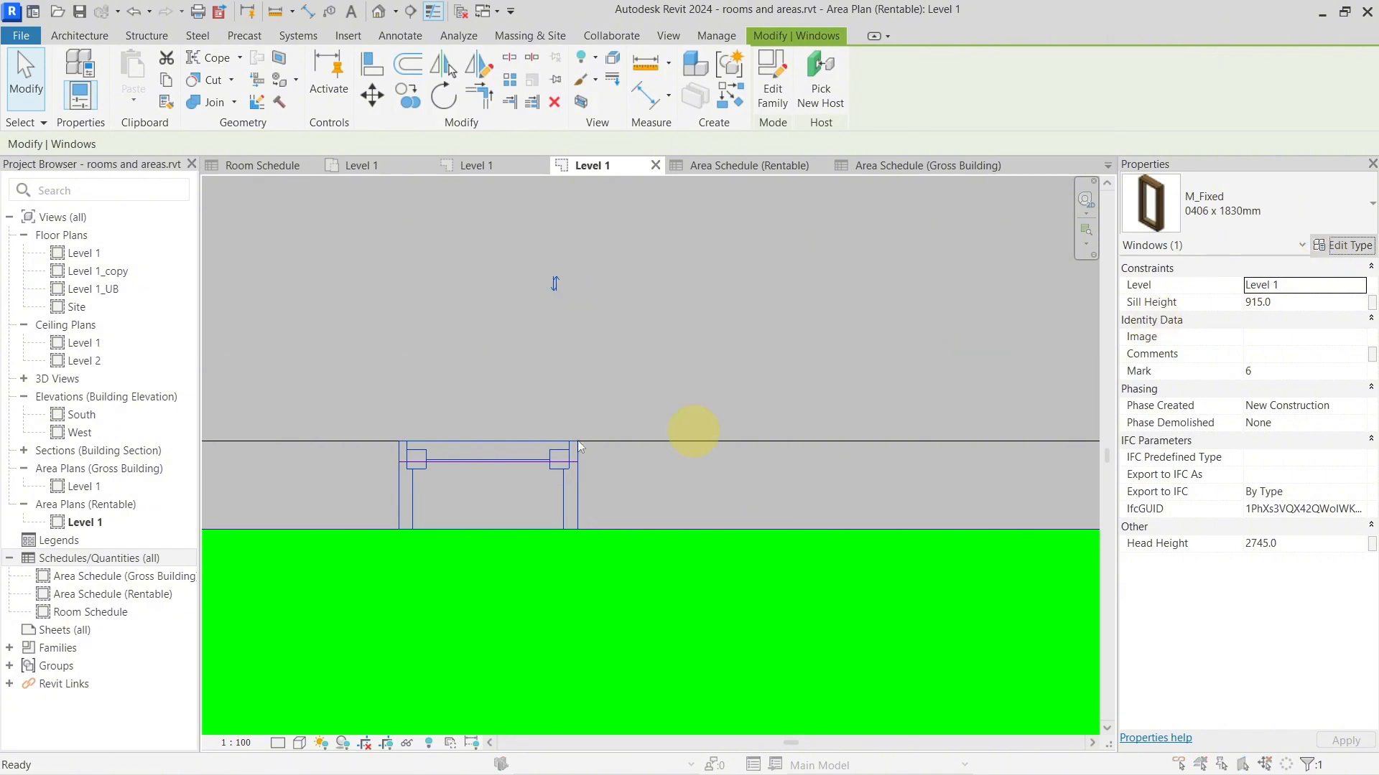
{"action": "key", "text": "Escape"}
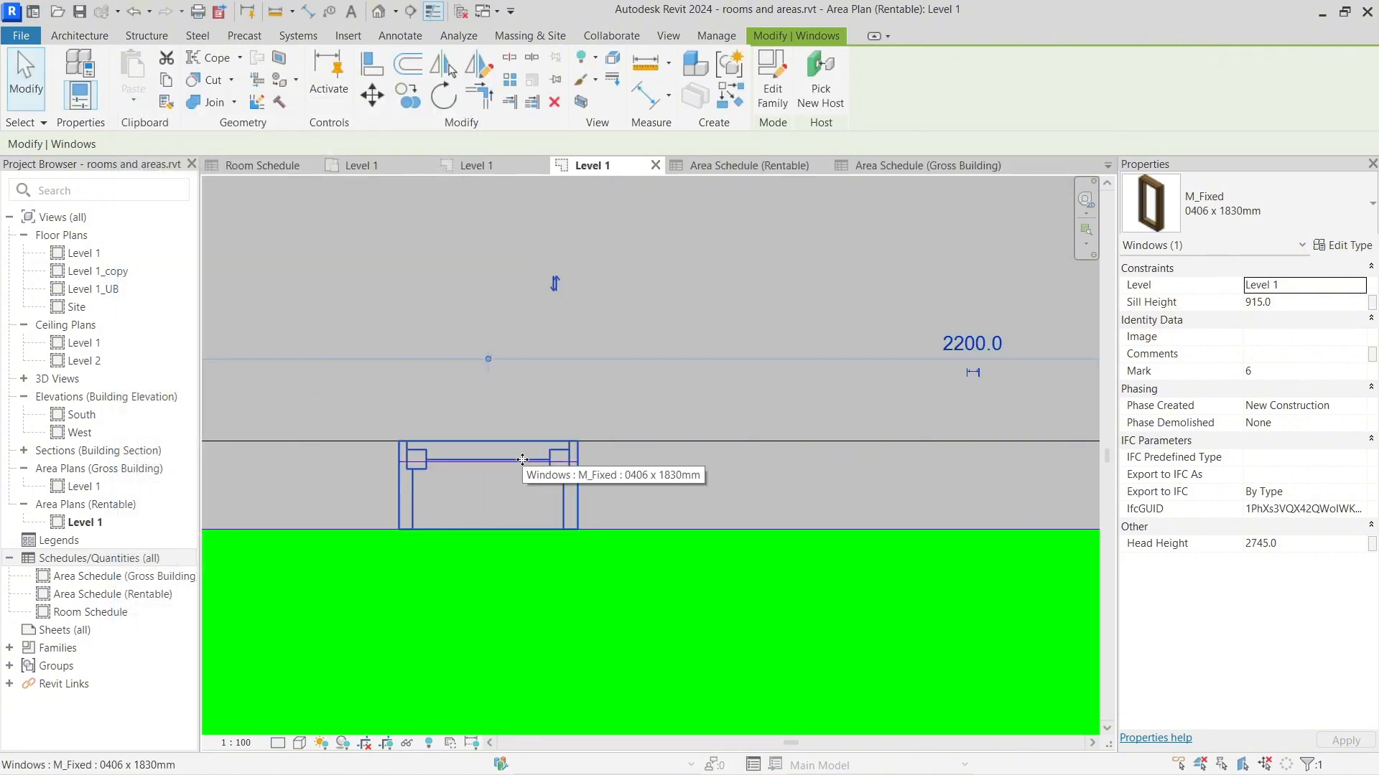
Step: Delete the chain of area boundary segments along the upper exterior wall and its window, and dismiss the warning
{"action": "scroll", "coordinate": [409, 471], "scroll_direction": "up", "scroll_amount": 2}
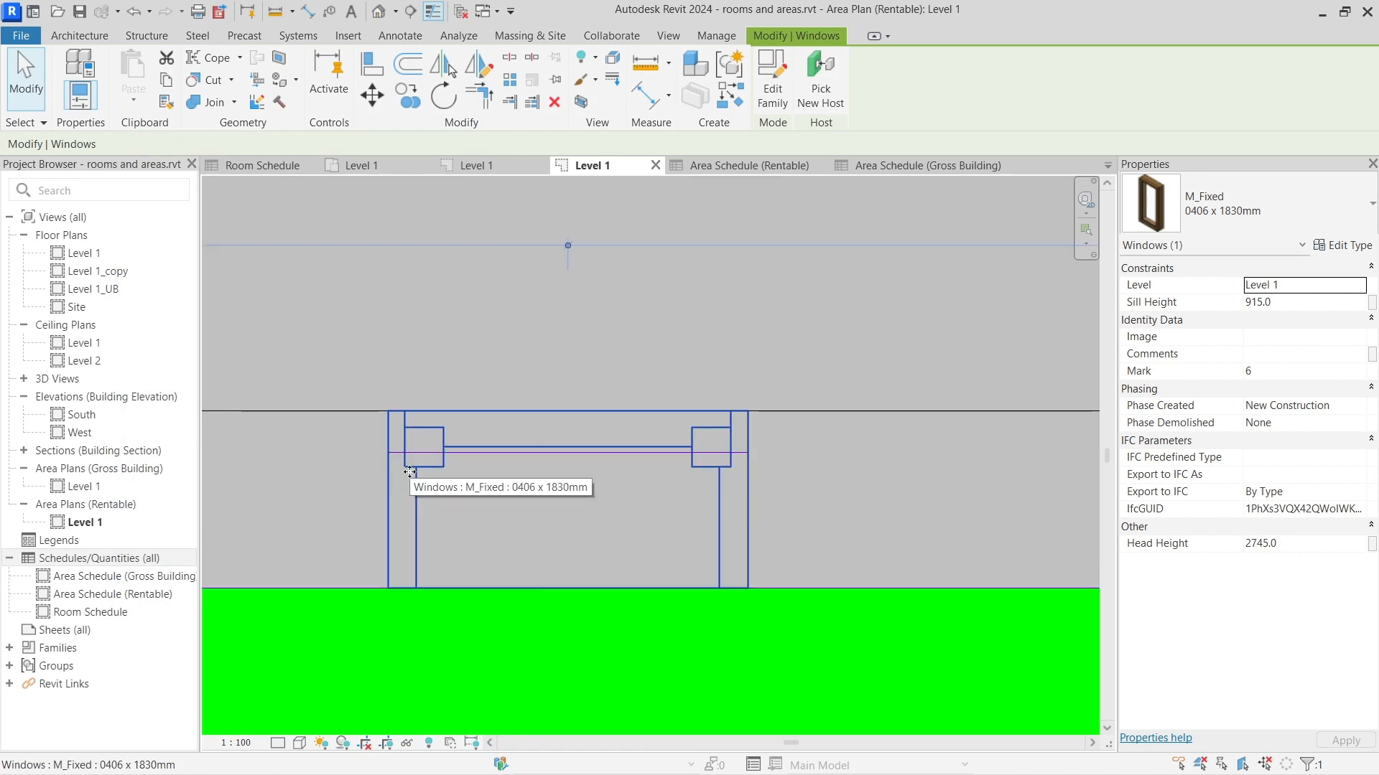
{"action": "key", "text": "Tab"}
{"action": "left_click", "coordinate": [544, 454]}
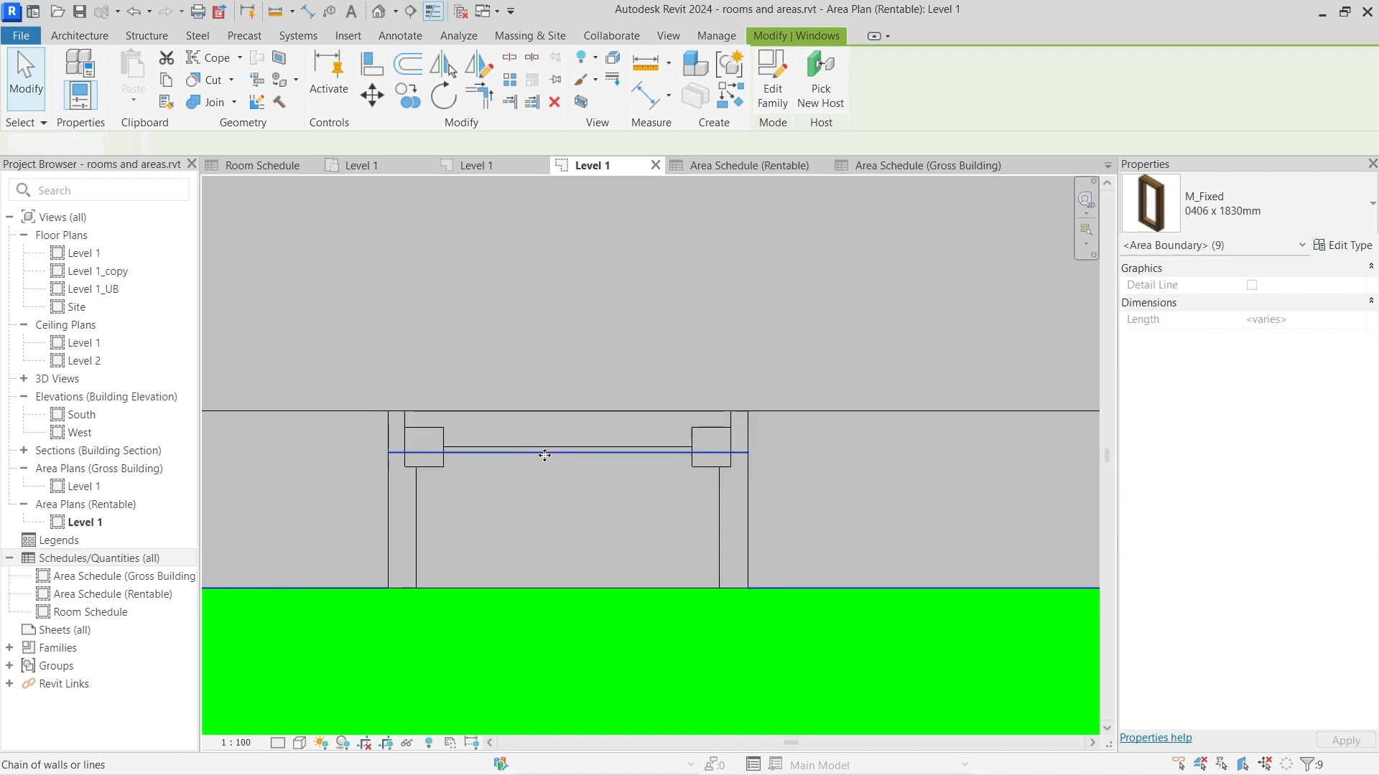
{"action": "scroll", "coordinate": [596, 482], "scroll_direction": "down", "scroll_amount": 3}
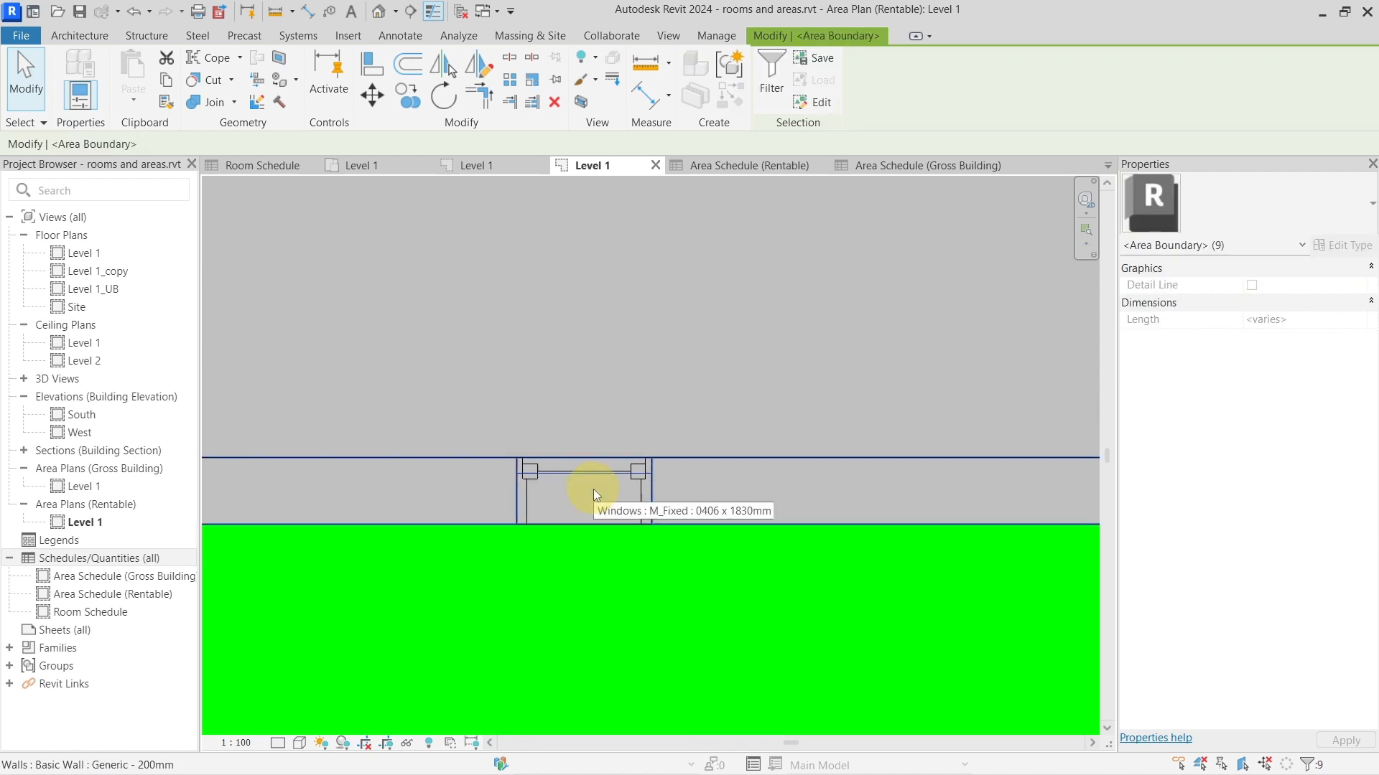
{"action": "key", "text": "Delete"}
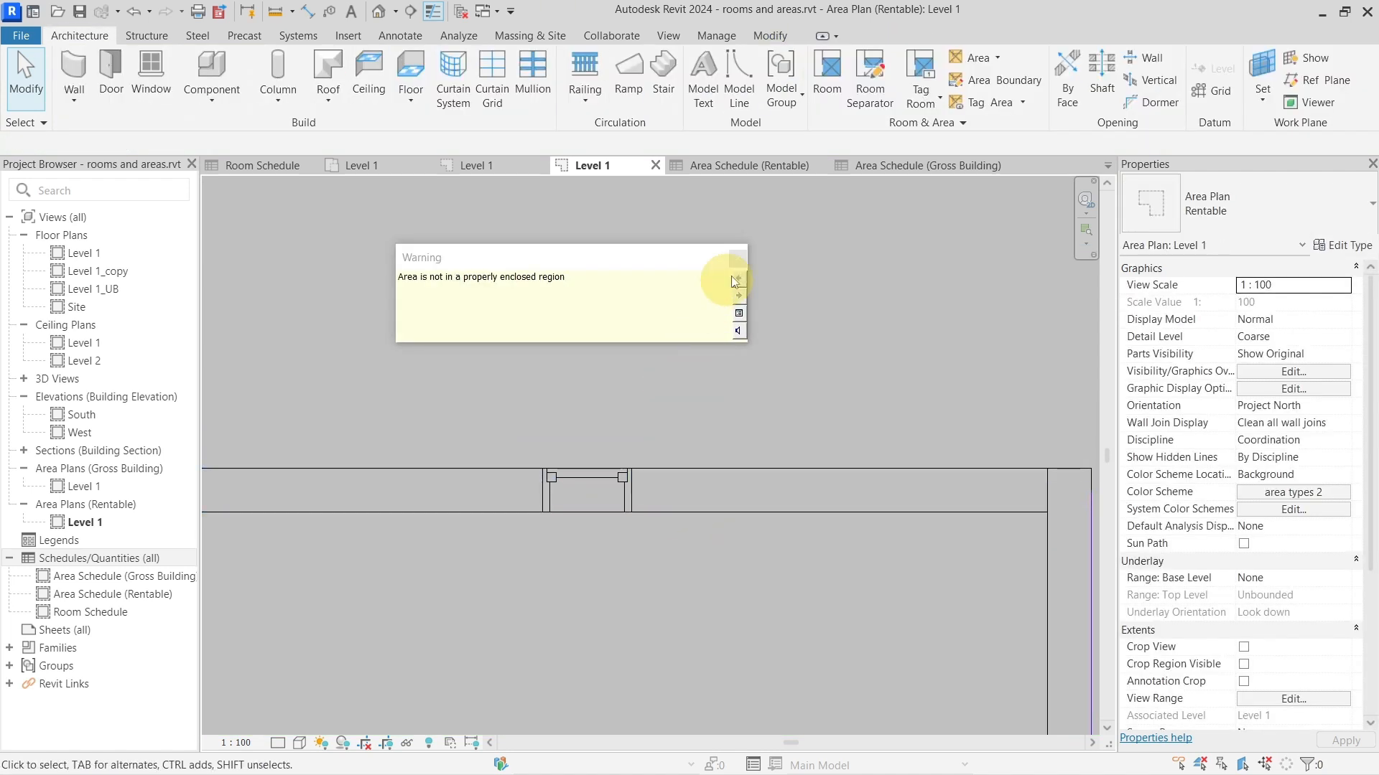
{"action": "left_click", "coordinate": [738, 256]}
Step: With area rules off, draw a 17100 mm area boundary line along the upper wall's exterior face, from the upper-right corner to the cafe boundary
{"action": "left_click", "coordinate": [1004, 79]}
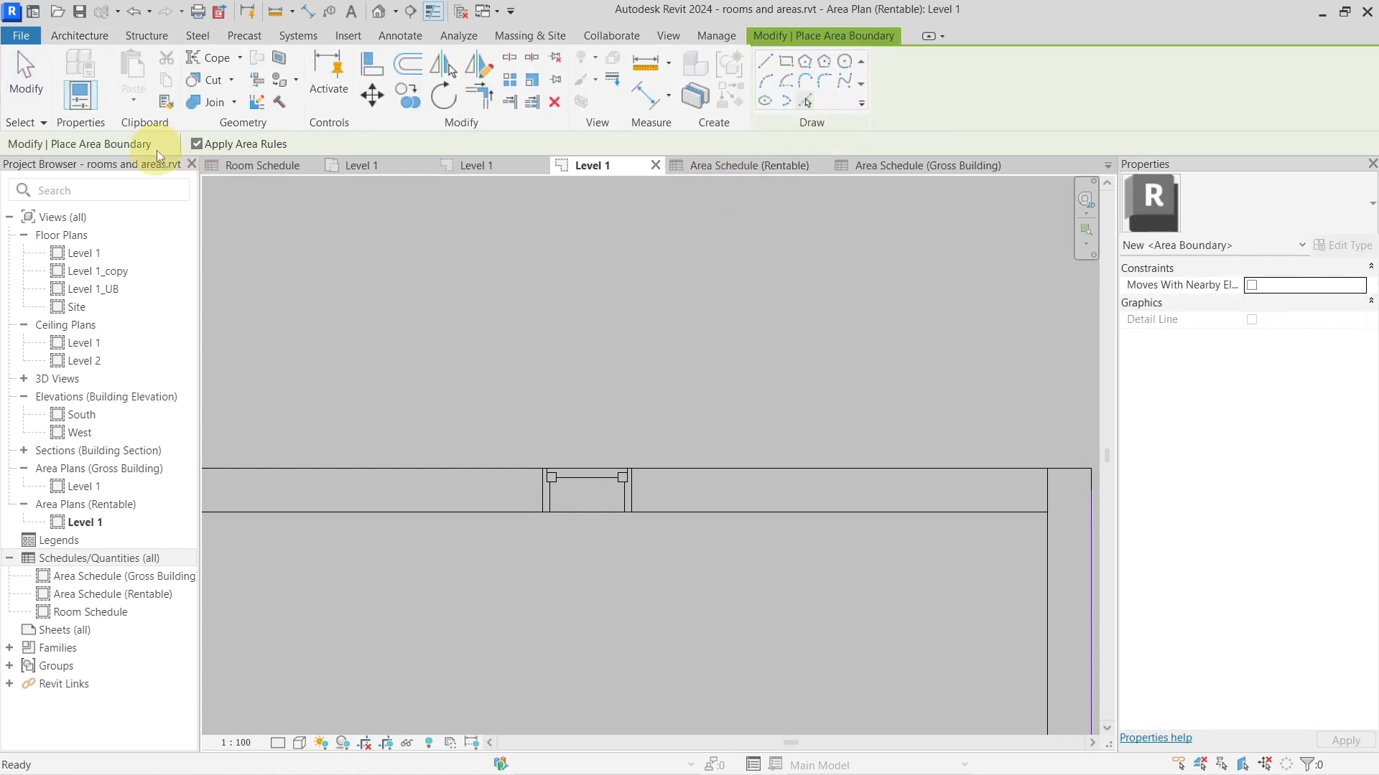
{"action": "left_click", "coordinate": [197, 144]}
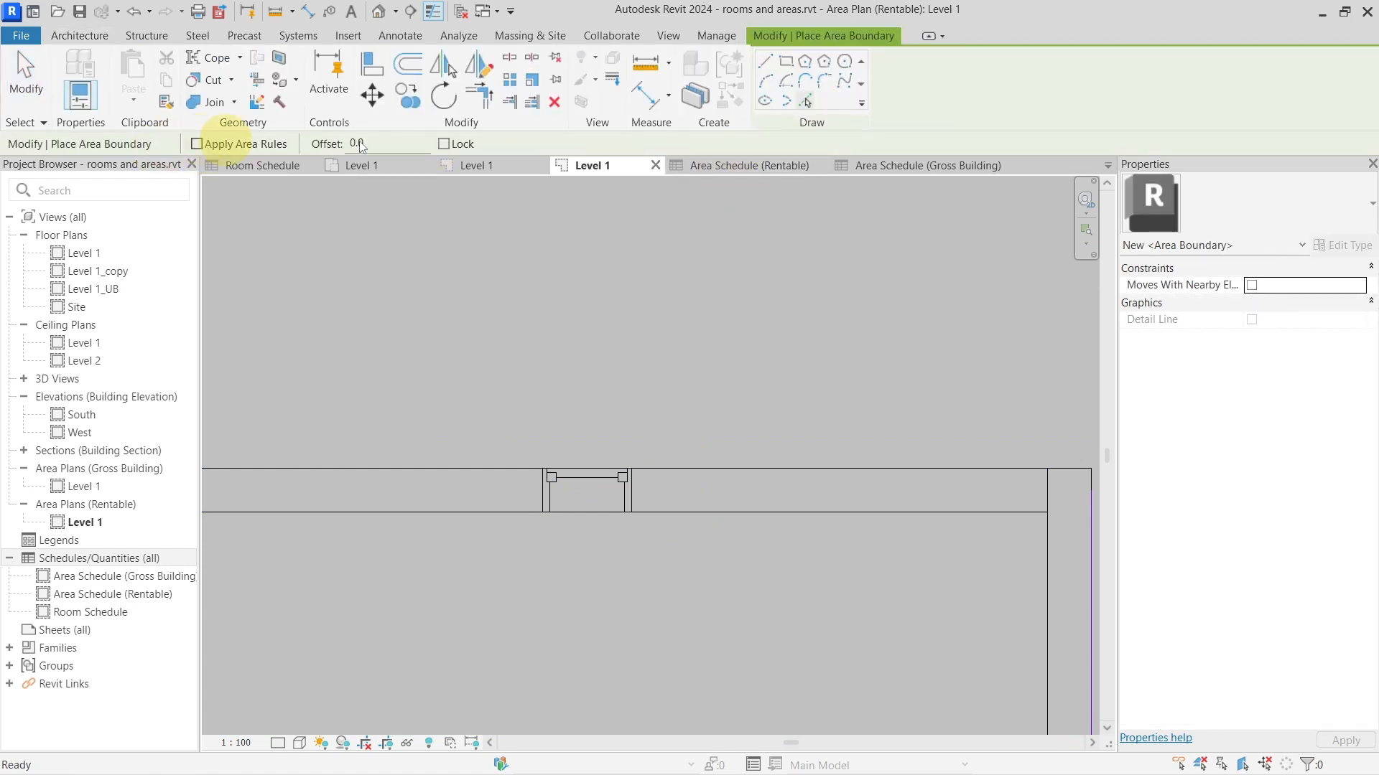
{"action": "left_click", "coordinate": [767, 63]}
{"action": "left_click", "coordinate": [1090, 469]}
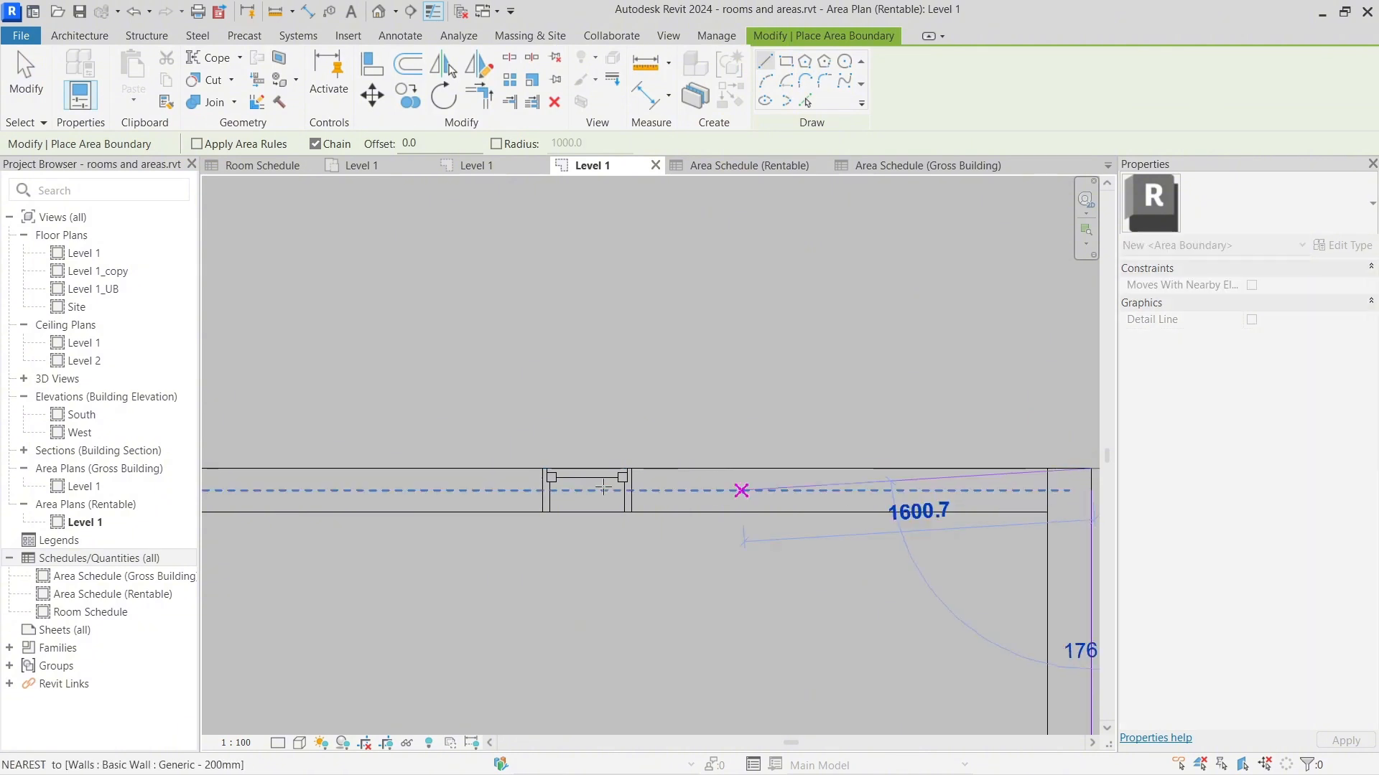
{"action": "scroll", "coordinate": [591, 488], "scroll_direction": "down", "scroll_amount": 3}
{"action": "middle_click_drag", "start_coordinate": [369, 479], "coordinate": [726, 448]}
{"action": "middle_click_drag", "start_coordinate": [338, 444], "coordinate": [809, 430]}
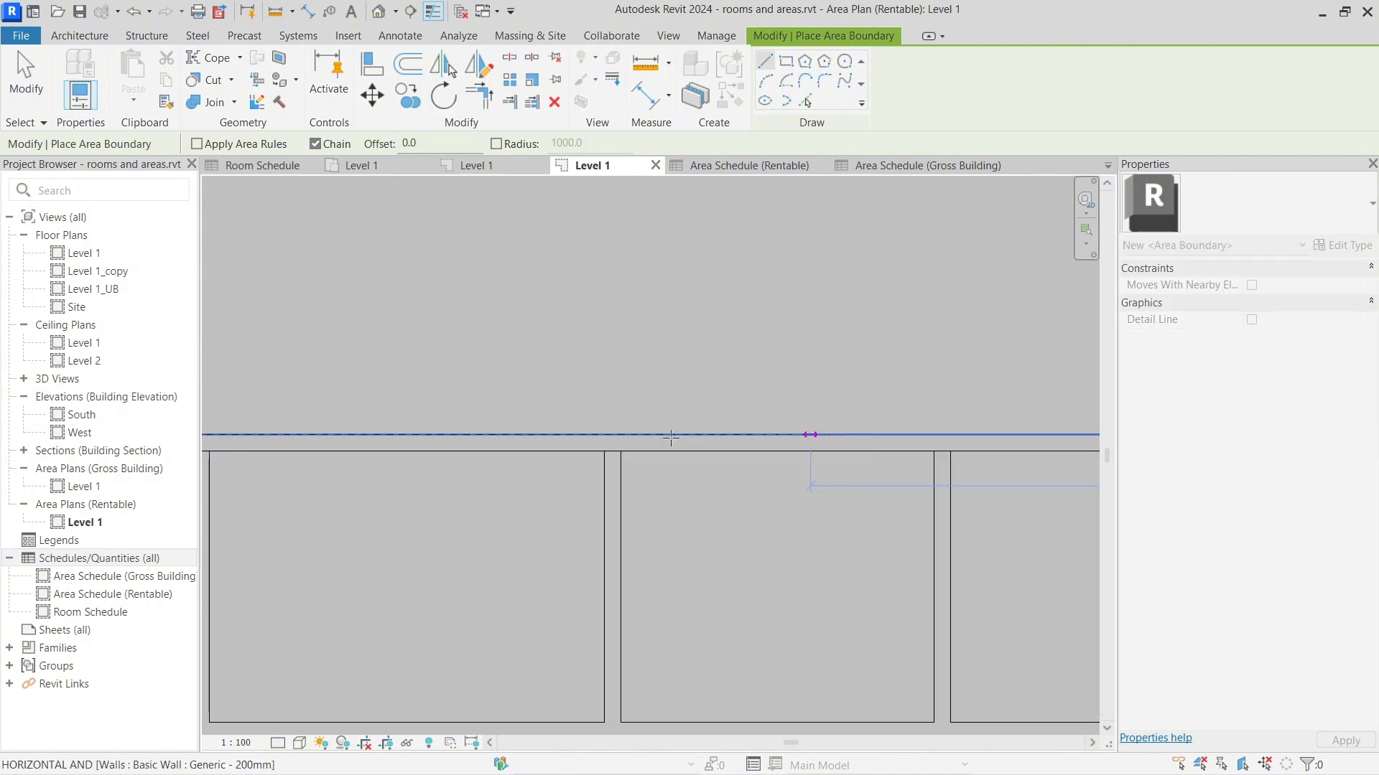
{"action": "scroll", "coordinate": [582, 503], "scroll_direction": "down", "scroll_amount": 2}
{"action": "left_click", "coordinate": [392, 469]}
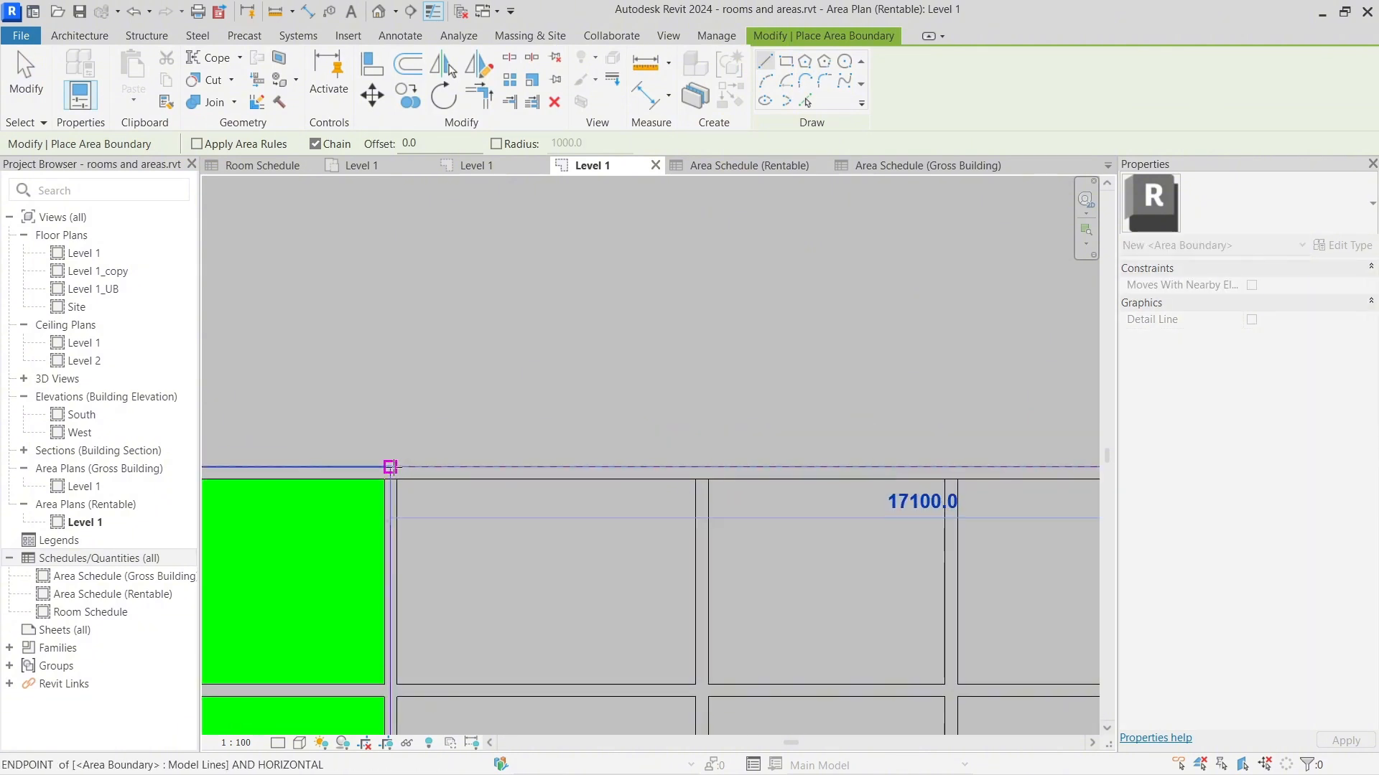
{"action": "middle_click_drag", "start_coordinate": [710, 406], "coordinate": [331, 312]}
{"action": "scroll", "coordinate": [676, 472], "scroll_direction": "up", "scroll_amount": 5}
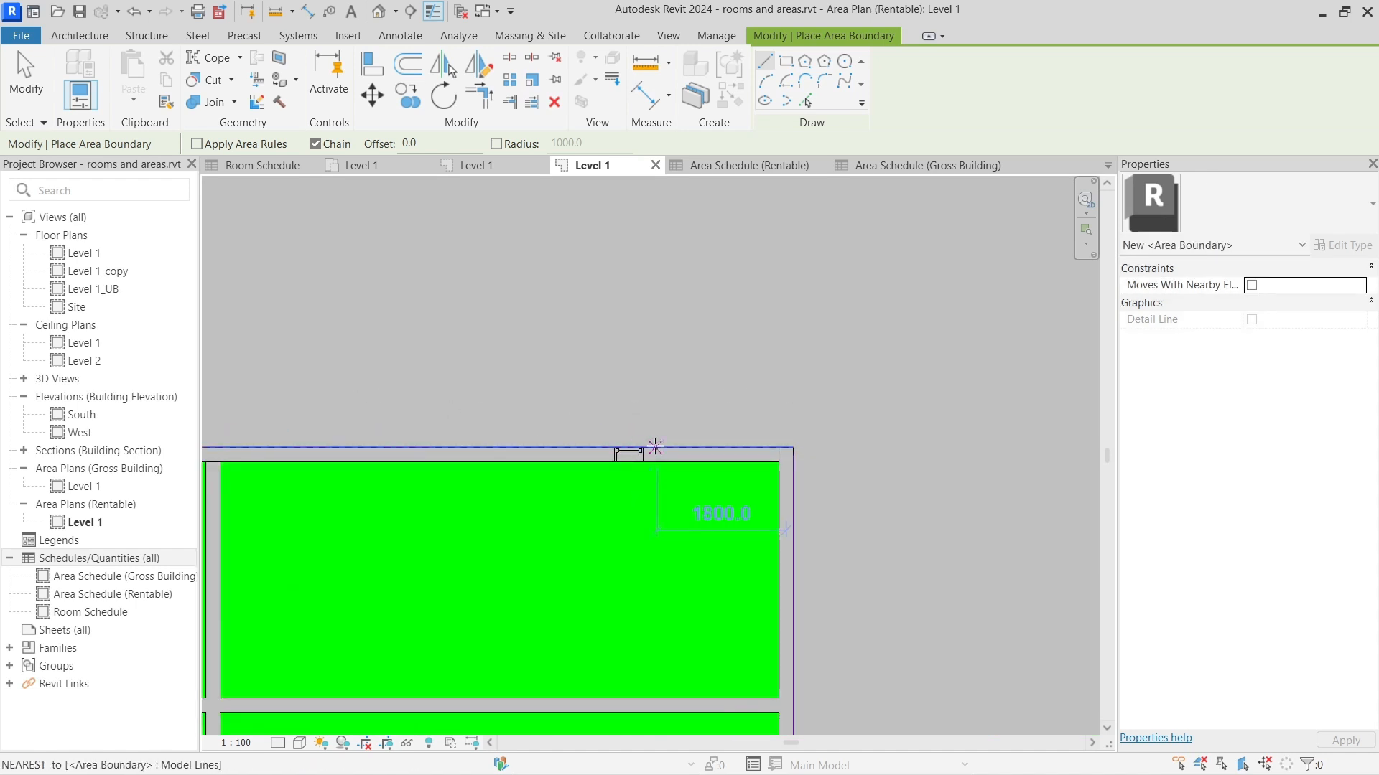
{"action": "key", "text": "Escape"}
{"action": "key", "text": "Escape"}
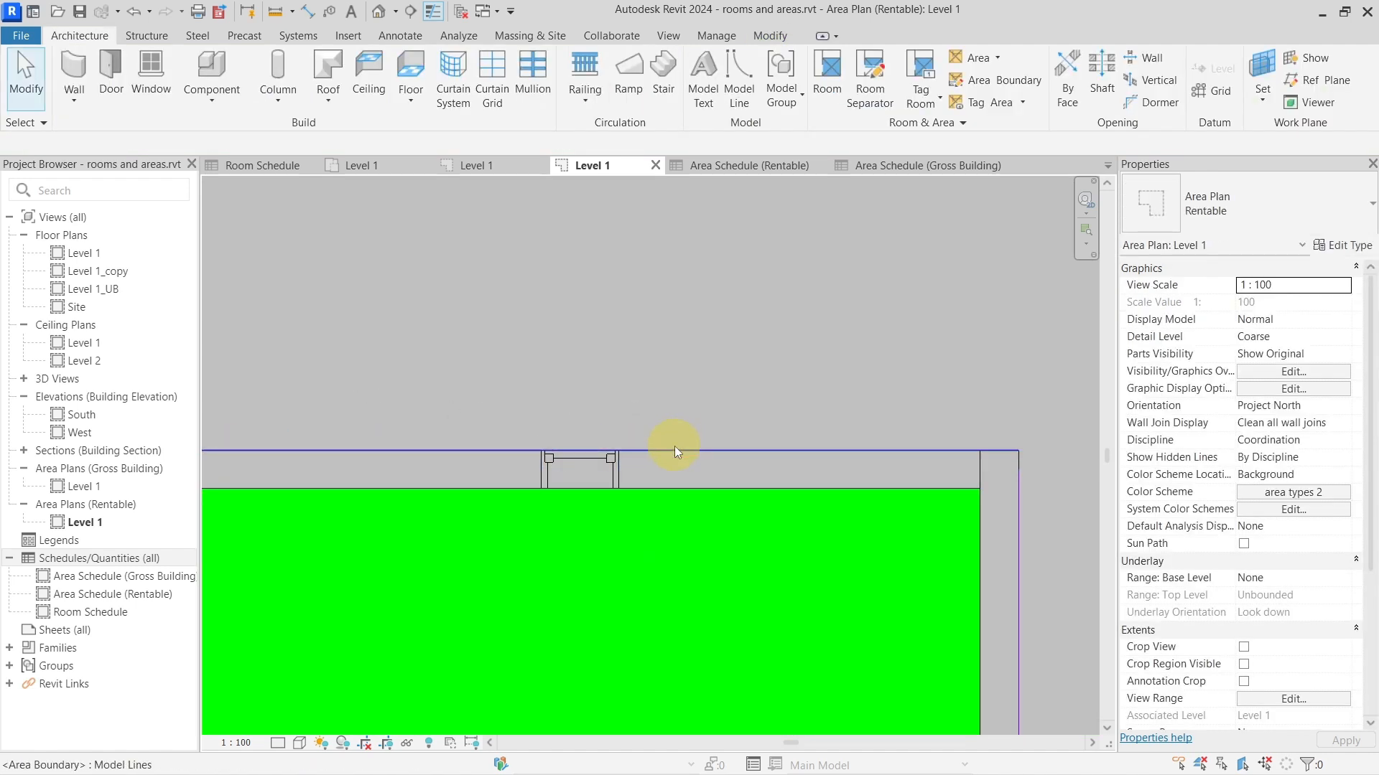
Step: Inspect the redrawn boundary line along the upper wall and check the shop area across the whole plan
{"action": "left_click", "coordinate": [674, 446]}
{"action": "scroll", "coordinate": [708, 447], "scroll_direction": "down", "scroll_amount": 5}
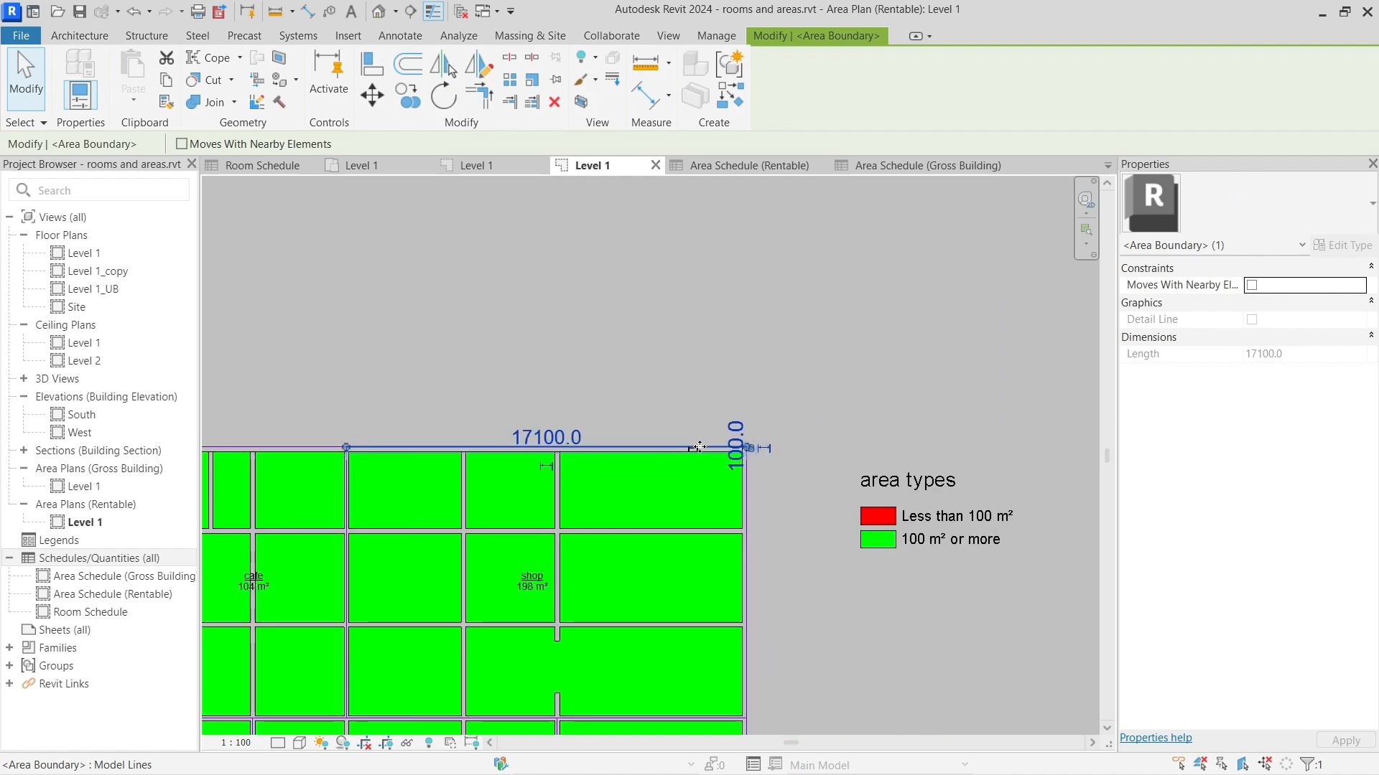
{"action": "scroll", "coordinate": [757, 393], "scroll_direction": "up", "scroll_amount": 4}
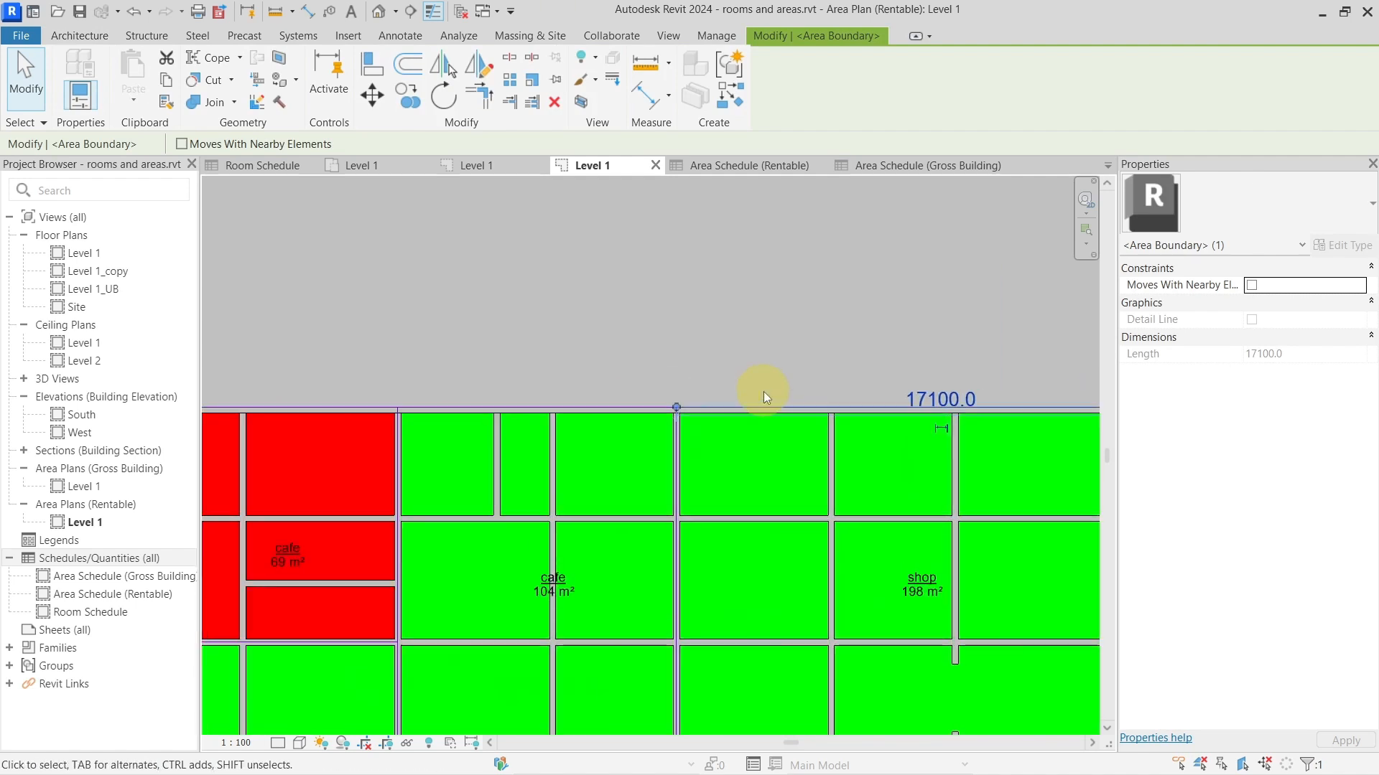
{"action": "scroll", "coordinate": [721, 404], "scroll_direction": "down", "scroll_amount": 4}
{"action": "key", "text": "Escape"}
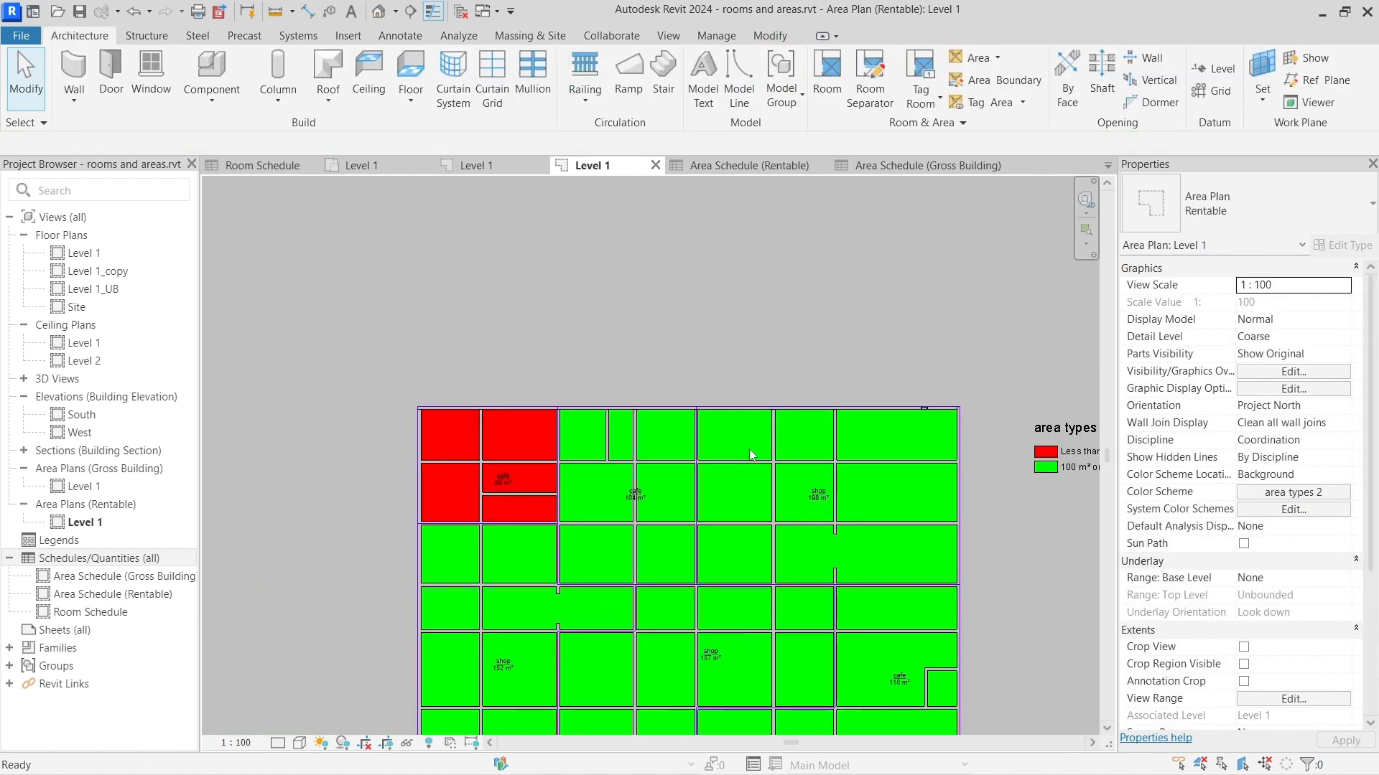
{"action": "scroll", "coordinate": [751, 460], "scroll_direction": "down", "scroll_amount": 2}
{"action": "left_click", "coordinate": [796, 384]}
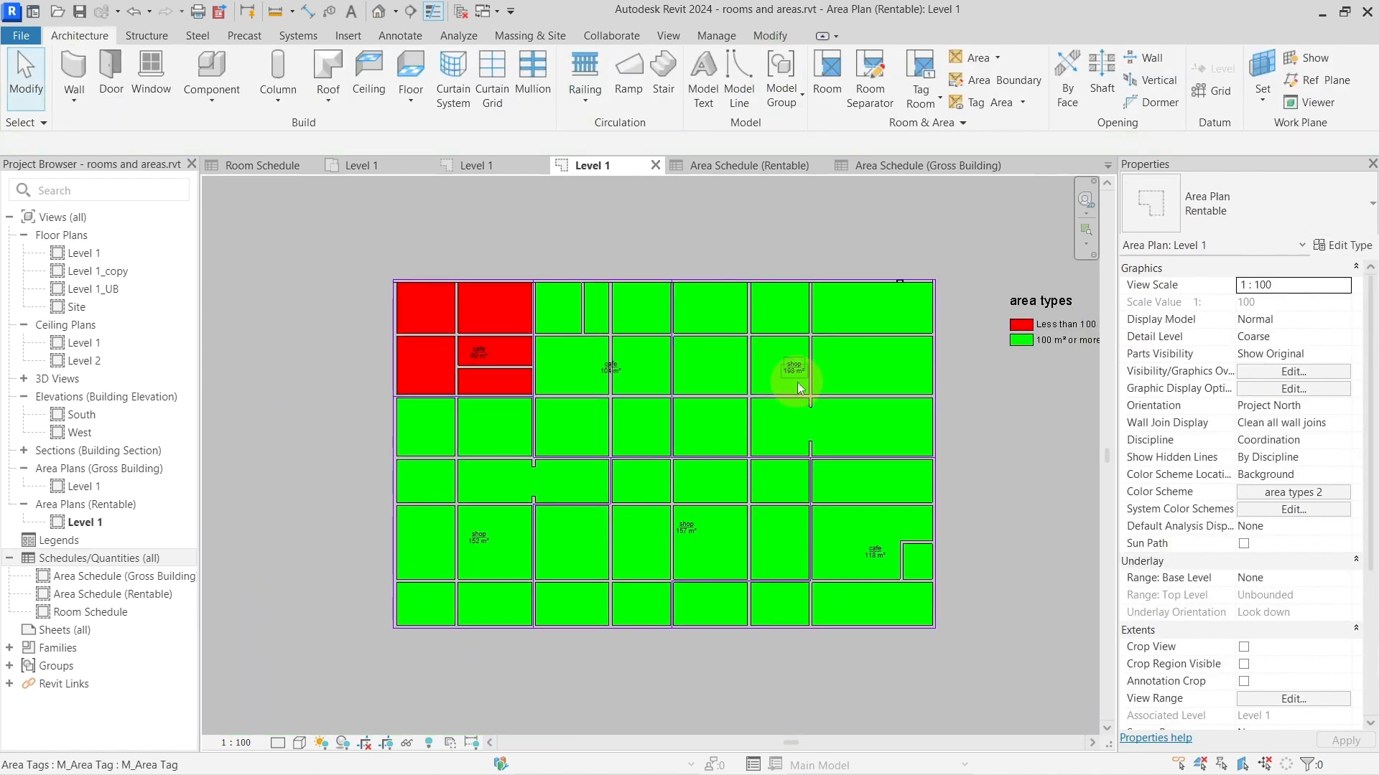